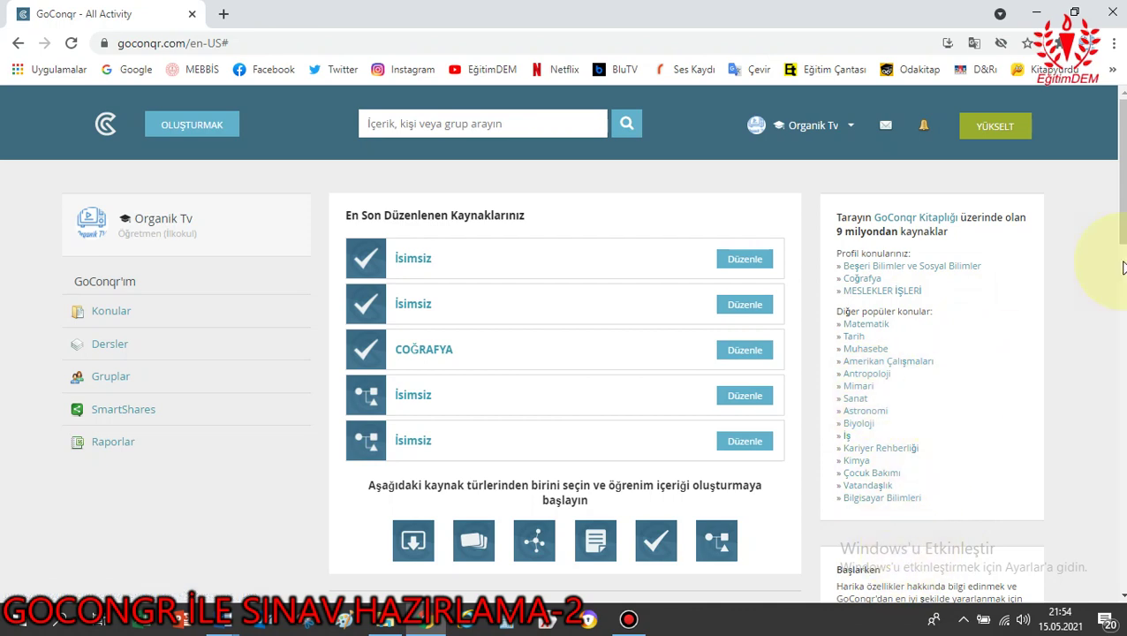
Create a new quiz and title it "COĞRAFYA 9. SINIF 2. TEST" in its resource details.
left_click(201, 126)
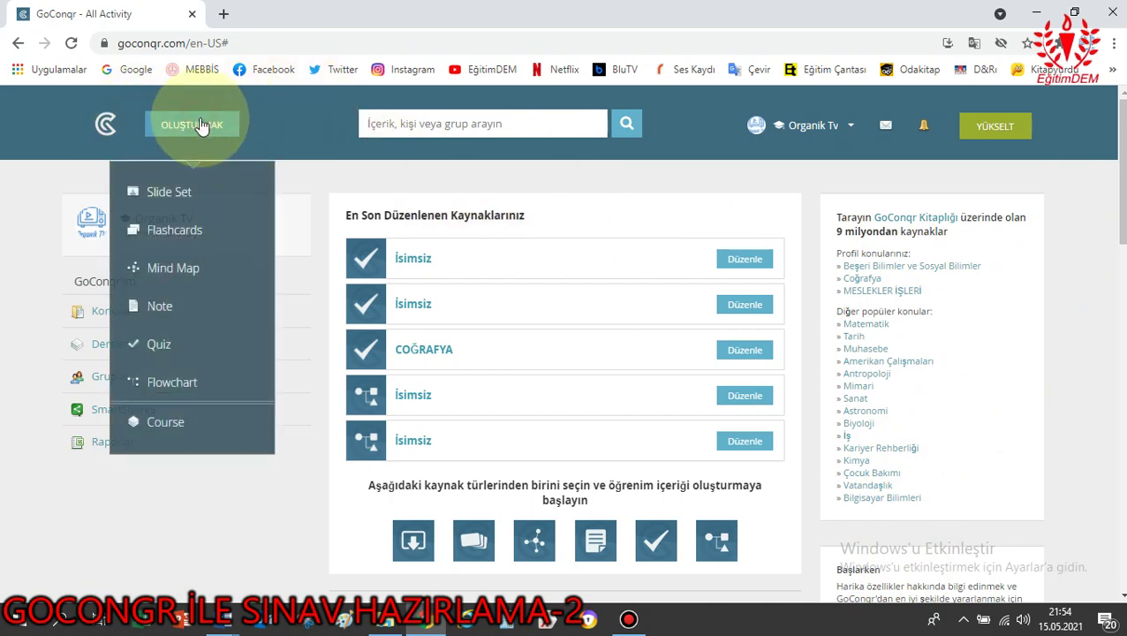
left_click(170, 353)
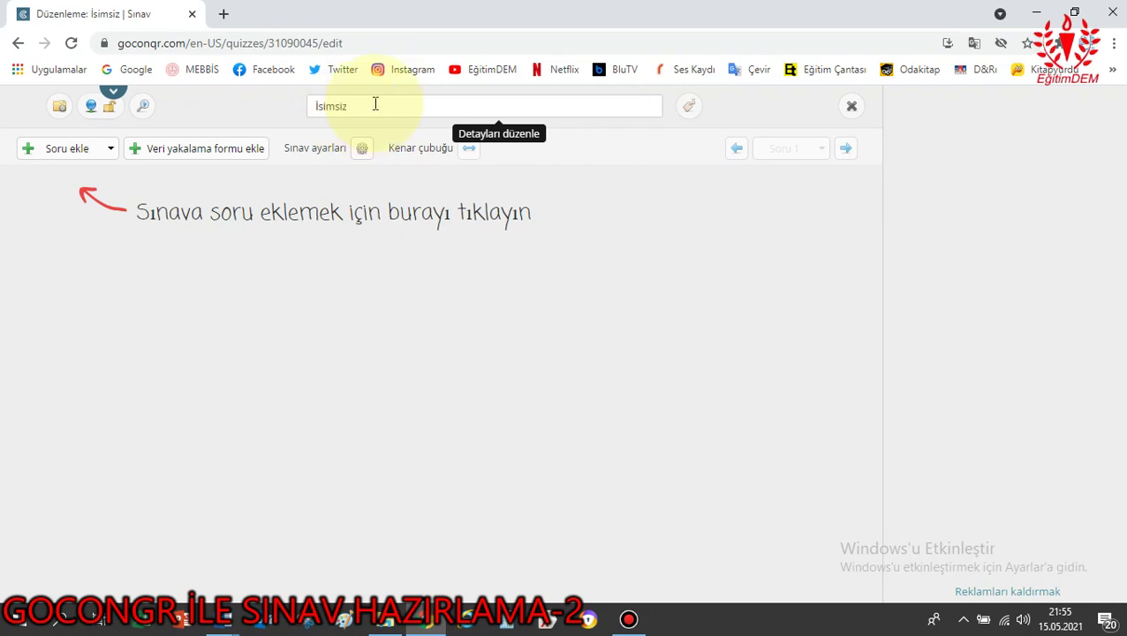
left_click(375, 104)
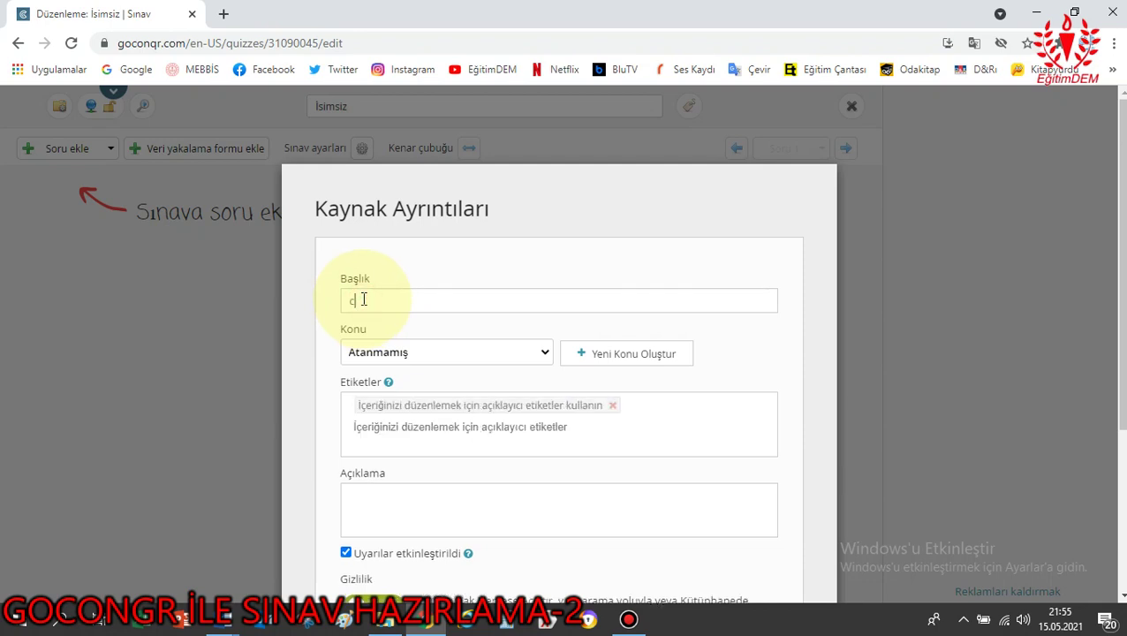
key("BackSpace")
type("COĞRAFYA 9. SINIF")
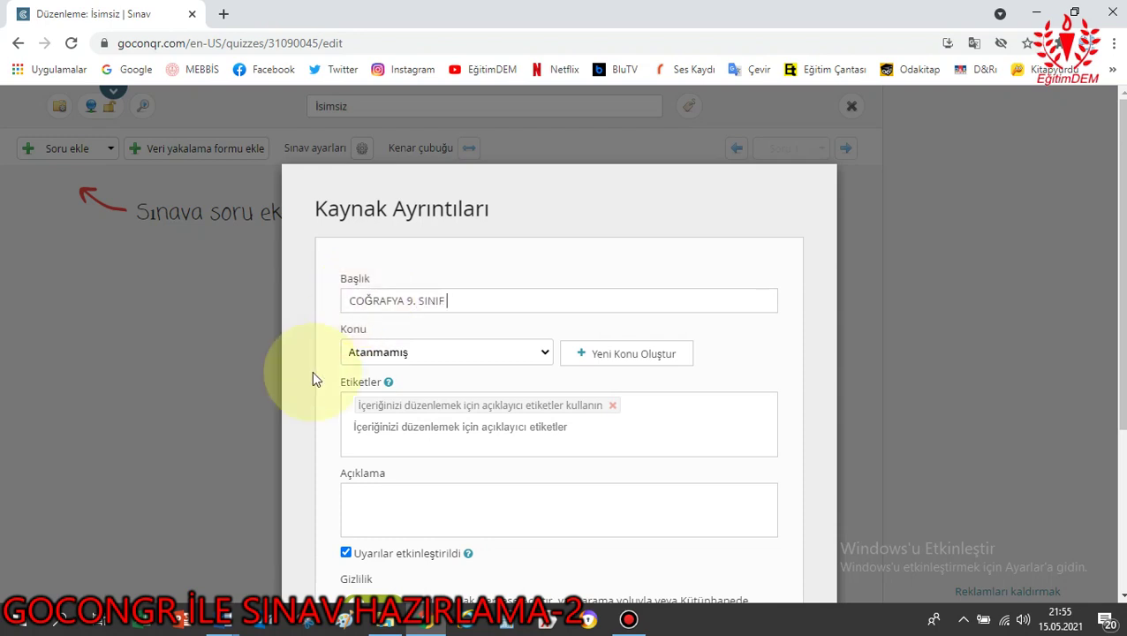
type(" 2. TEST")
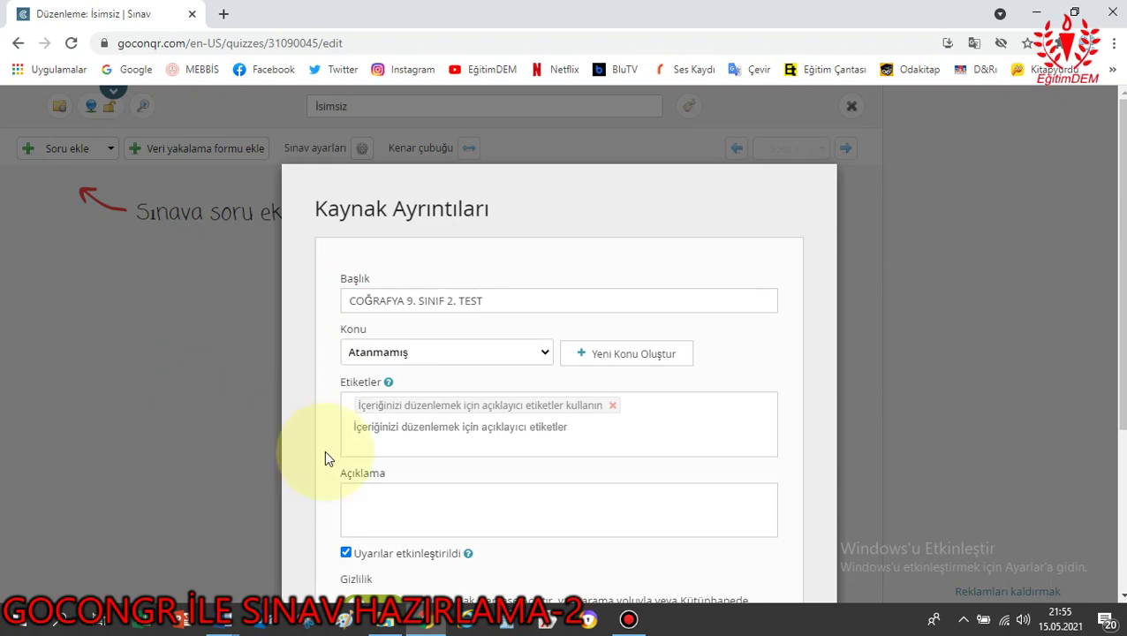
Set the quiz's subject to Coğrafya and add the tag "cOĞRAFYA".
left_click(431, 358)
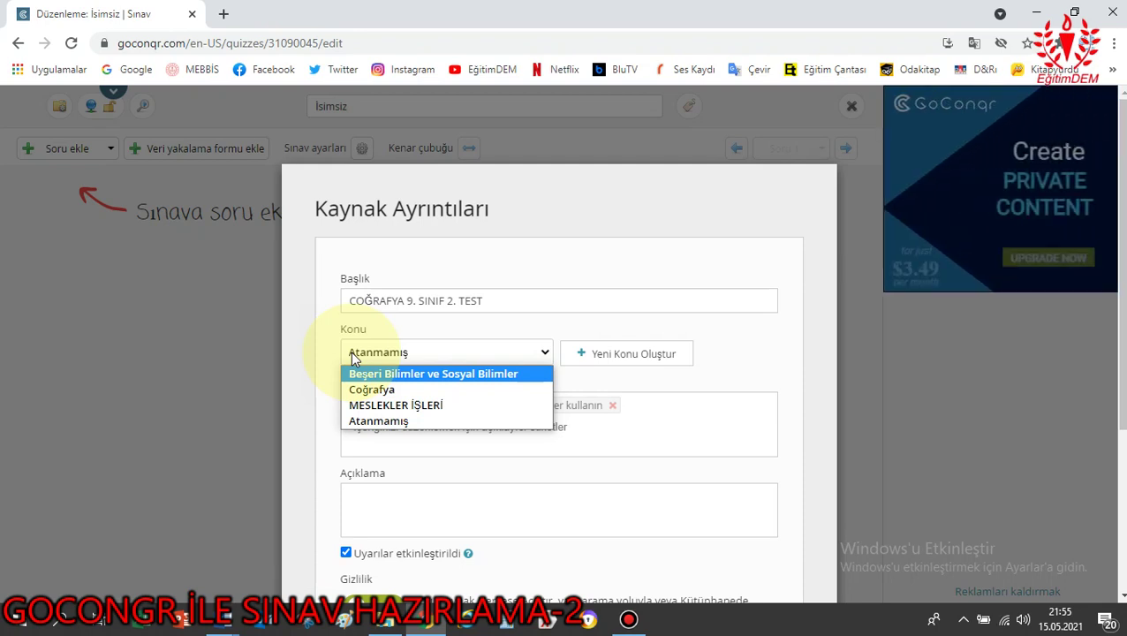
left_click(383, 391)
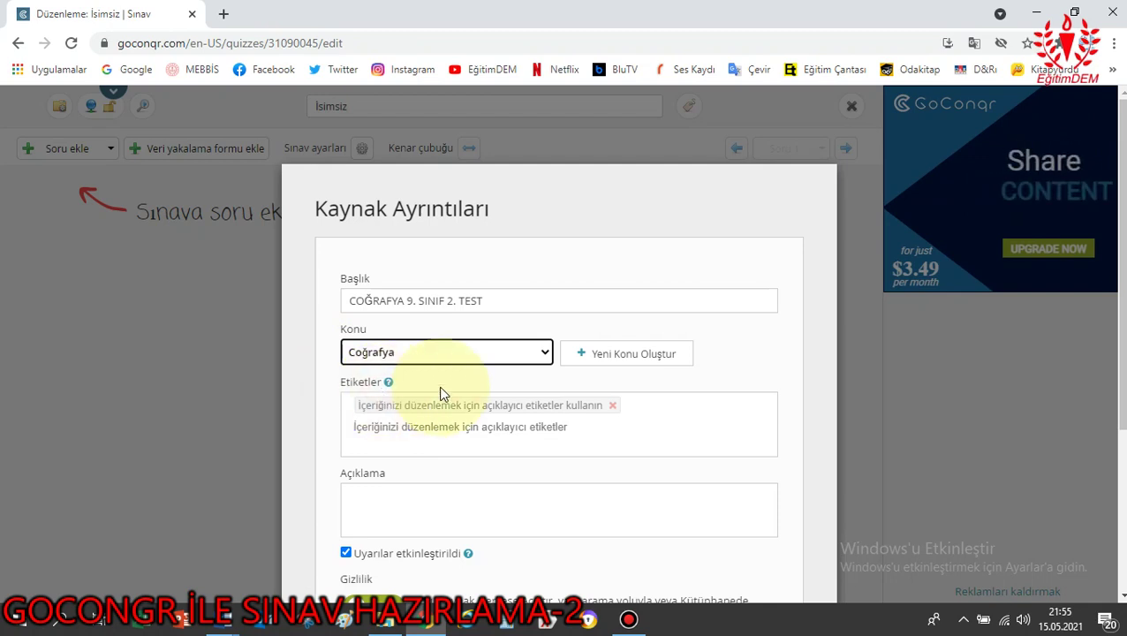
left_click(372, 395)
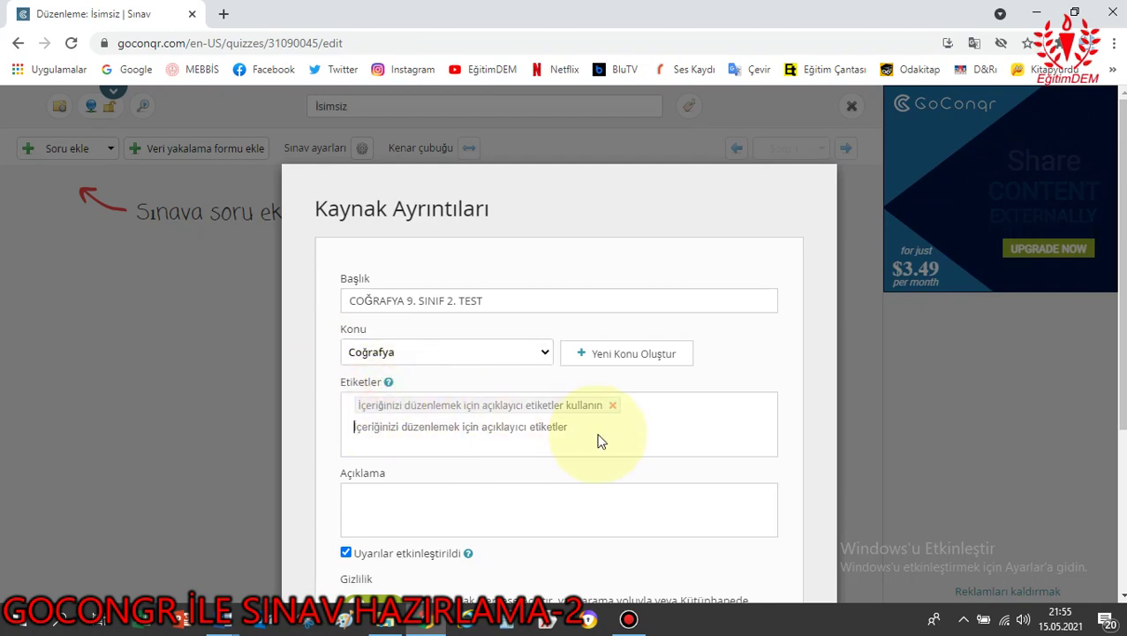
type("cOĞRAFYA")
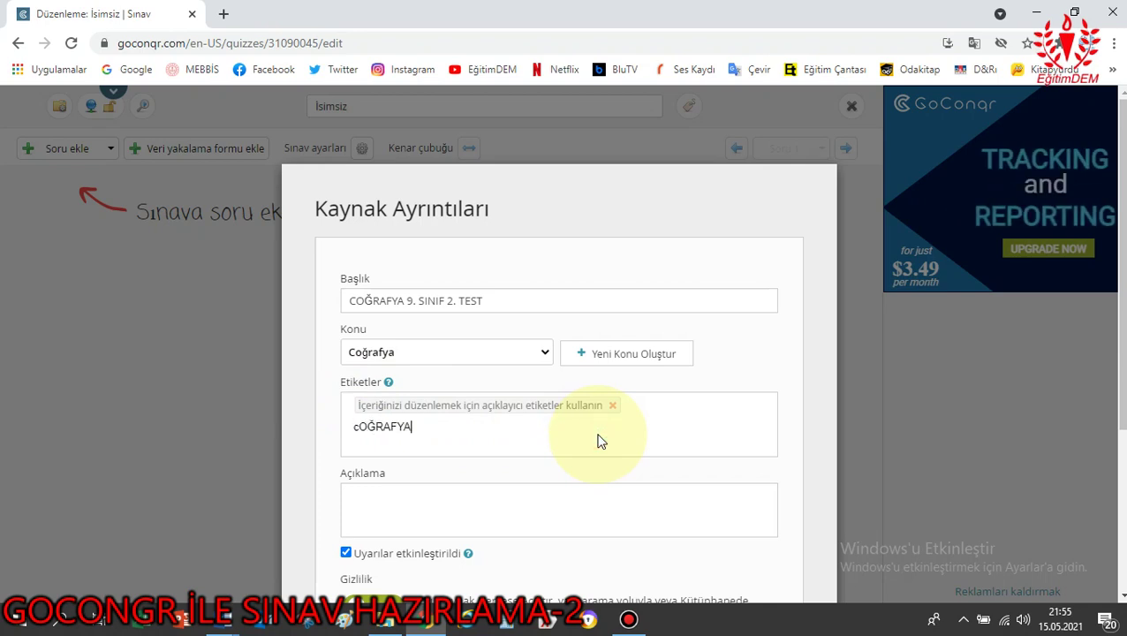
key("Return")
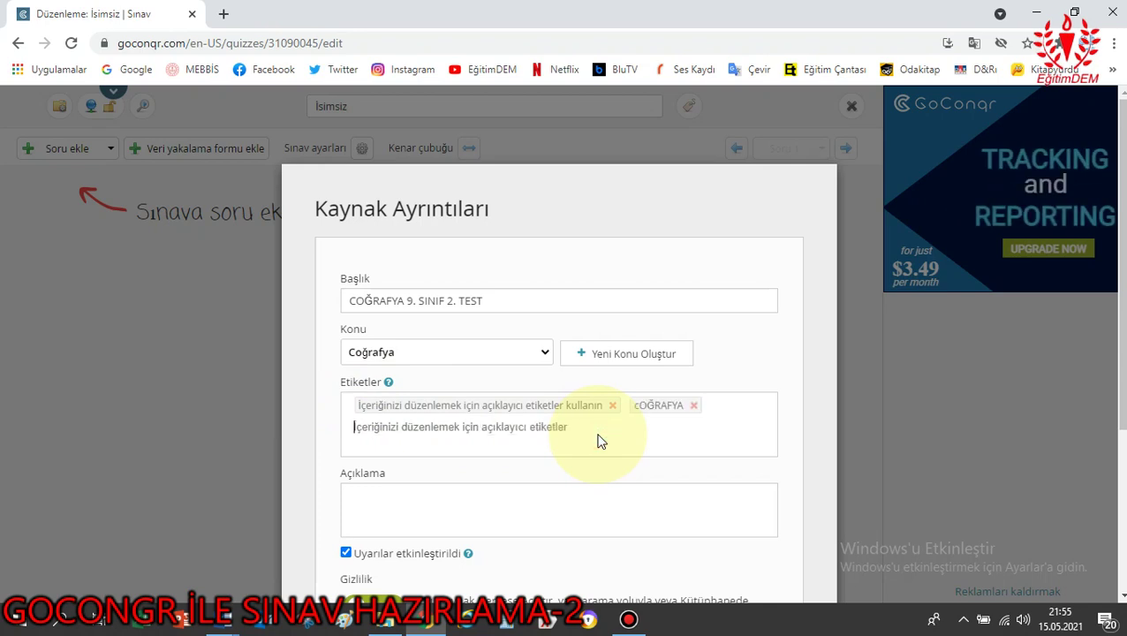
Add the tags "Isı" and "Sıcaklık" to the quiz details.
type("ıS")
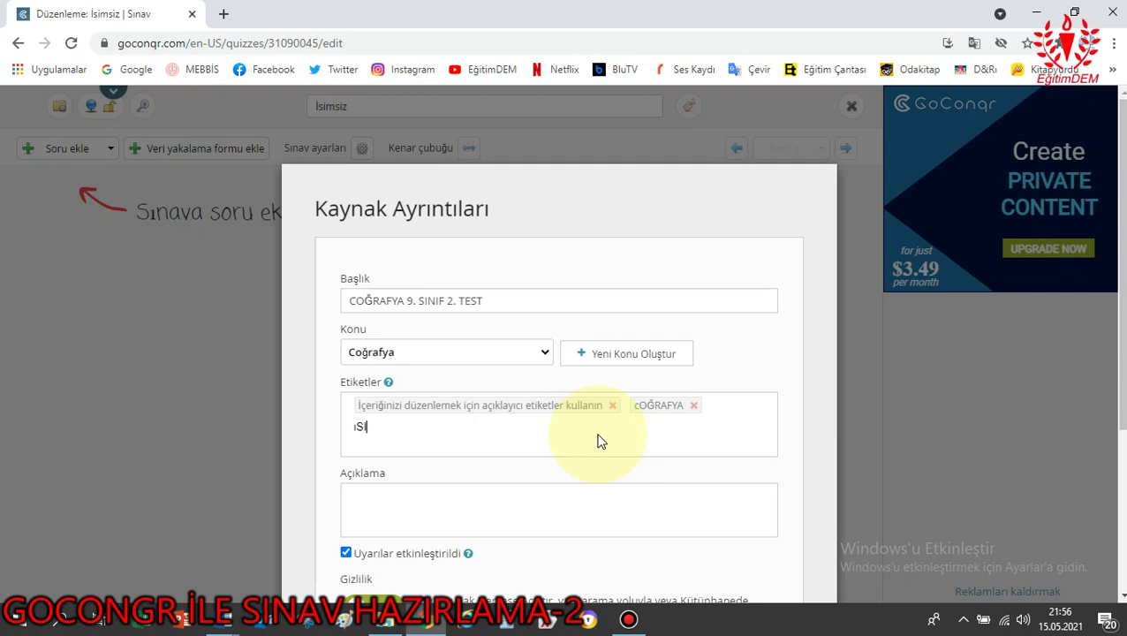
key("BackSpace")
key("BackSpace")
type("Isı")
key("Return")
type("Sıc")
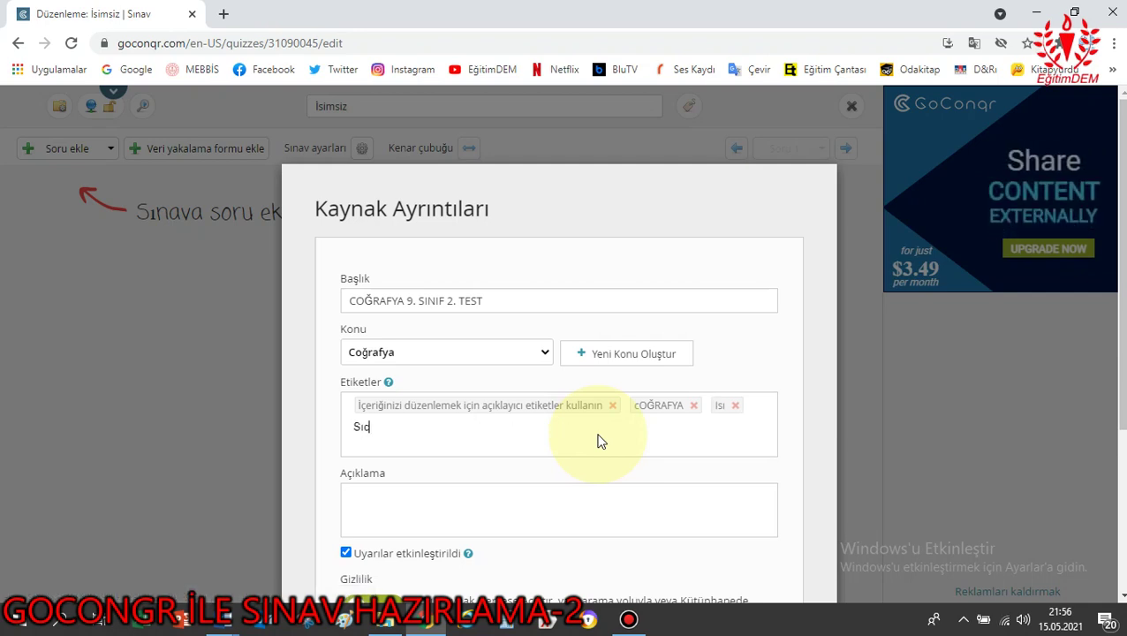
type("aklık")
key("Return")
Add the tags "Hava" and "Atmosfer" to the quiz details.
type("Ha")
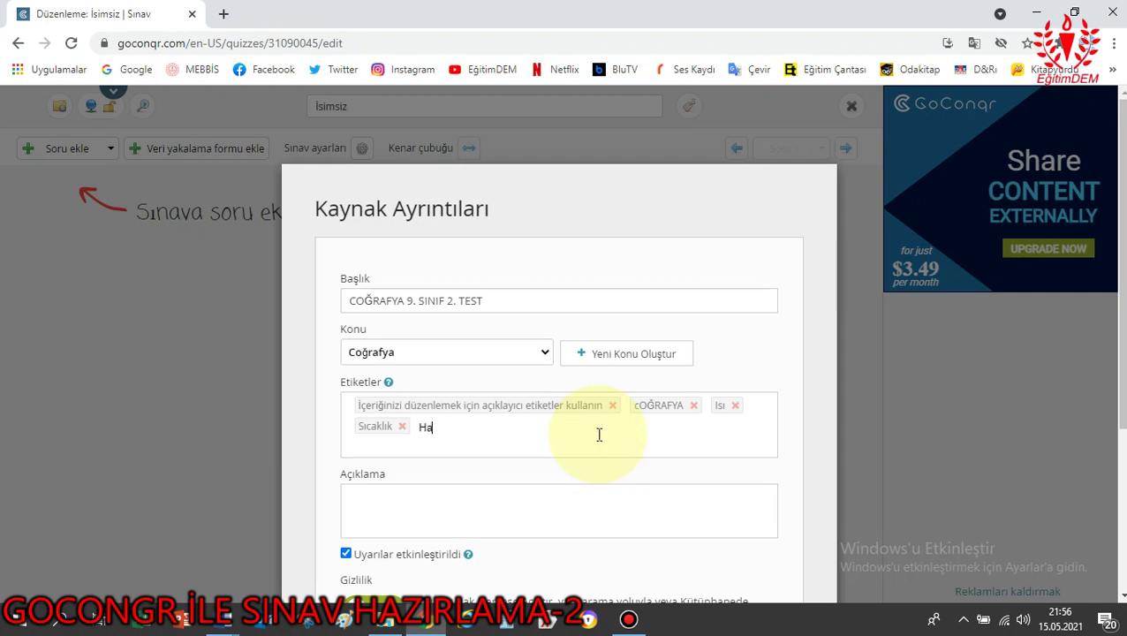
type("va")
key("Return")
type("Atfmos")
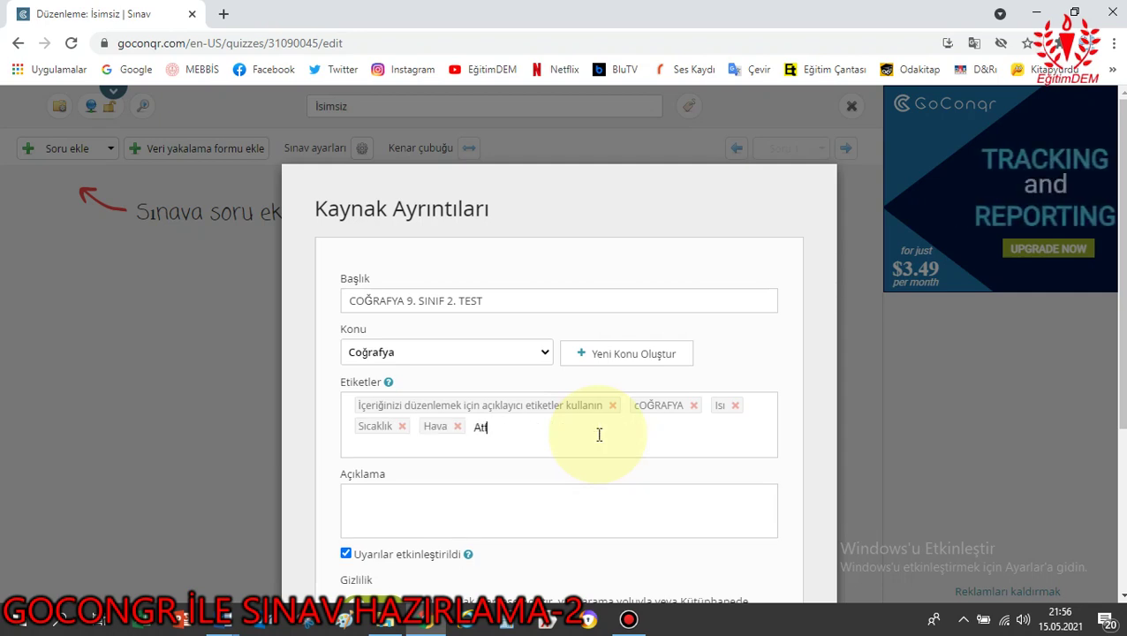
key("BackSpace")
key("BackSpace")
type("mosfer")
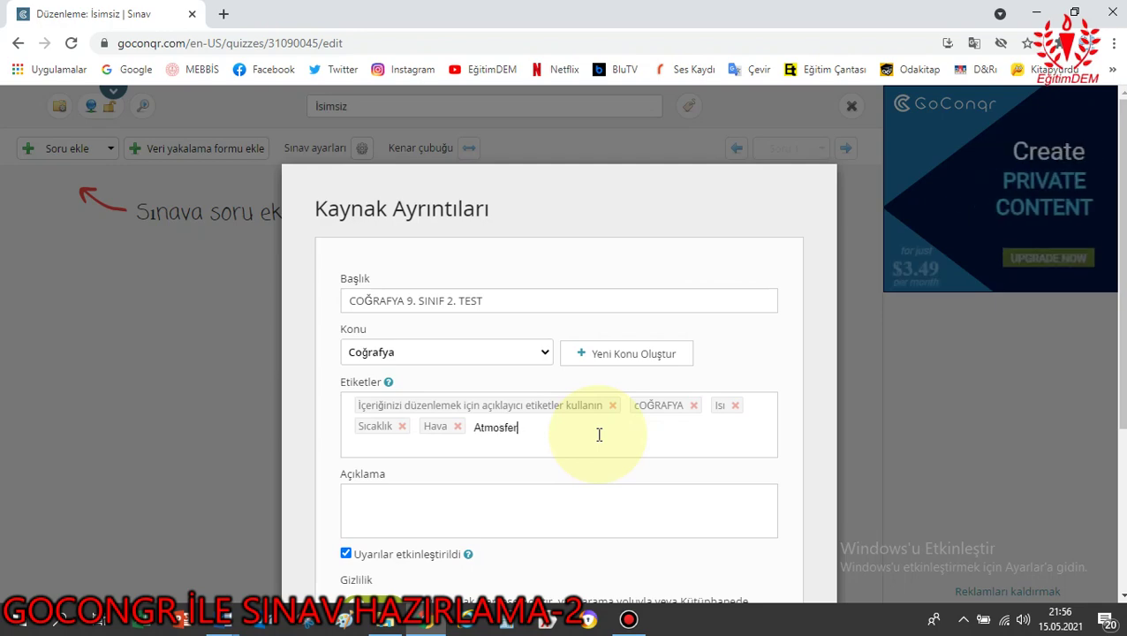
scroll(588, 419, "down", 3)
key("Return")
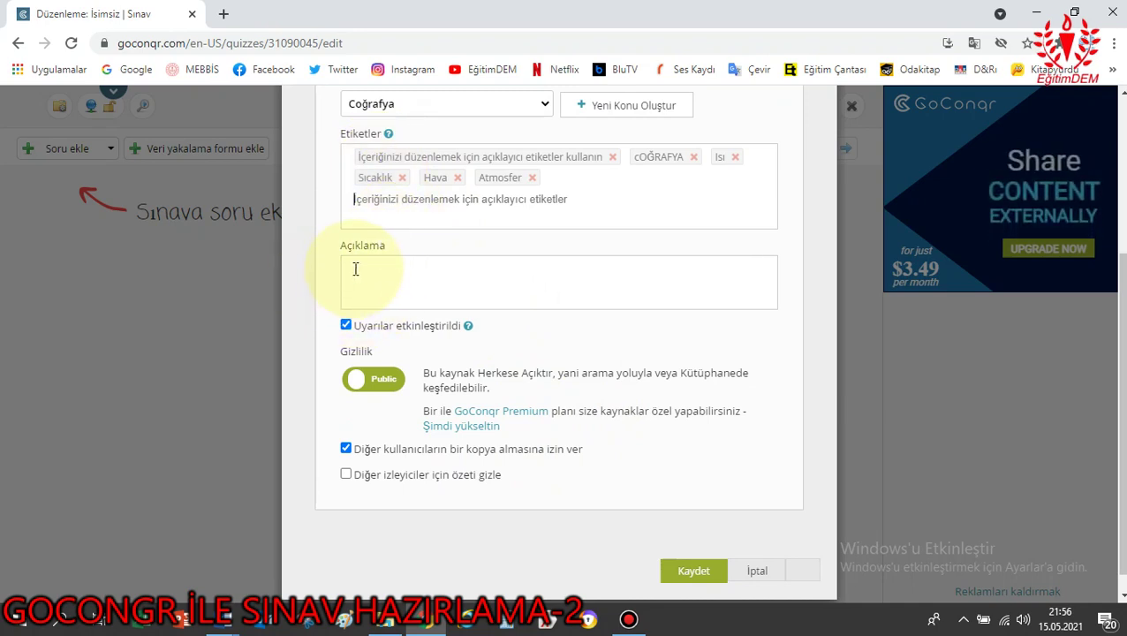
Enter "xx" as the quiz description and save the resource details.
left_click(406, 272)
type("xx")
scroll(481, 270, "down", 1)
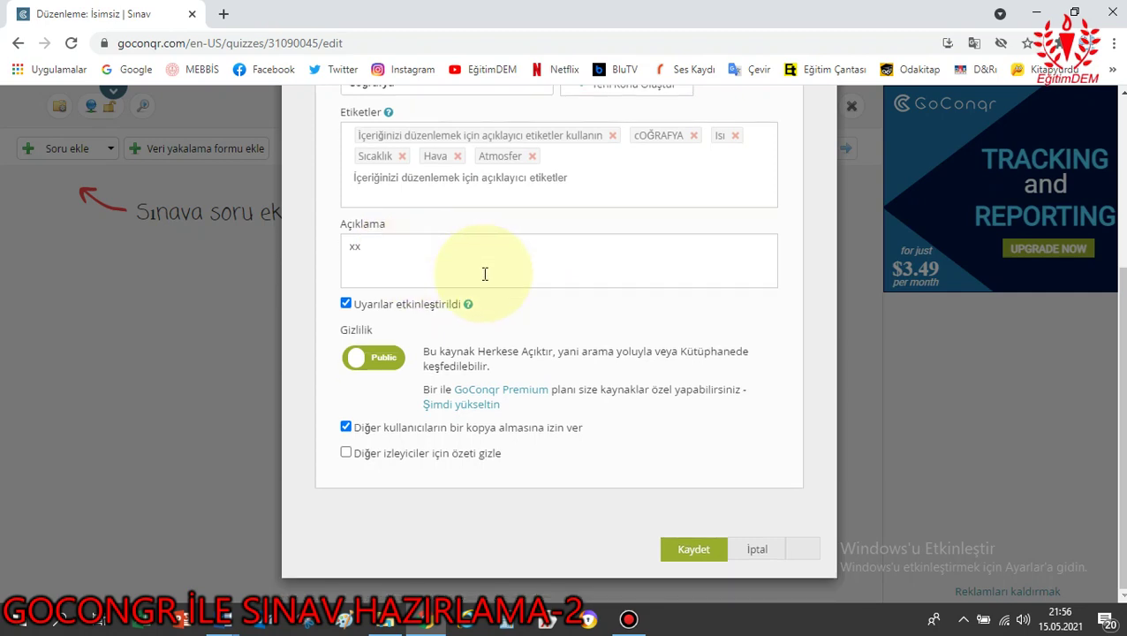
left_click(692, 553)
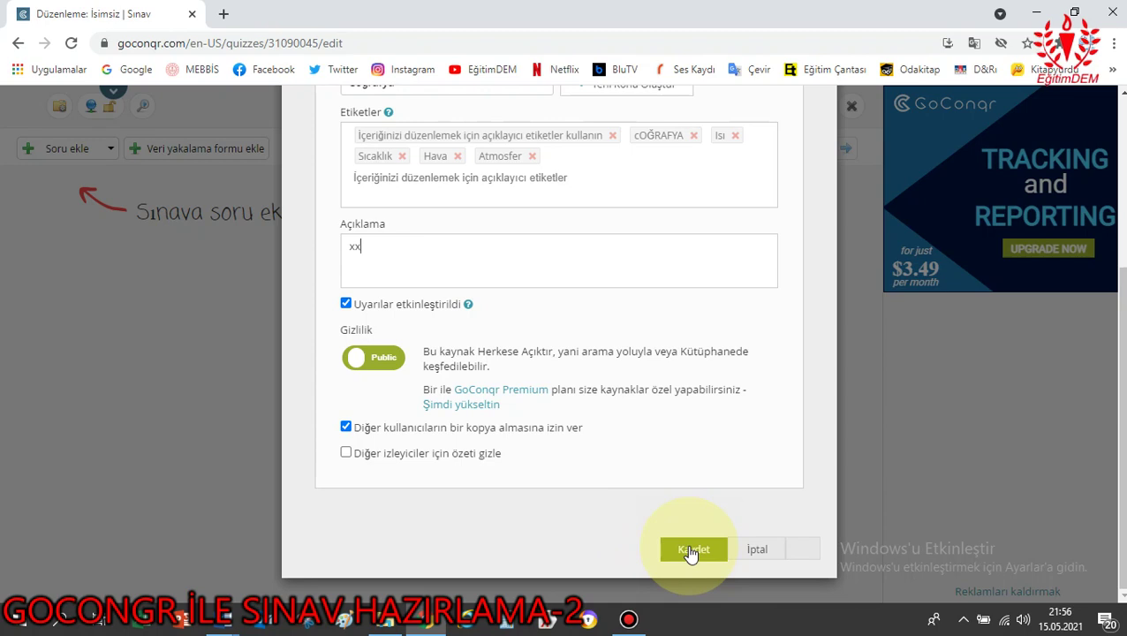
left_click(689, 550)
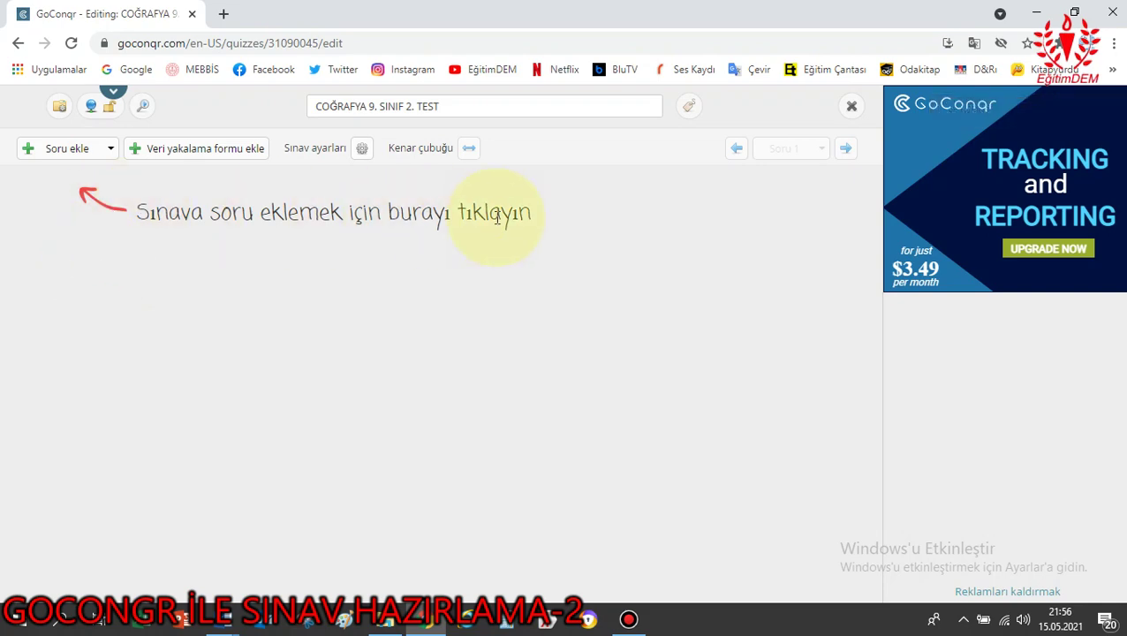
Decline the paid plan upgrade offer and return to the quiz editor.
scroll(523, 484, "down", 3)
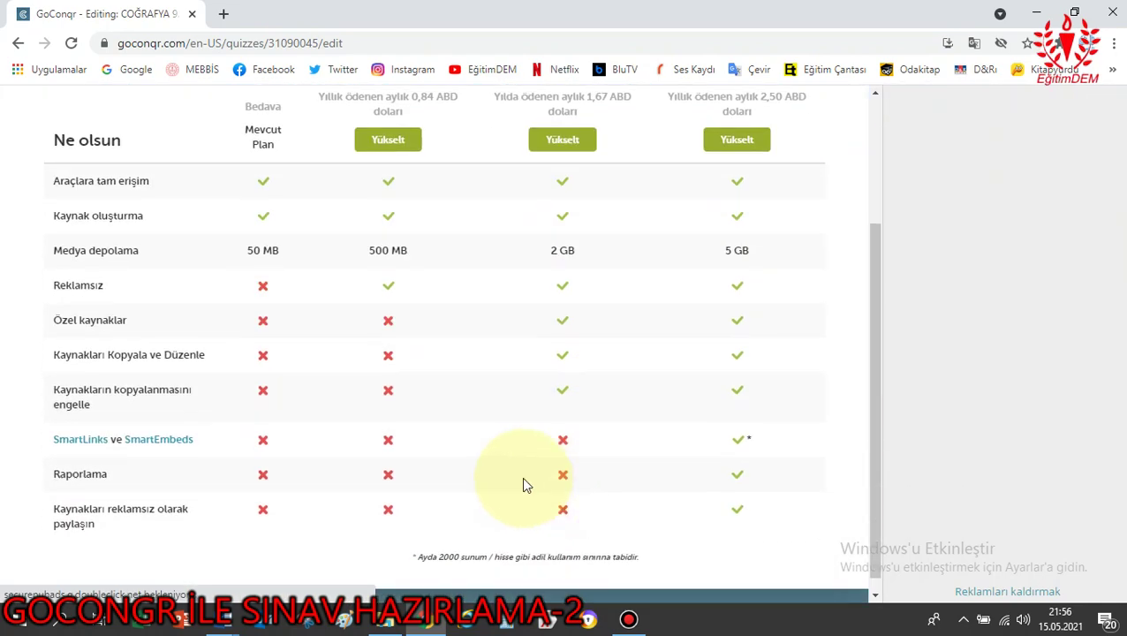
scroll(523, 484, "down", 1)
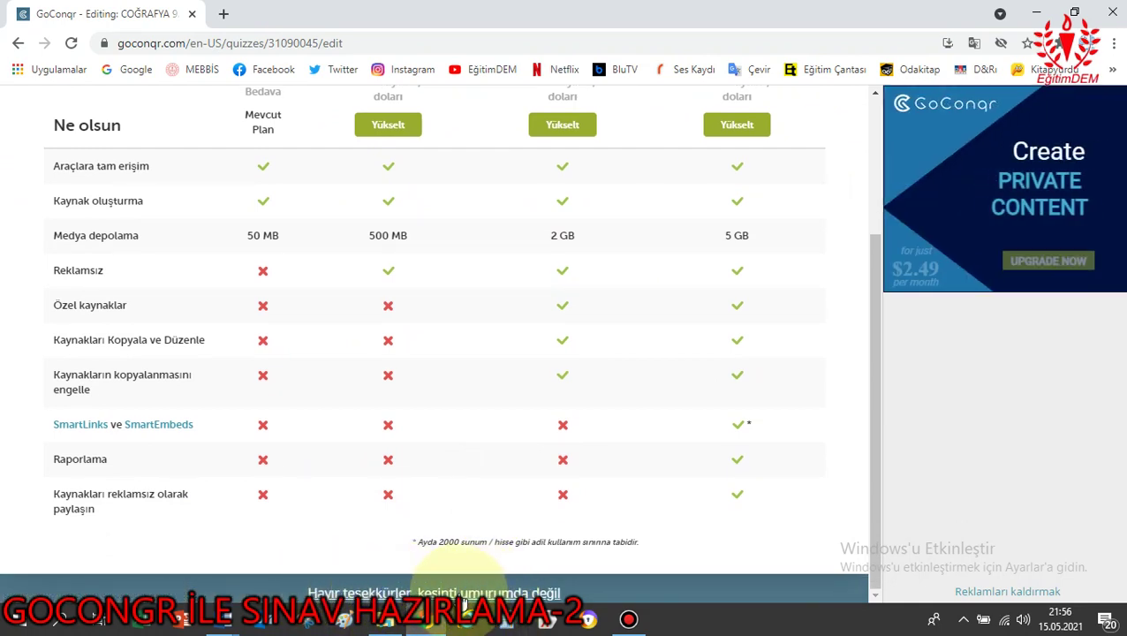
left_click(517, 593)
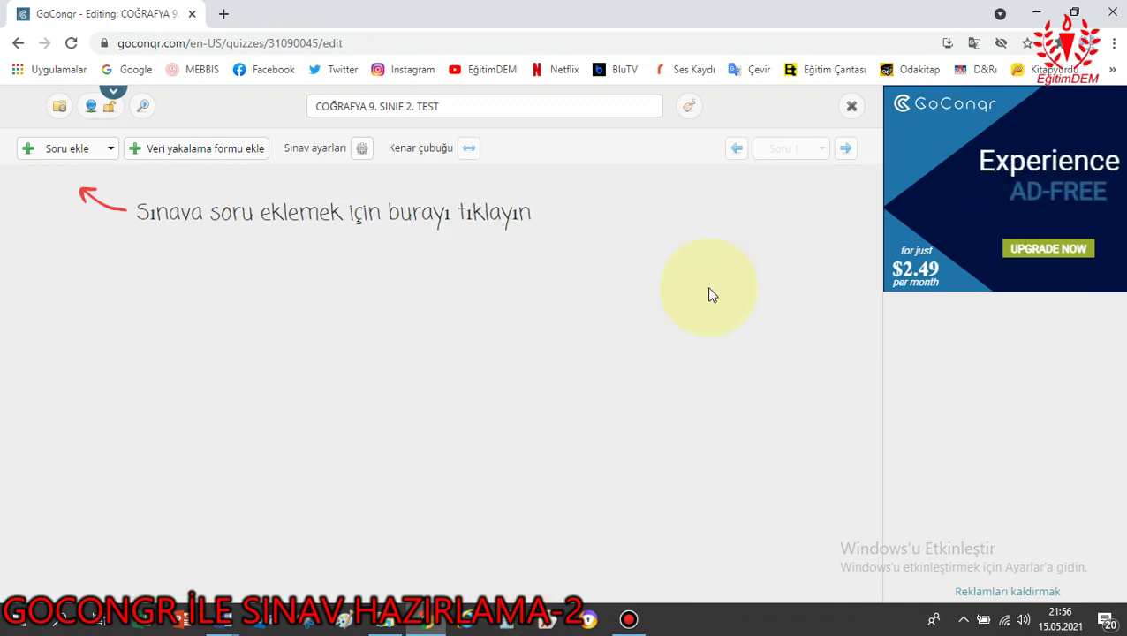
Open the list of question types and switch the page from the Turkish translation to English.
left_click(66, 152)
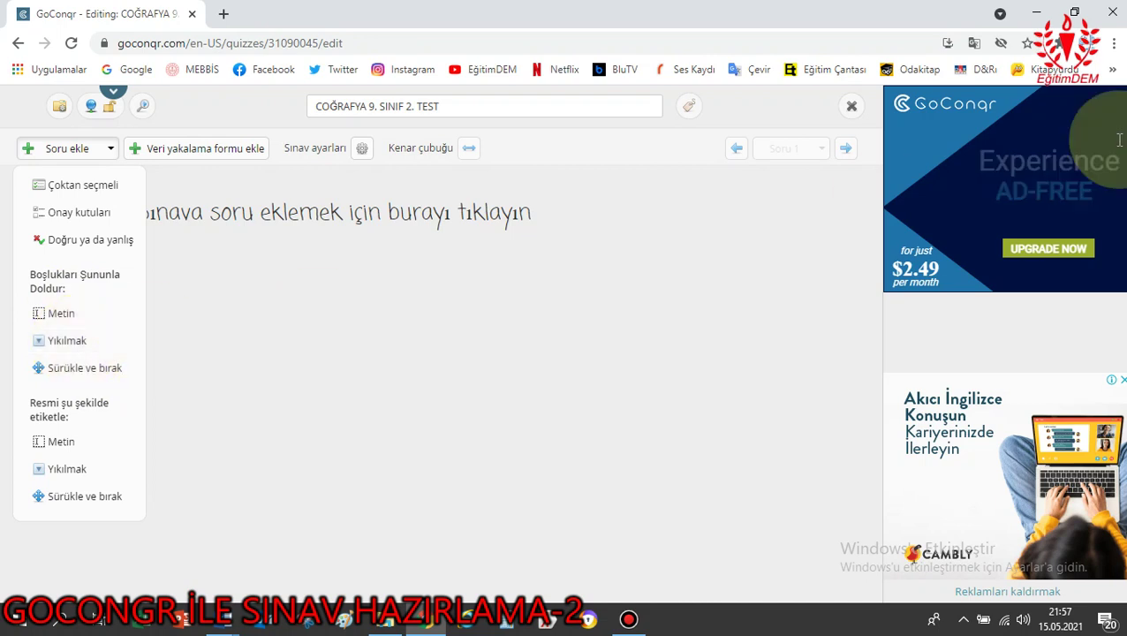
left_click(974, 44)
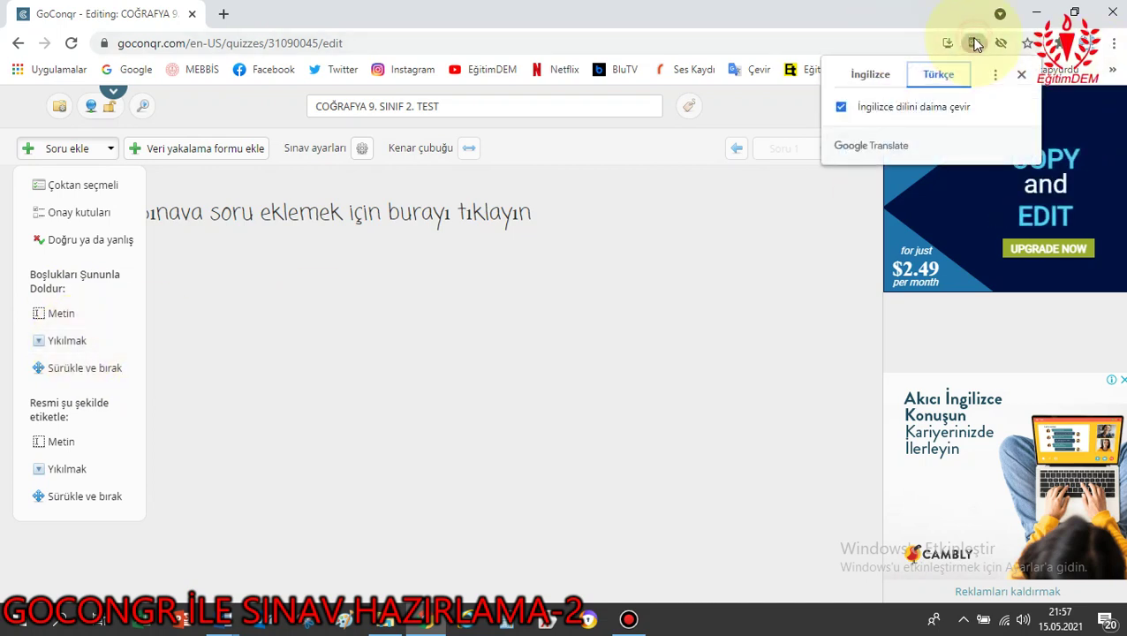
left_click(870, 76)
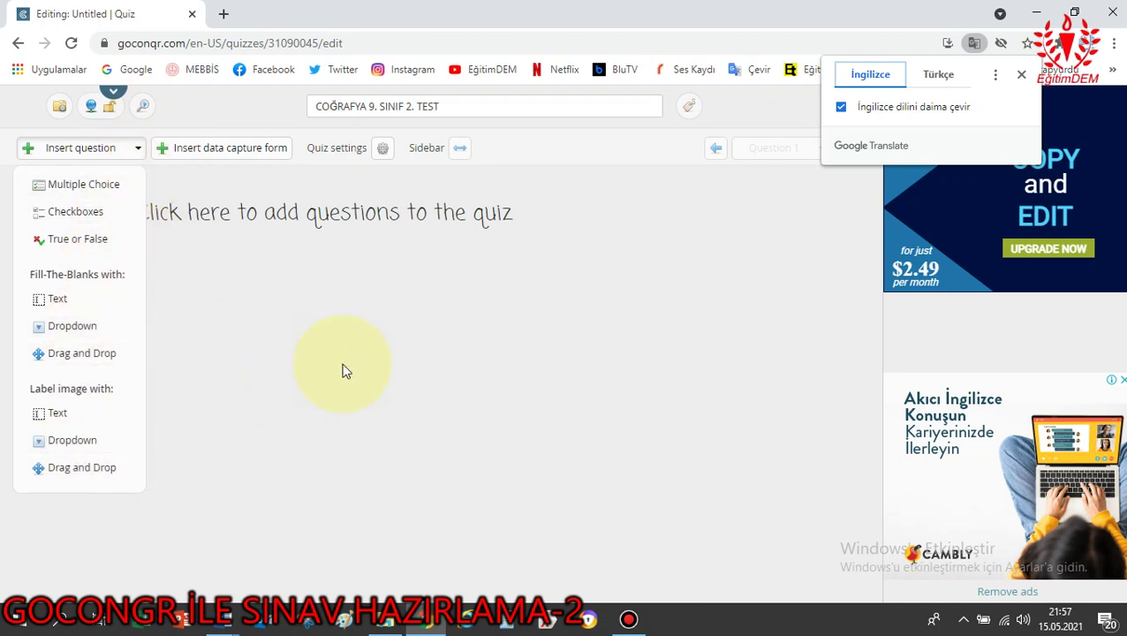
Insert a Multiple Choice question into the quiz and place the cursor in its question text.
left_click(98, 187)
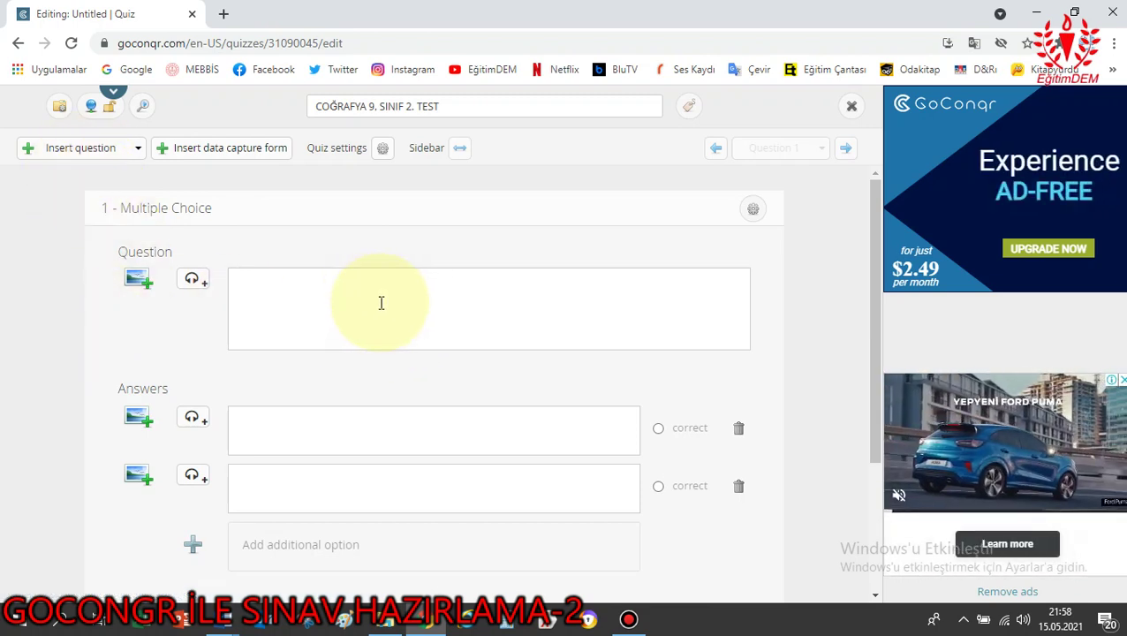
scroll(380, 305, "down", 1)
scroll(385, 347, "up", 1)
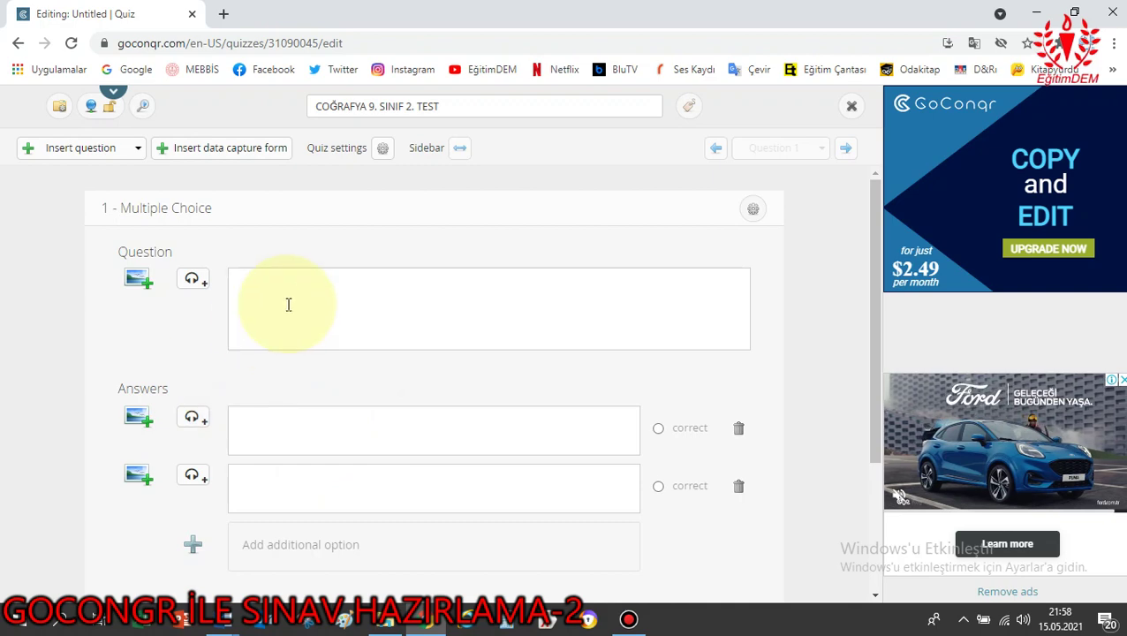
left_click(263, 315)
Switch to the Word document ÇOKTAN SEÇMELİ SORULAR and copy the text of Soru 1 without its number.
mouse_move(221, 620)
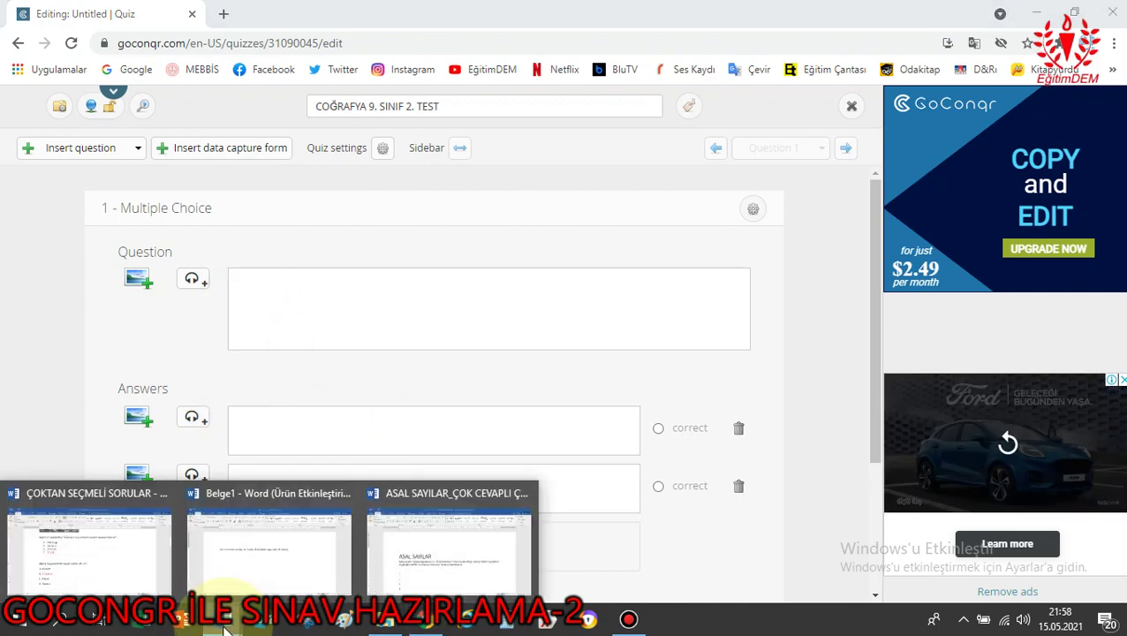
left_click(79, 574)
scroll(427, 428, "up", 5)
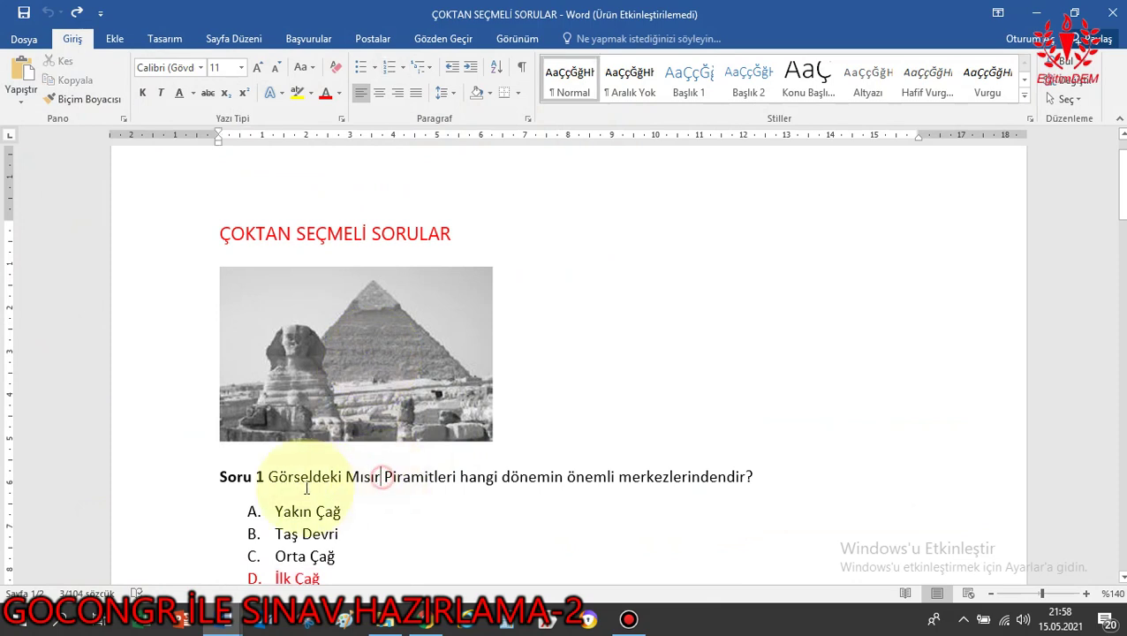
left_click(271, 477)
left_click_drag(271, 477, 758, 476)
key("ctrl+c")
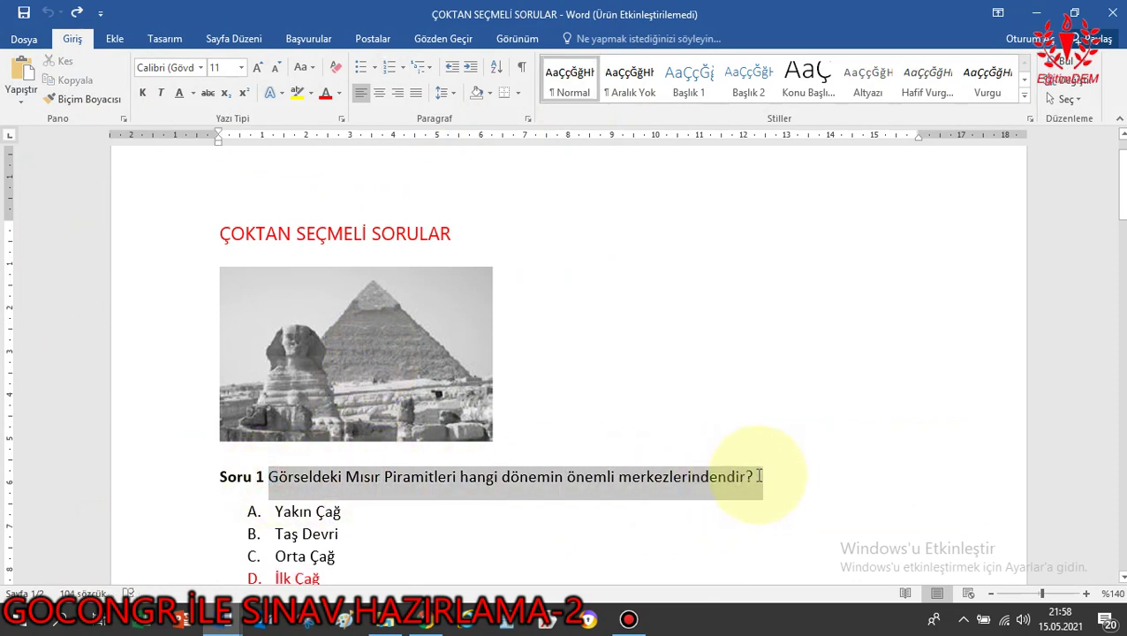
right_click(617, 477)
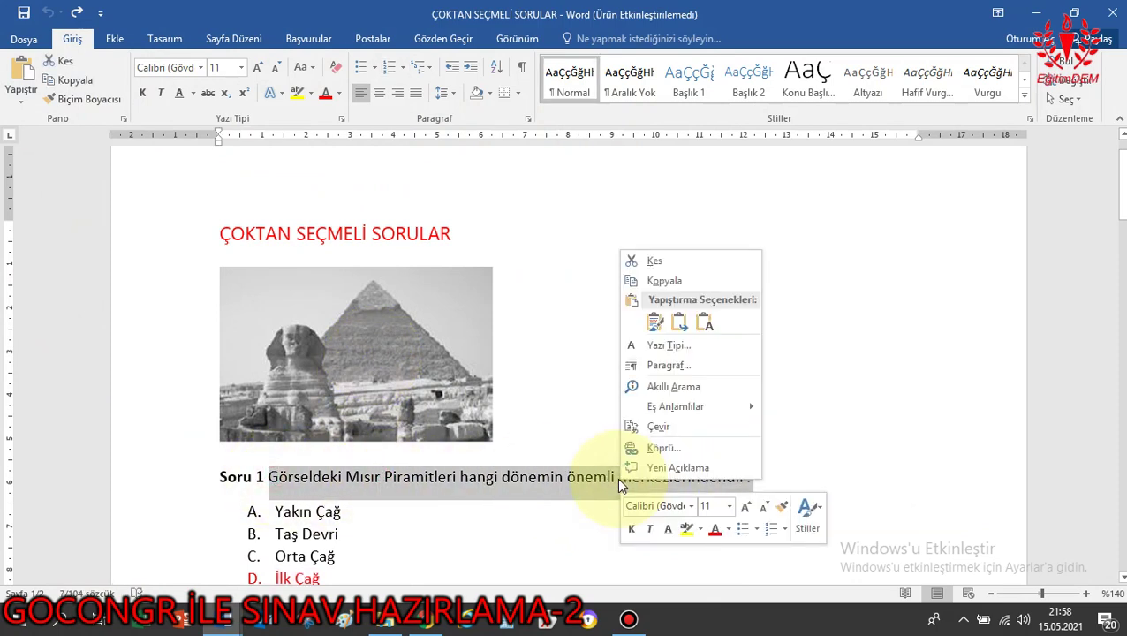
left_click(665, 282)
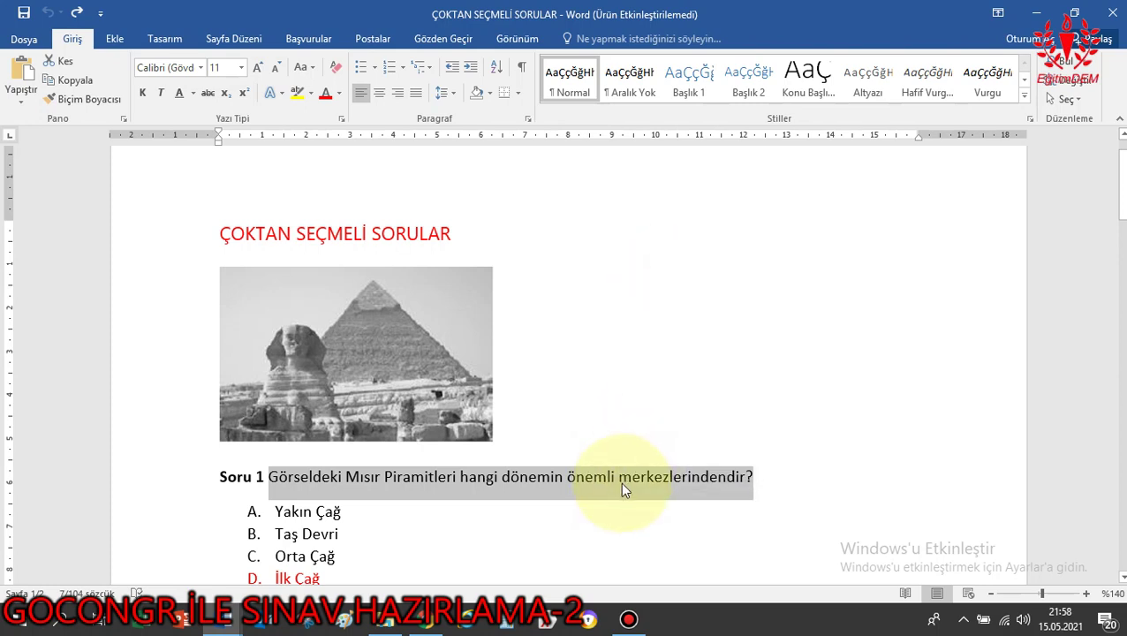
Return to the GoConqr quiz in Chrome and paste the copied sentence as the first question's text.
left_click(427, 618)
right_click(236, 293)
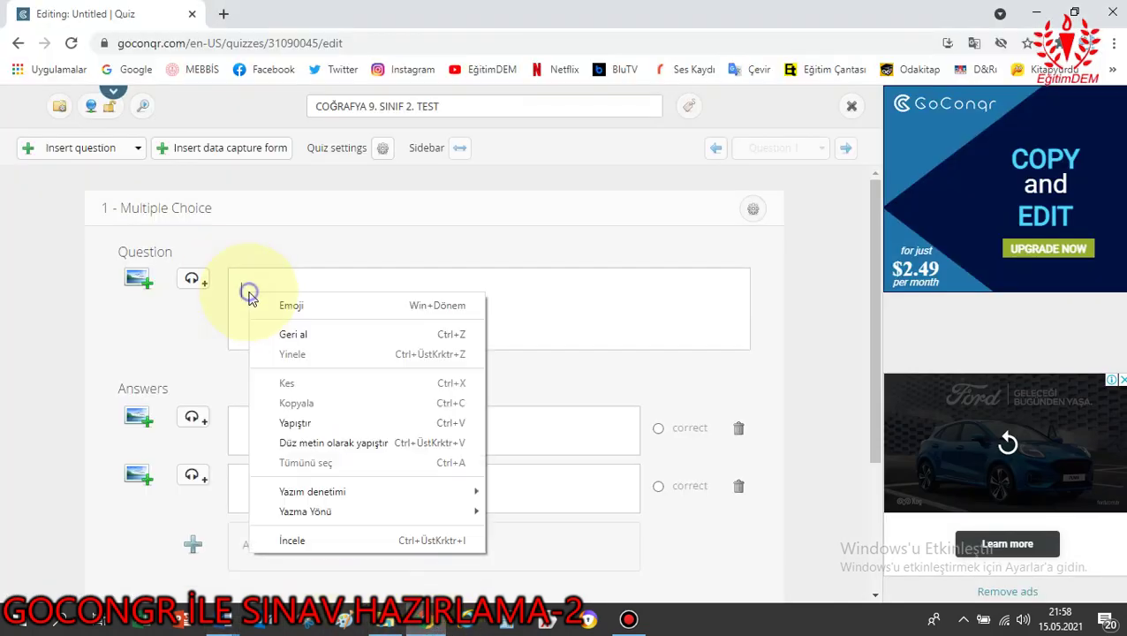
left_click(292, 422)
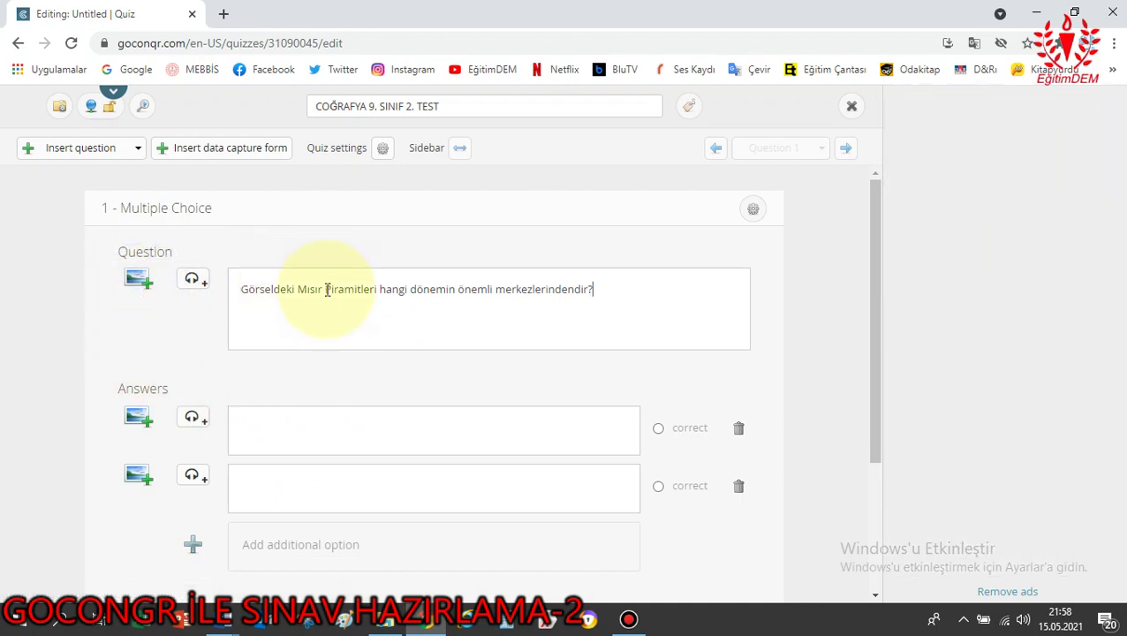
Open the media library for the first question's image, review the stored pictures and start browsing for a media file to upload.
left_click(134, 283)
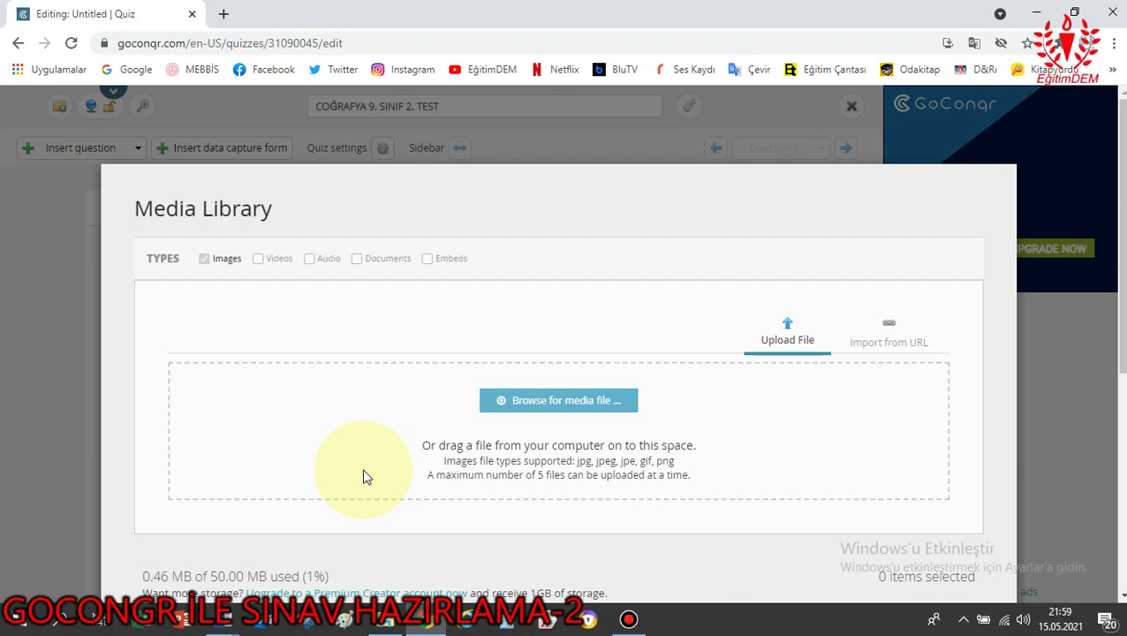
scroll(538, 422, "down", 3)
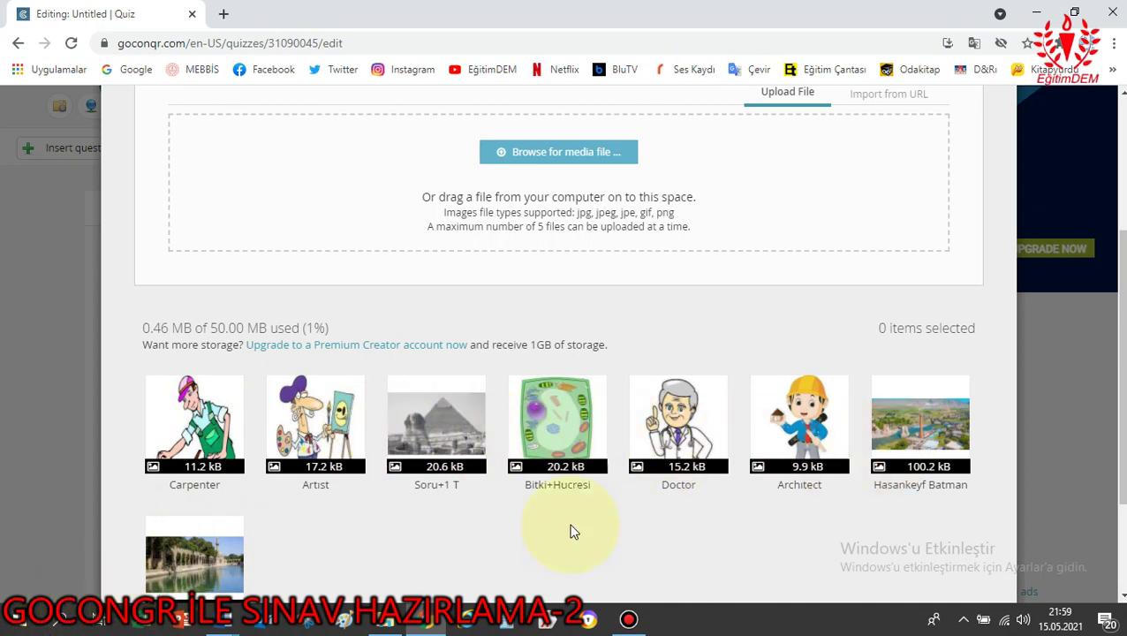
scroll(556, 402, "up", 3)
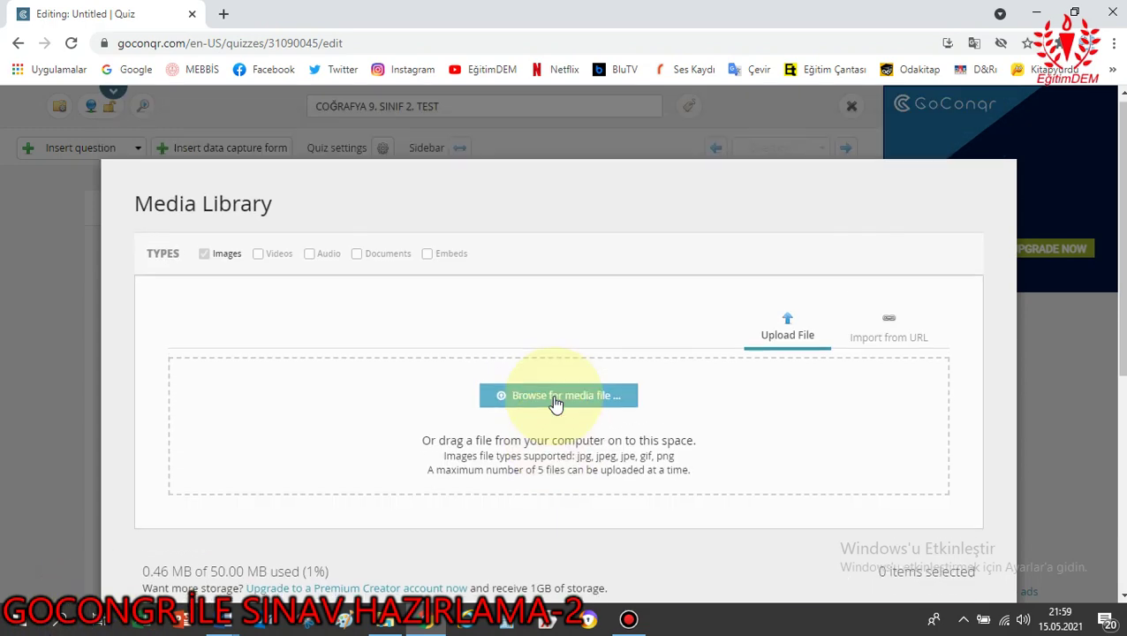
scroll(556, 402, "down", 3)
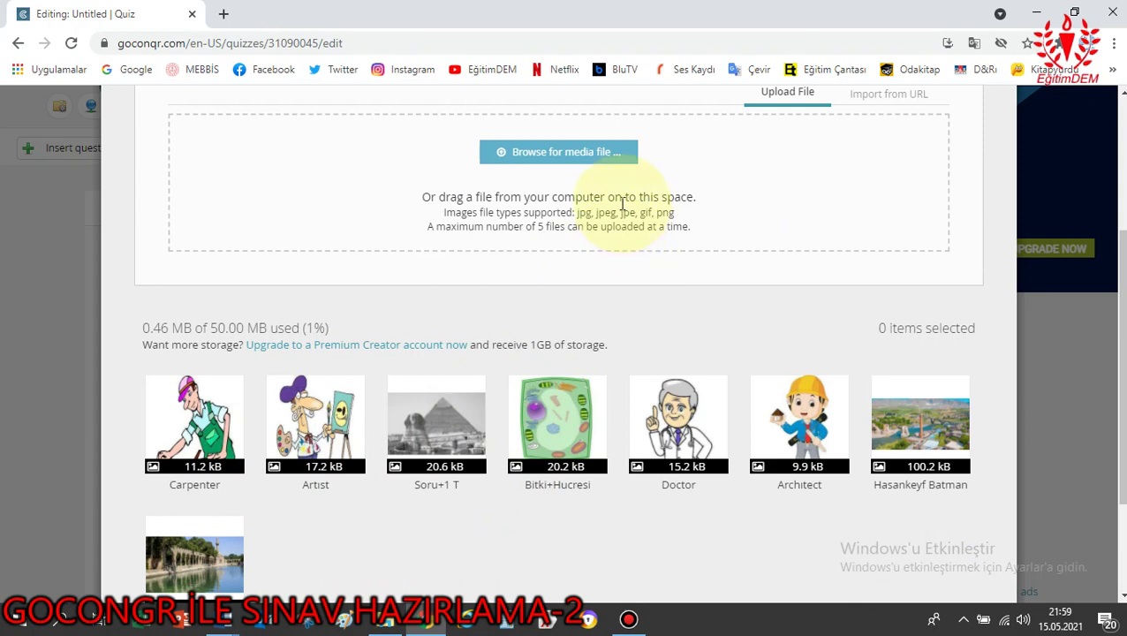
left_click(579, 154)
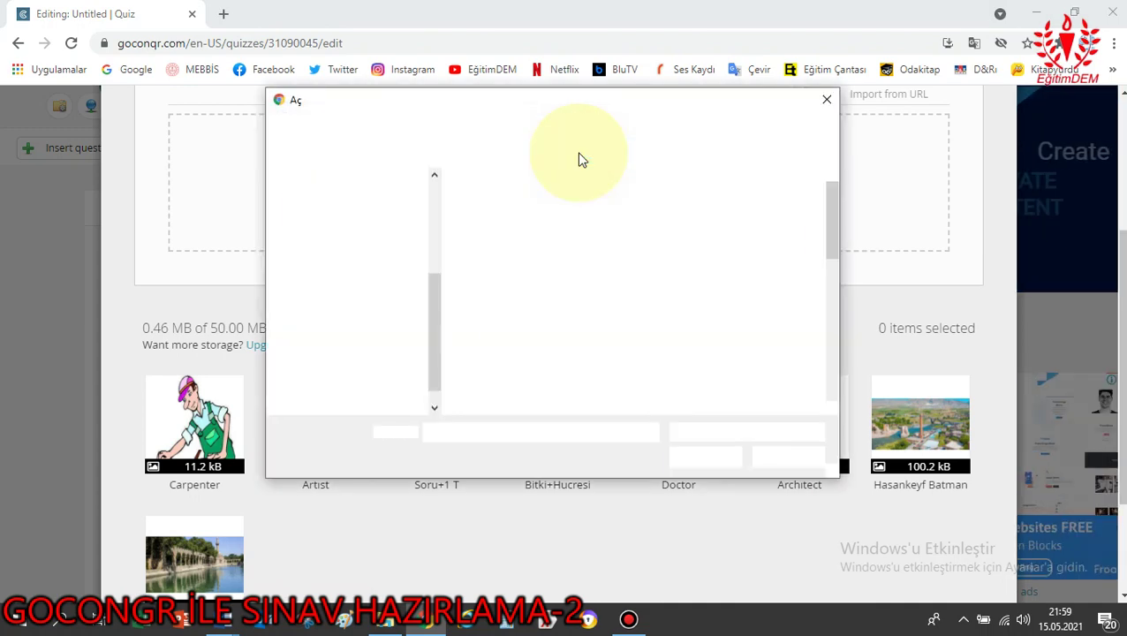
Look through the pictures in the Görseller and GÖRÜNTÜLER subfolders of the gocongr folder.
left_click(452, 129)
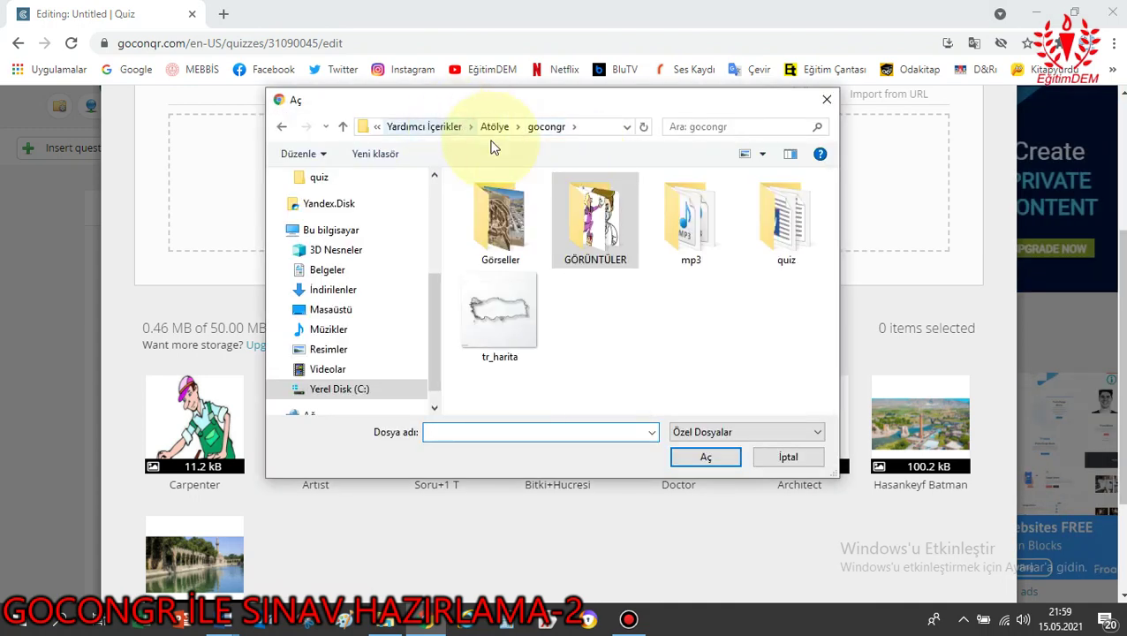
left_click(505, 228)
double_click(505, 227)
scroll(643, 355, "down", 3)
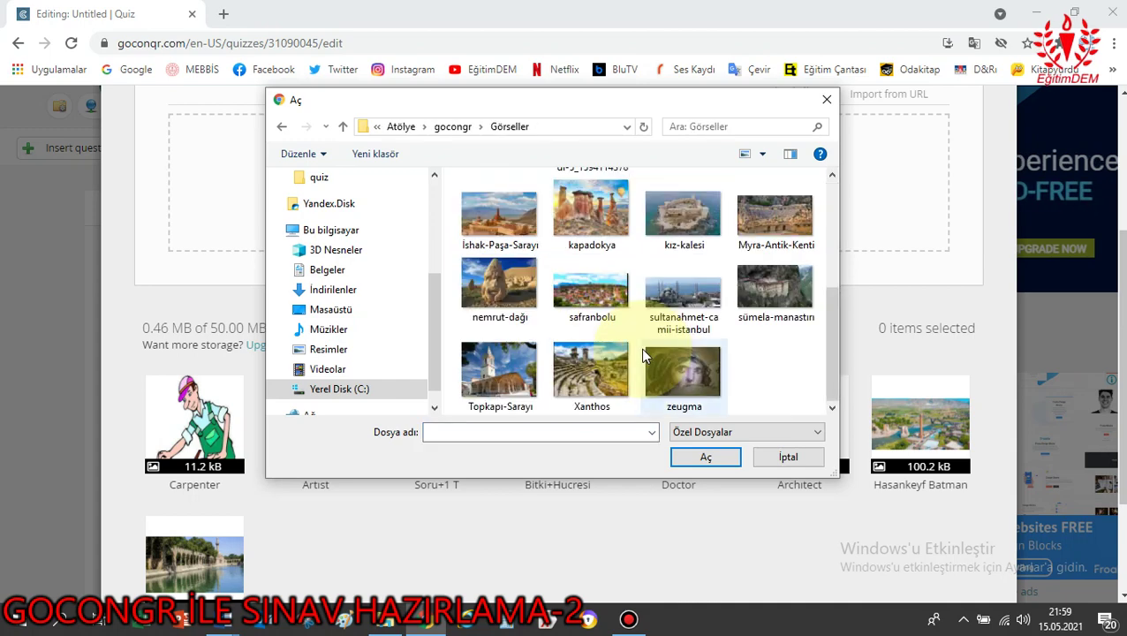
scroll(643, 355, "up", 5)
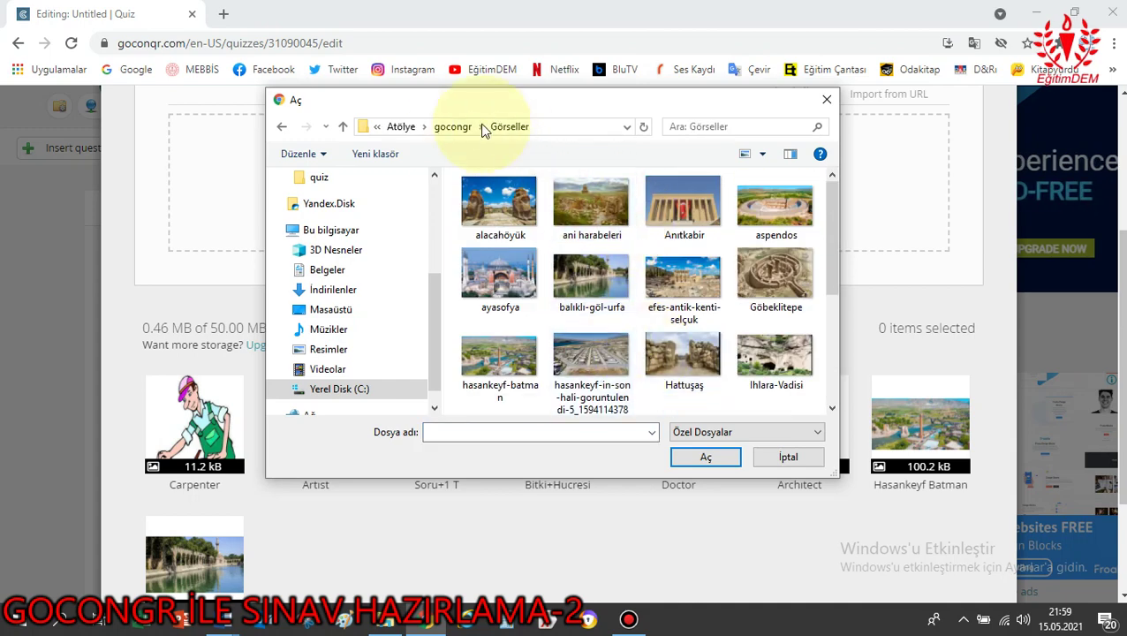
left_click(451, 127)
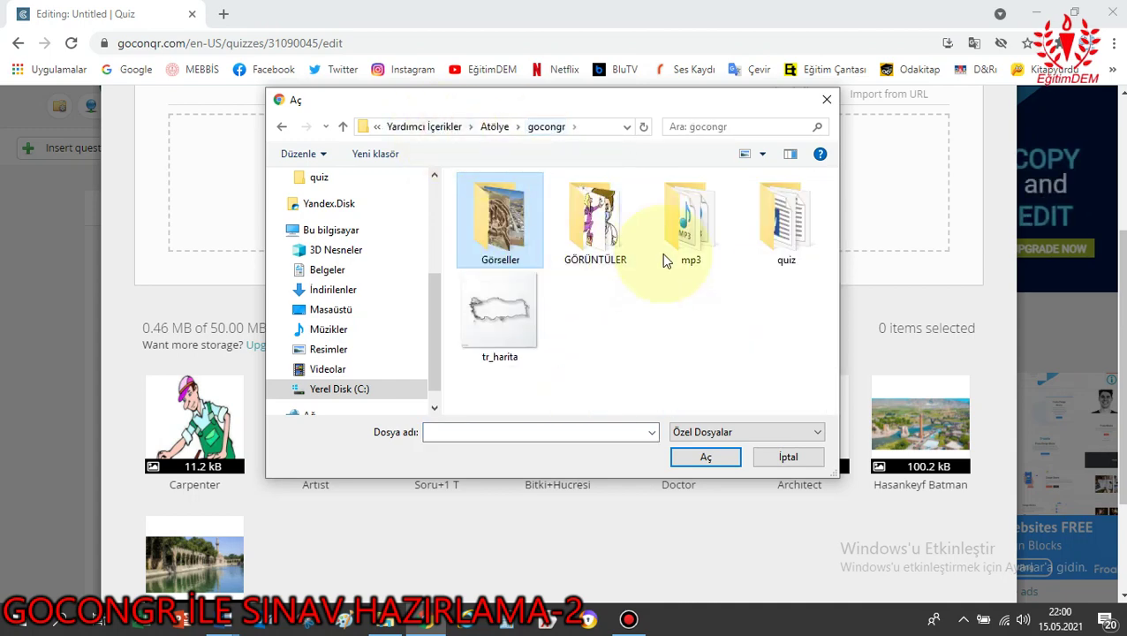
double_click(606, 221)
scroll(649, 400, "down", 2)
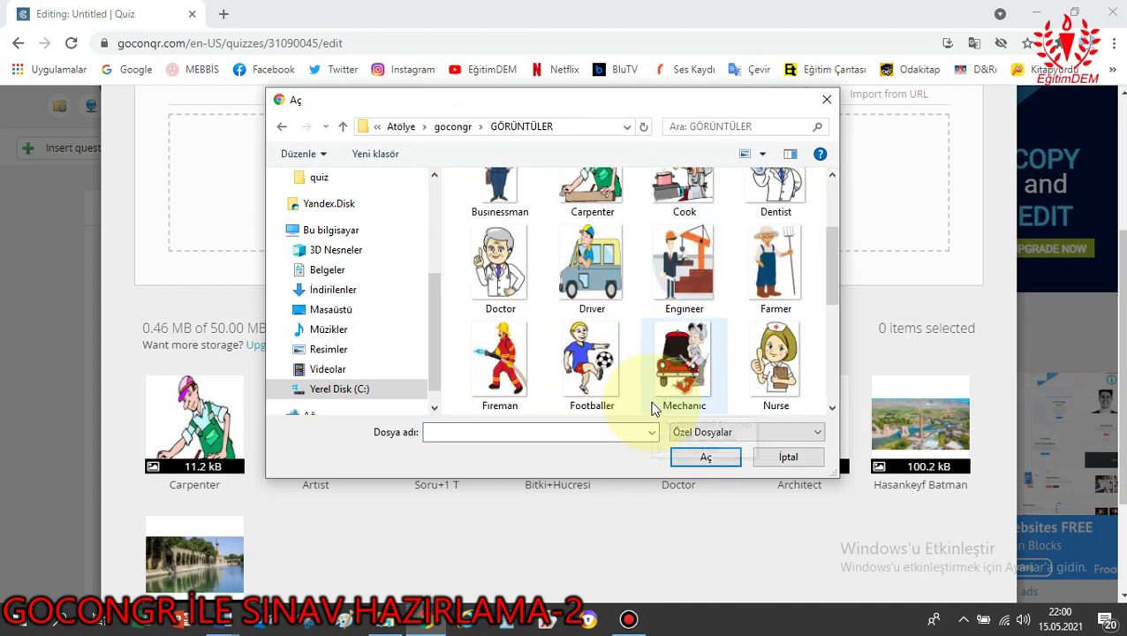
scroll(575, 365, "up", 2)
Upload the image soru 12_t from the görseller folder inside gocongr's quiz folder to the media library.
left_click(452, 126)
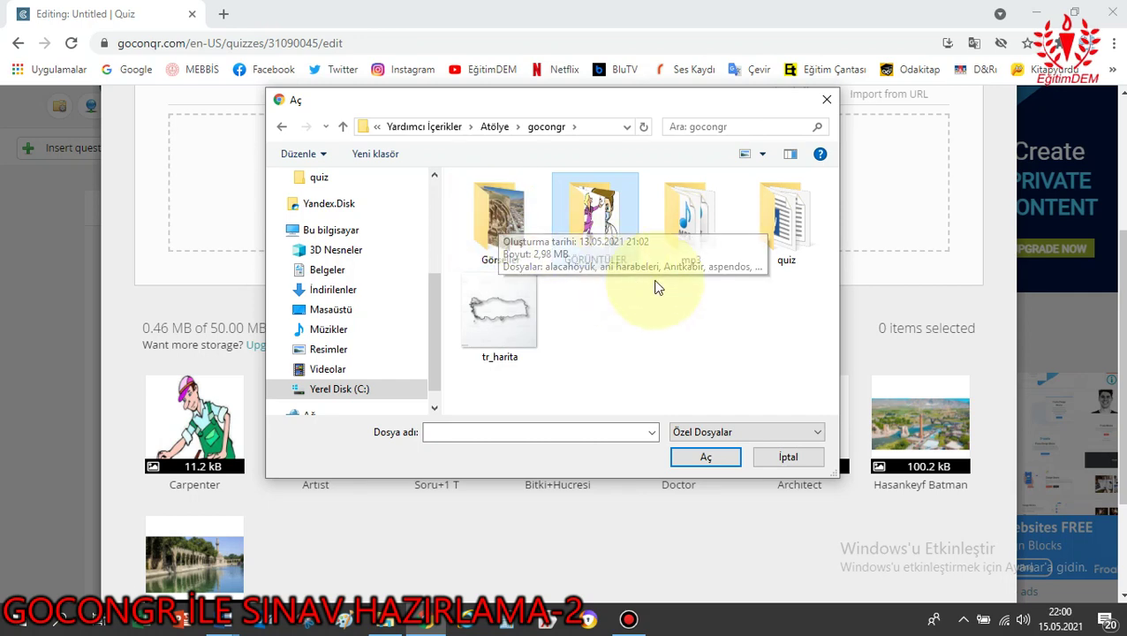
left_click(788, 223)
double_click(788, 223)
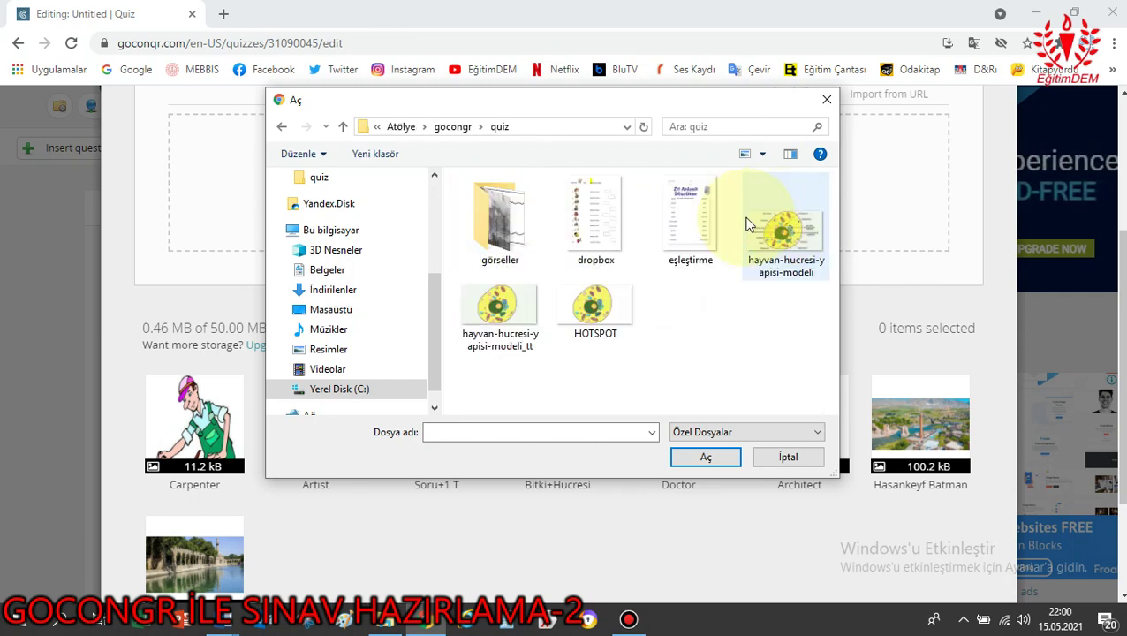
double_click(490, 220)
left_click(594, 205)
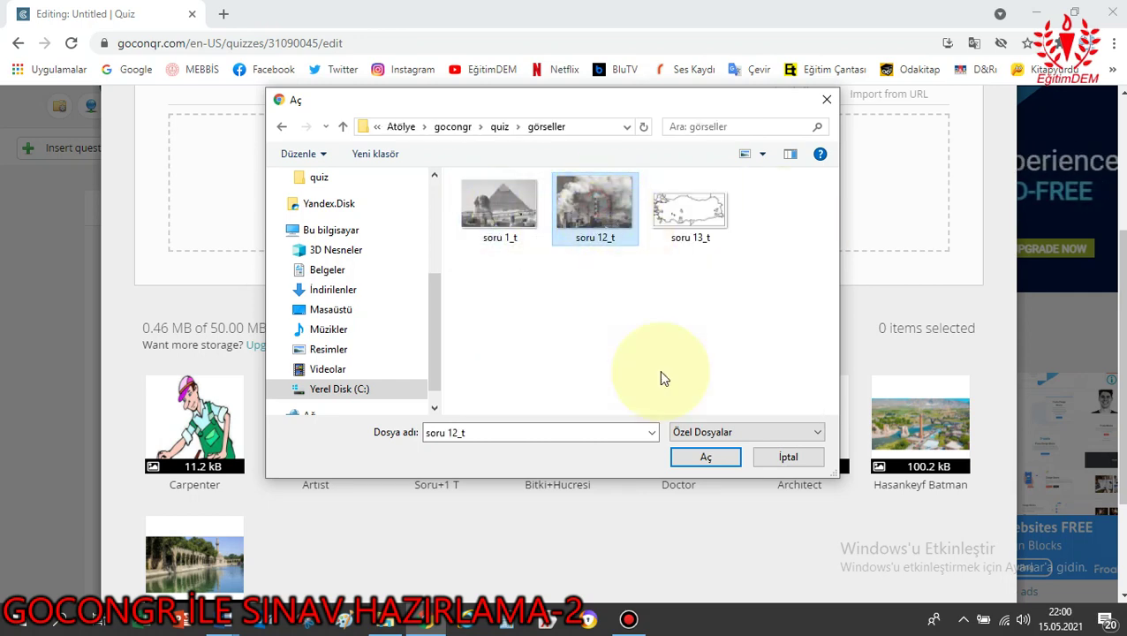
left_click(705, 456)
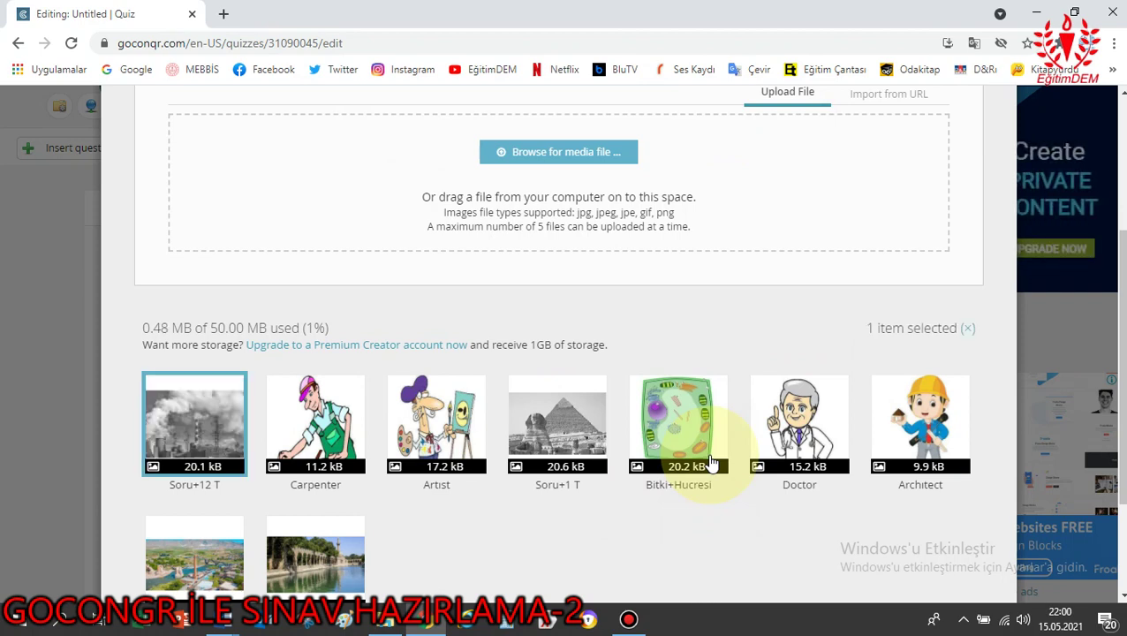
Insert the stored pyramid picture Soru+1 T as the first question's image.
left_click(565, 417)
scroll(553, 406, "down", 2)
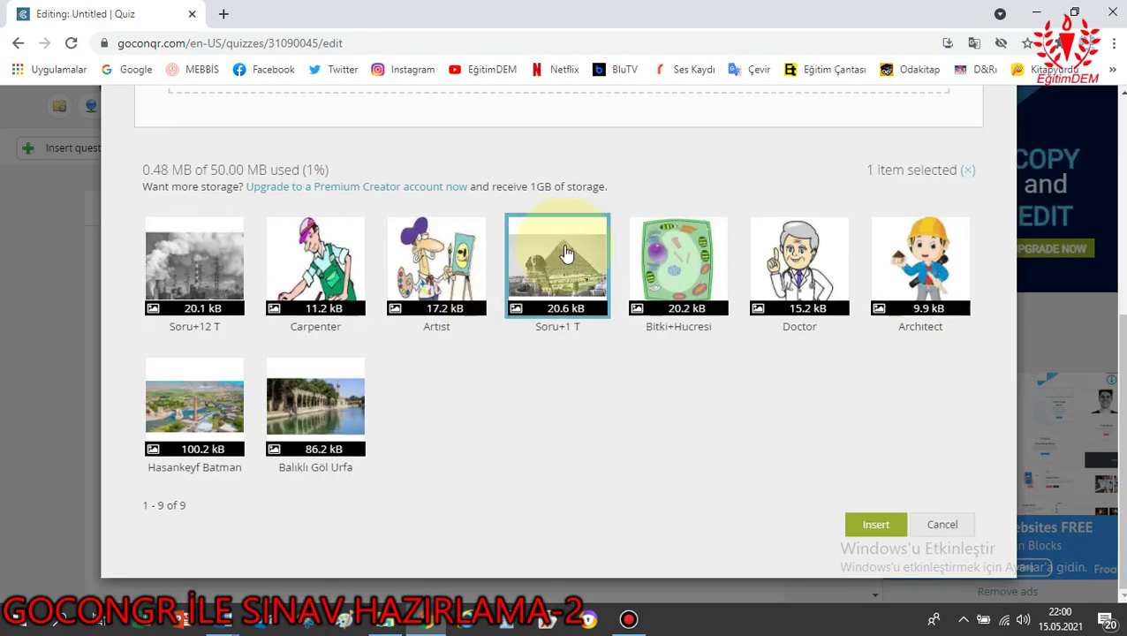
left_click(875, 524)
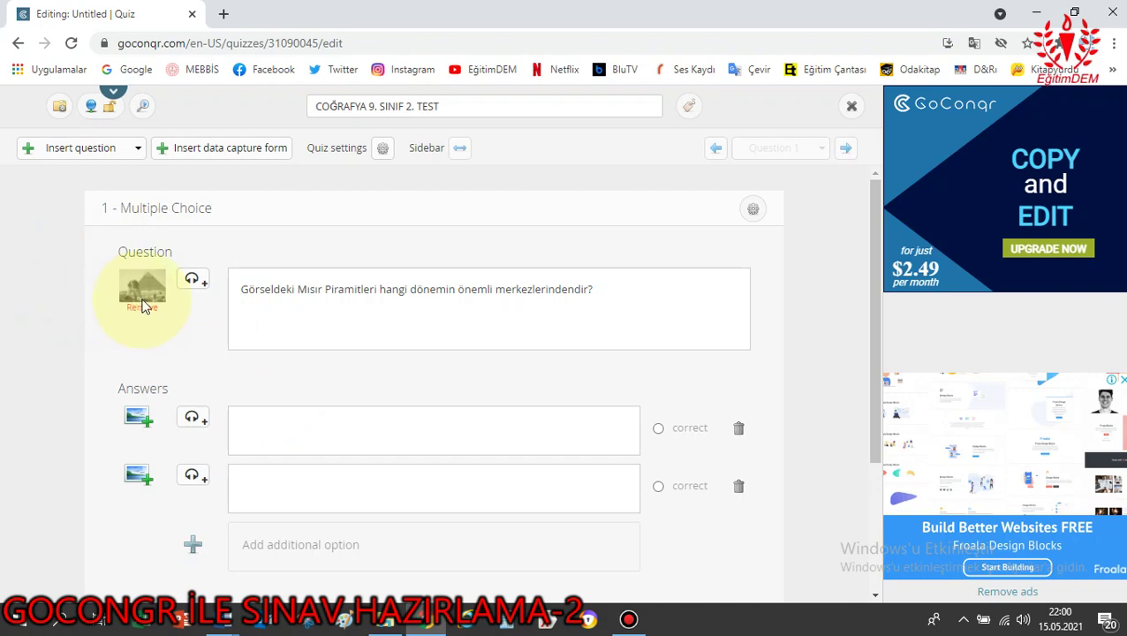
Place the cursor in the first answer, switch to the Word document and copy Soru 1's option A, Yakın Çağ.
scroll(311, 324, "down", 2)
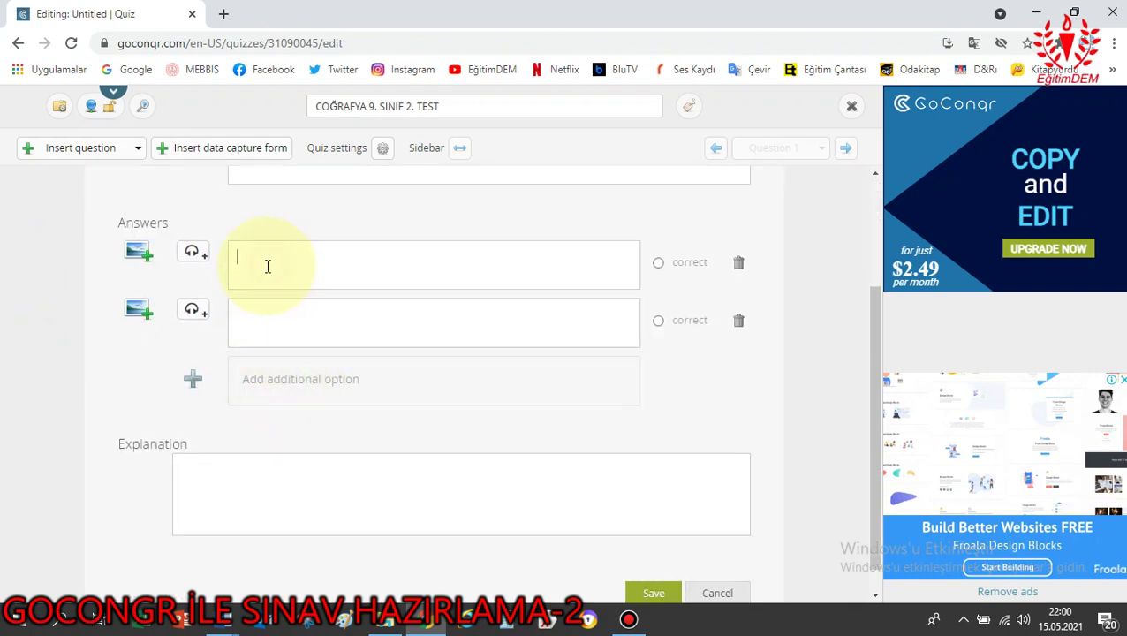
key("alt+Tab")
scroll(275, 292, "down", 4)
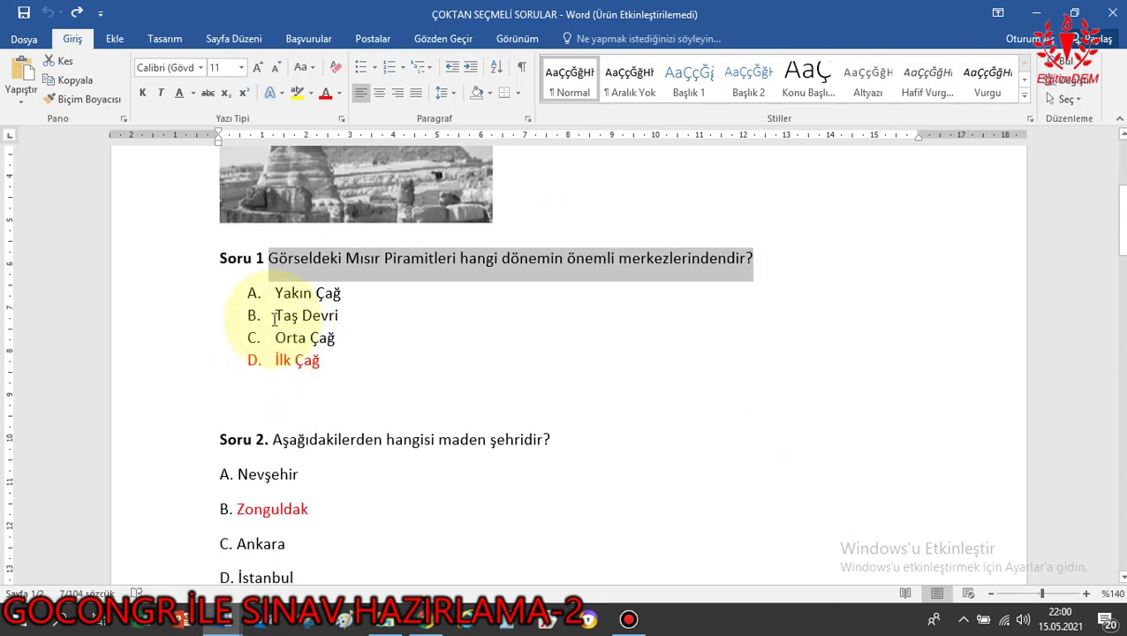
left_click_drag(343, 293, 275, 293)
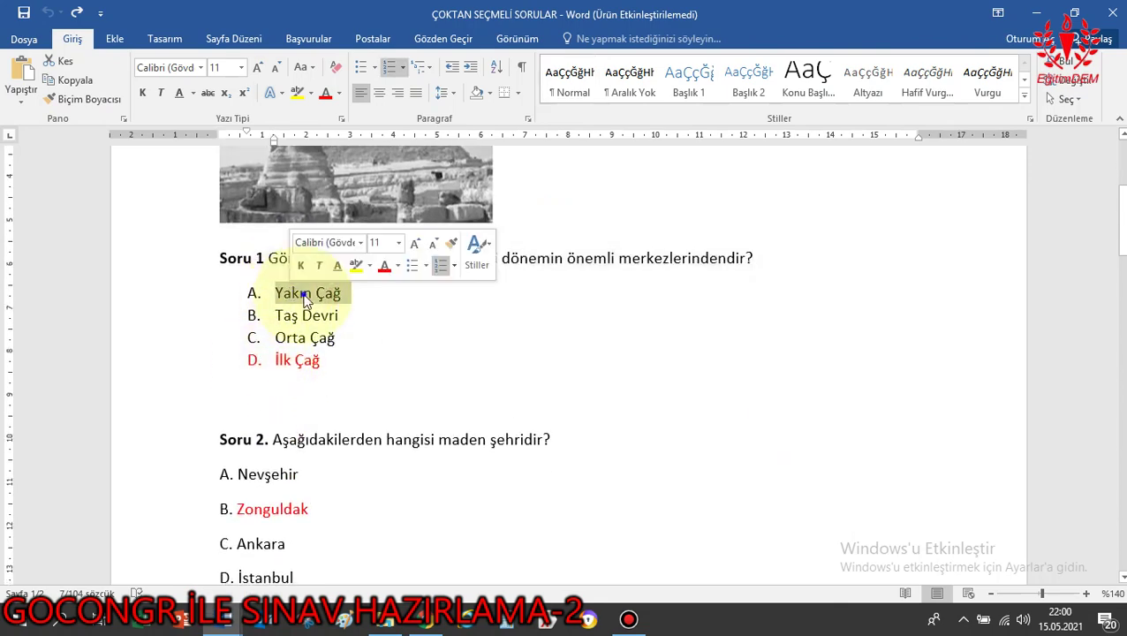
right_click(309, 297)
left_click(348, 324)
Return to the GoConqr quiz in Chrome, paste Yakın Çağ as the first answer and remove its letter prefix.
key("alt+Tab")
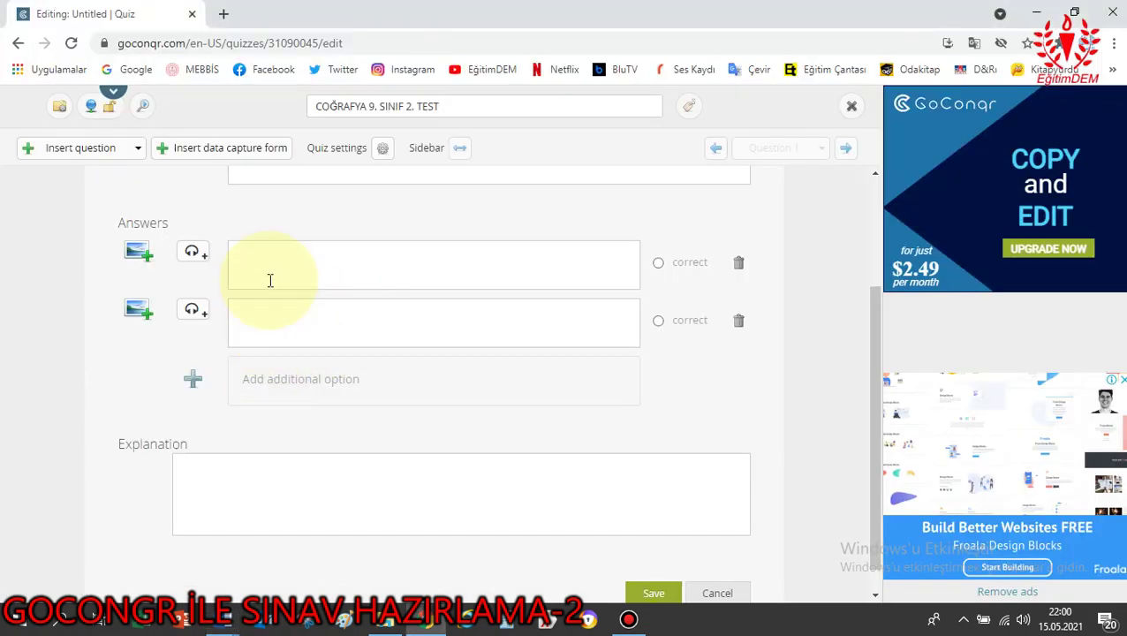
right_click(258, 271)
left_click(316, 396)
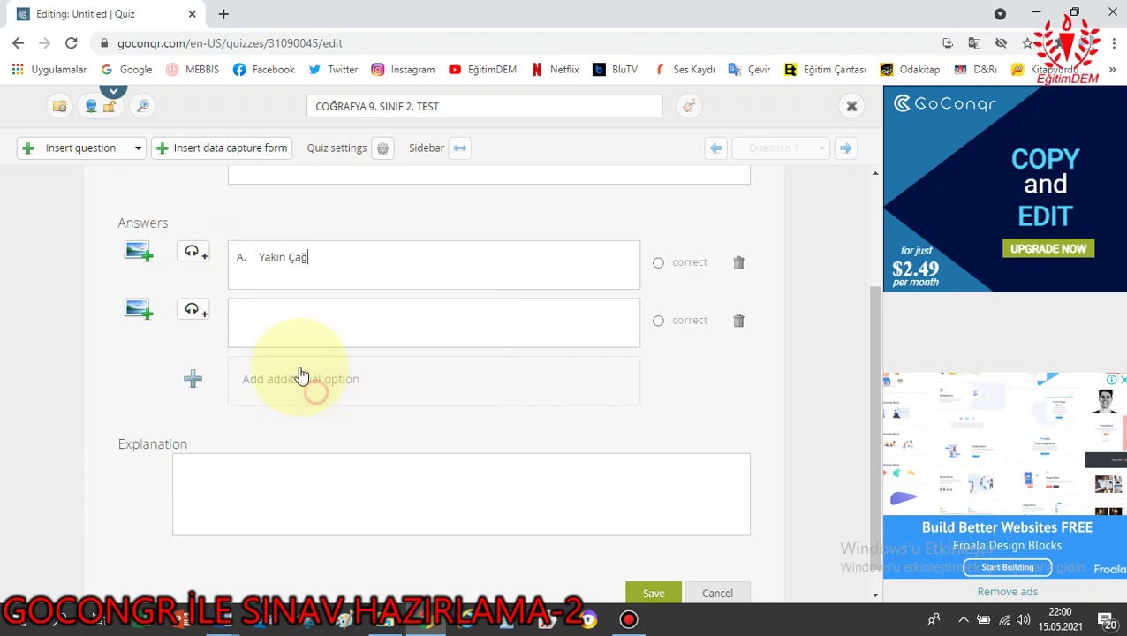
left_click(255, 257)
key("BackSpace")
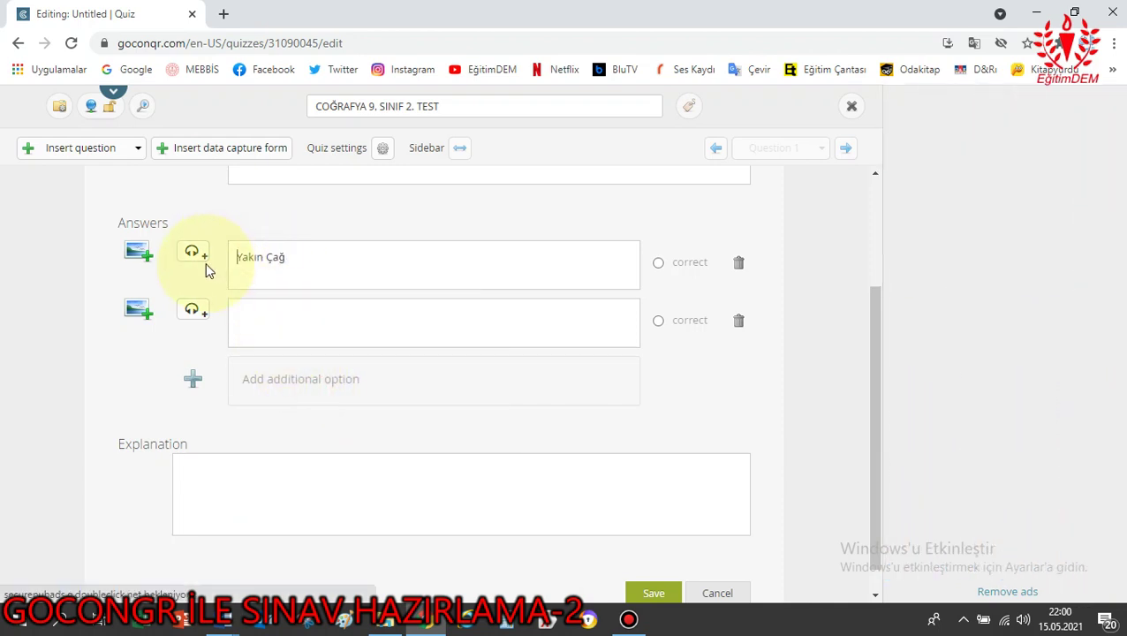
Place the cursor in the second answer, switch to the Word document and copy Soru 1's option B, Taş Devri.
left_click(256, 301)
key("alt+Tab")
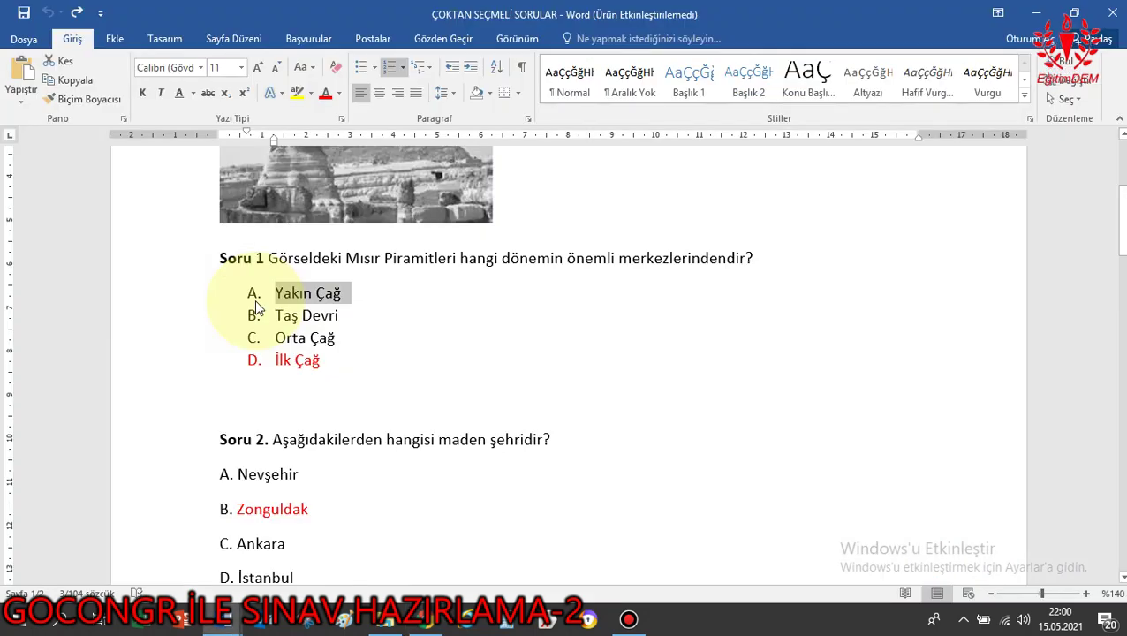
left_click_drag(348, 315, 277, 315)
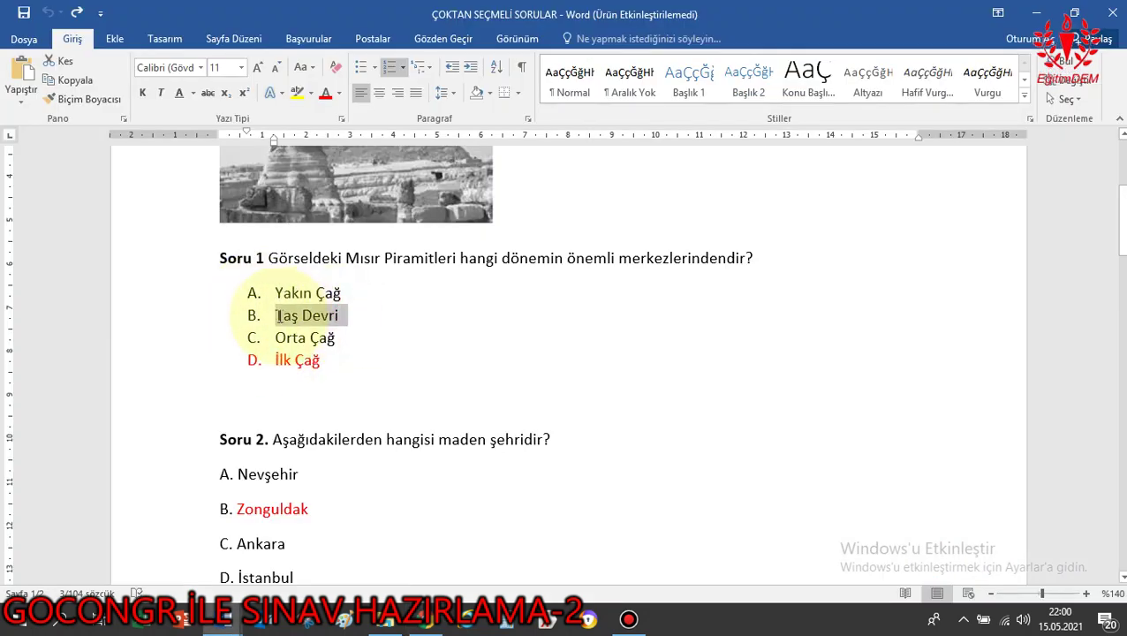
right_click(287, 320)
left_click(357, 40)
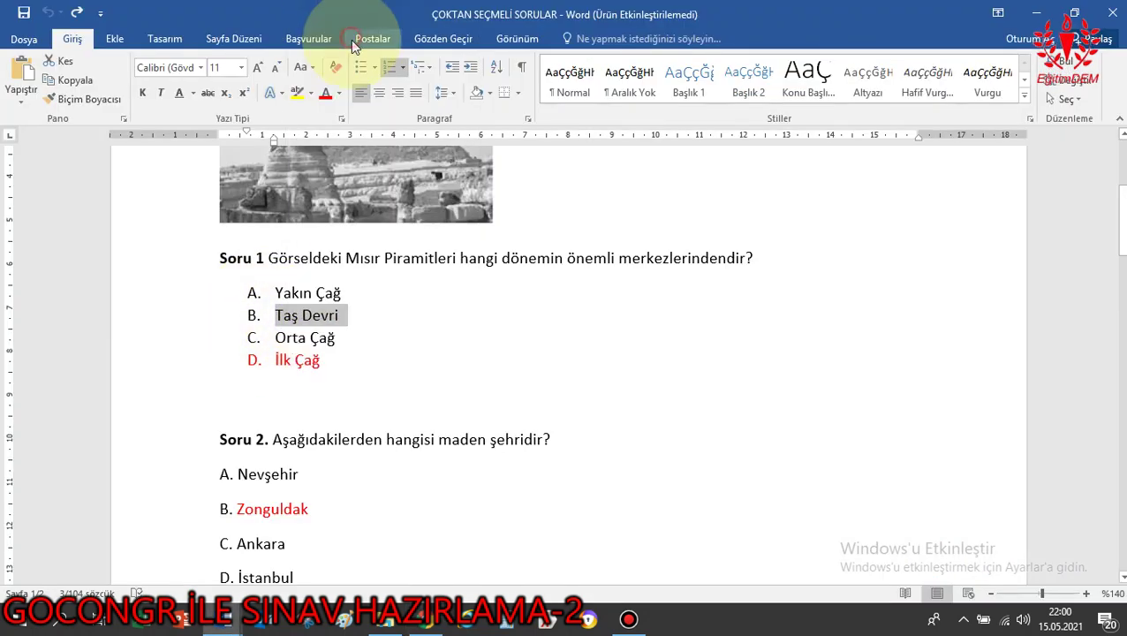
Return to the GoConqr quiz in Chrome, paste Taş Devri as the second answer and remove its letter prefix.
key("alt+Tab")
right_click(252, 322)
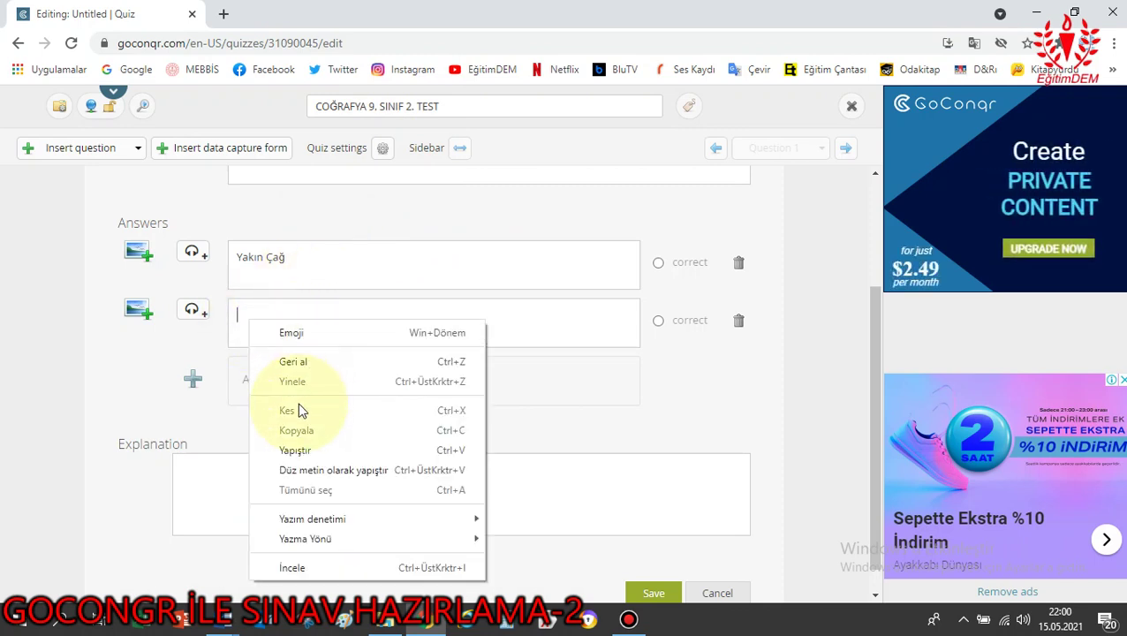
left_click(296, 451)
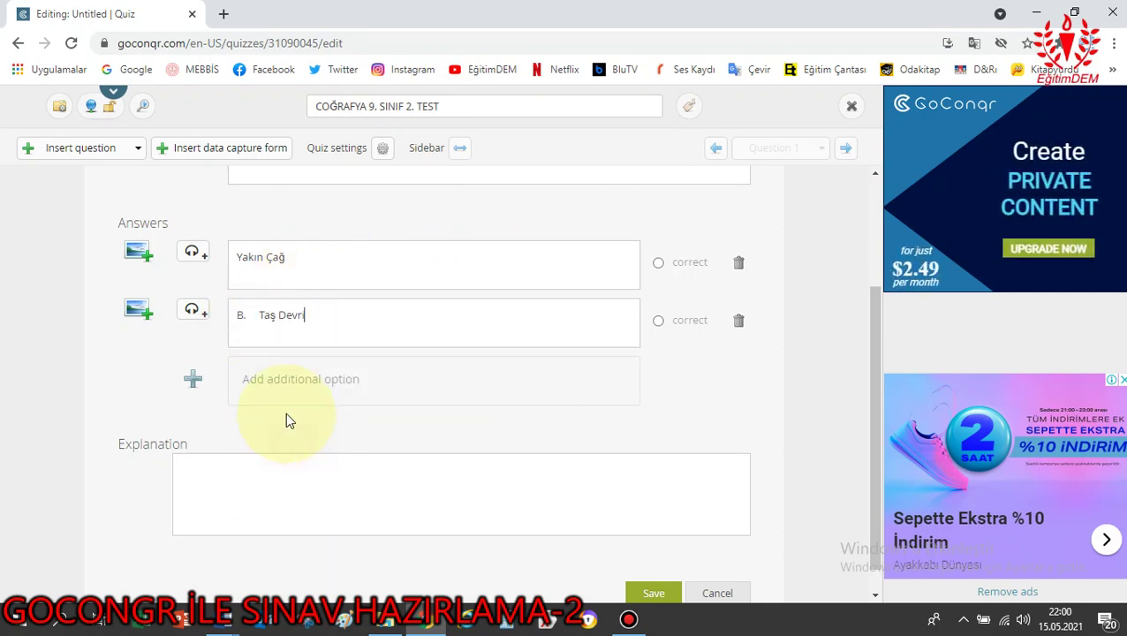
double_click(254, 315)
key("BackSpace")
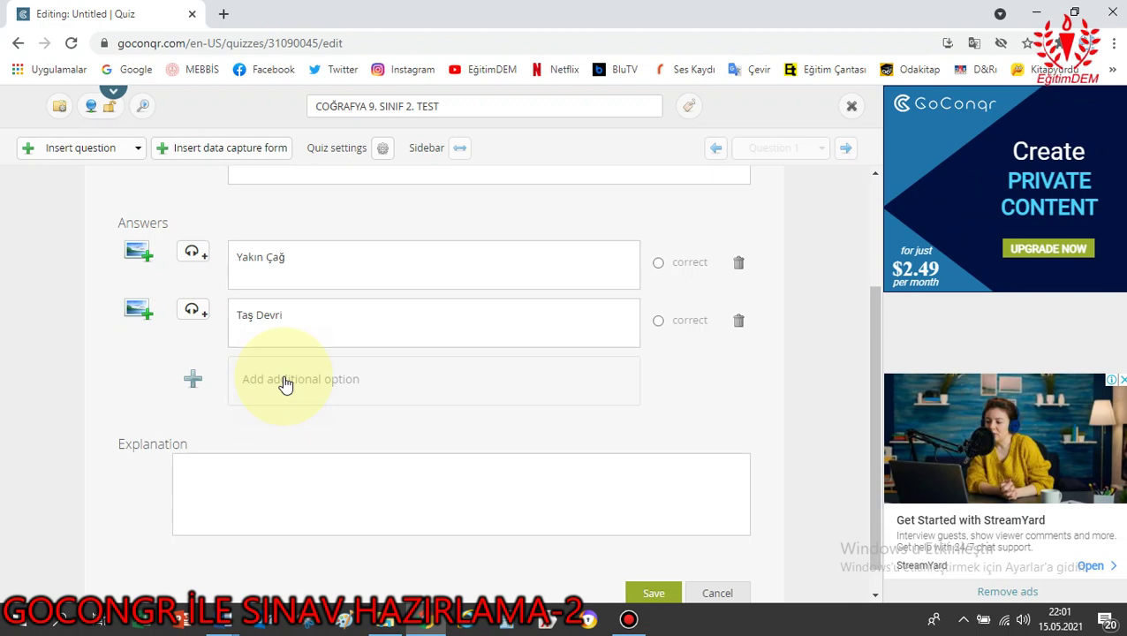
Add a third answer option, switch to the Word document and copy Soru 1's option C, Orta Çağ.
left_click(275, 380)
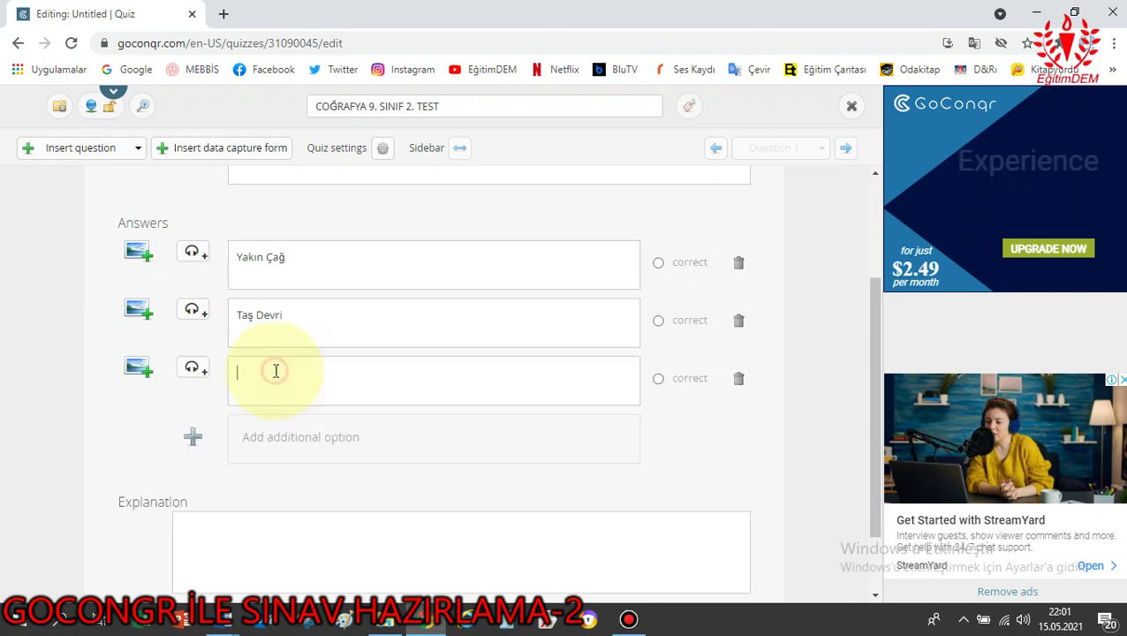
key("alt+Tab")
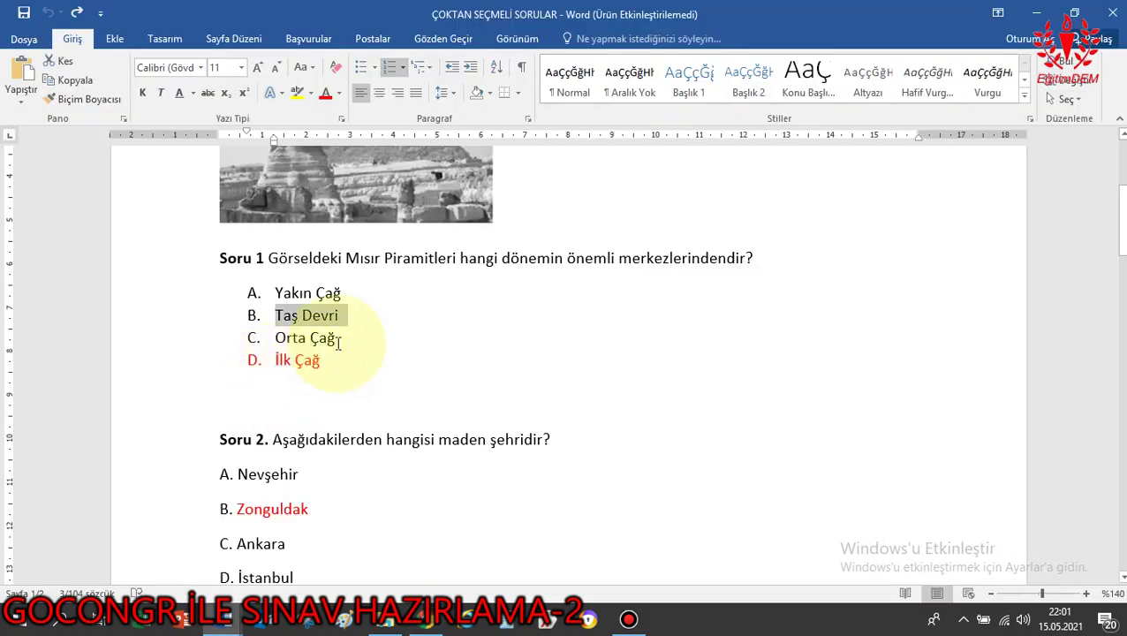
left_click_drag(339, 339, 281, 338)
right_click(288, 349)
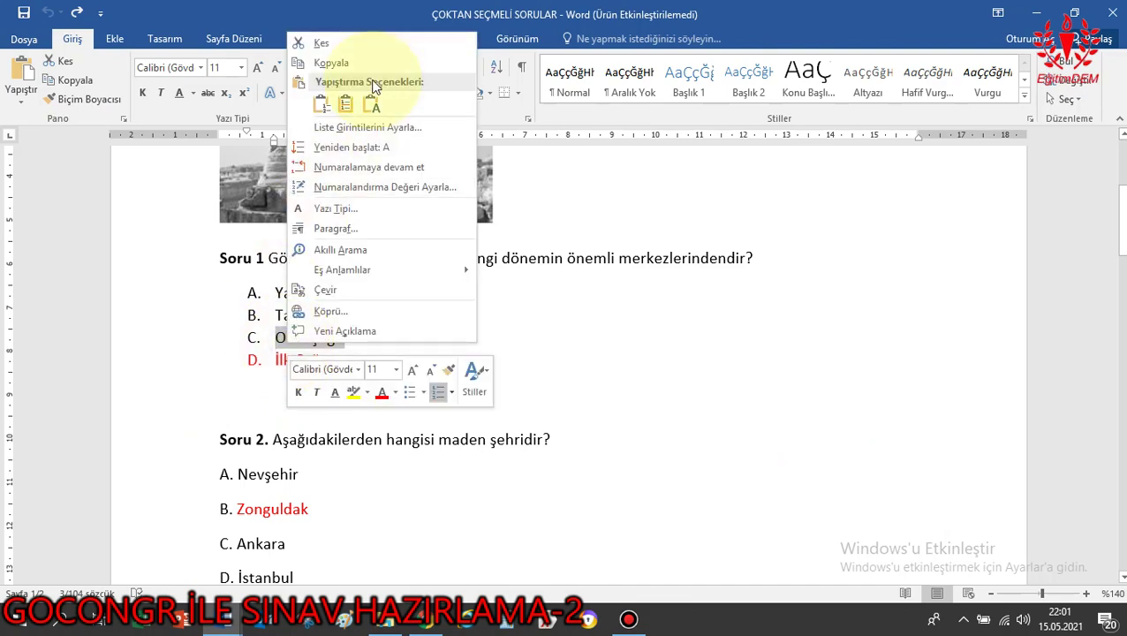
left_click(344, 64)
Return to the GoConqr quiz in Chrome, paste Orta Çağ as the third answer without its letter prefix, and add a fourth answer option.
key("alt+Tab")
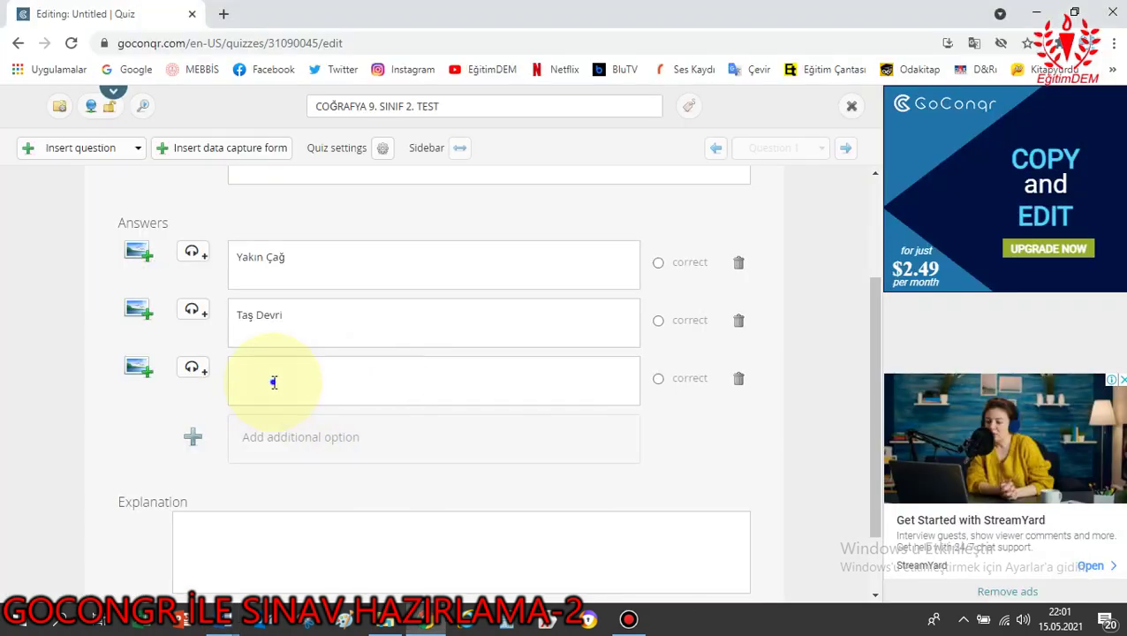
right_click(274, 379)
left_click(350, 251)
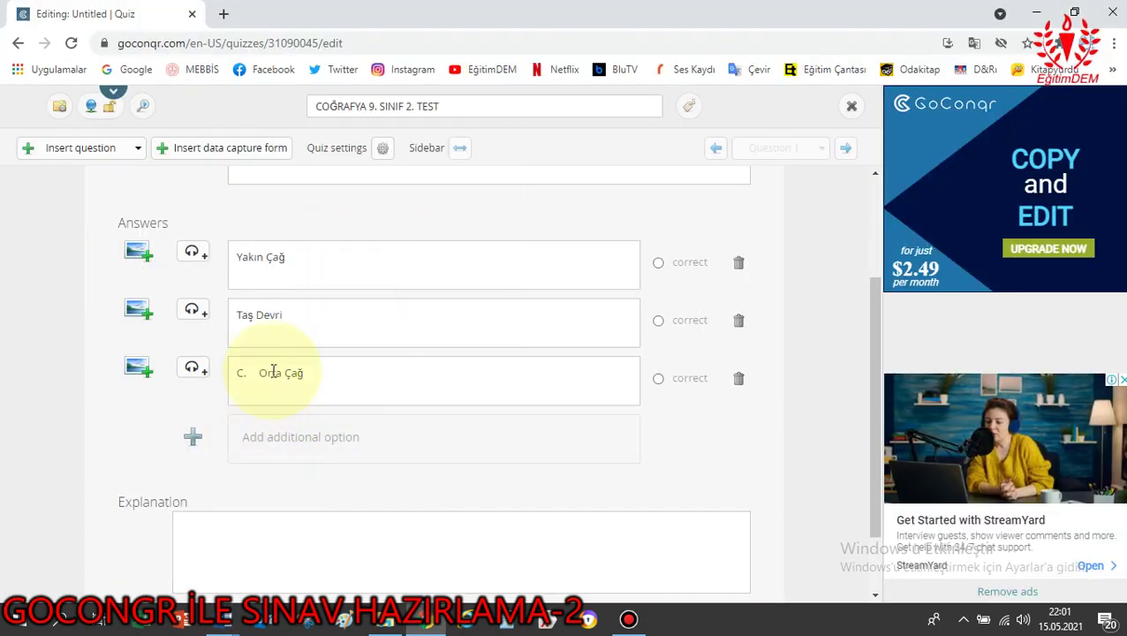
left_click_drag(259, 372, 203, 393)
key("BackSpace")
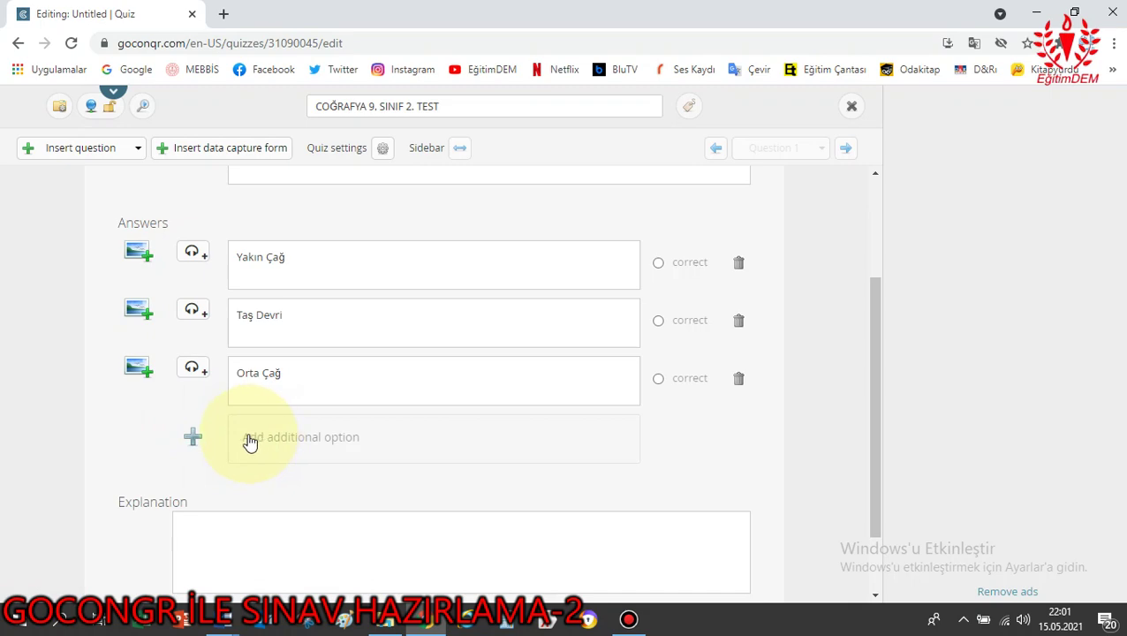
left_click(194, 438)
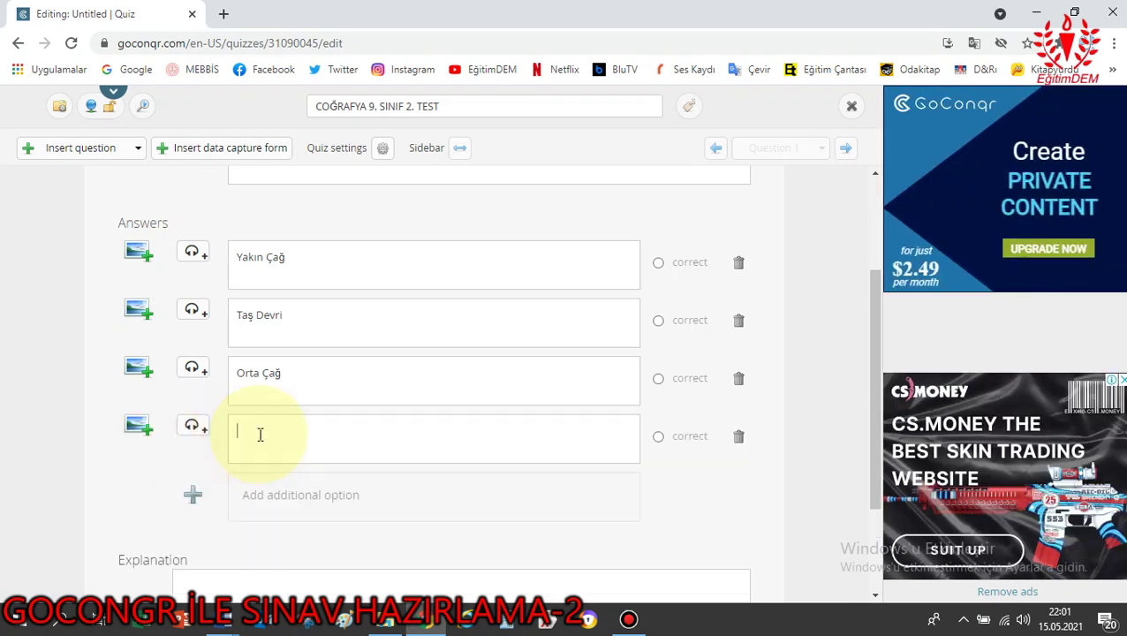
Switch to the Word document and copy Soru 1's option D, İlk Çağ.
key("alt+Tab")
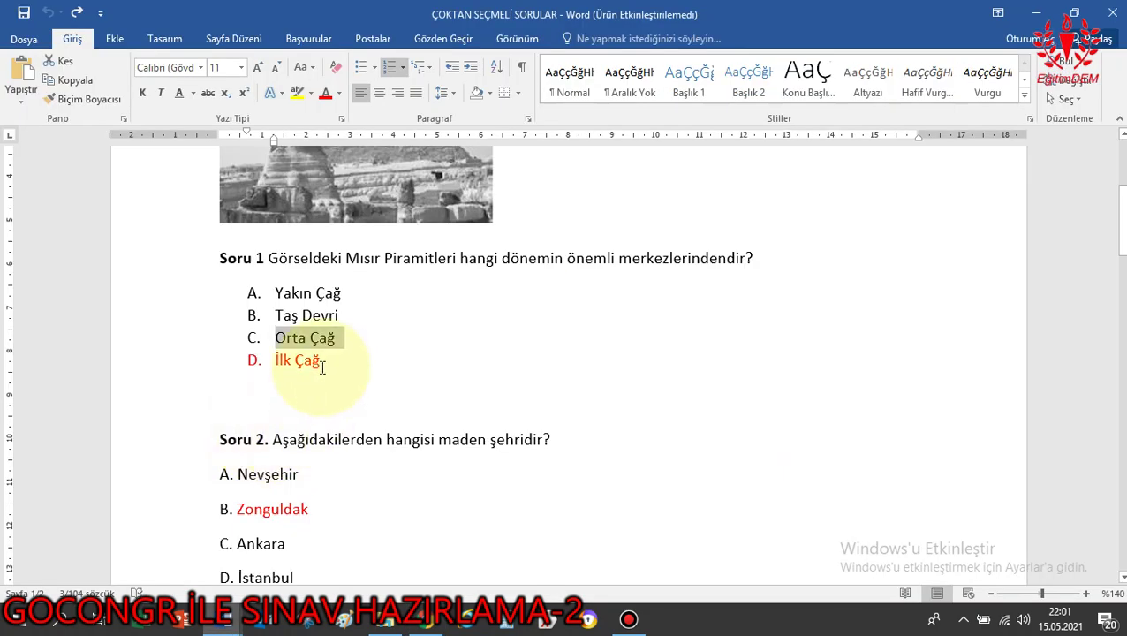
left_click_drag(313, 362, 280, 366)
right_click(284, 363)
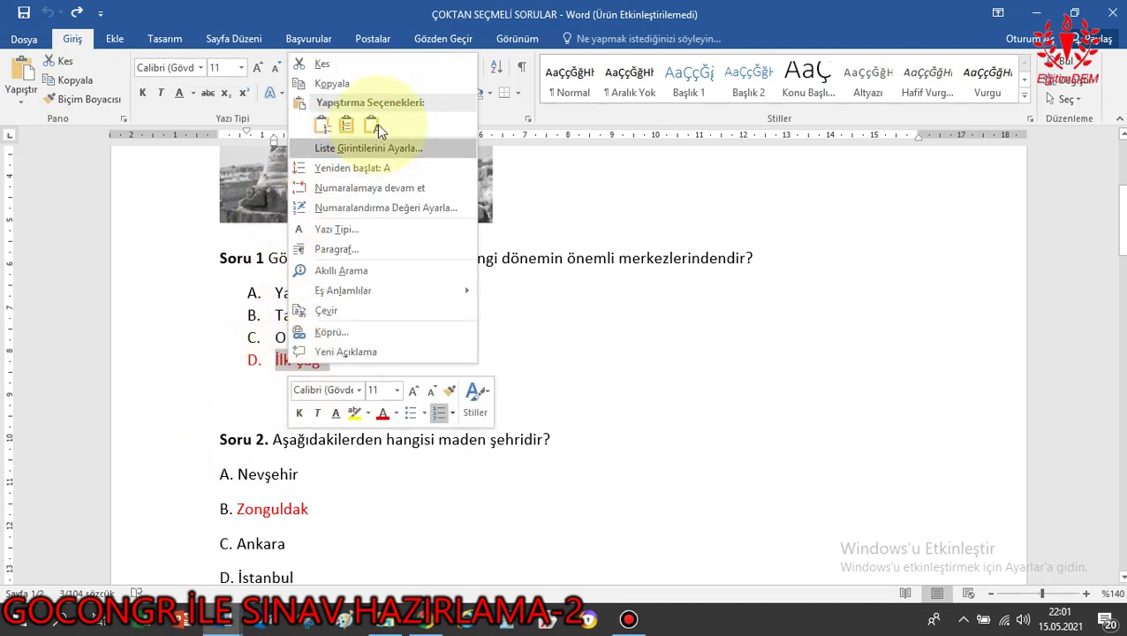
left_click(363, 82)
Return to the GoConqr quiz in Chrome, paste İlk Çağ as the fourth answer and remove its letter prefix.
key("alt+Tab")
left_click(302, 422)
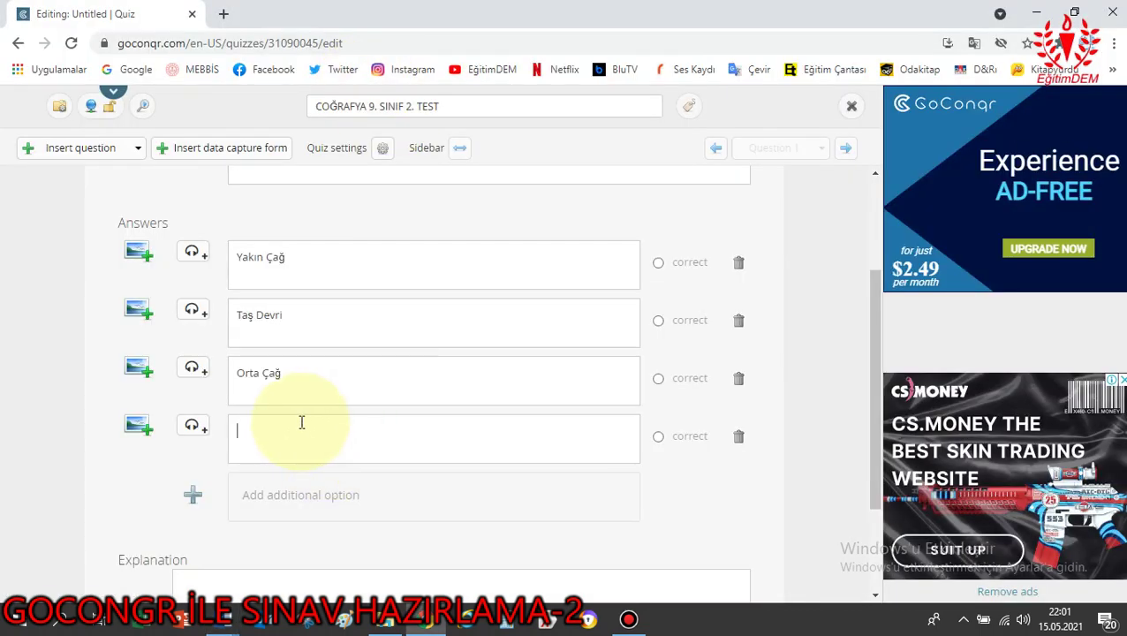
right_click(281, 437)
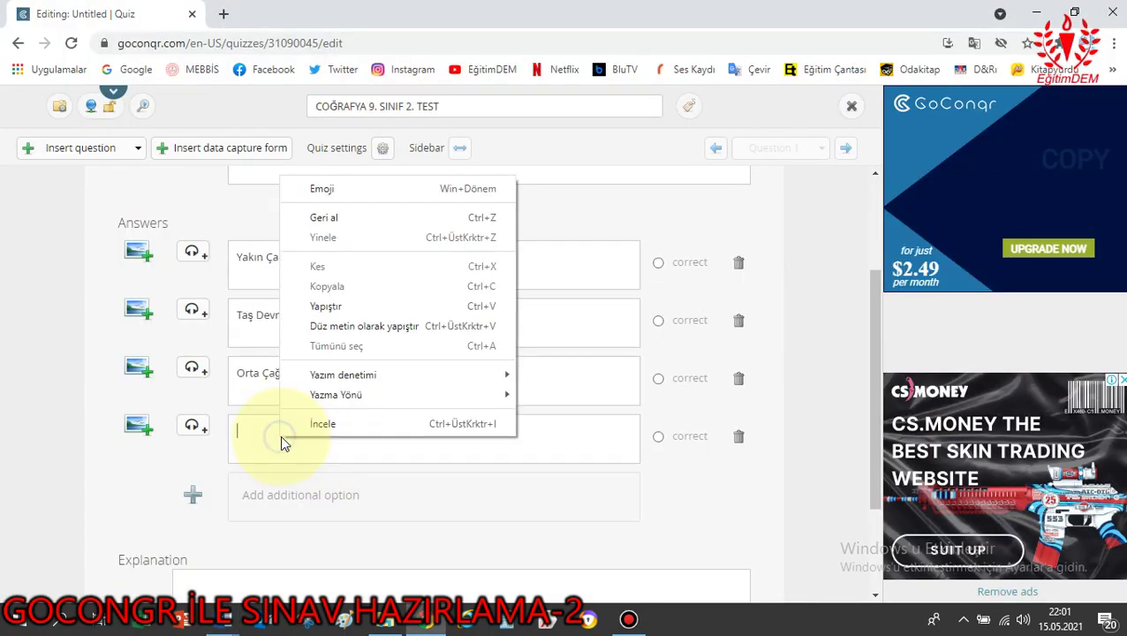
left_click(346, 306)
left_click_drag(258, 431, 224, 431)
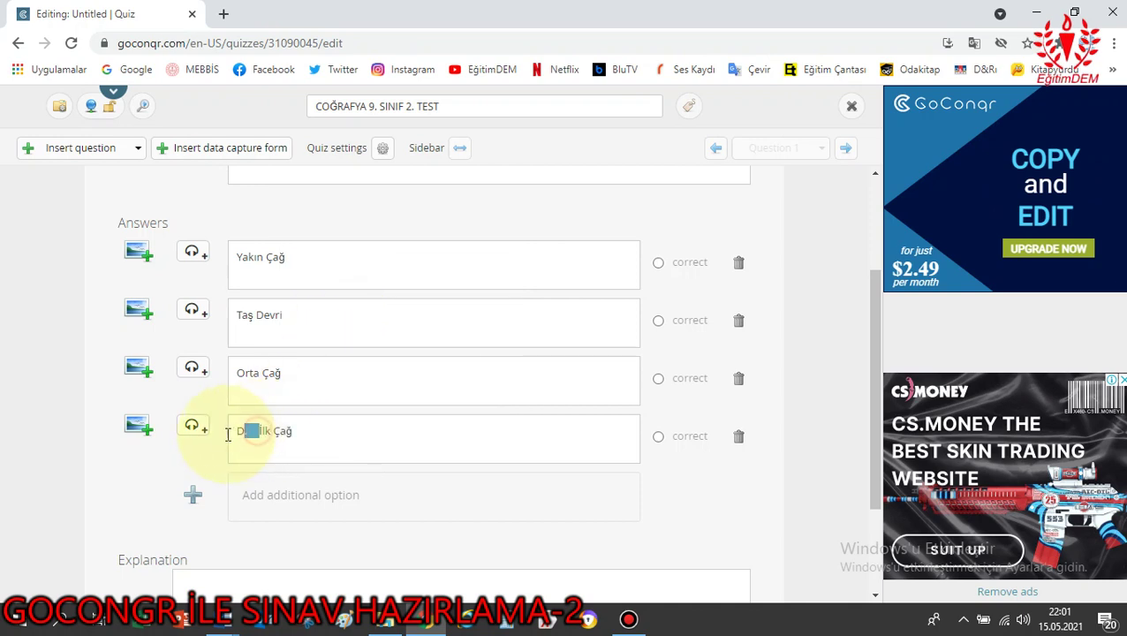
key("BackSpace")
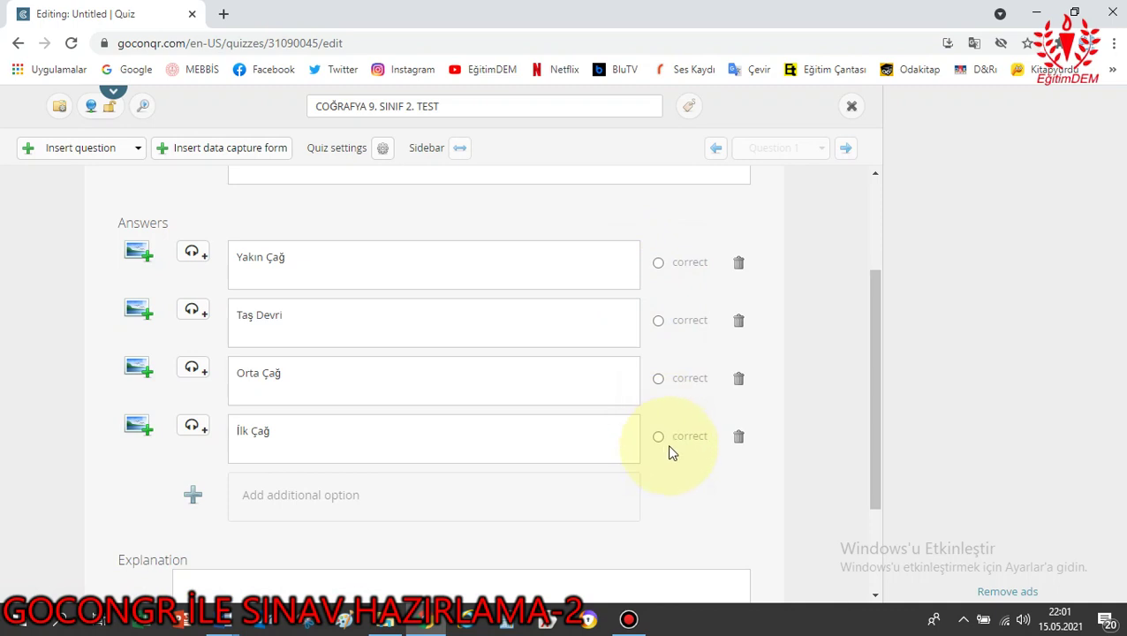
Mark İlk Çağ as the correct answer and save the multiple-choice question.
left_click(658, 437)
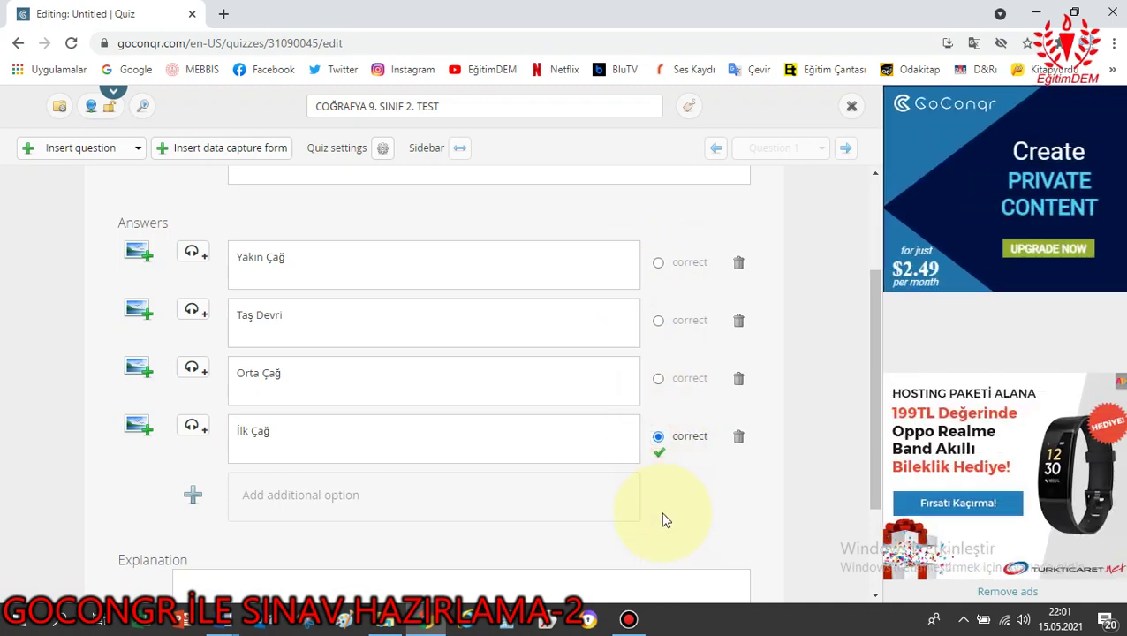
scroll(508, 402, "down", 2)
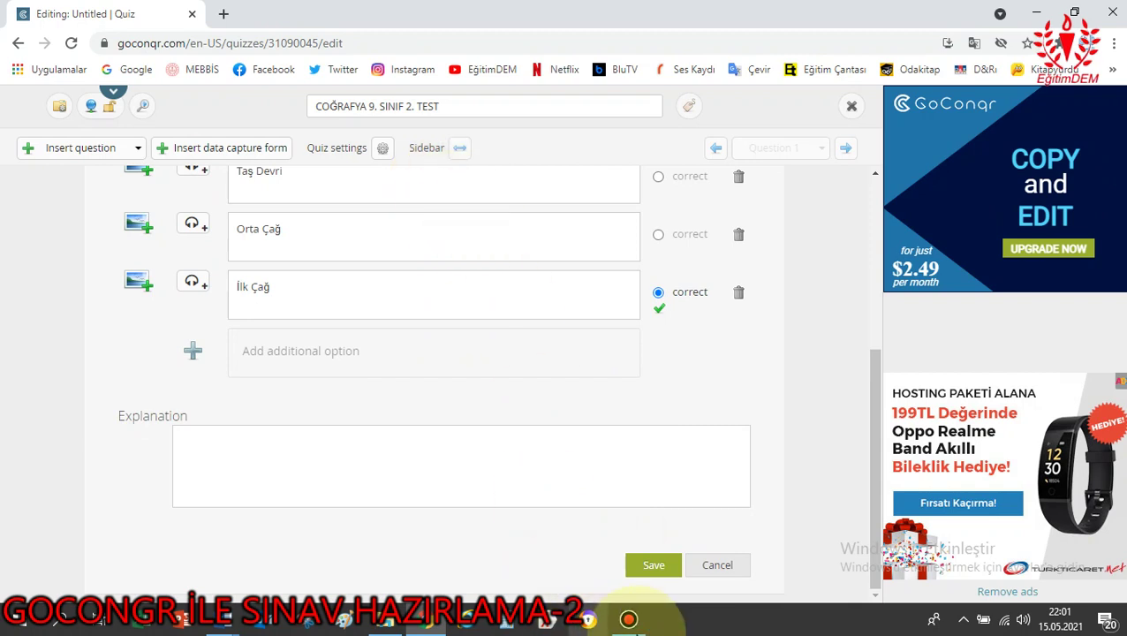
left_click(653, 566)
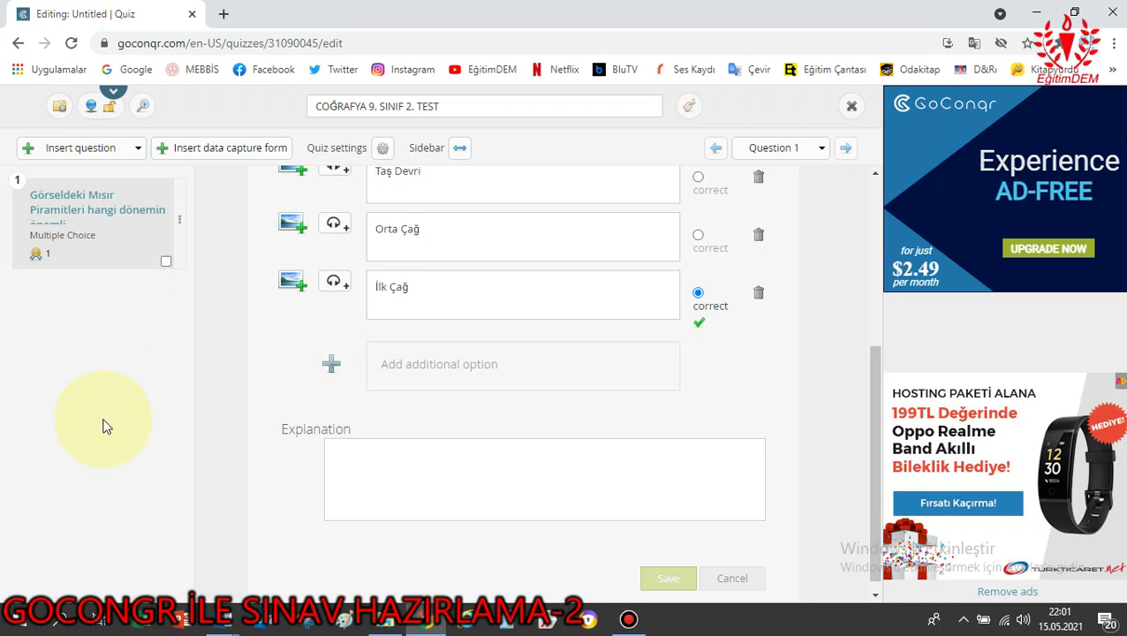
Hide the question sidebar and show it again.
left_click(462, 150)
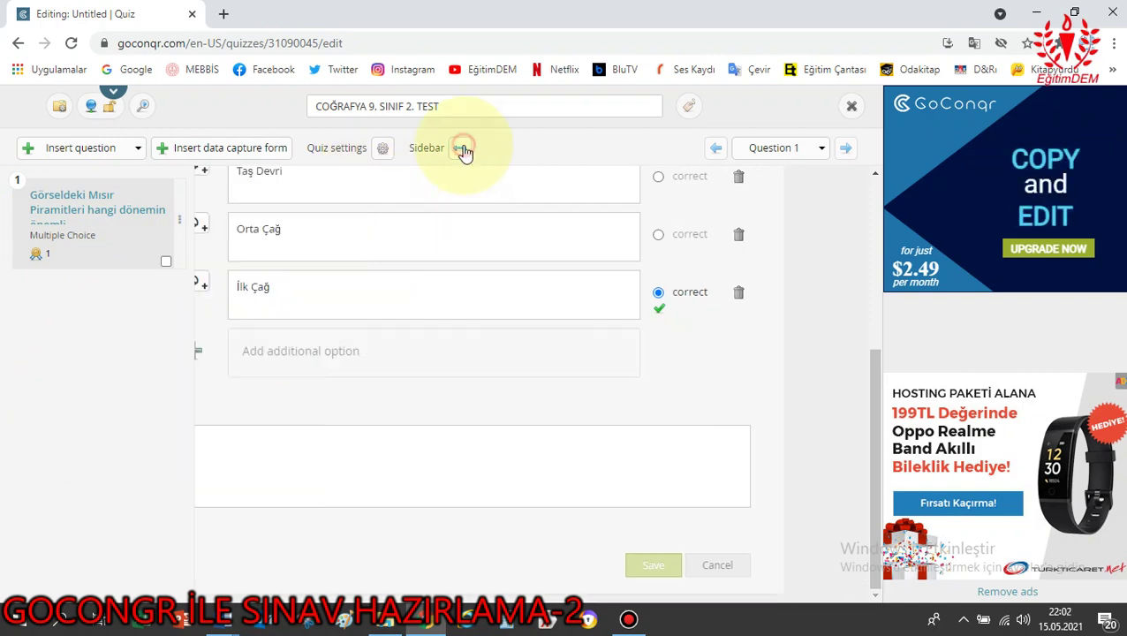
left_click(463, 149)
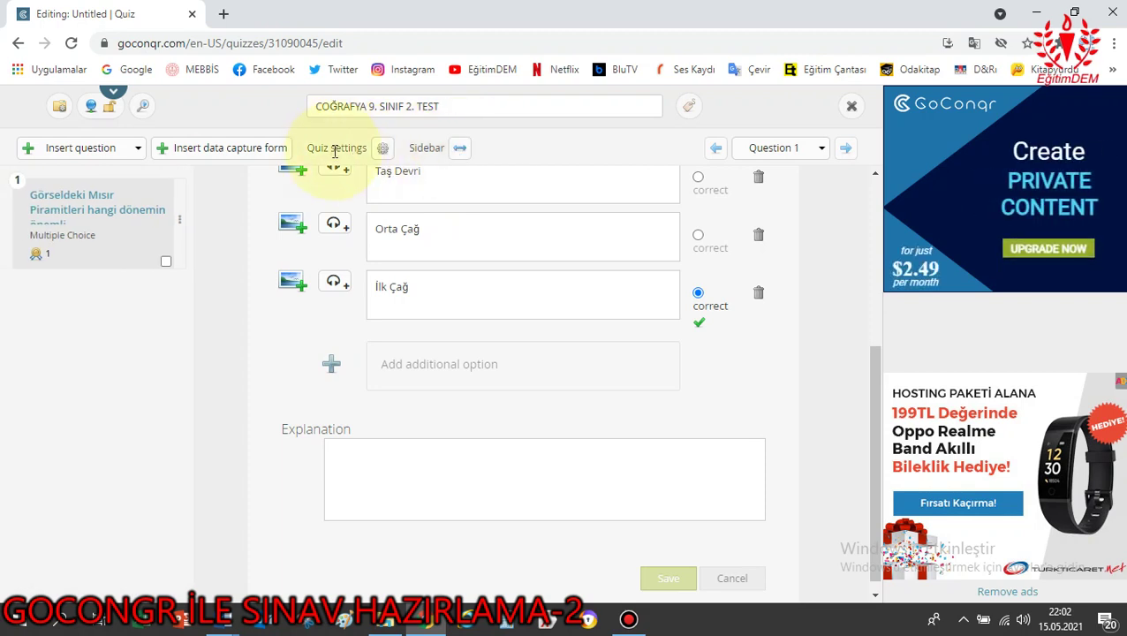
Open the quiz settings, translate the page into Turkish to review the options, and save the settings.
left_click(385, 150)
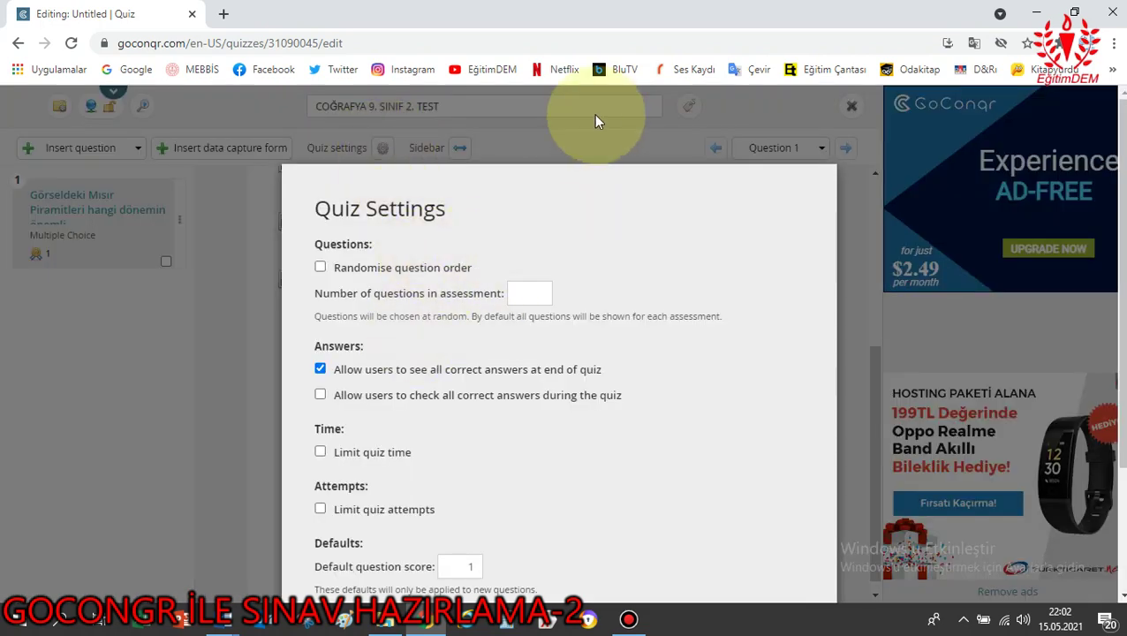
left_click(975, 46)
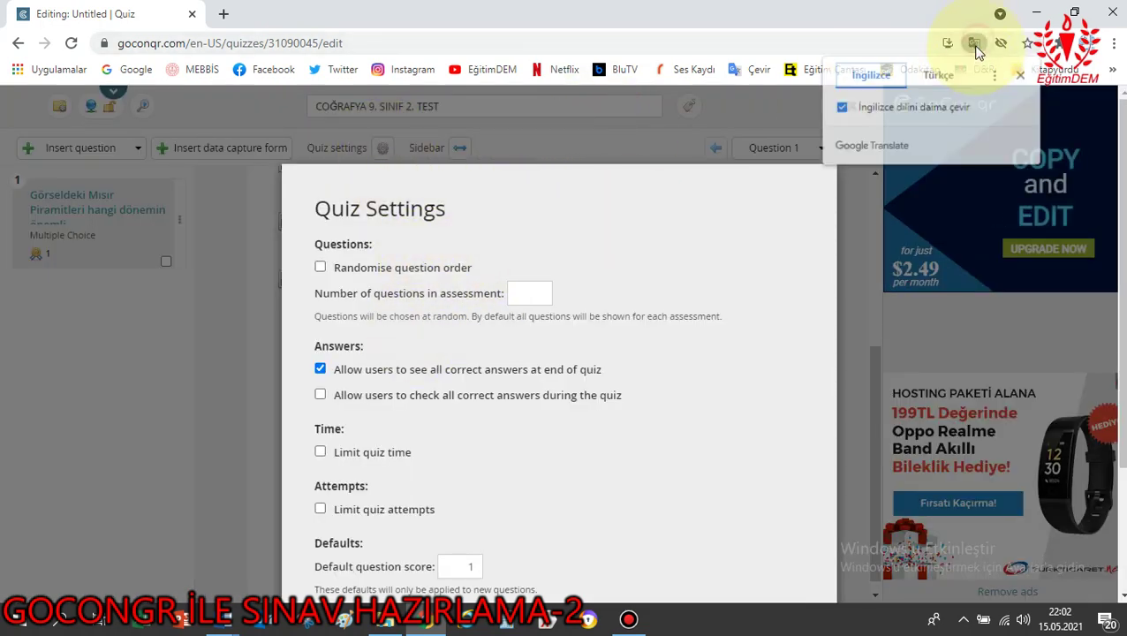
left_click(932, 76)
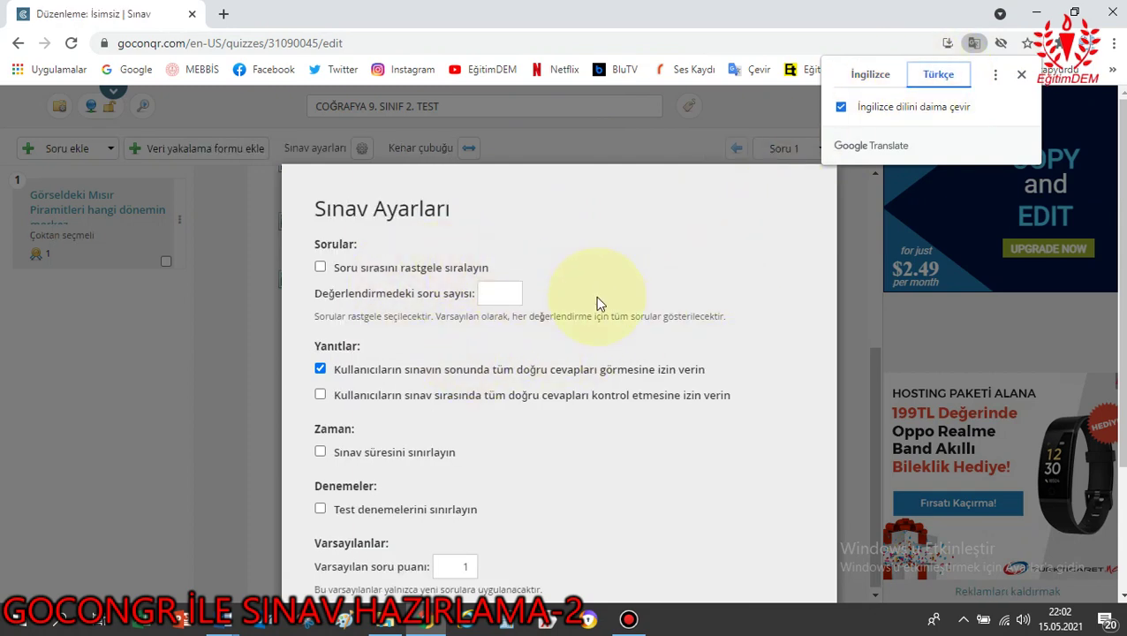
scroll(597, 301, "down", 2)
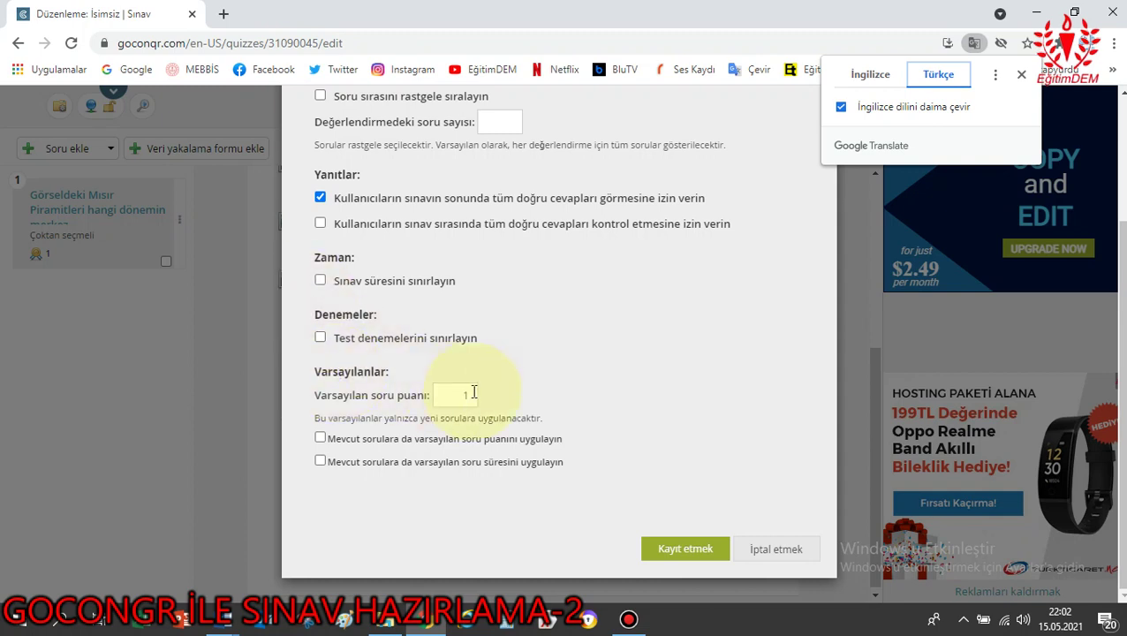
left_click(690, 551)
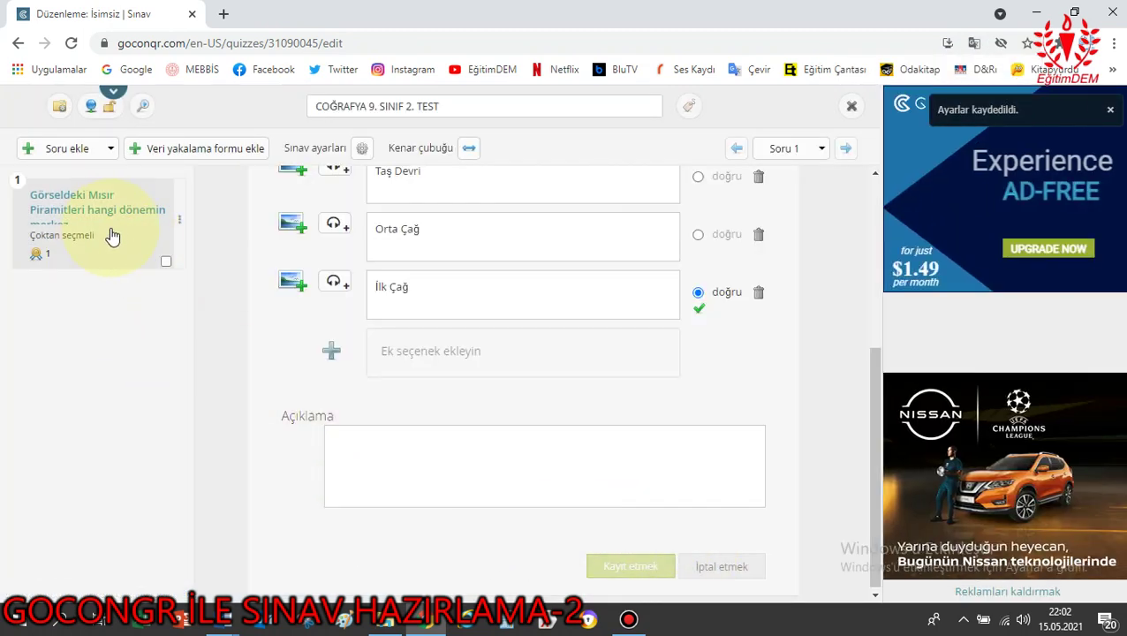
Insert a second quiz question of the check-box type (Onay kutuları).
left_click(76, 150)
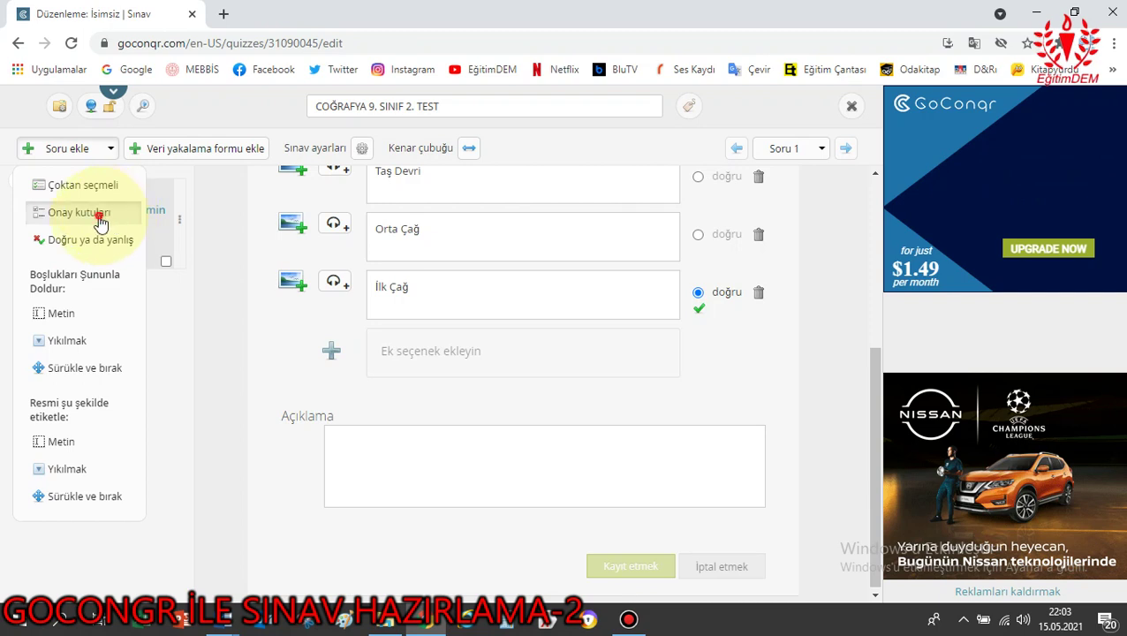
left_click(102, 216)
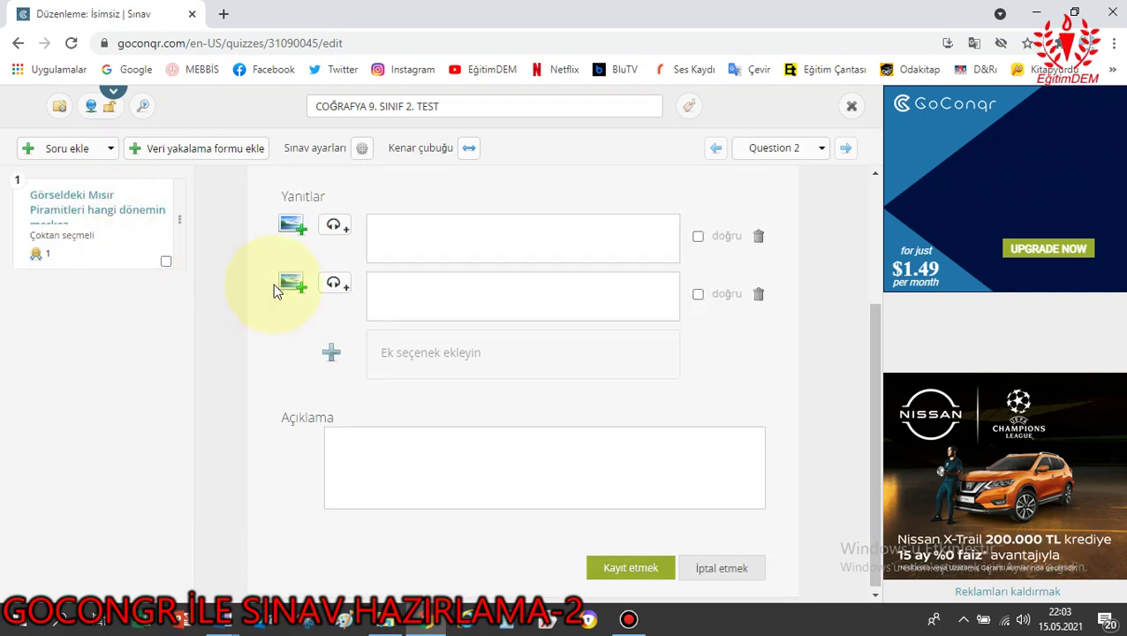
scroll(275, 286, "up", 2)
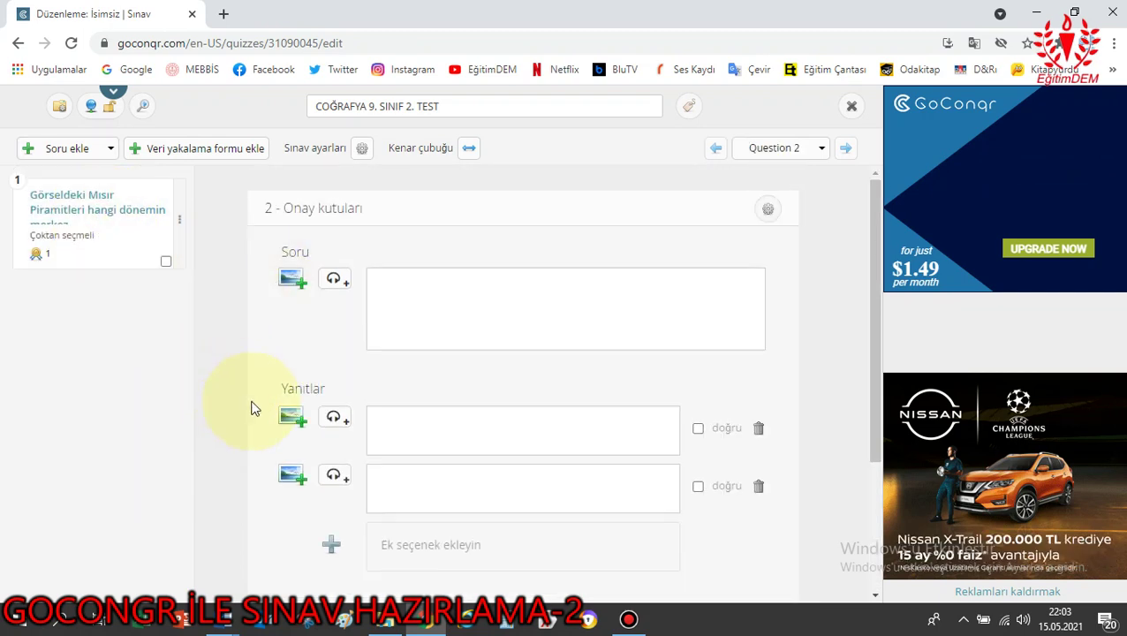
Open ASAL SAYILAR_ÇOK CEVAPLI ÇOKTAN SEÇMELİ from the quiz folder in File Explorer and copy the two-sentence question text below its heading.
left_click(384, 624)
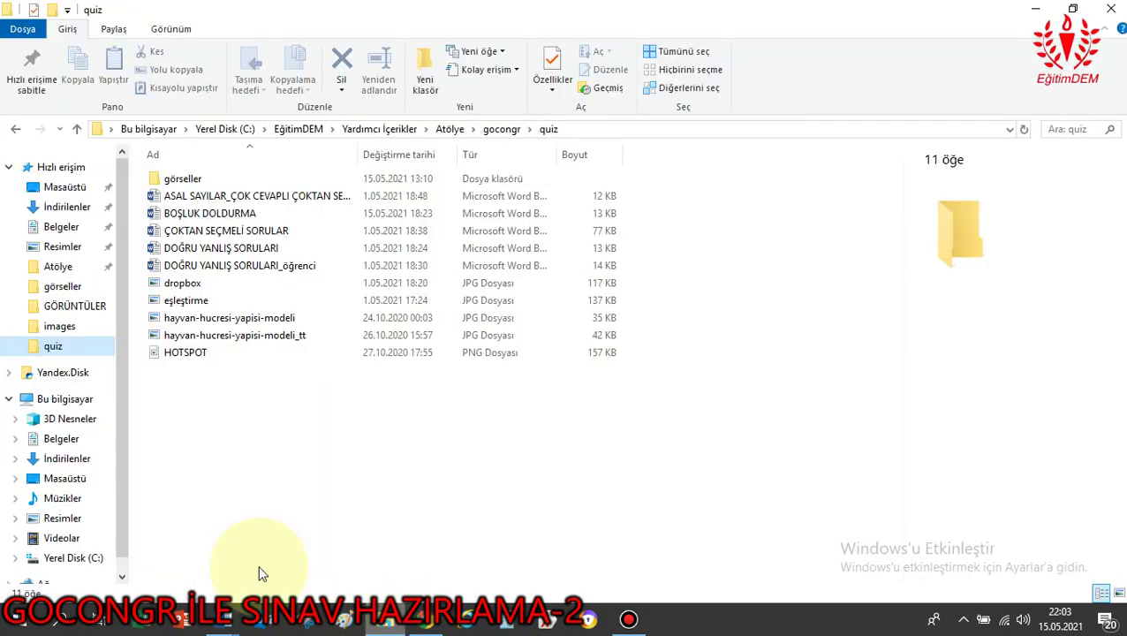
left_click(310, 197)
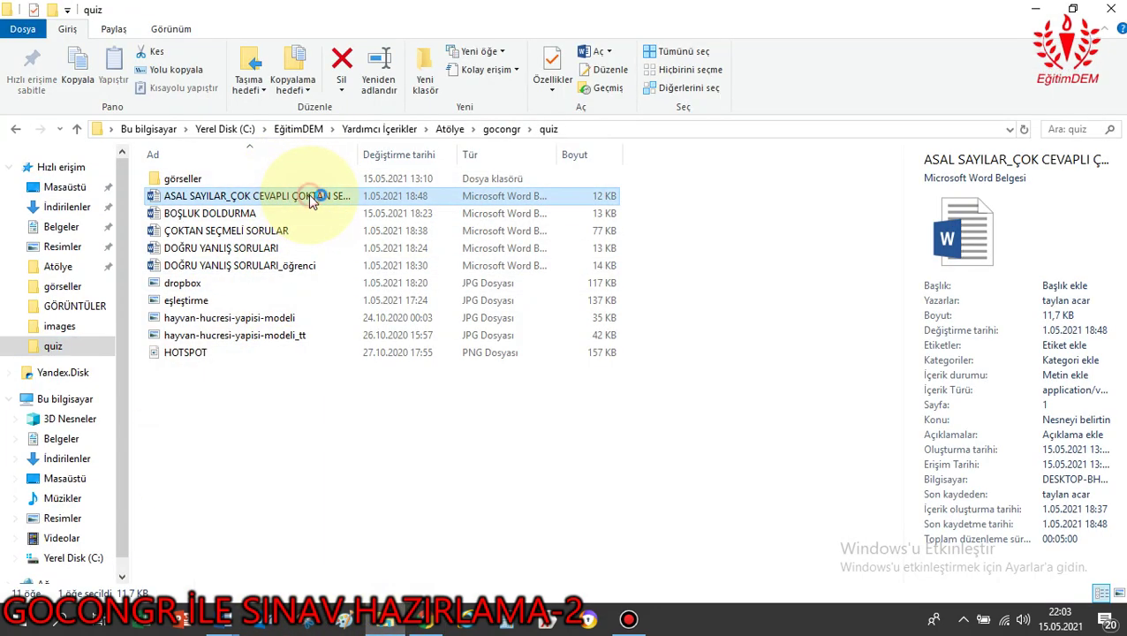
double_click(308, 193)
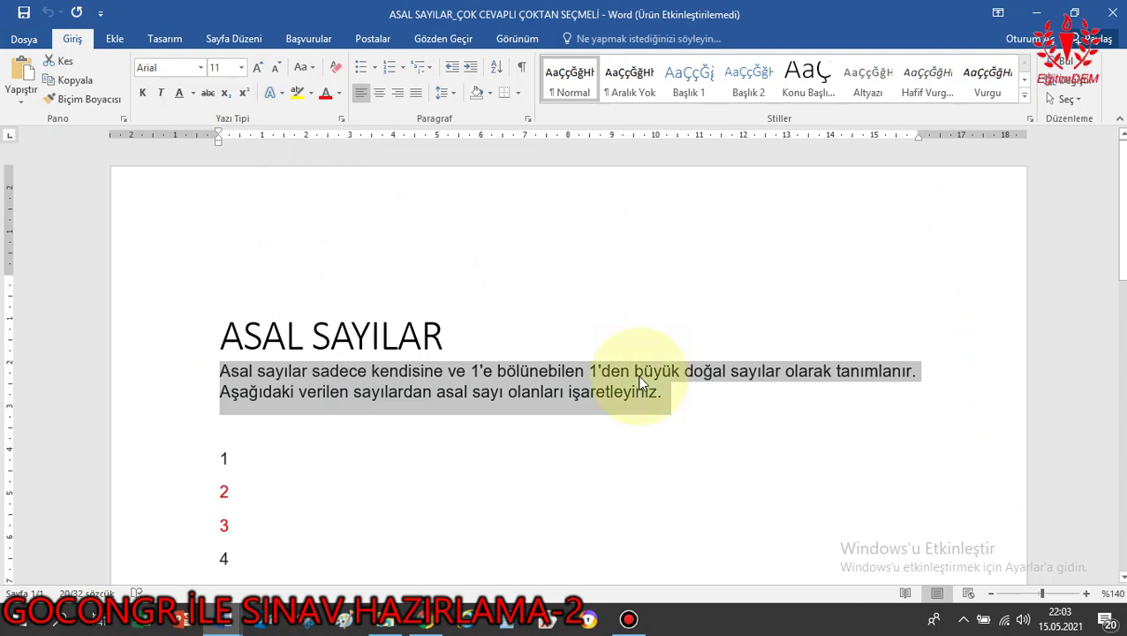
left_click(687, 409)
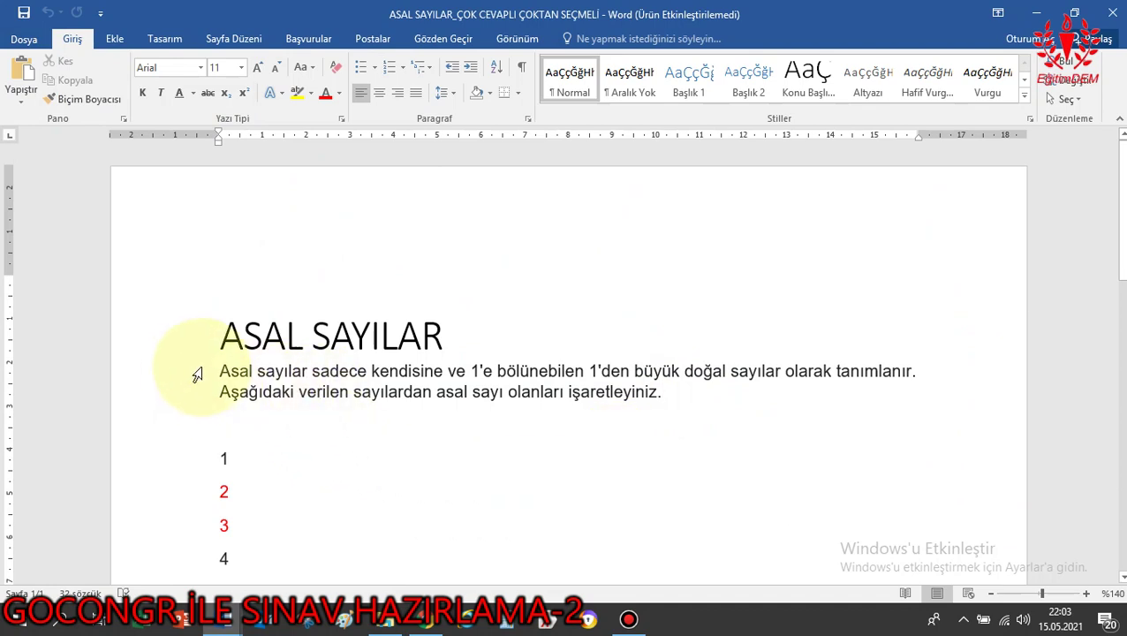
left_click_drag(215, 370, 659, 403)
key("ctrl+c")
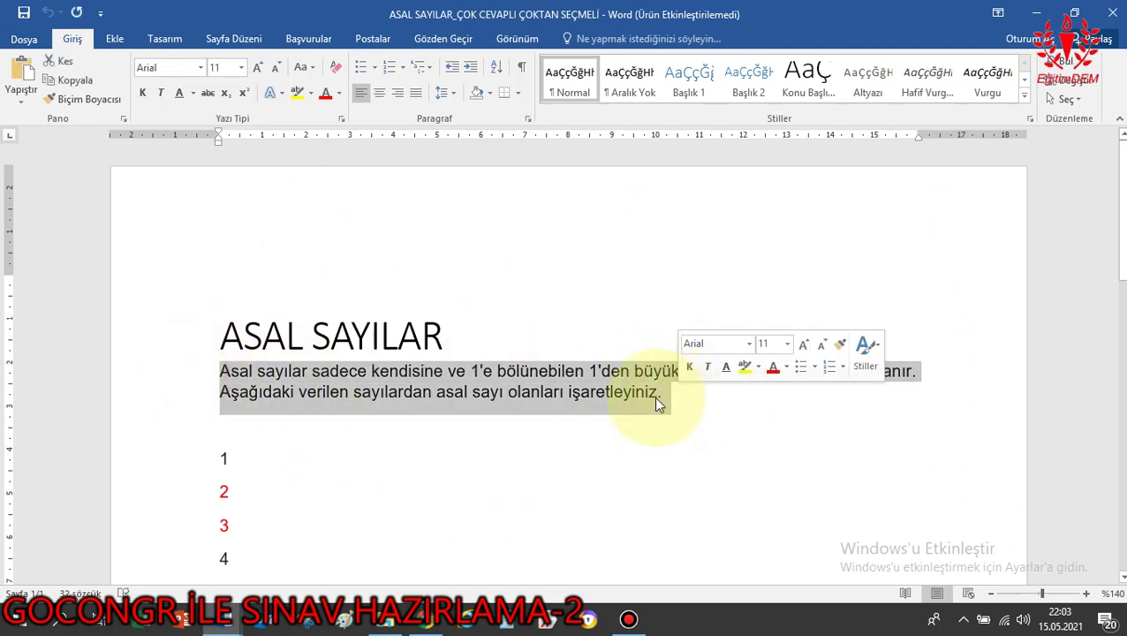
right_click(539, 398)
left_click(578, 196)
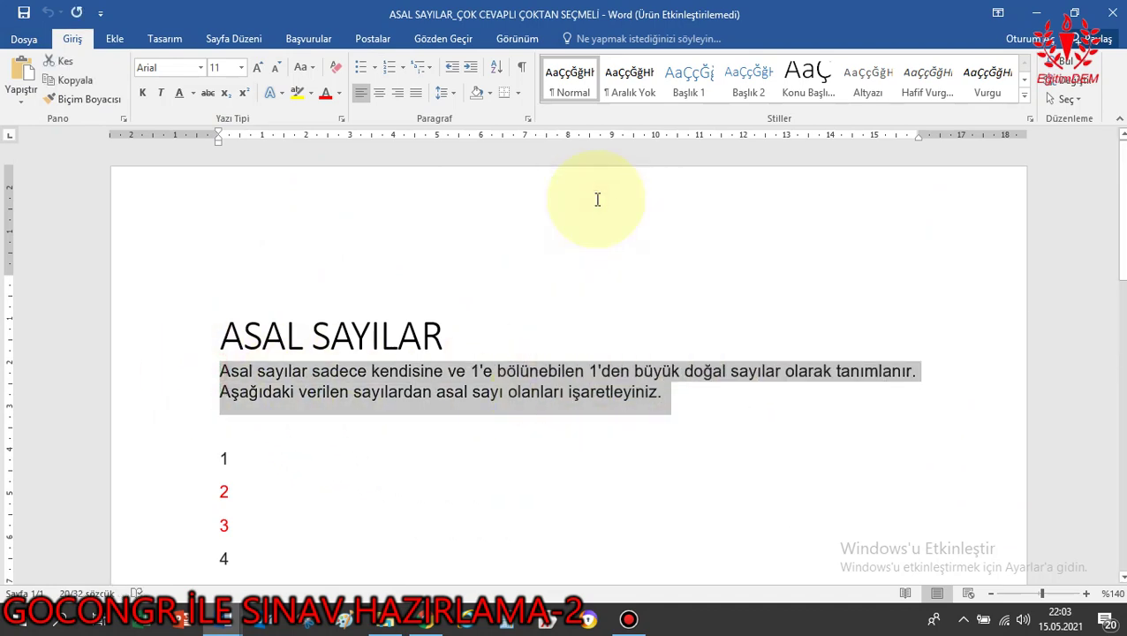
Return to the GoConqr quiz in Chrome and paste the prime-number question into question 2 as plain text.
key("alt+Tab")
key("alt+Tab")
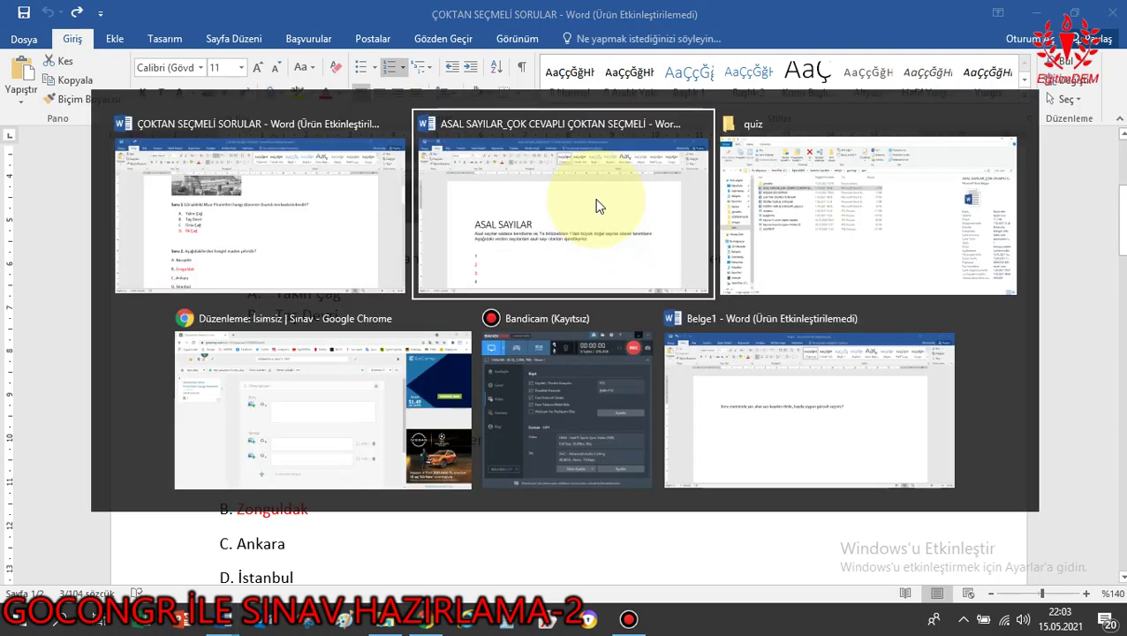
key("alt+Tab")
key("alt+Tab")
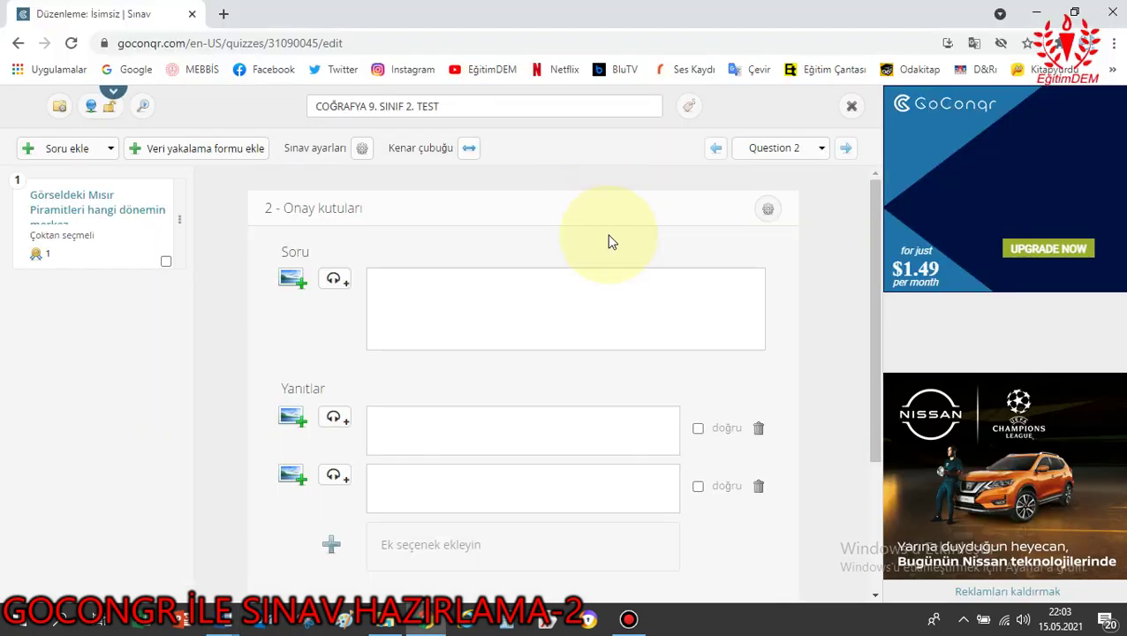
right_click(385, 291)
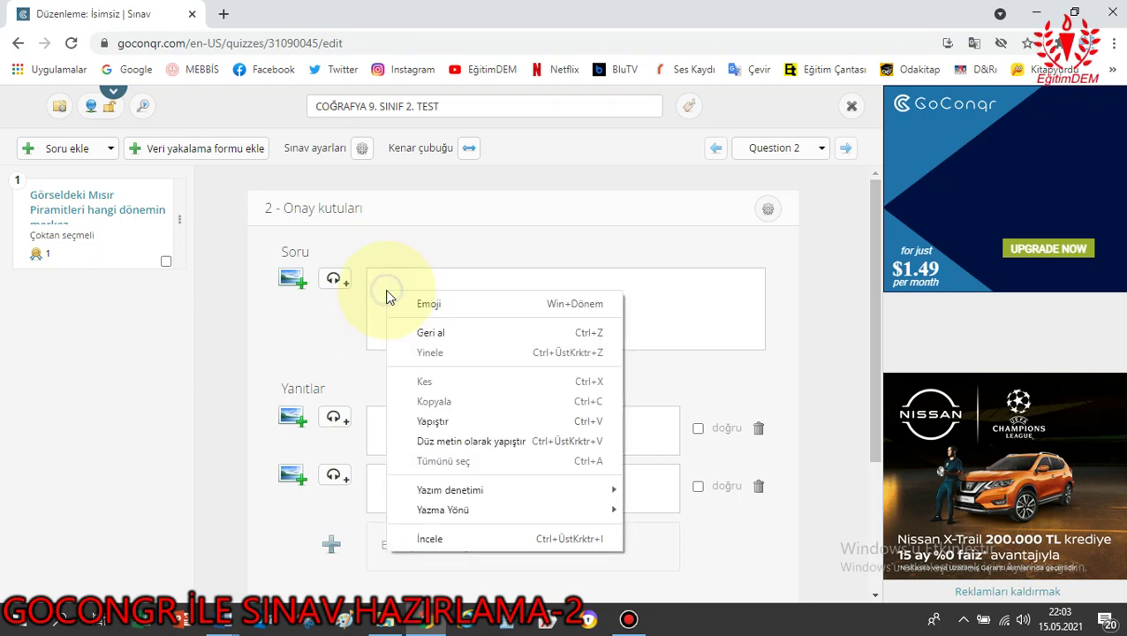
left_click(434, 441)
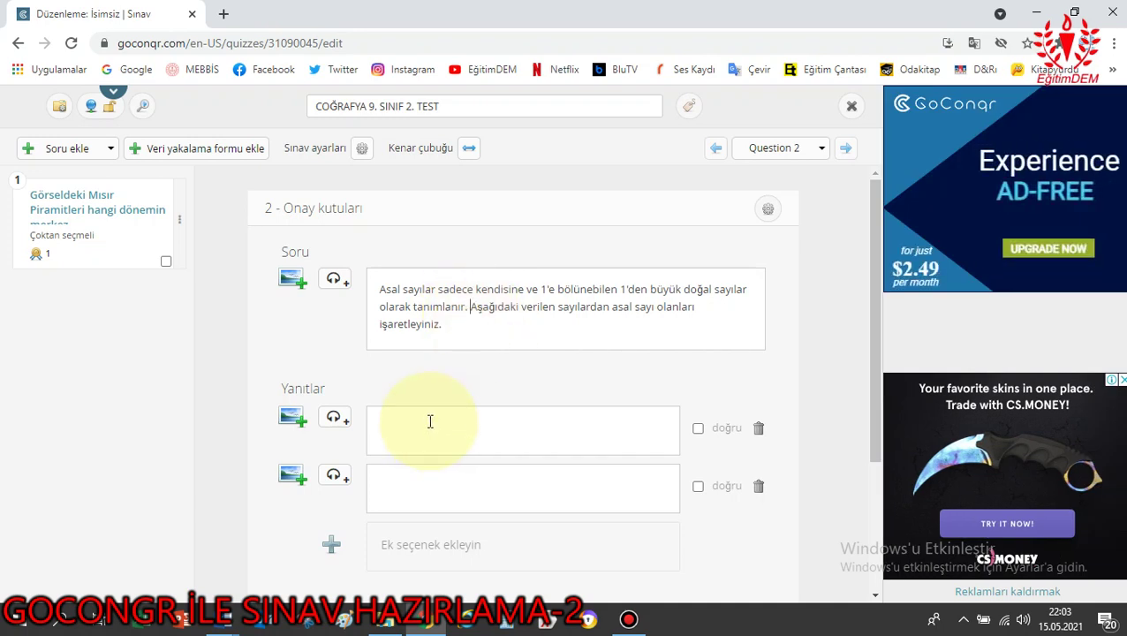
Enter 1 and 2 as question 2's first two answers, and add a third answer option with the value 3.
left_click(389, 422)
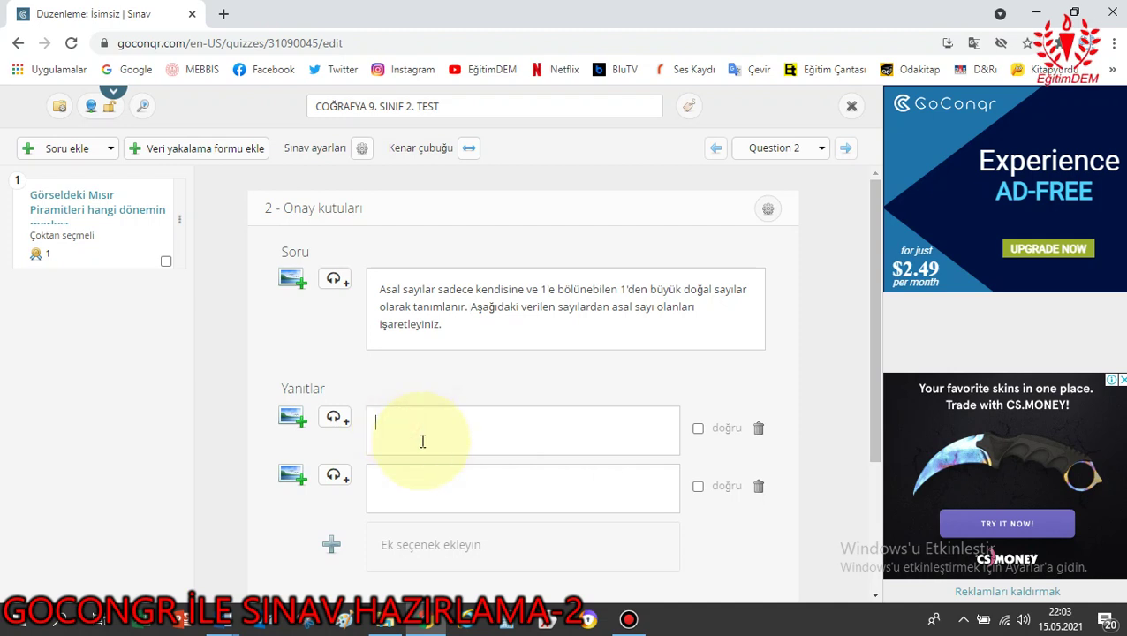
type("1")
left_click(418, 474)
type("2")
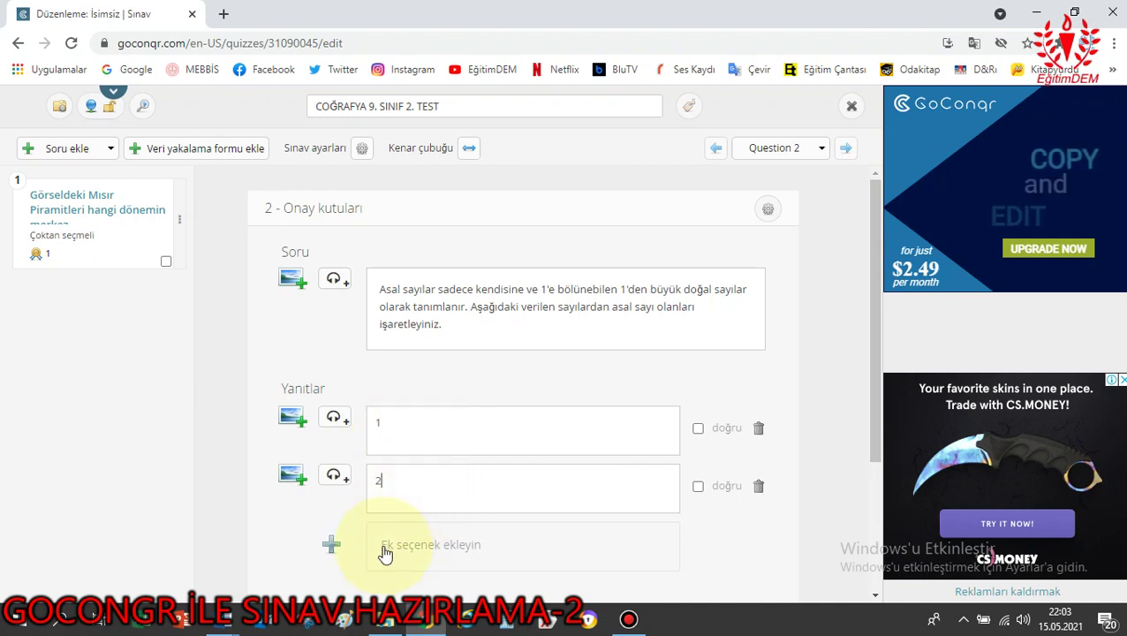
left_click(386, 544)
type("3")
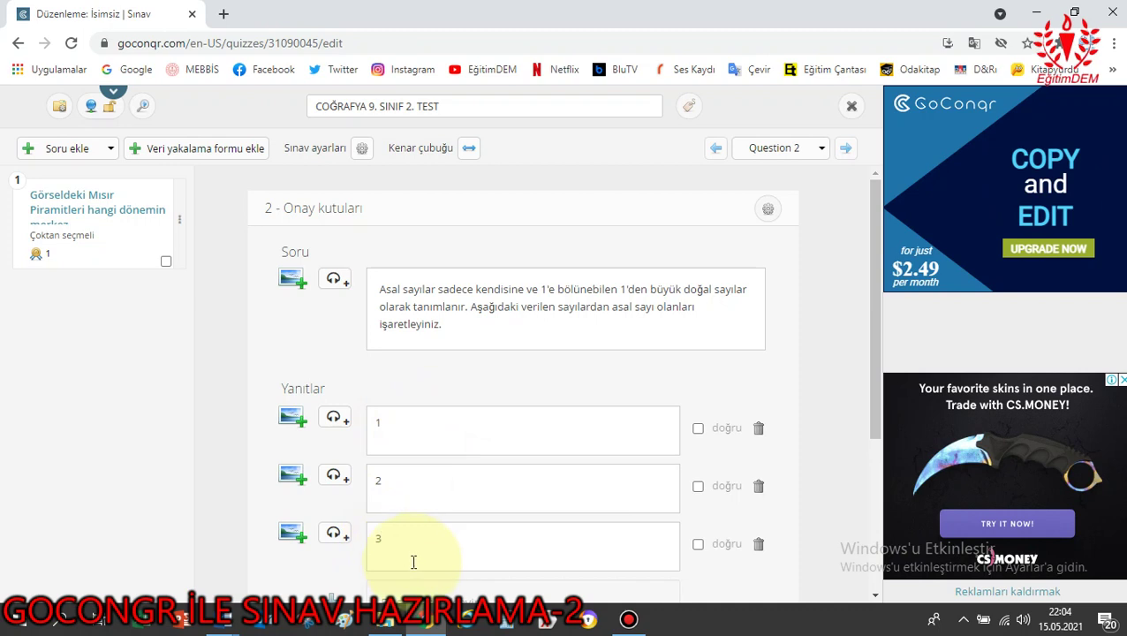
Add three more answer options to question 2 with the values 4, 5 and 6.
scroll(402, 539, "down", 3)
left_click(408, 365)
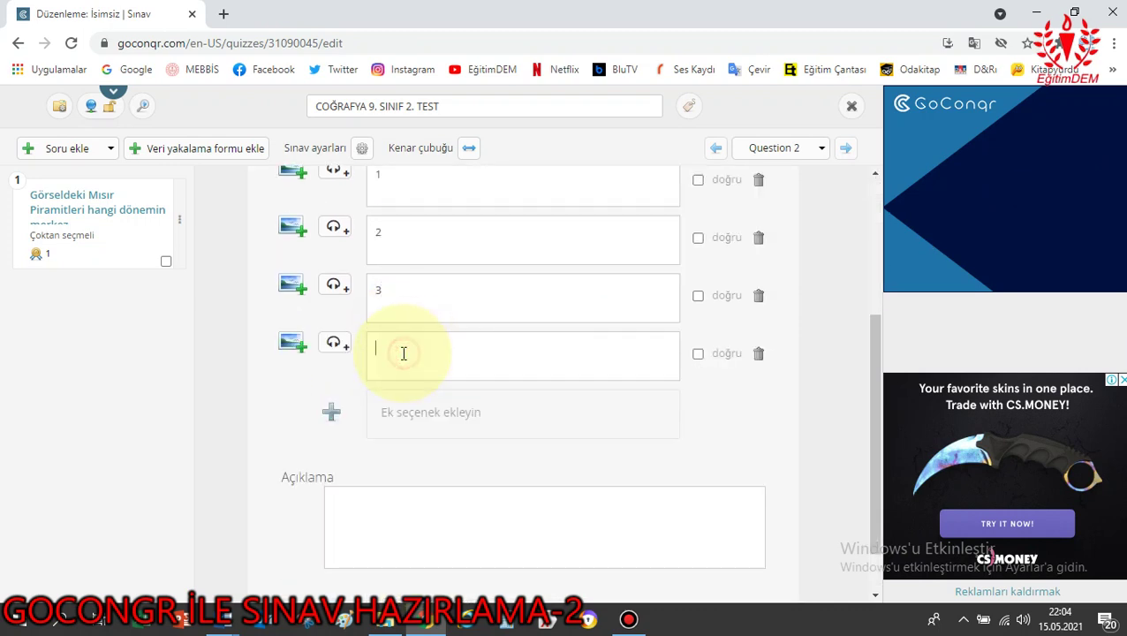
type("4")
left_click(405, 418)
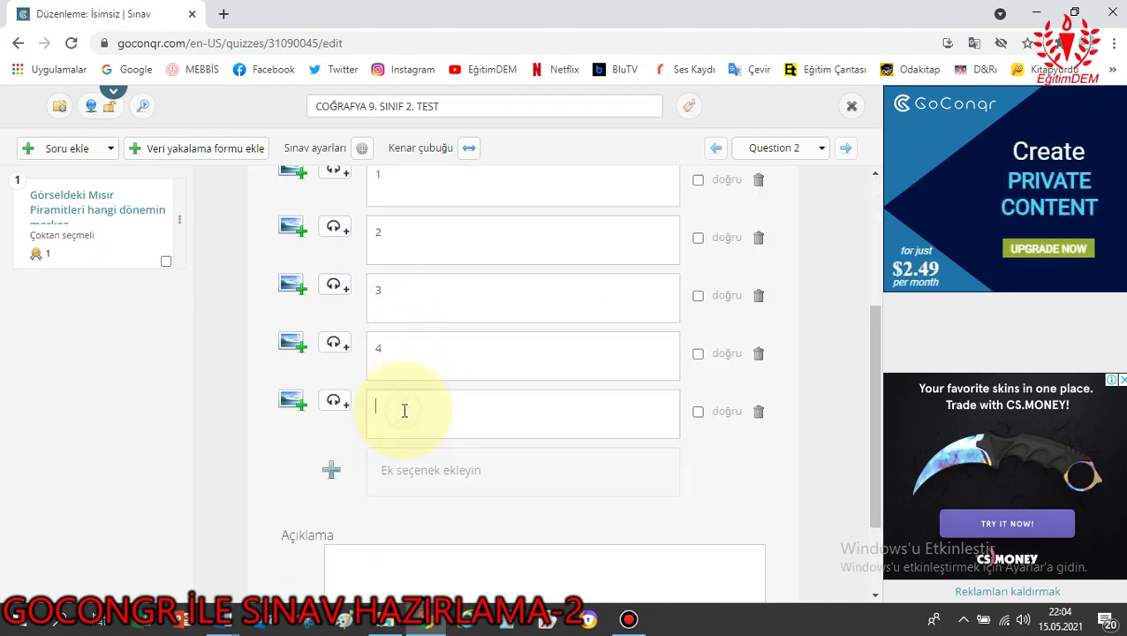
type("5")
scroll(397, 409, "down", 2)
left_click(390, 352)
type("5")
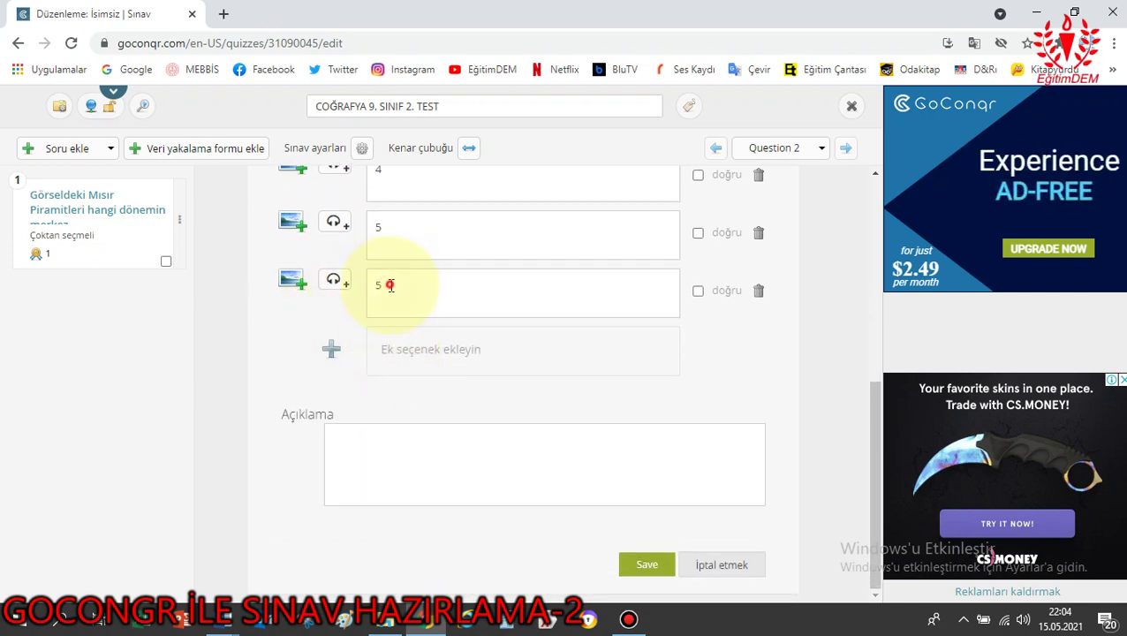
double_click(378, 285)
type("6")
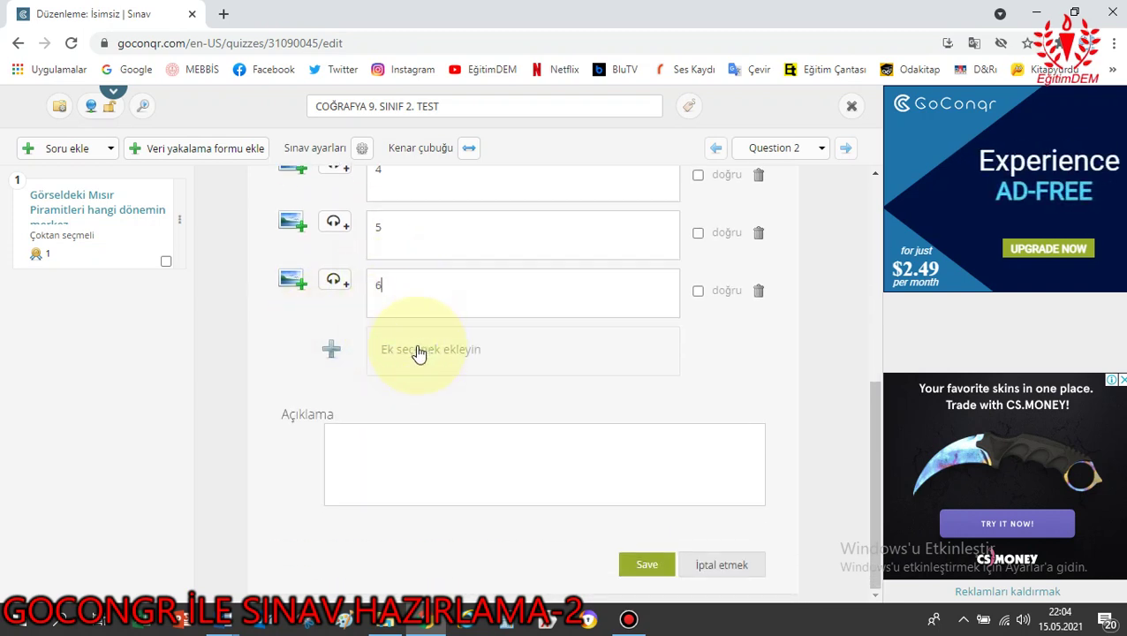
Extend question 2 with three further answer options holding the values 7, 8 and 9.
left_click(418, 350)
type("7")
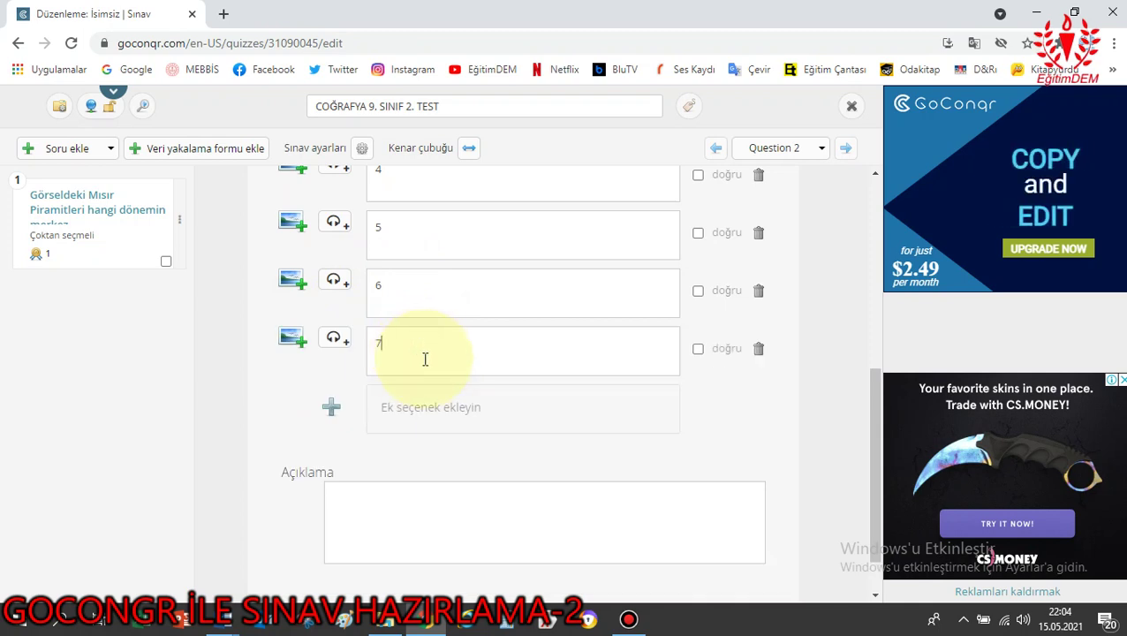
left_click(403, 408)
scroll(406, 402, "down", 2)
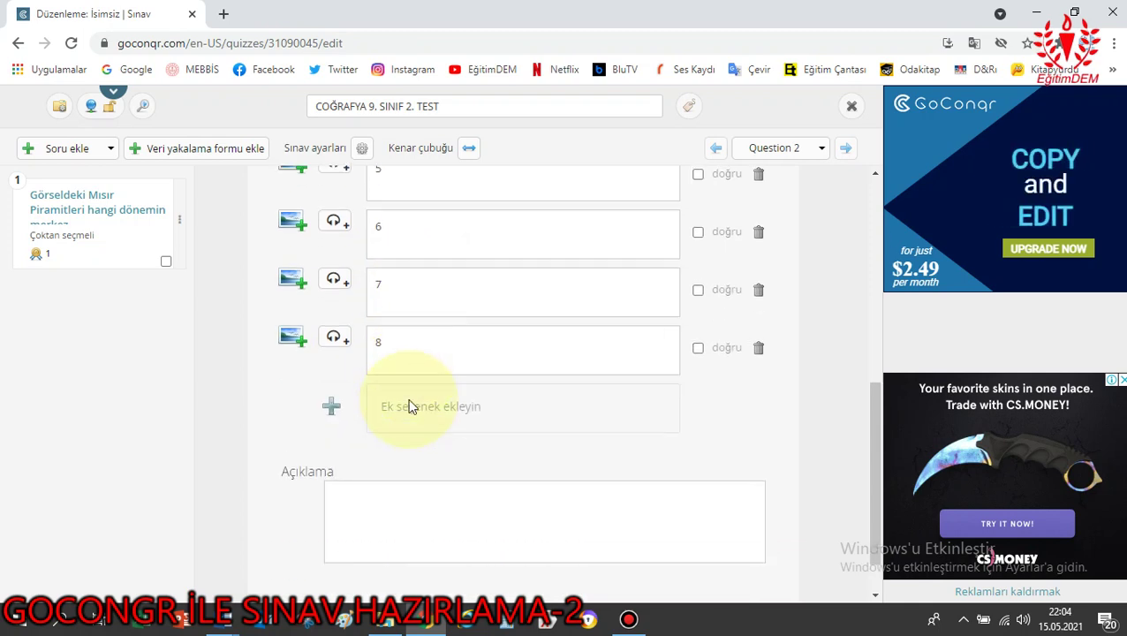
left_click(394, 351)
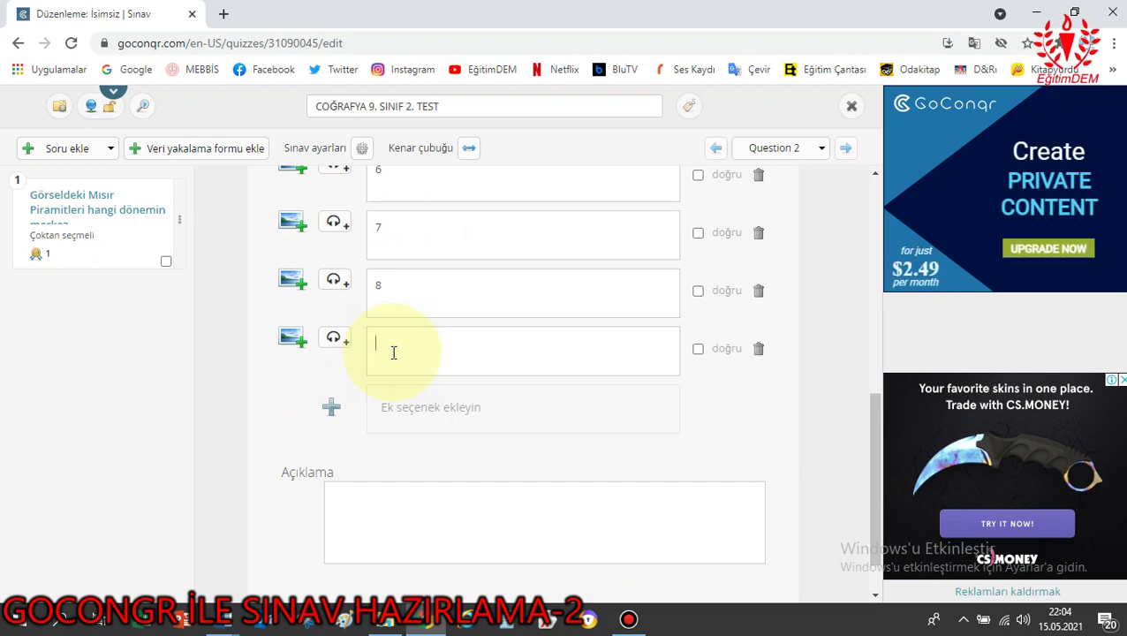
scroll(551, 374, "up", 5)
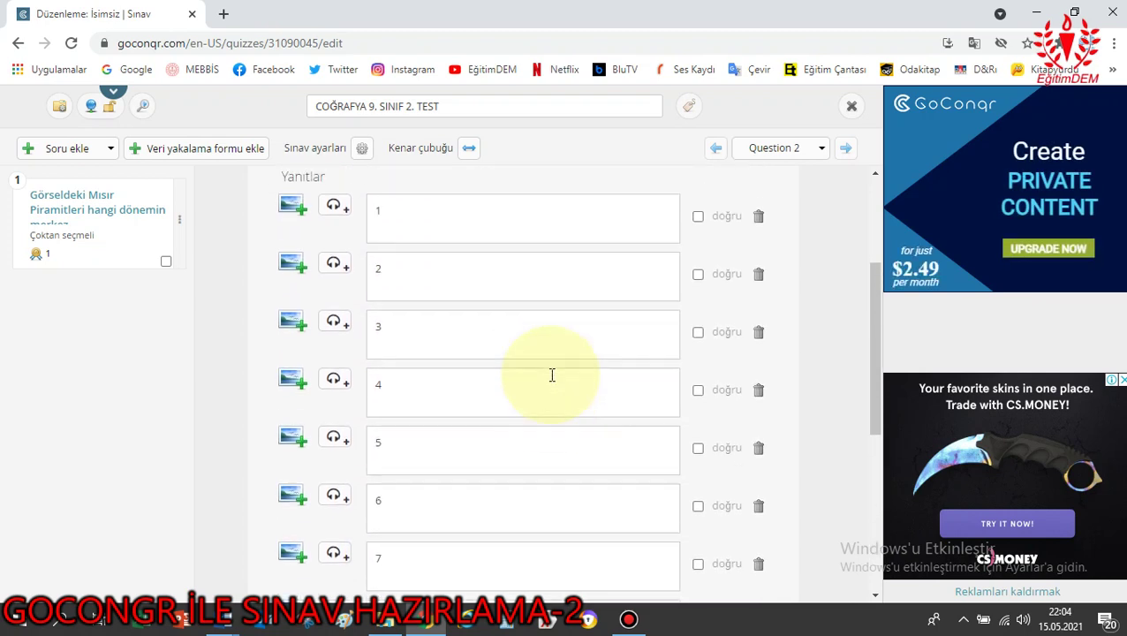
scroll(551, 374, "up", 1)
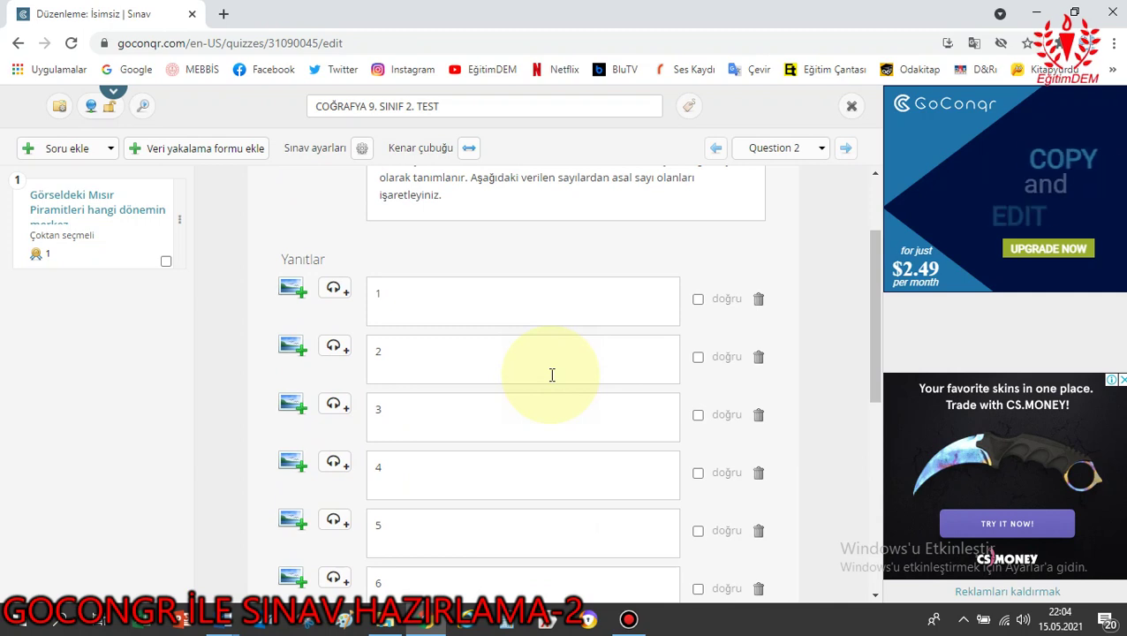
Switch to the ASAL SAYILAR_ÇOK CEVAPLI ÇOKTAN SEÇMELİ document in Word and check which listed numbers are marked in red.
mouse_move(231, 615)
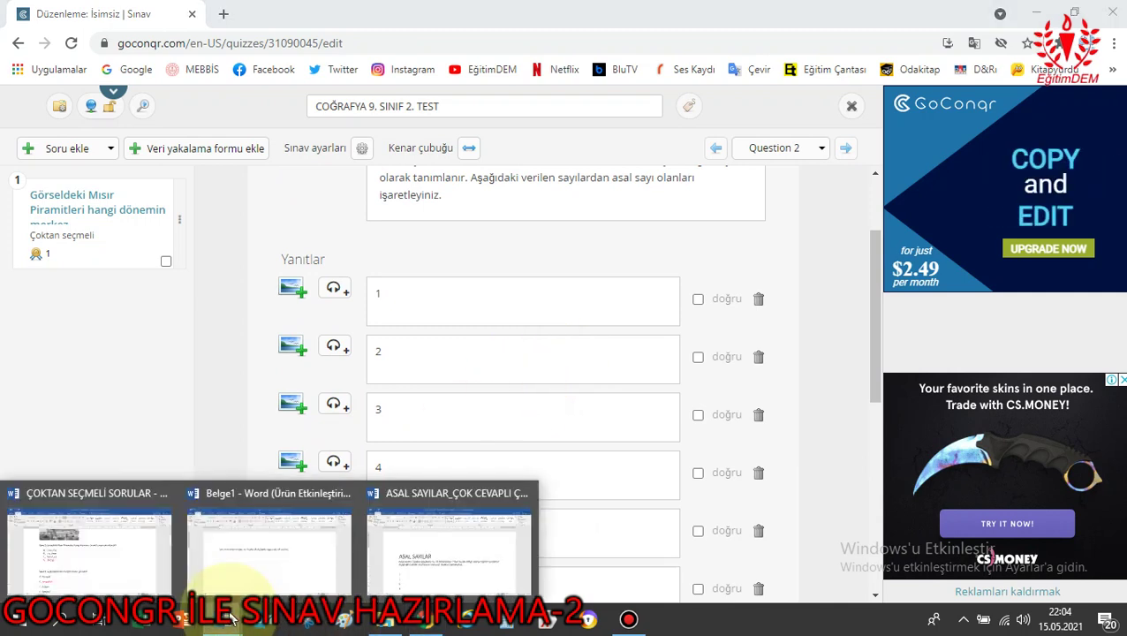
left_click(440, 557)
scroll(494, 414, "down", 3)
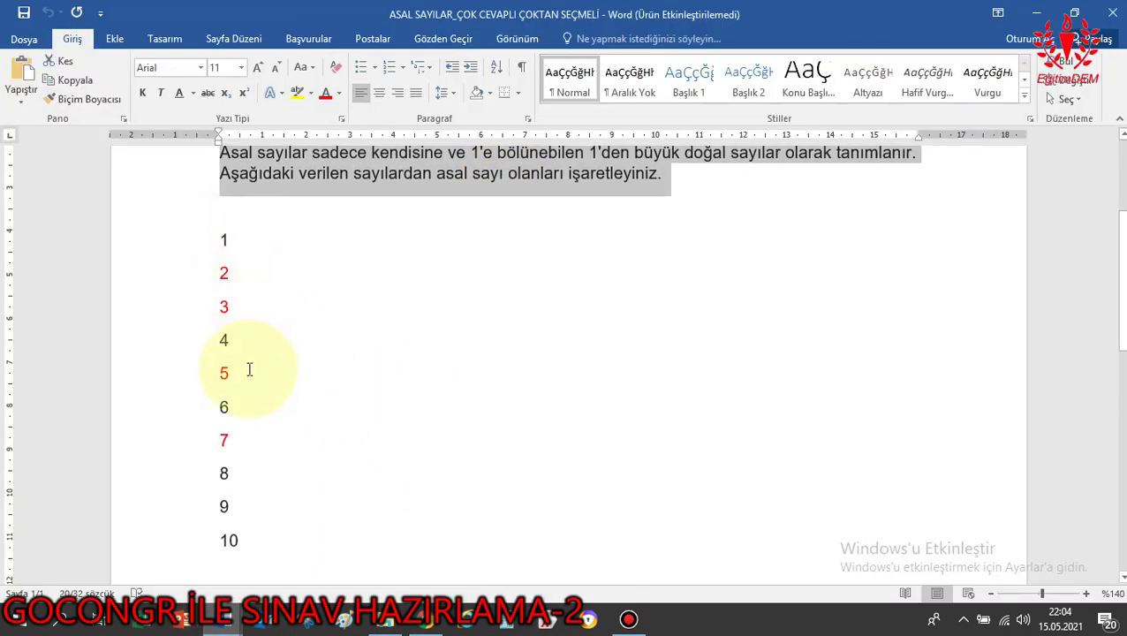
scroll(610, 336, "up", 2)
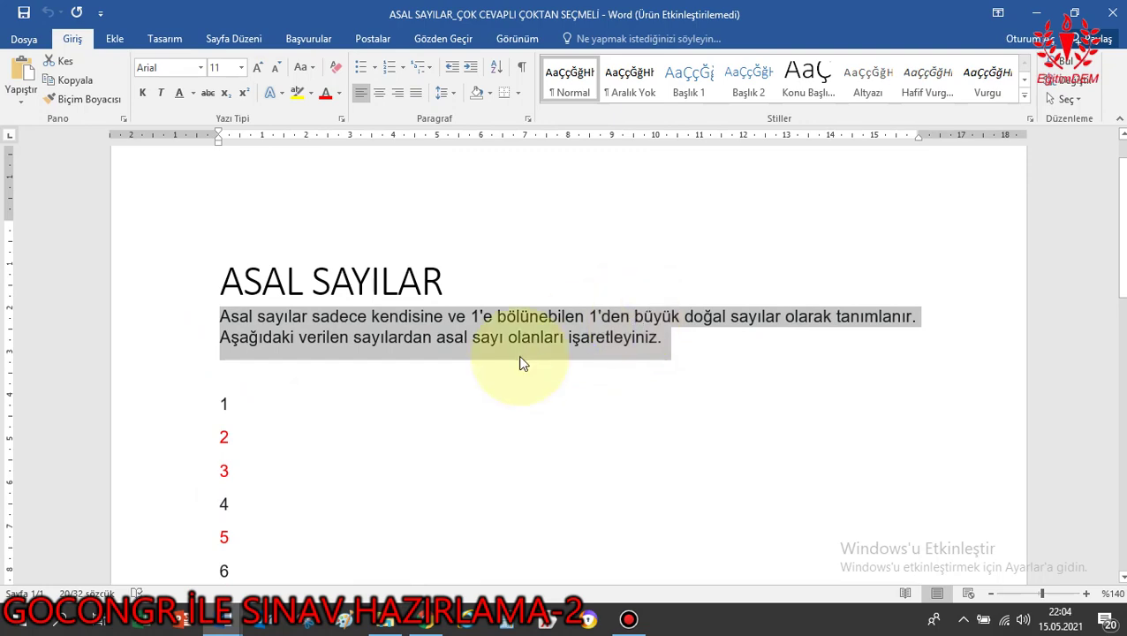
scroll(319, 443, "down", 3)
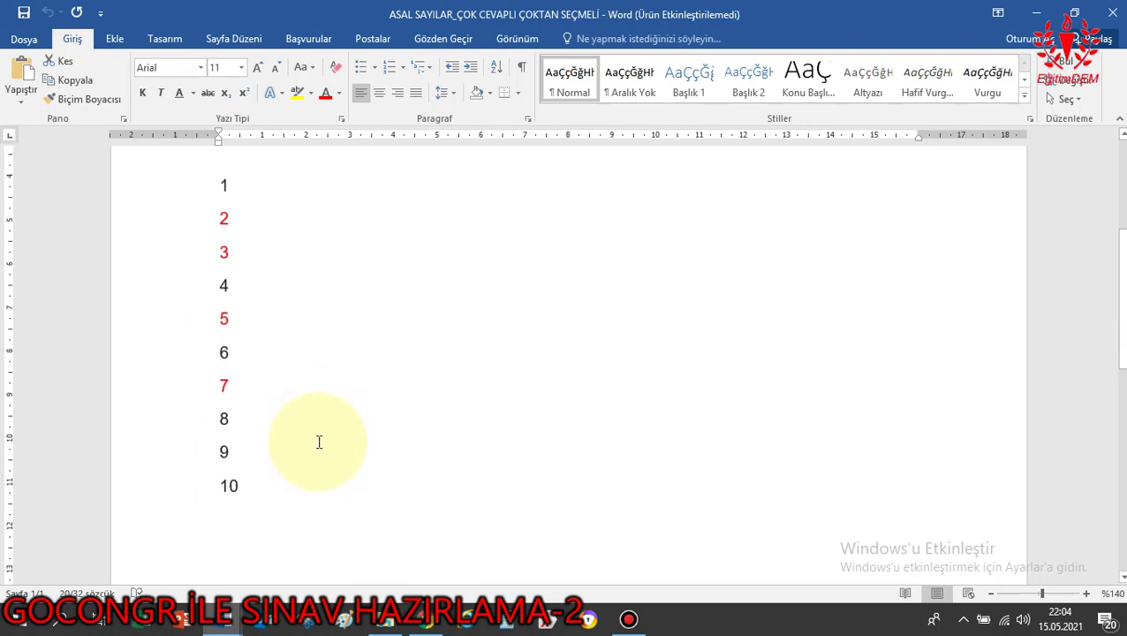
Return to the GoConqr quiz in Chrome and mark answers 2, 3, 5 and 7 of question 2 as correct.
left_click(407, 618)
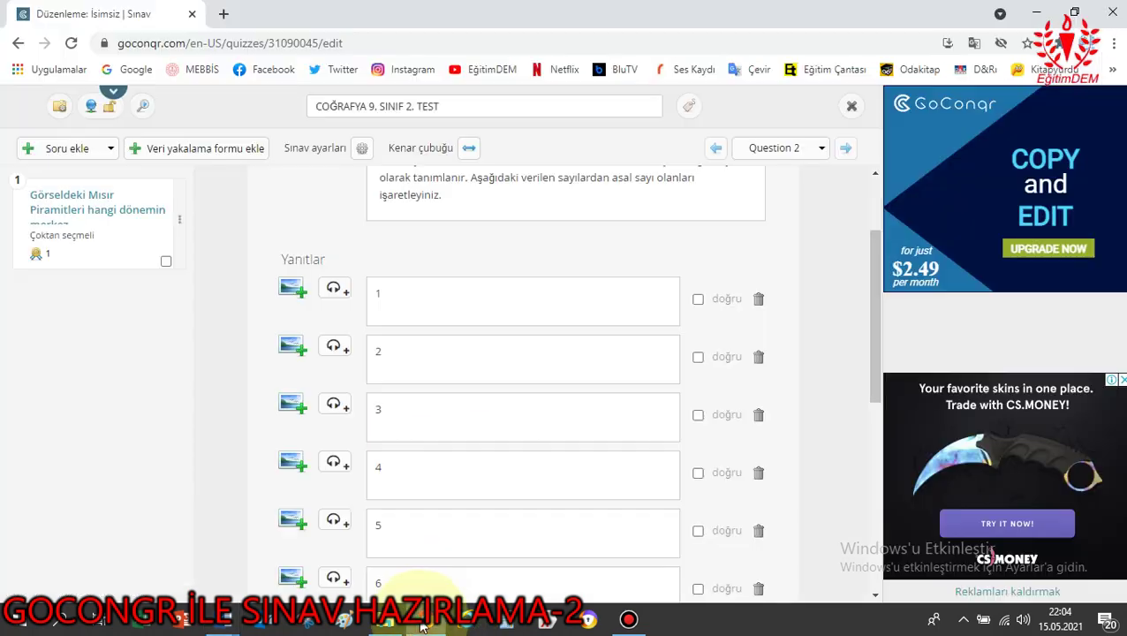
left_click(698, 358)
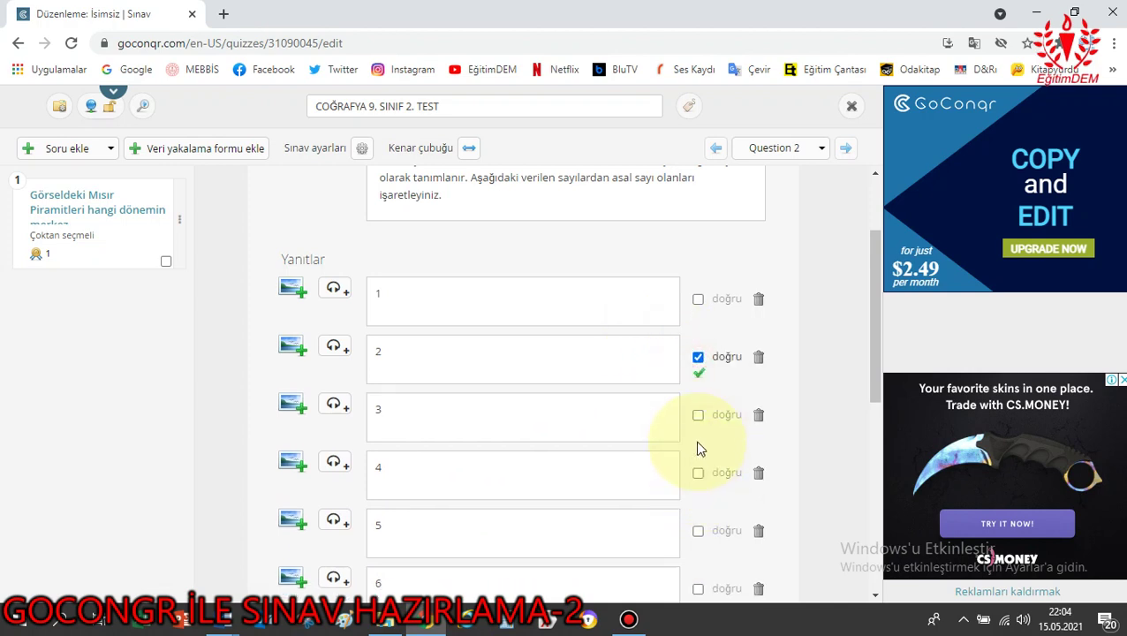
left_click(697, 415)
scroll(706, 440, "down", 2)
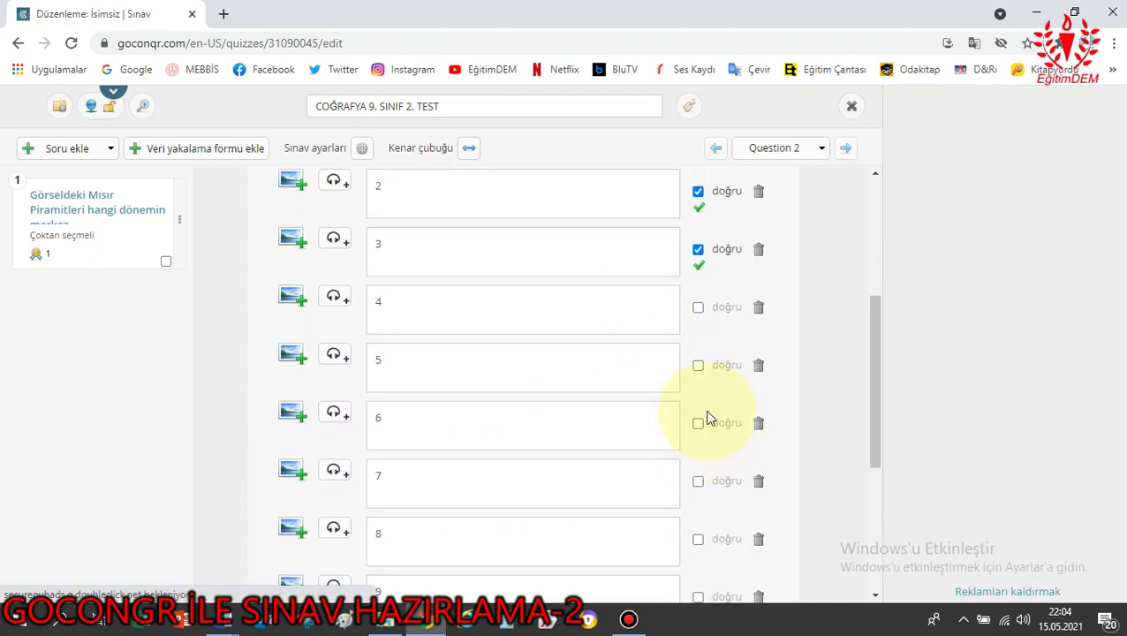
left_click(698, 364)
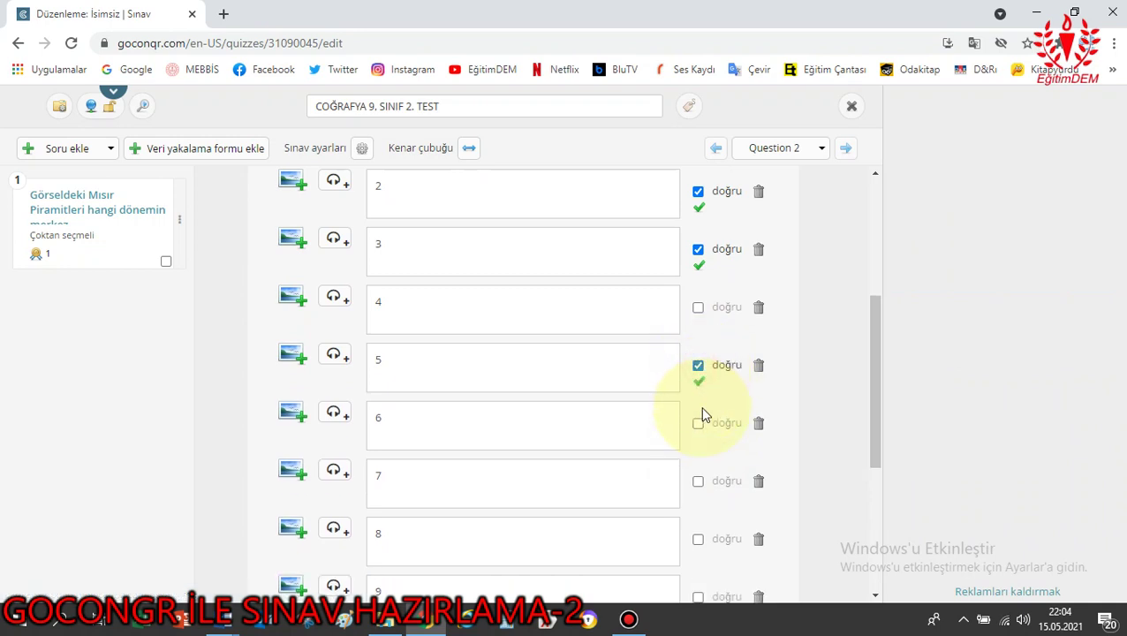
scroll(700, 407, "down", 2)
left_click(697, 316)
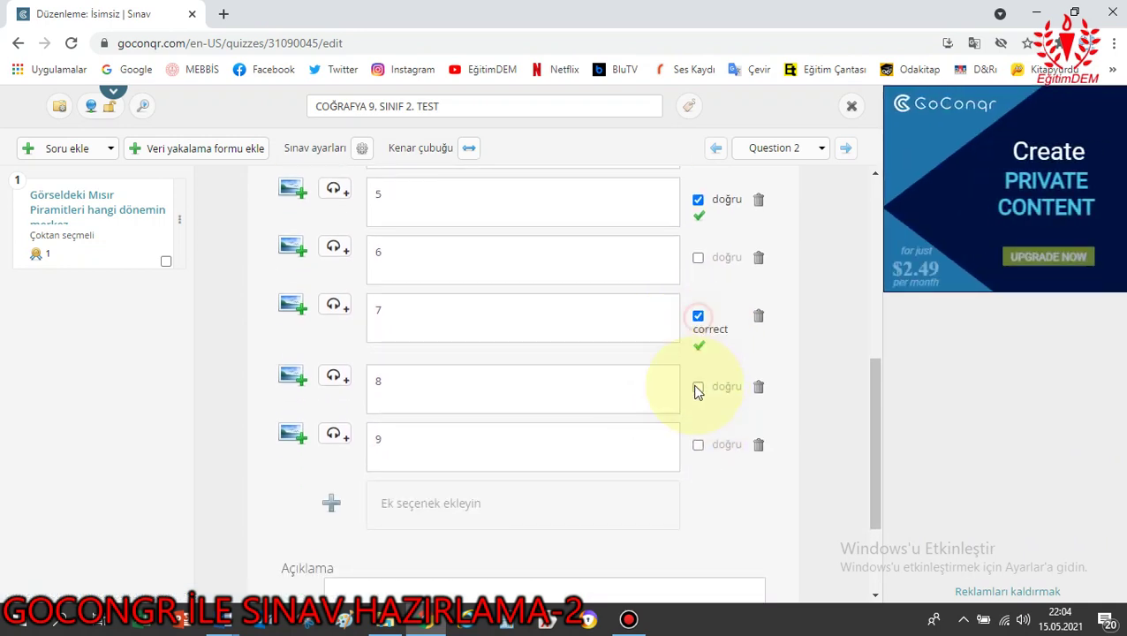
scroll(720, 427, "up", 1)
scroll(722, 427, "up", 2)
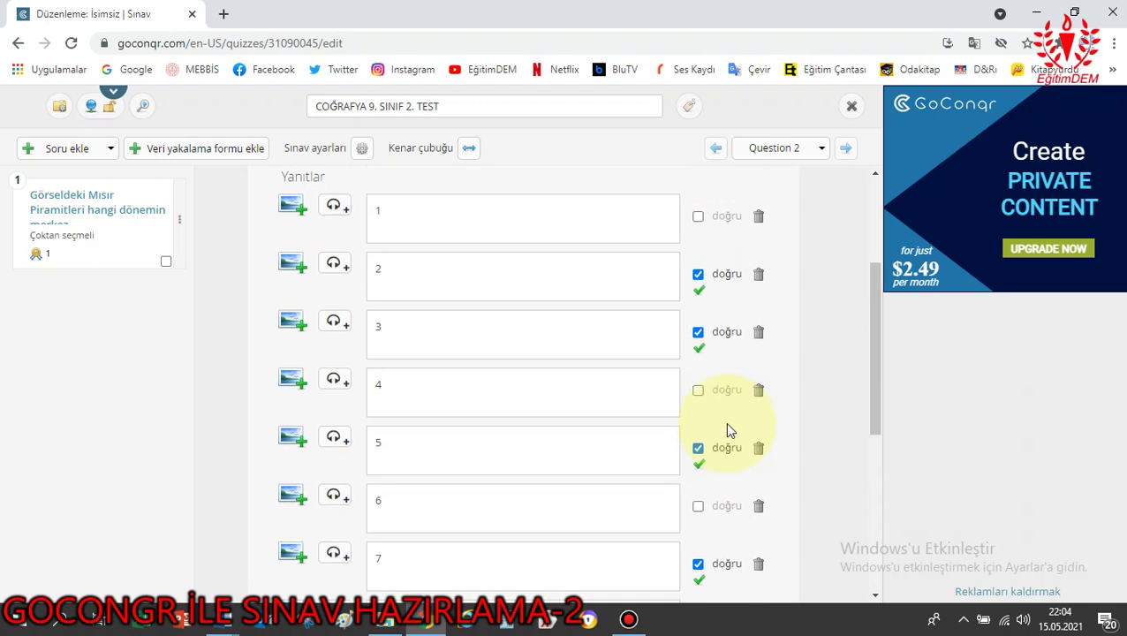
left_click(697, 274)
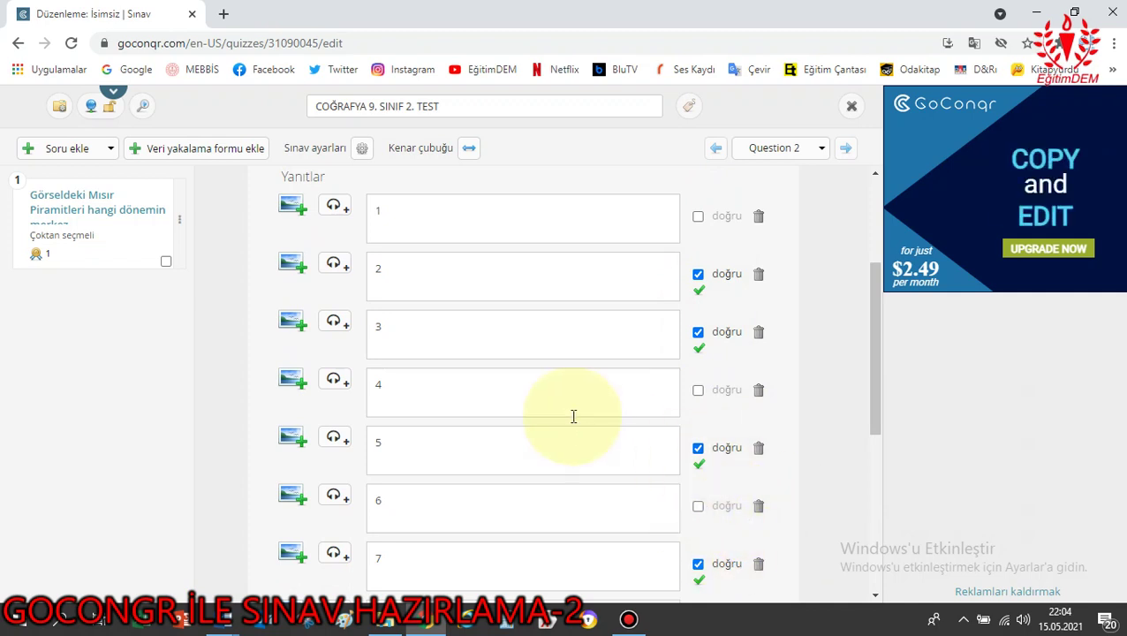
Save question 2 and insert a third quiz question of the true/false type (Doğru/Yanlış).
scroll(753, 450, "down", 4)
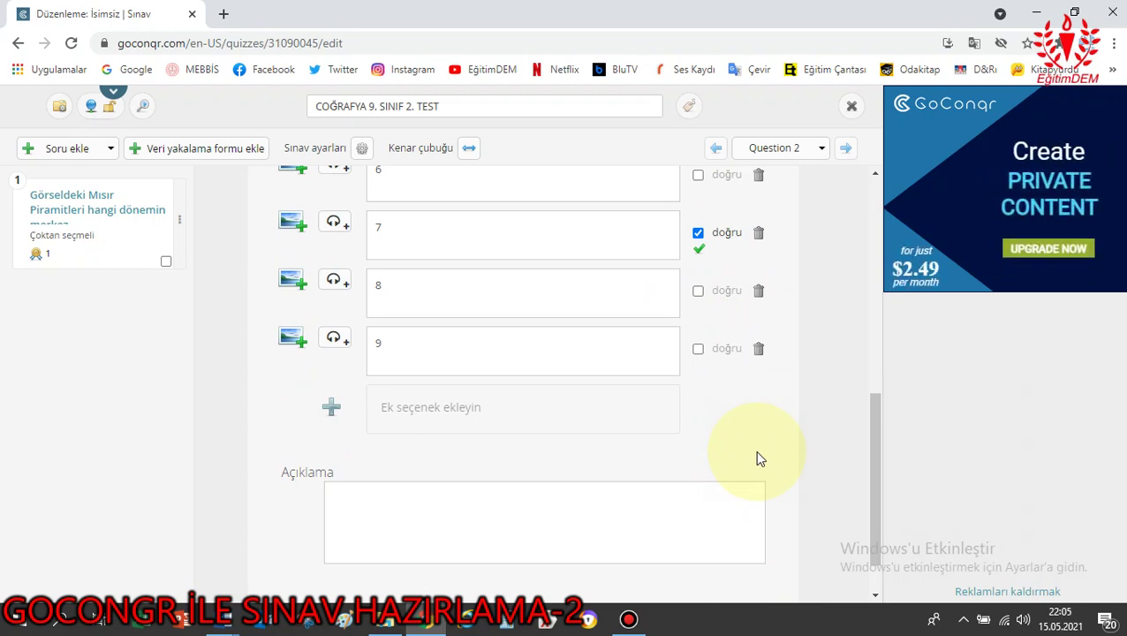
scroll(741, 441, "down", 1)
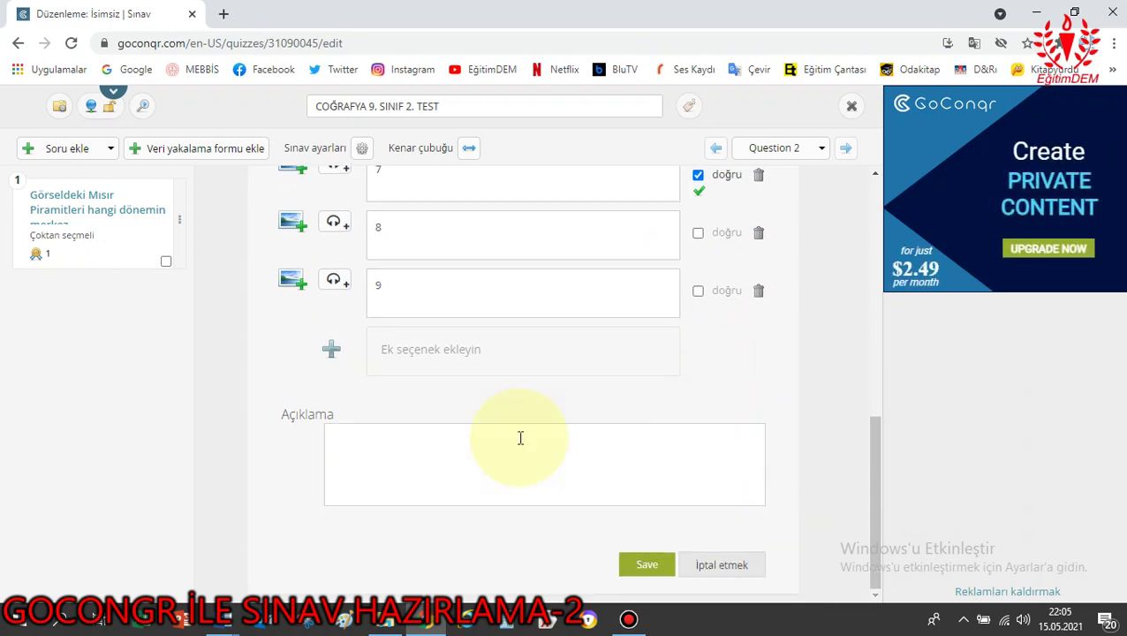
left_click(646, 566)
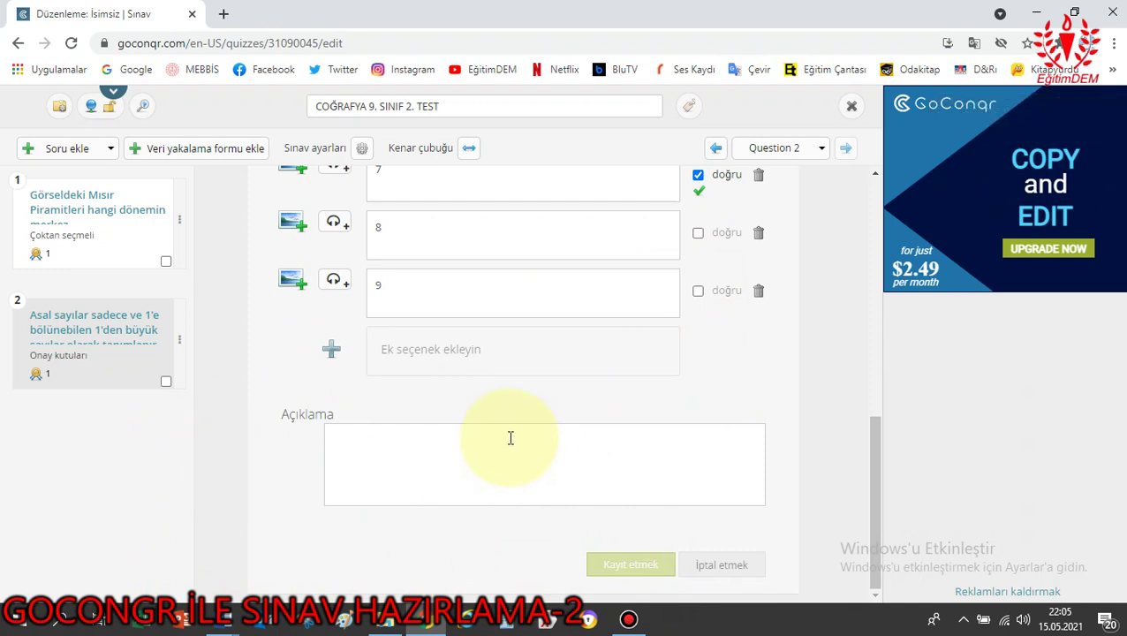
left_click(78, 152)
left_click(71, 242)
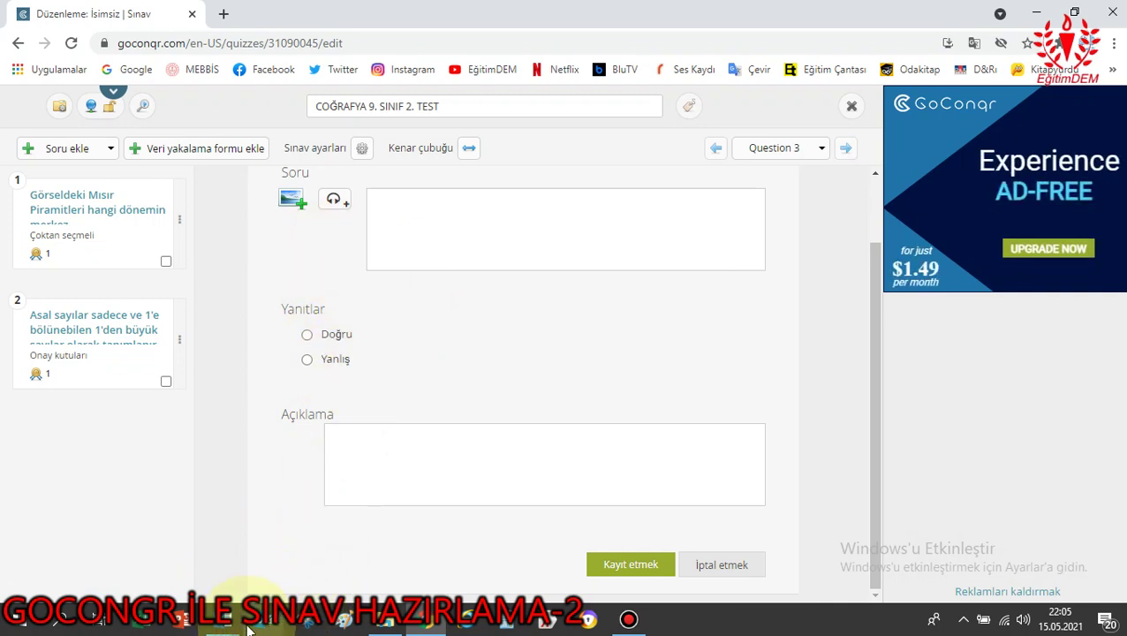
Attach the stored audio clip Mimar to the text of question 3.
left_click(343, 202)
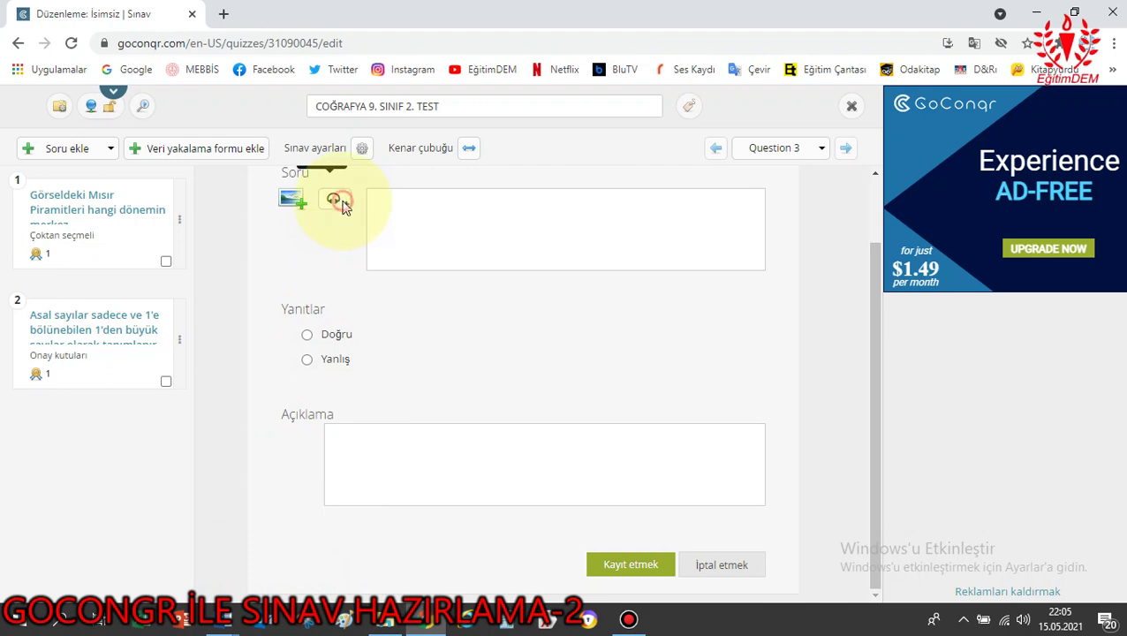
scroll(378, 433, "down", 3)
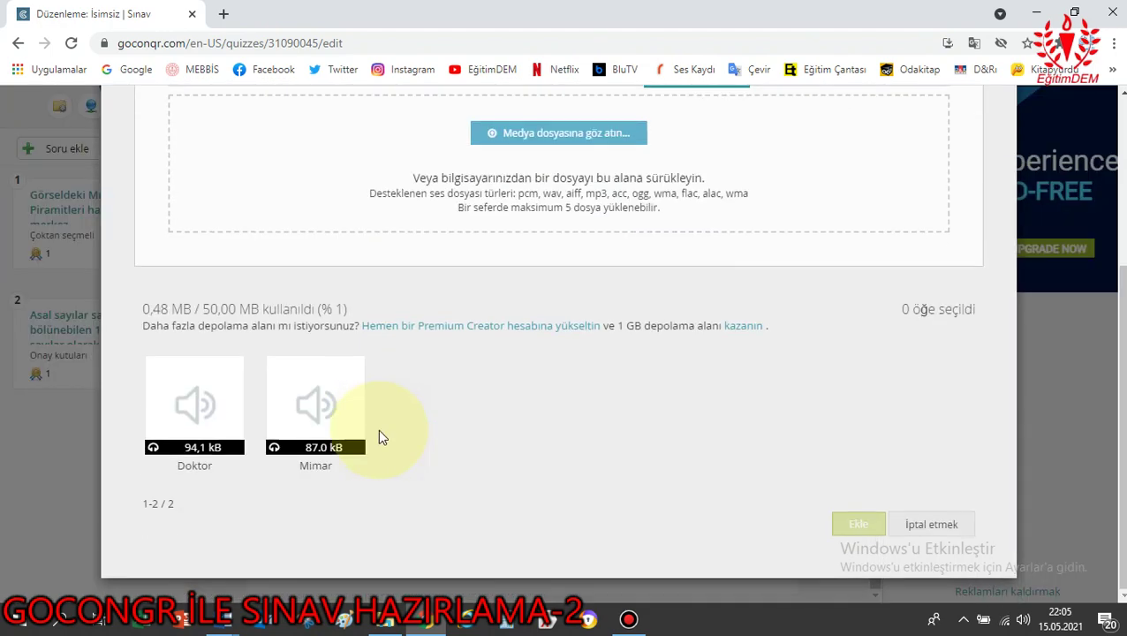
left_click(314, 401)
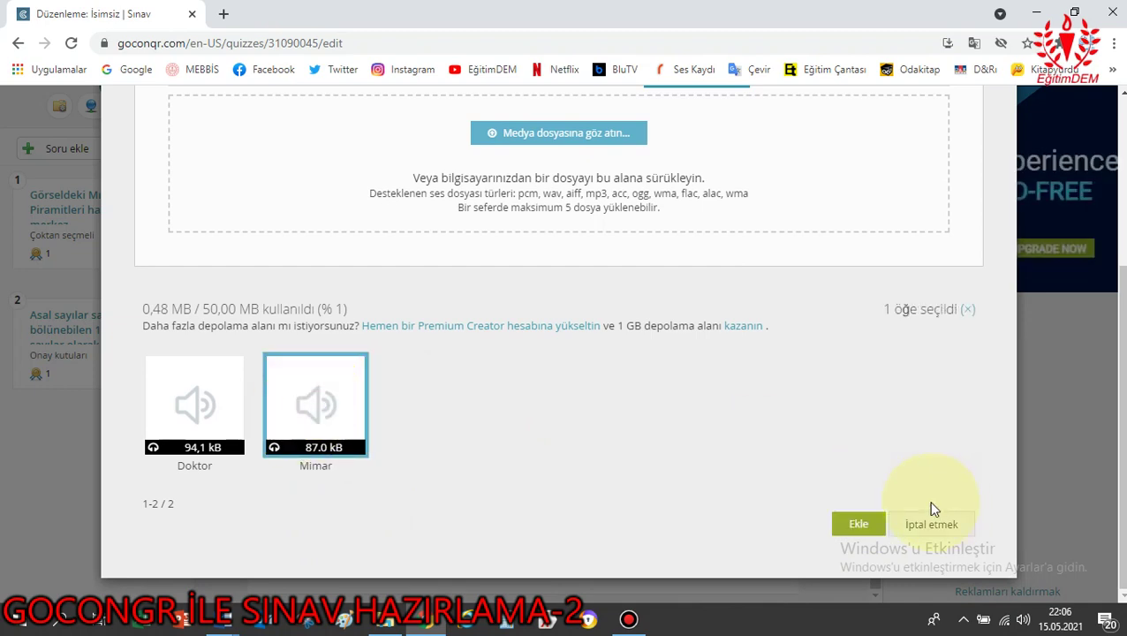
left_click(850, 527)
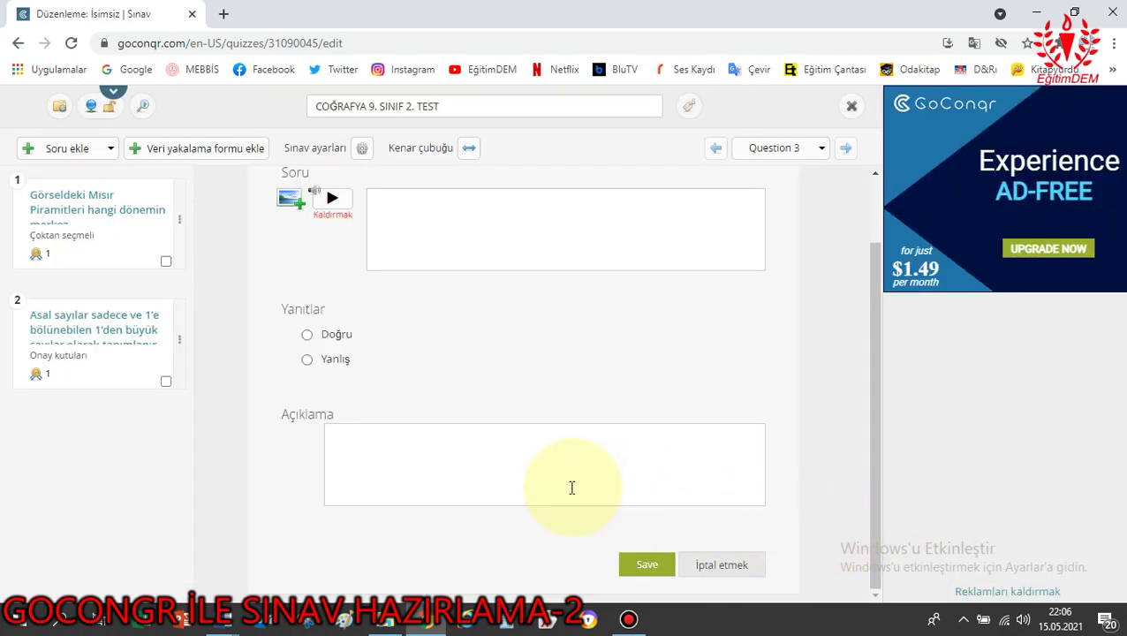
Add the stored Doktor picture to question 3 and play the question's audio clip.
left_click(292, 201)
left_click(478, 398)
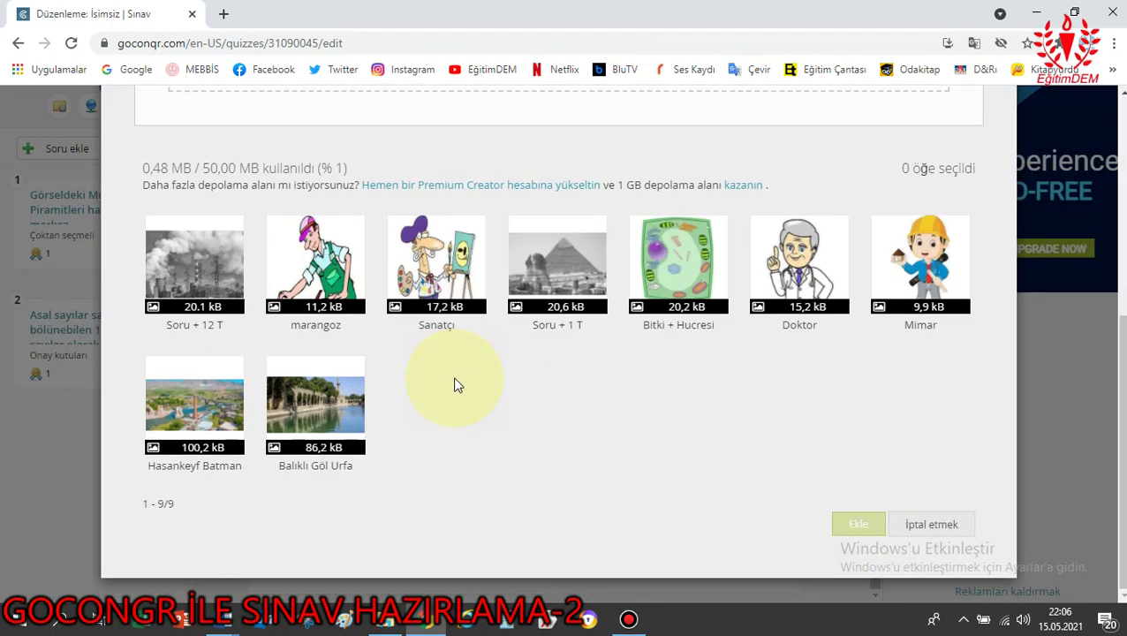
left_click(799, 266)
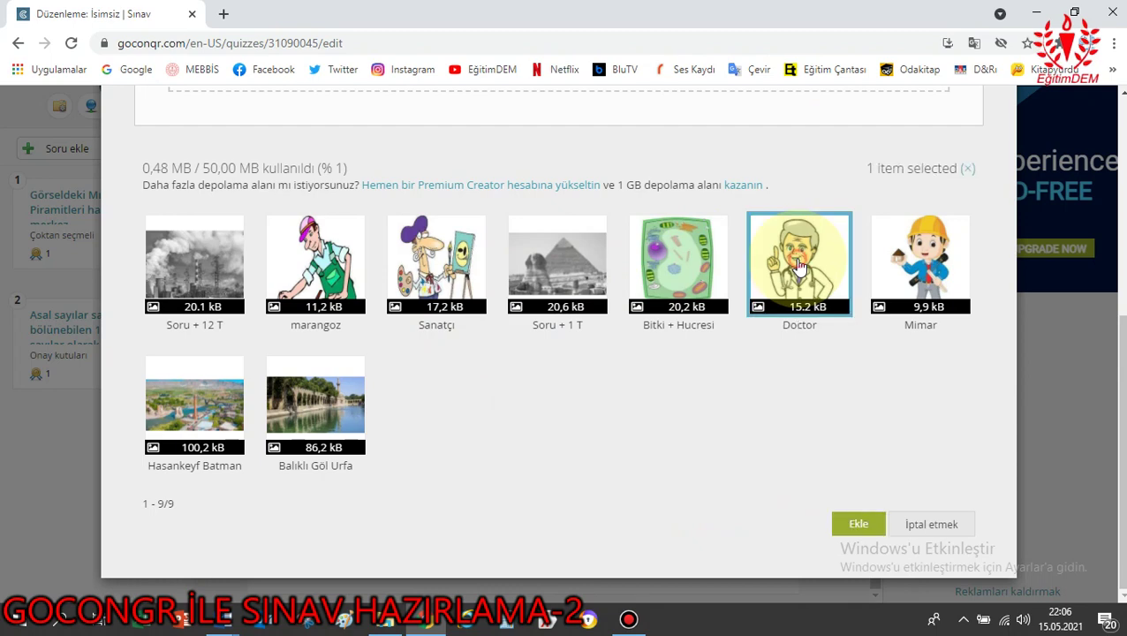
left_click(861, 527)
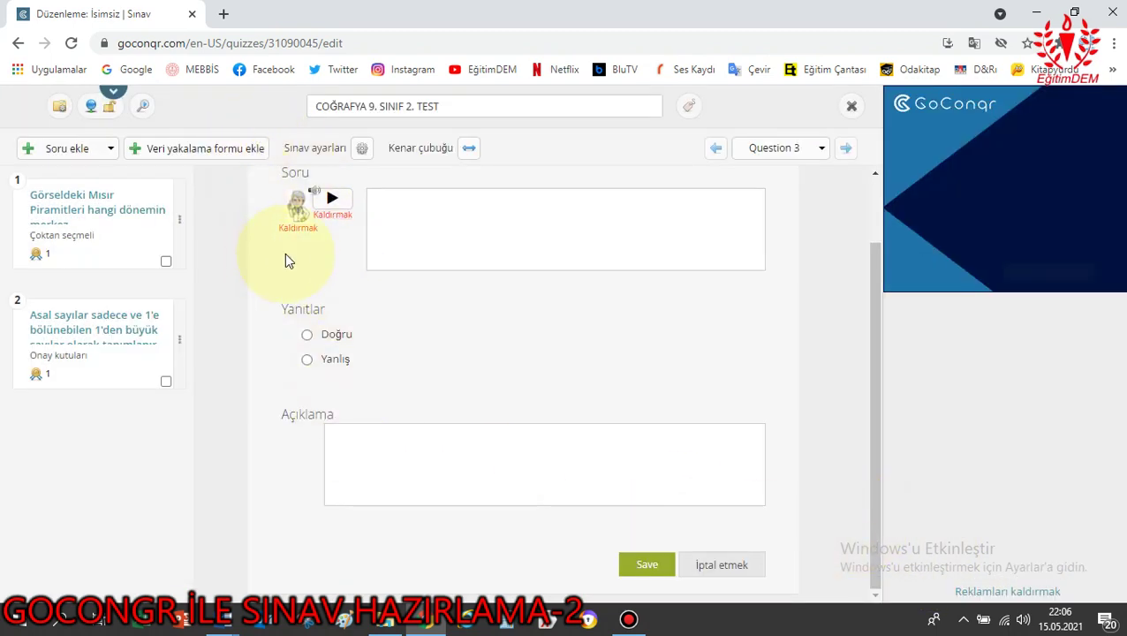
left_click(345, 210)
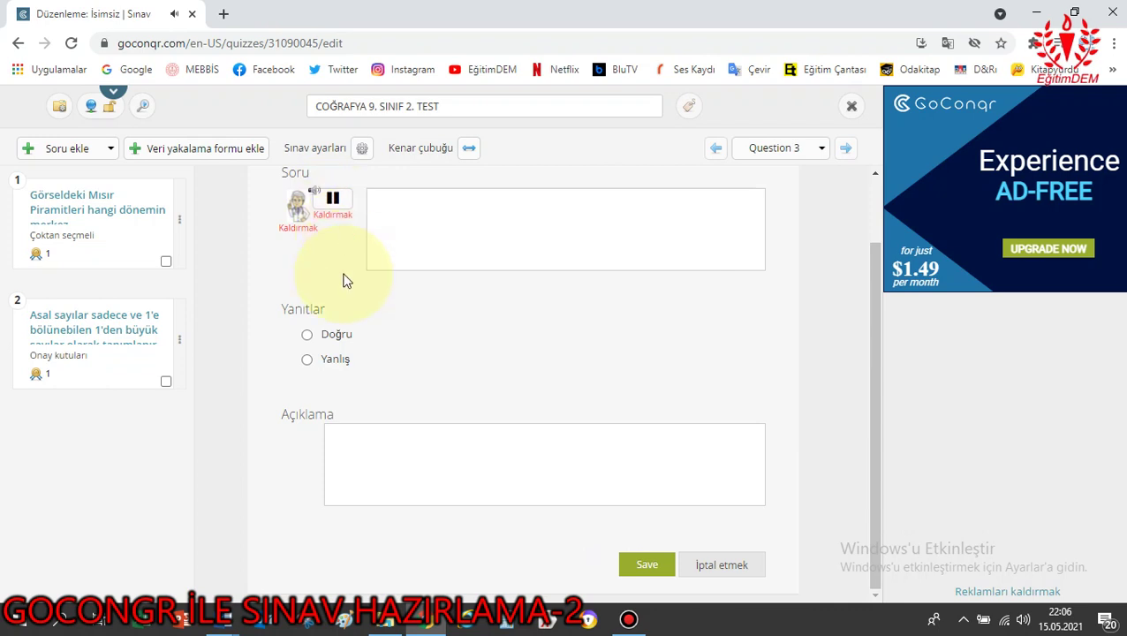
Enter "Ses kaydını dinle, görsel ile karşılaştır doğru veya yanlış olarak işaretle.." as the text of question 3.
left_click(402, 193)
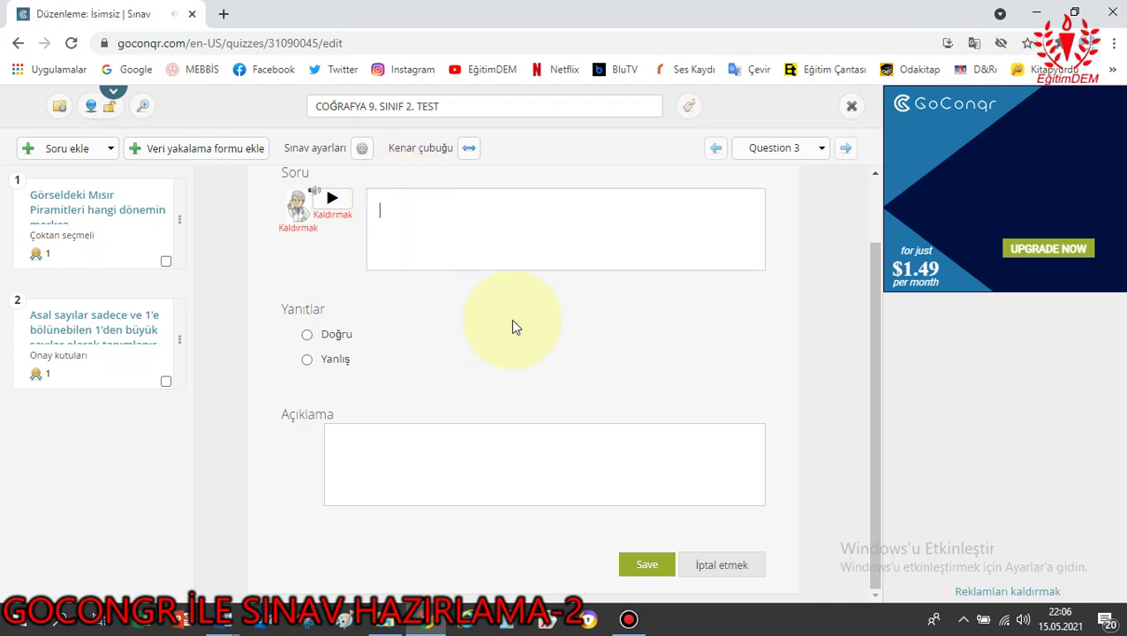
type("Sesk")
key("BackSpace")
type("kadyın")
key("BackSpace")
key("BackSpace")
key("BackSpace")
key("BackSpace")
type("ydını dinle, görs")
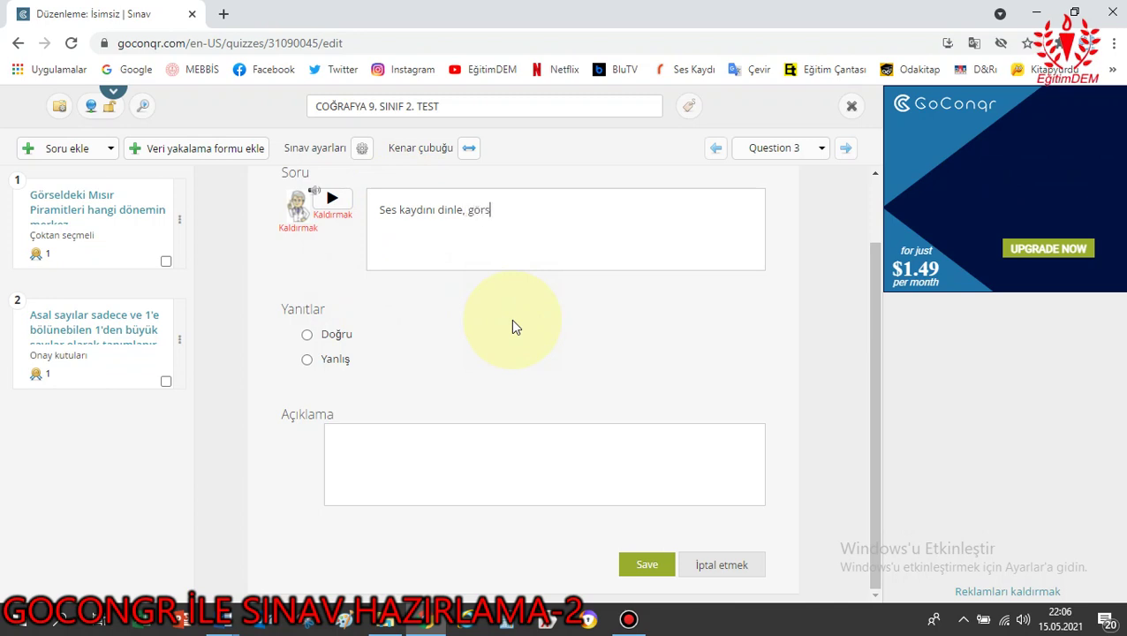
type("elle")
key("BackSpace")
key("BackSpace")
type("ile")
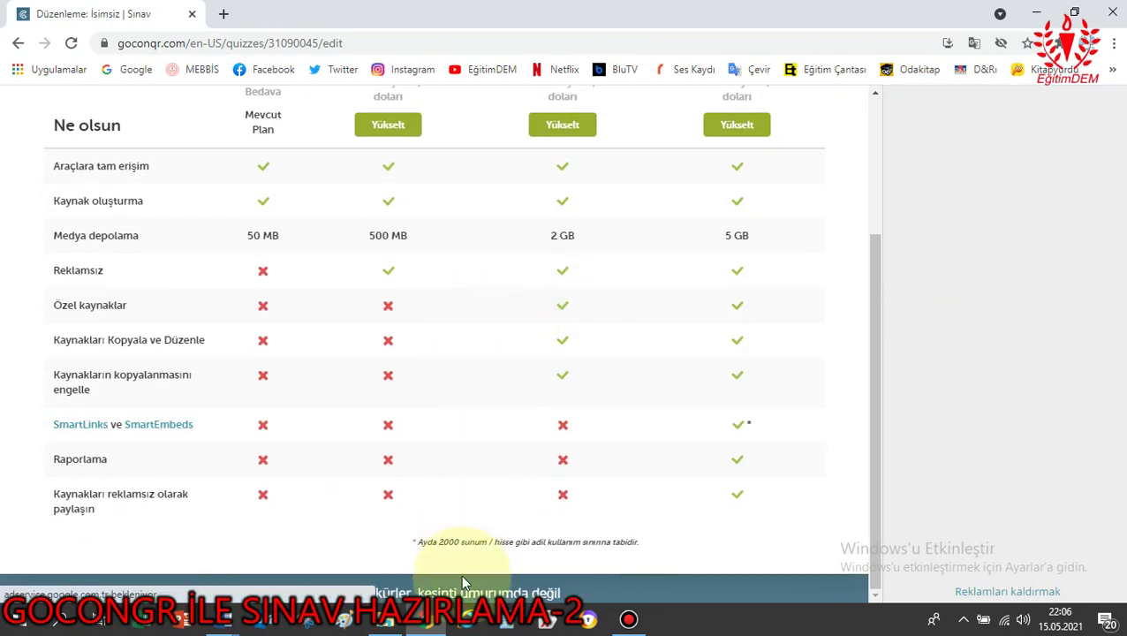
left_click(468, 596)
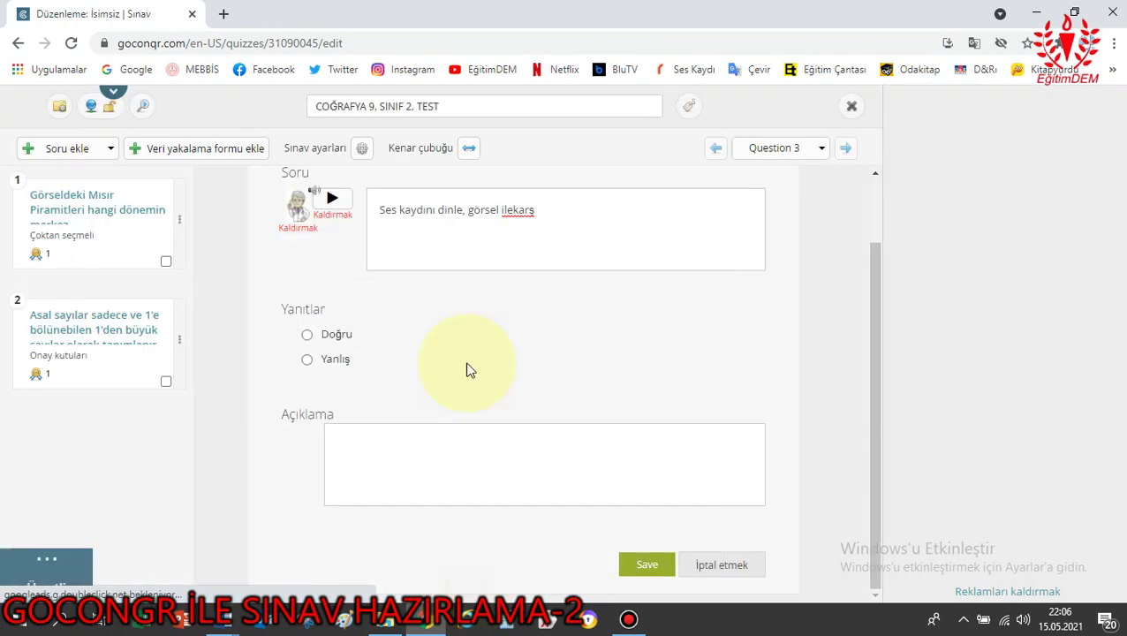
left_click(513, 212)
type("karş")
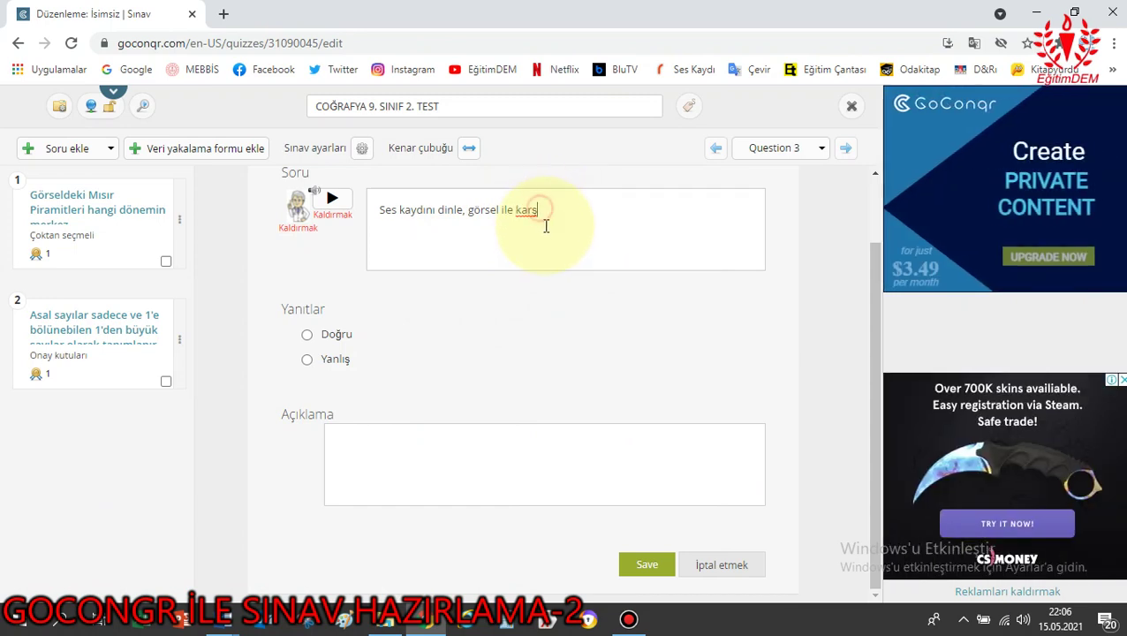
type("ıla")
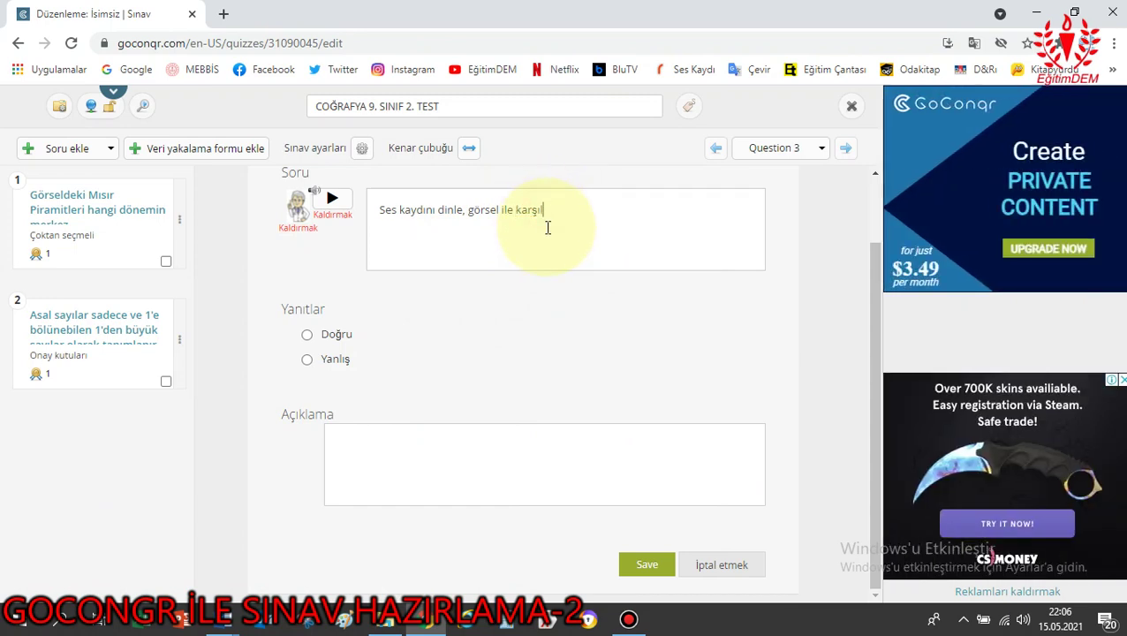
type("ştır")
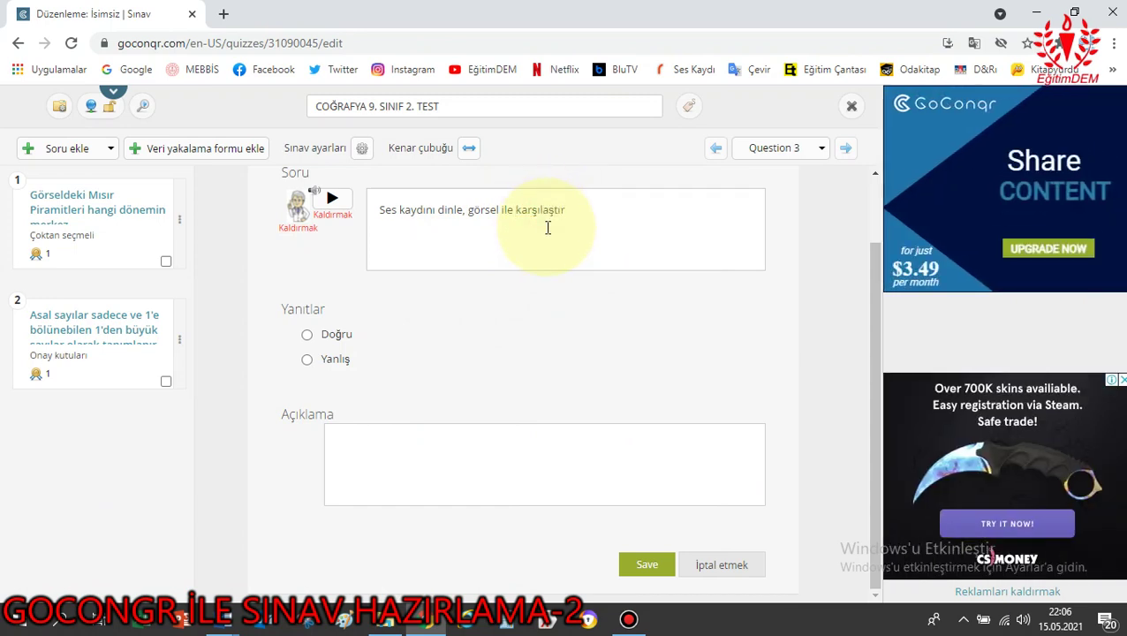
type(" doğru veya")
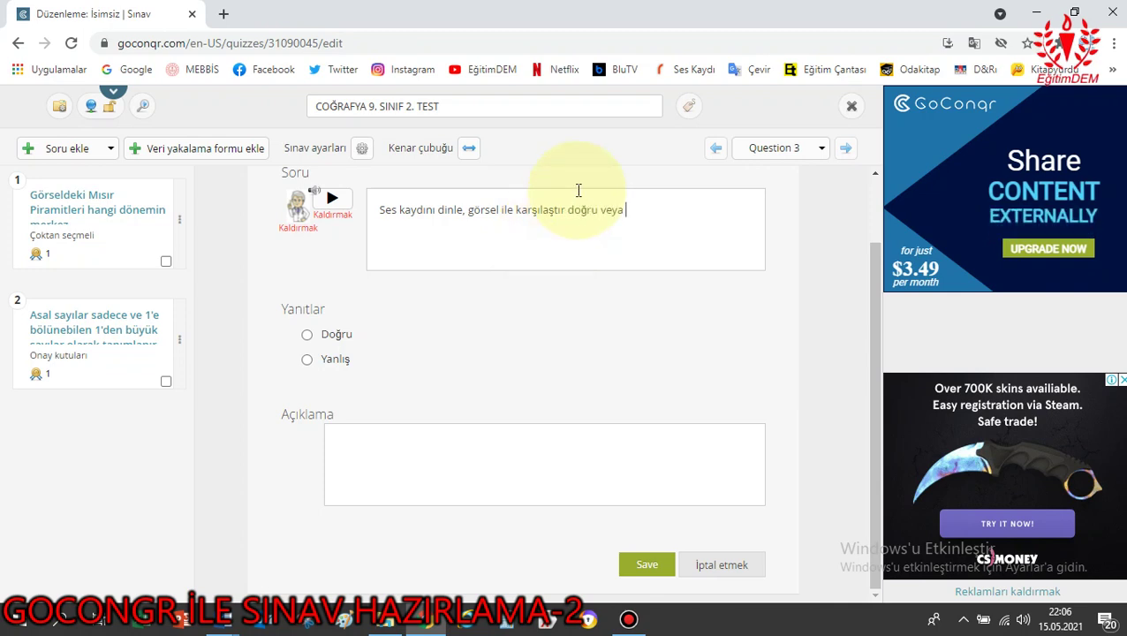
type(" yanlış ola")
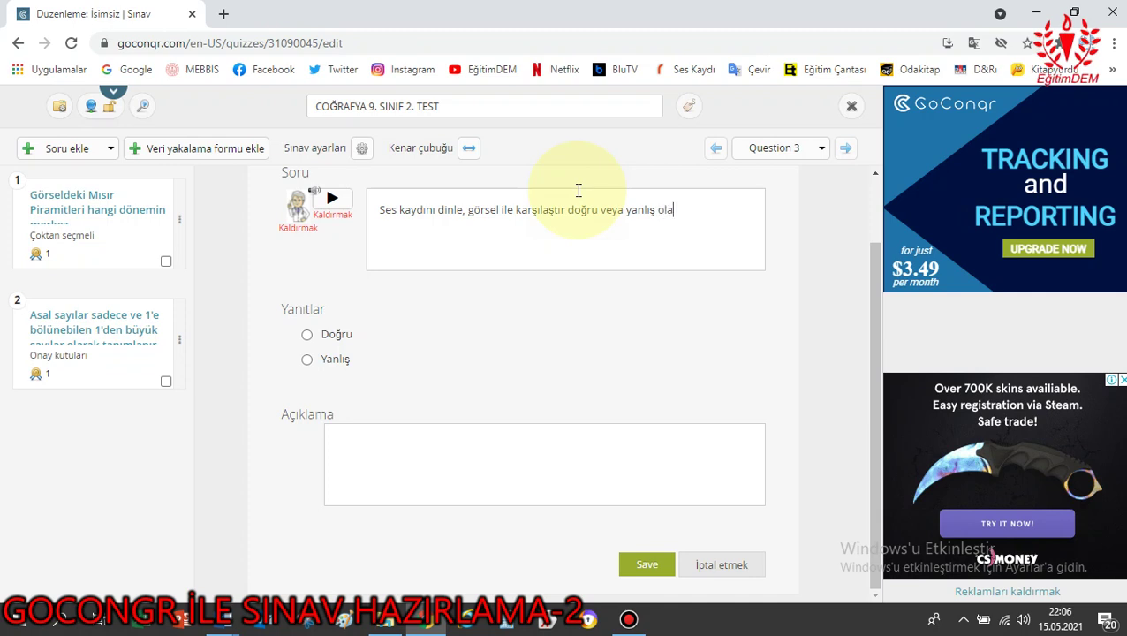
type("rak işaretle..")
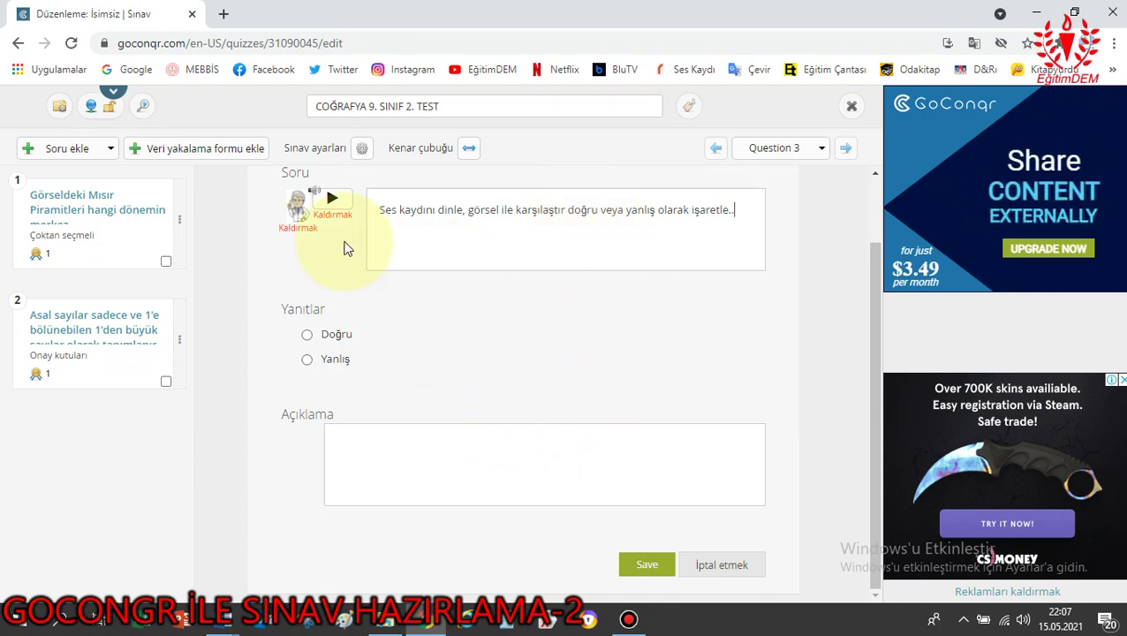
Mark Yanlış as the correct answer of question 3 and save the question.
left_click(307, 360)
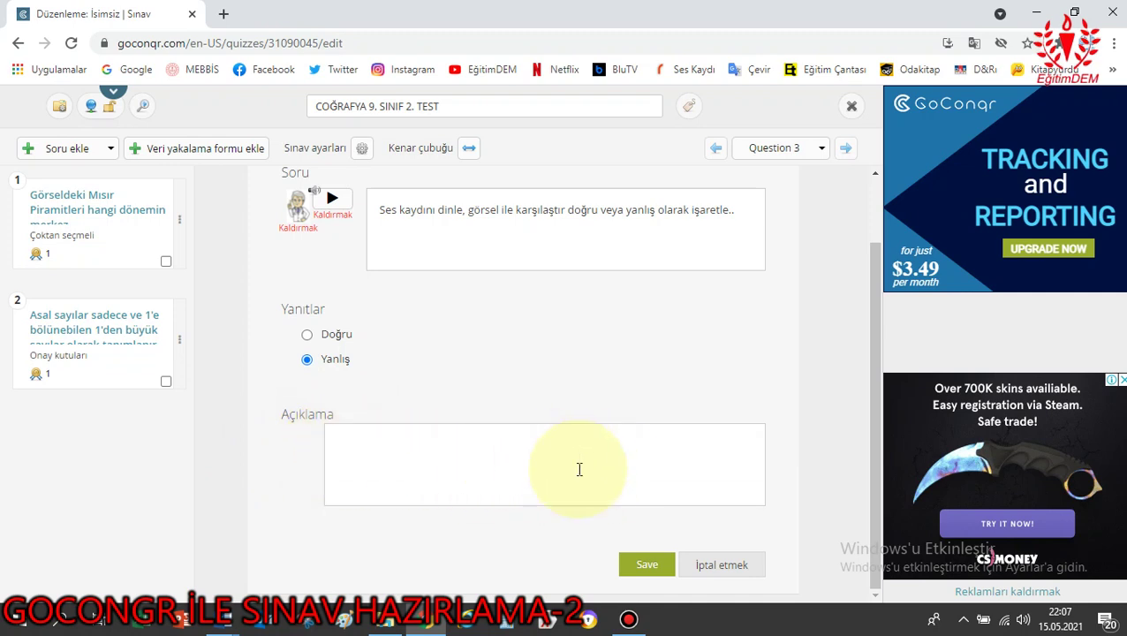
left_click(661, 568)
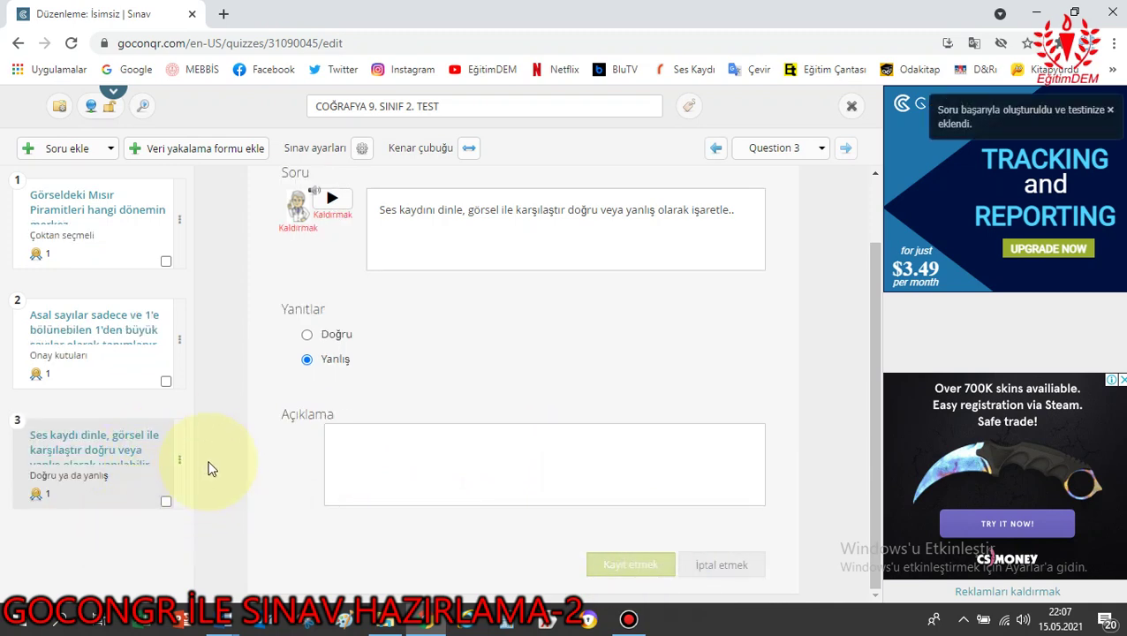
Insert a fill-the-blanks question with text (Metin) as question 4 and open the Word document BOŞLUK DOLDURMA from the quiz folder.
left_click(86, 153)
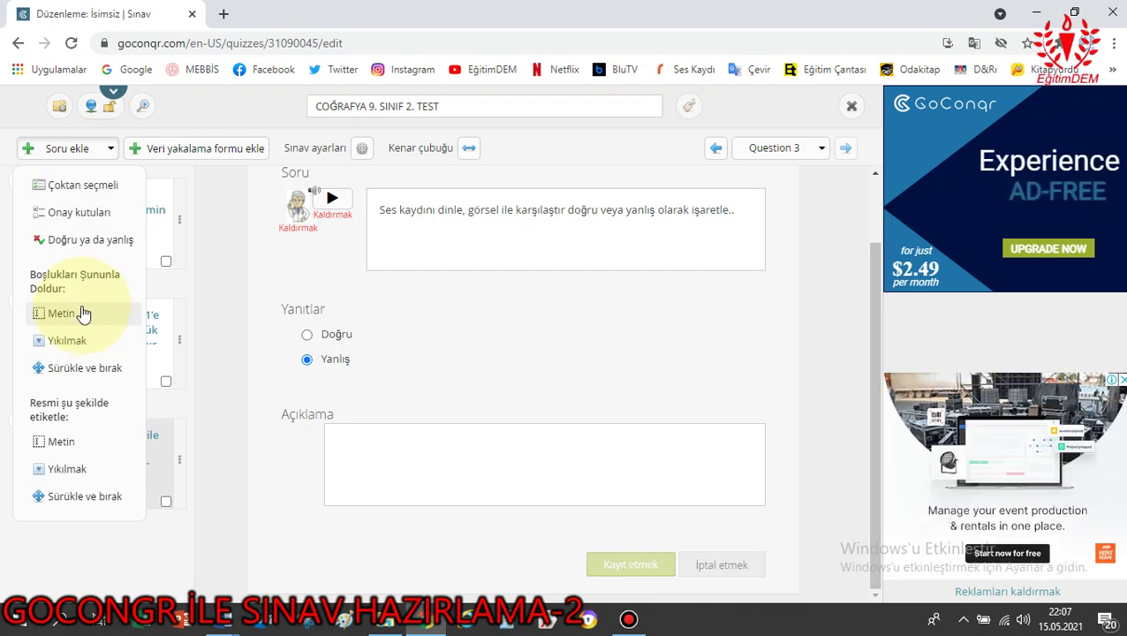
left_click(84, 313)
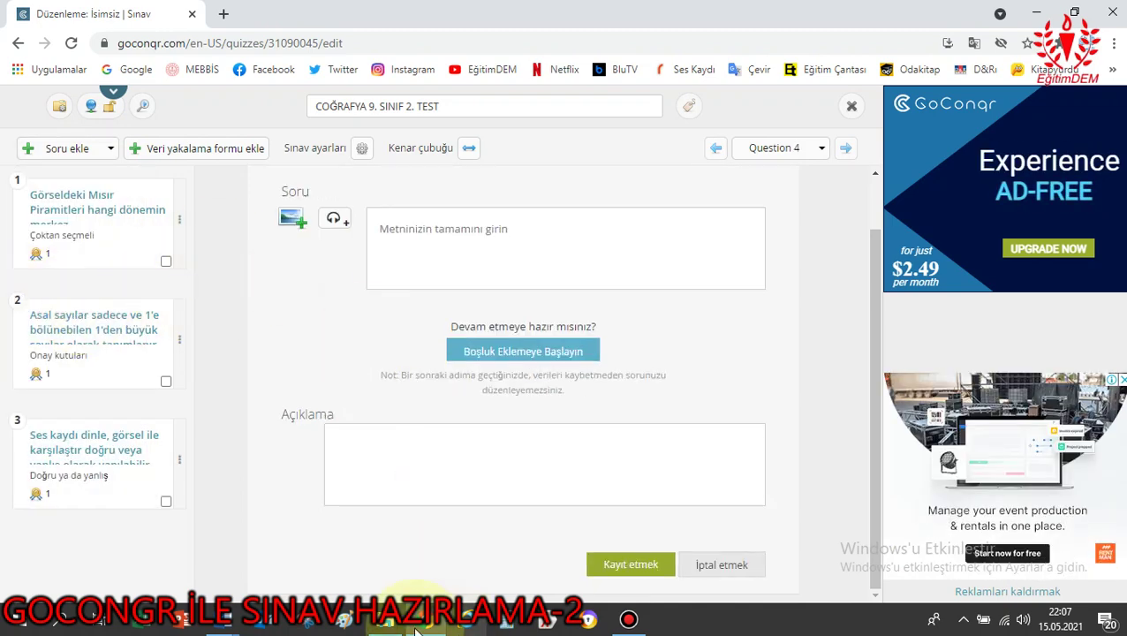
left_click(233, 625)
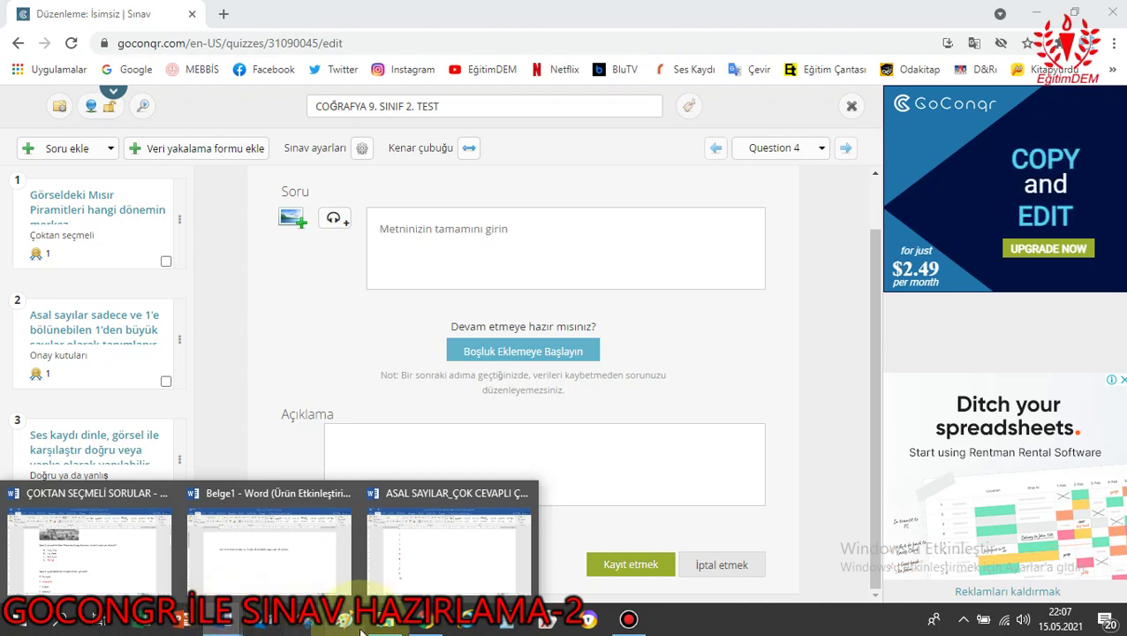
left_click(385, 618)
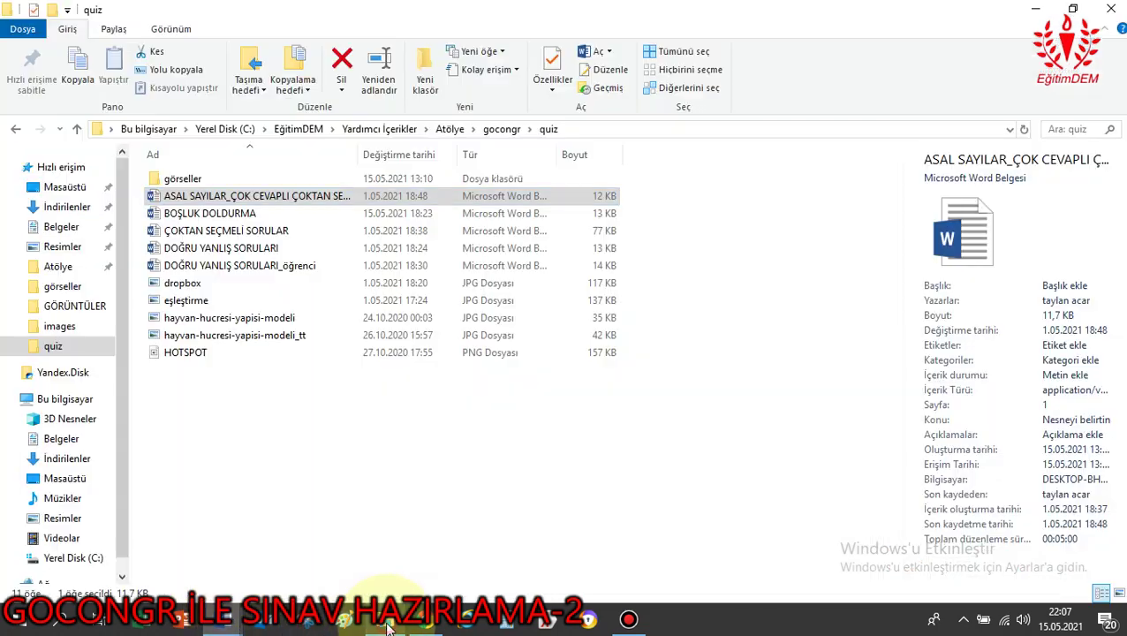
double_click(216, 214)
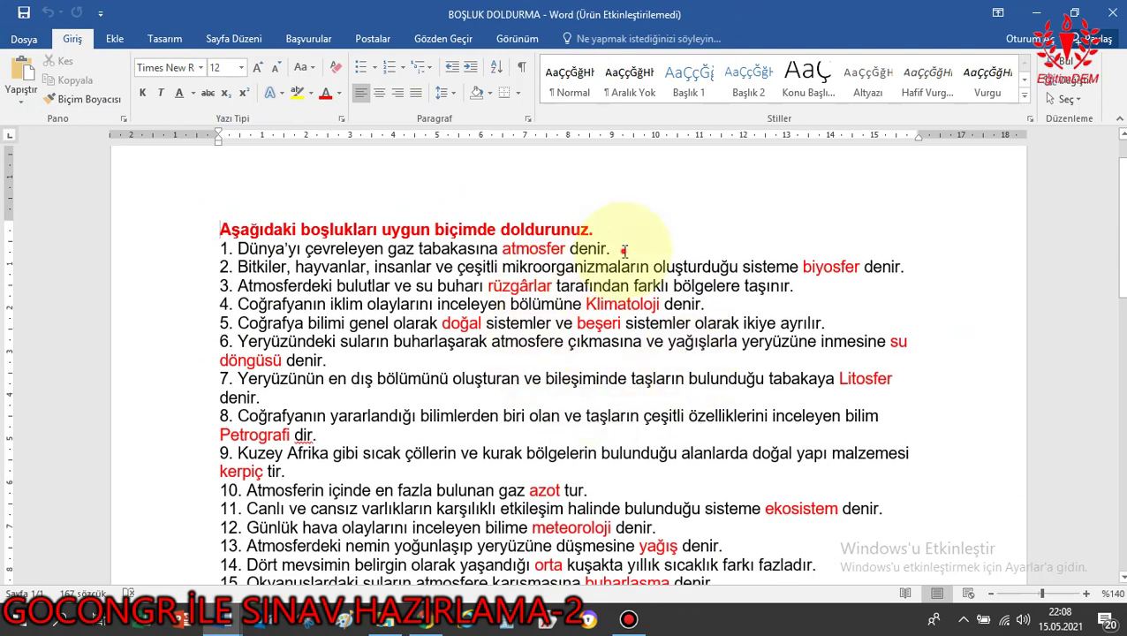
Copy "Dünya'yı çevreleyen gaz tabakasına atmosfer denir." from the Word document into the text of question 4 in Chrome.
left_click_drag(618, 248, 243, 247)
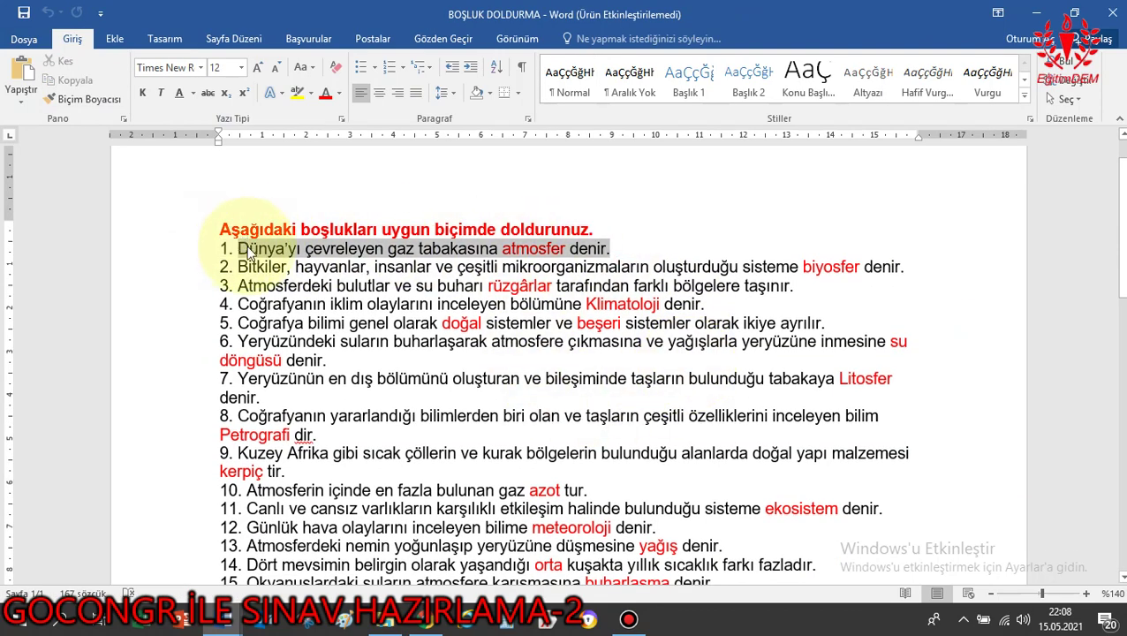
right_click(535, 249)
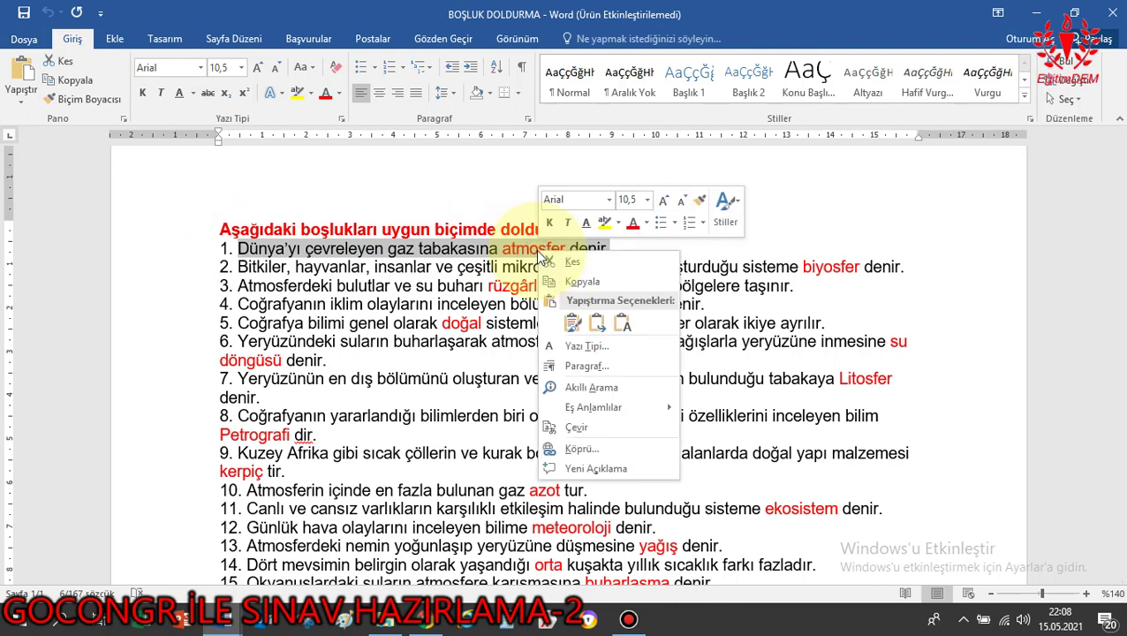
left_click(585, 280)
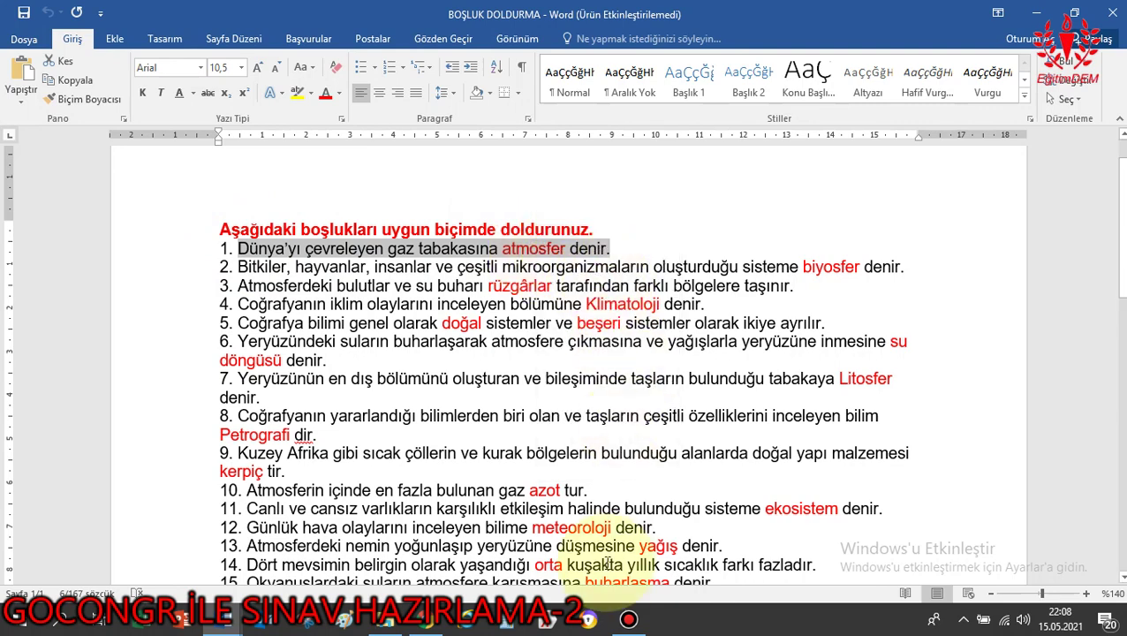
left_click(439, 622)
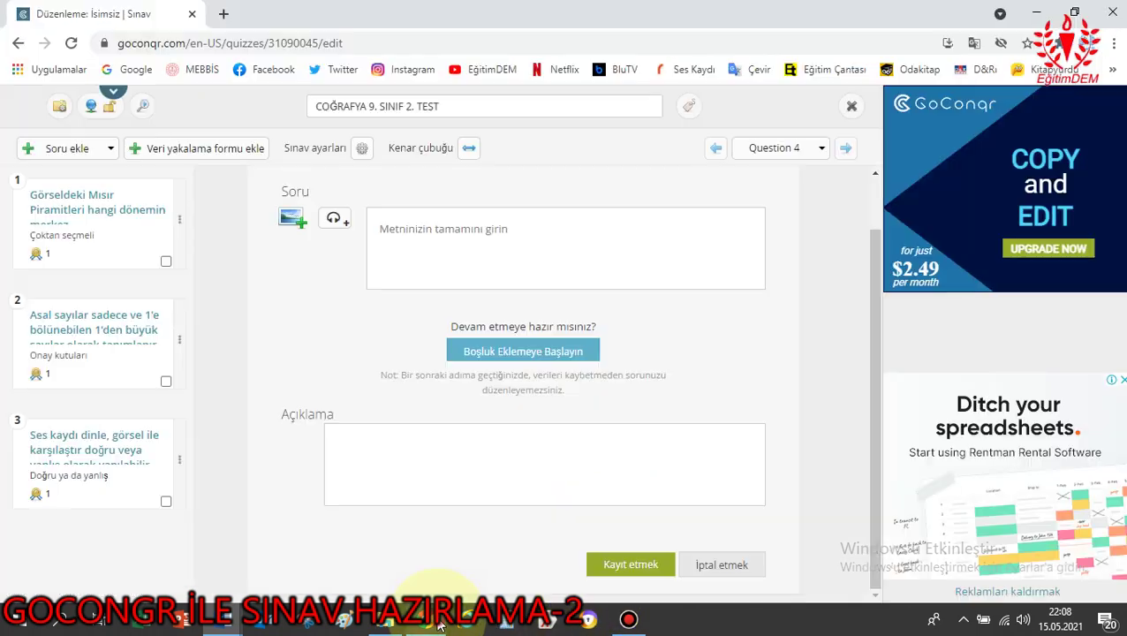
right_click(383, 229)
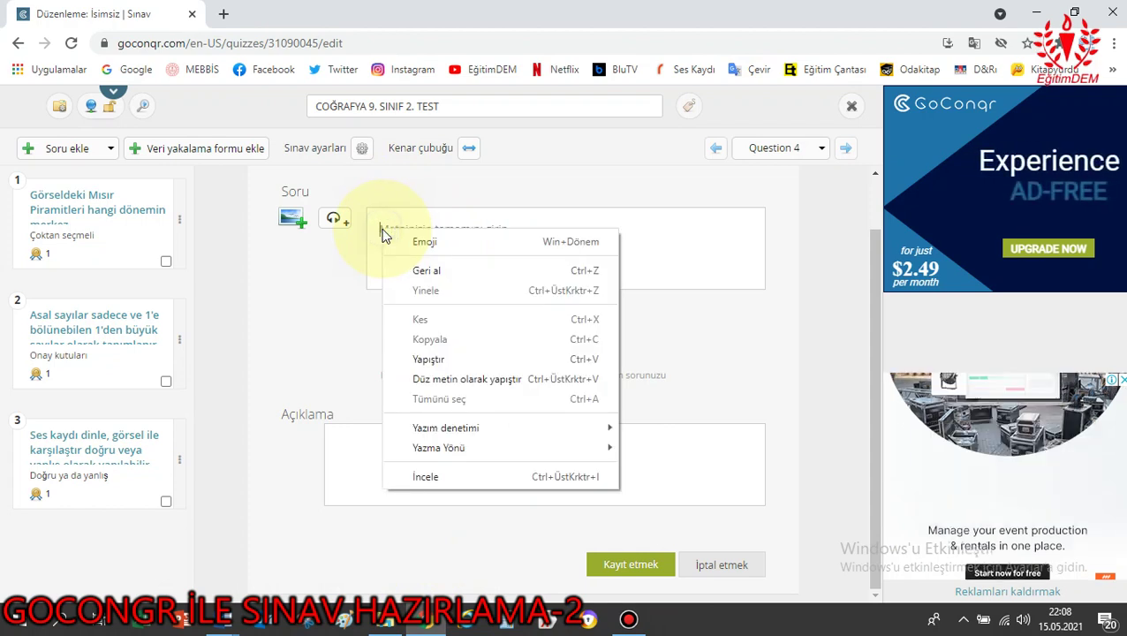
left_click(430, 362)
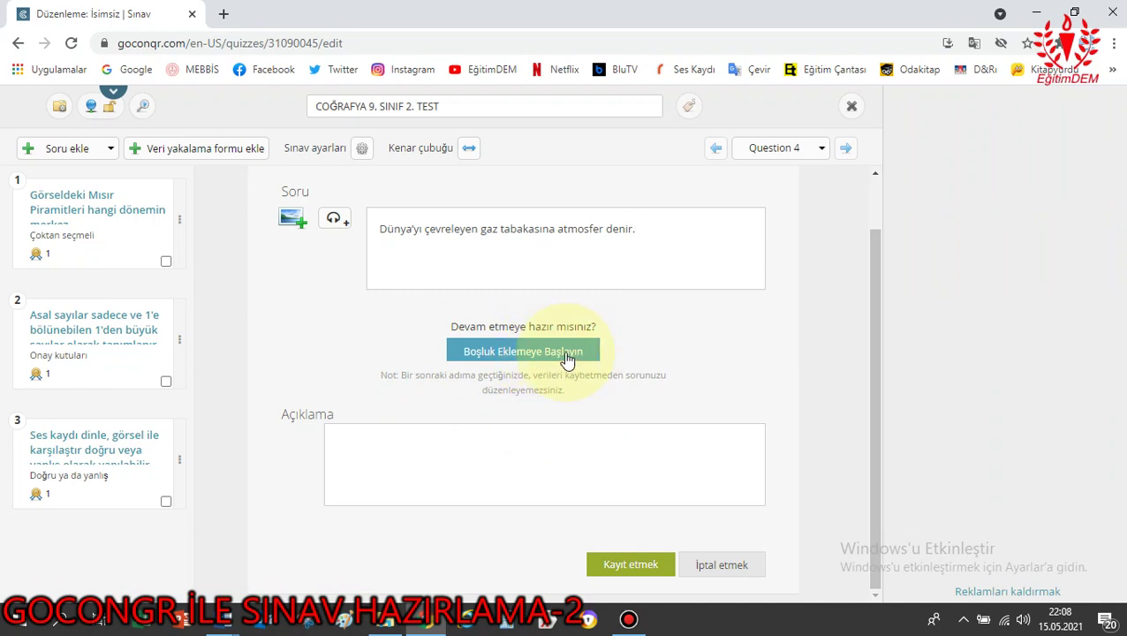
Start adding blanks to question 4 and switch the translated page back to English (İngilizce).
left_click(574, 351)
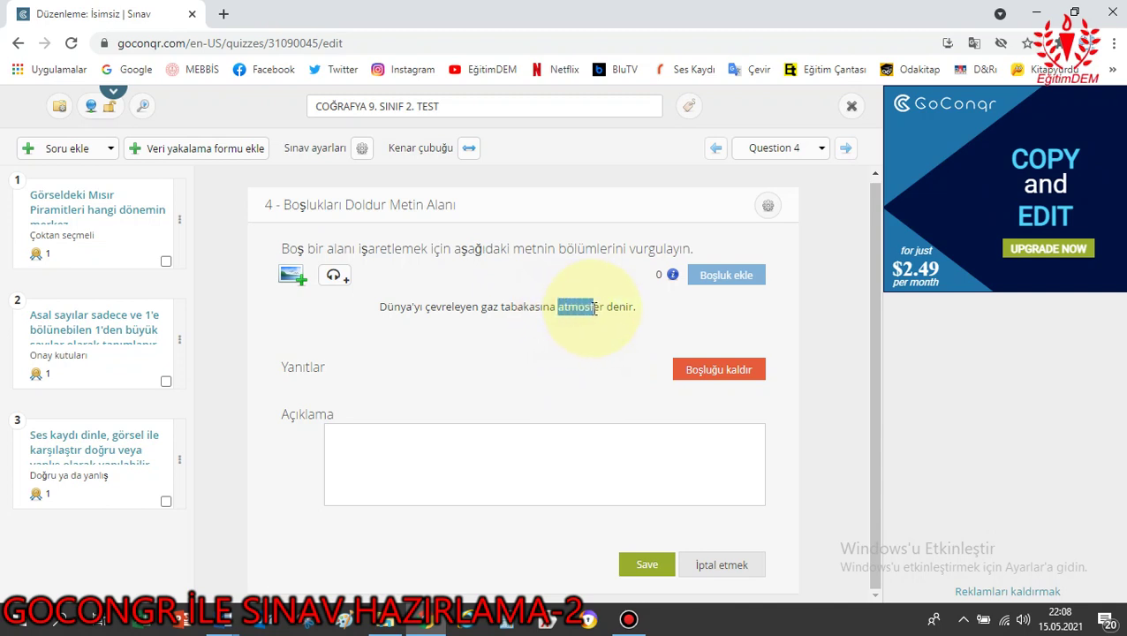
left_click(570, 305)
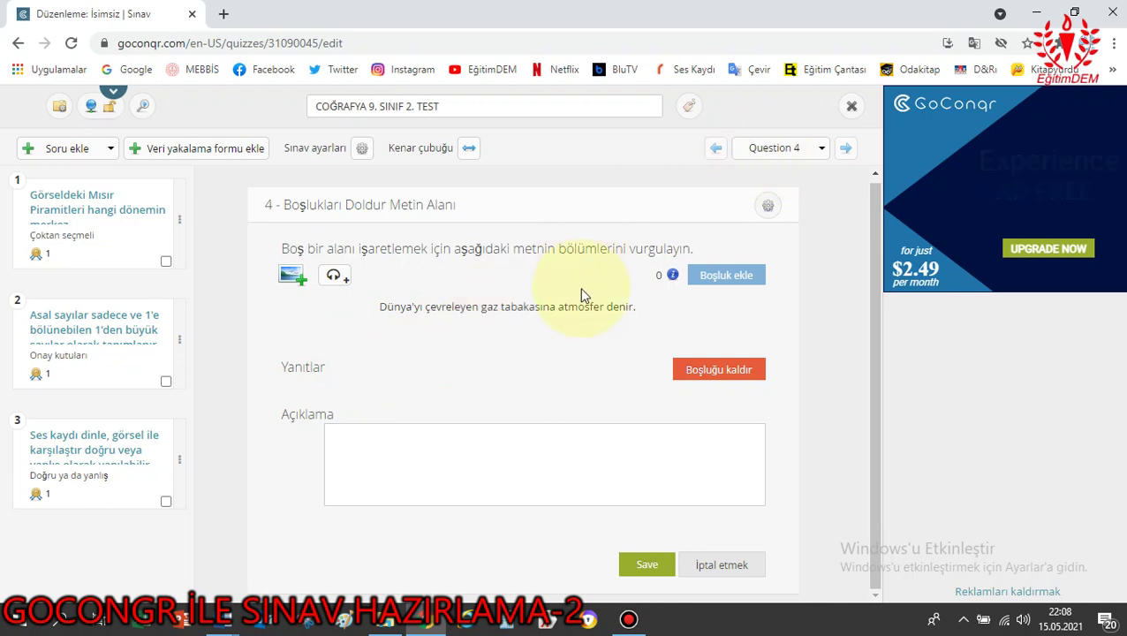
left_click(972, 44)
left_click(871, 76)
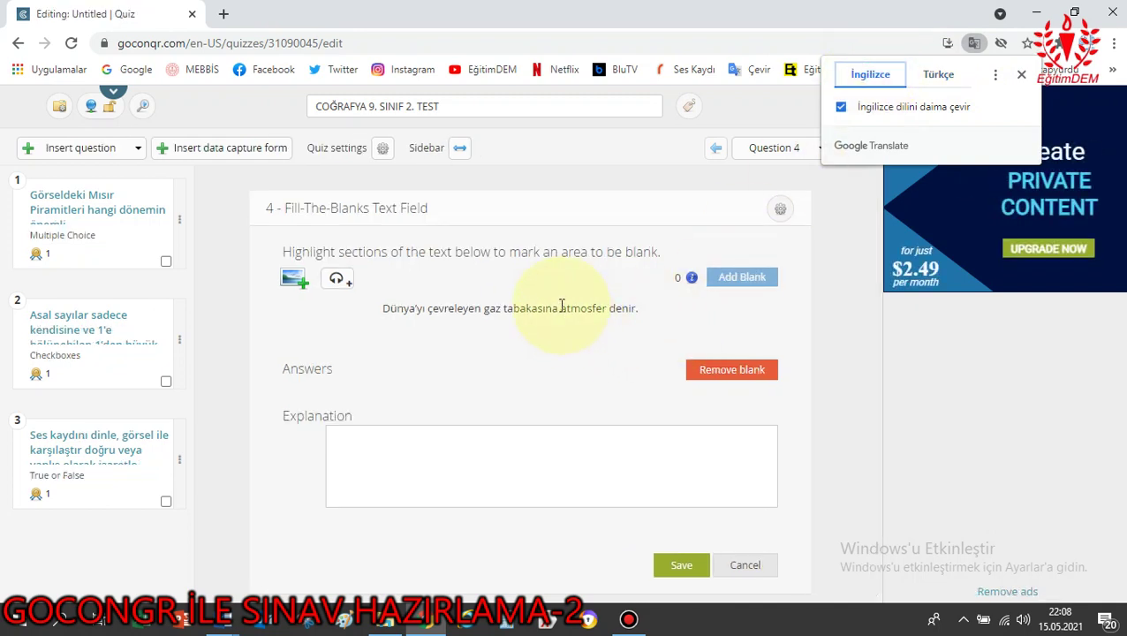
Turn the word atmosfer in the sentence into a blank and save question 4.
left_click_drag(561, 307, 609, 308)
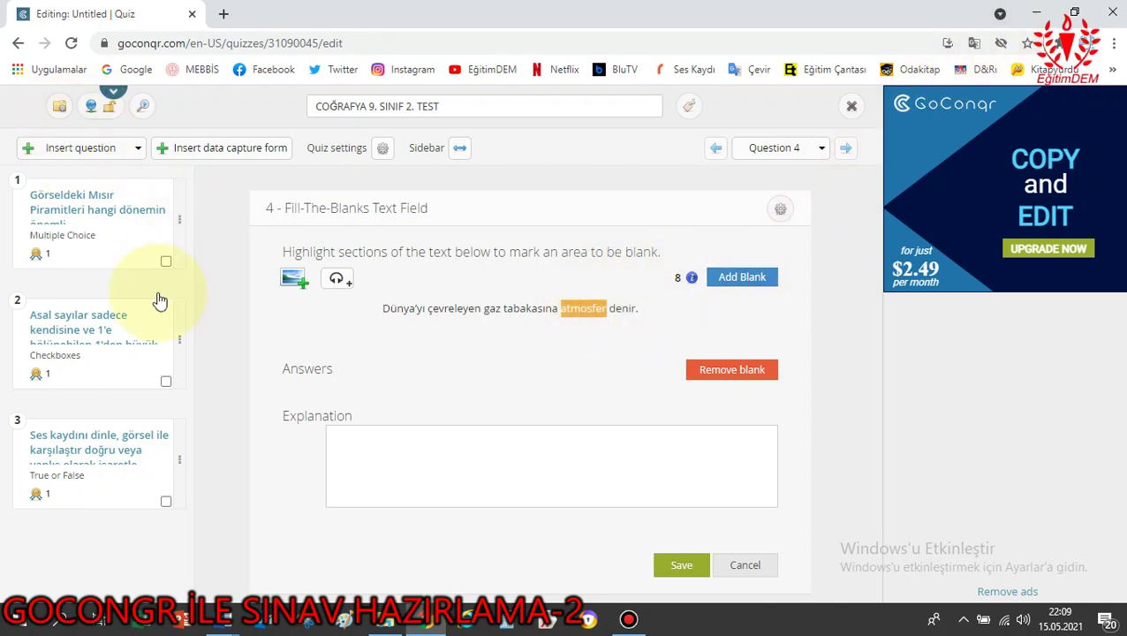
left_click(752, 284)
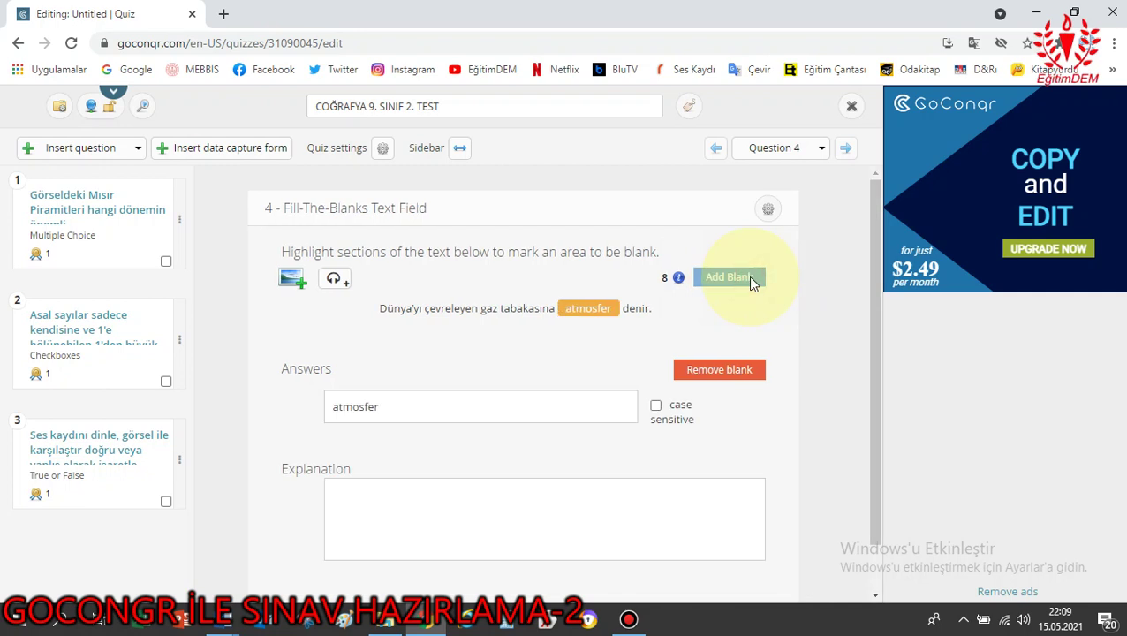
left_click_drag(407, 405, 336, 406)
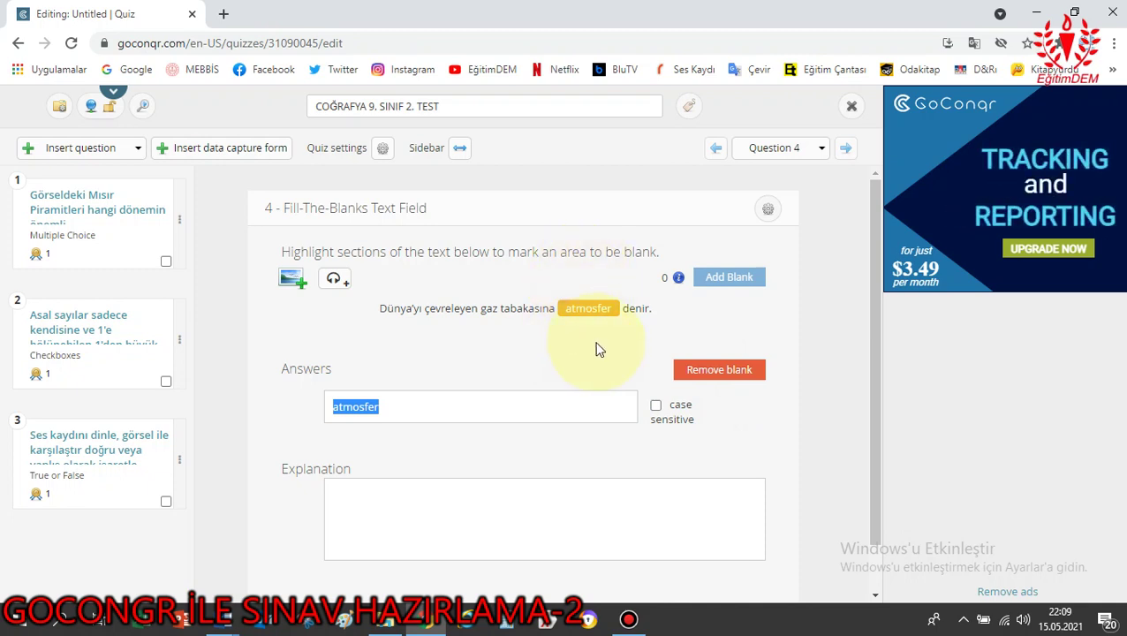
scroll(606, 314, "down", 1)
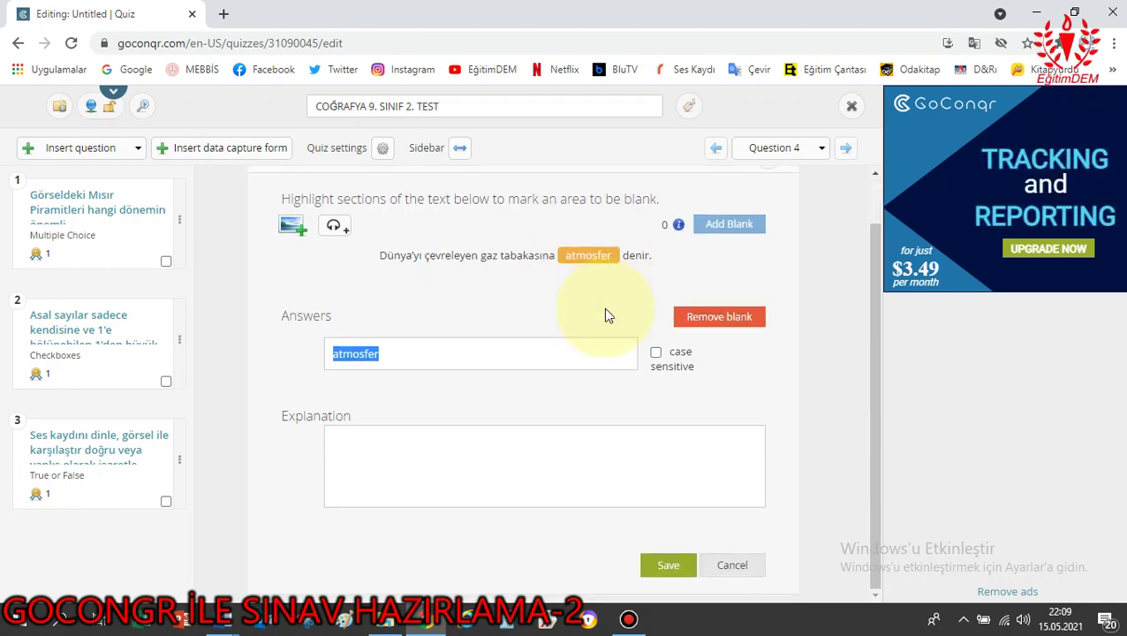
left_click(664, 566)
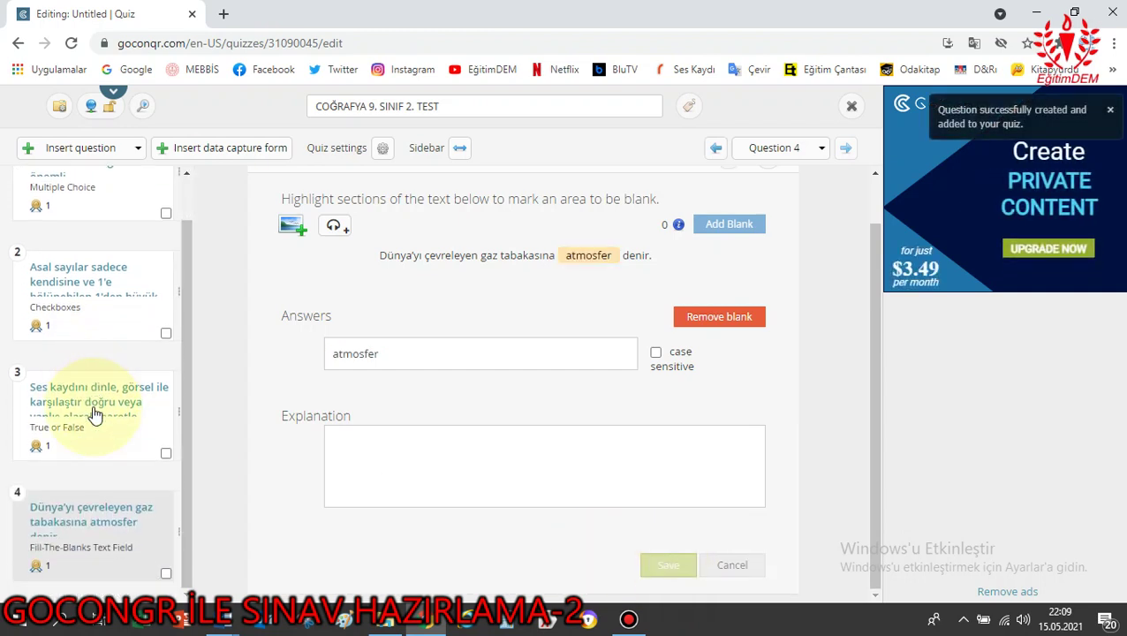
Insert a fill-the-blanks question with dropdown as question 5 and switch to the BOŞLUK DOLDURMA document in Word.
scroll(296, 421, "up", 1)
left_click(69, 150)
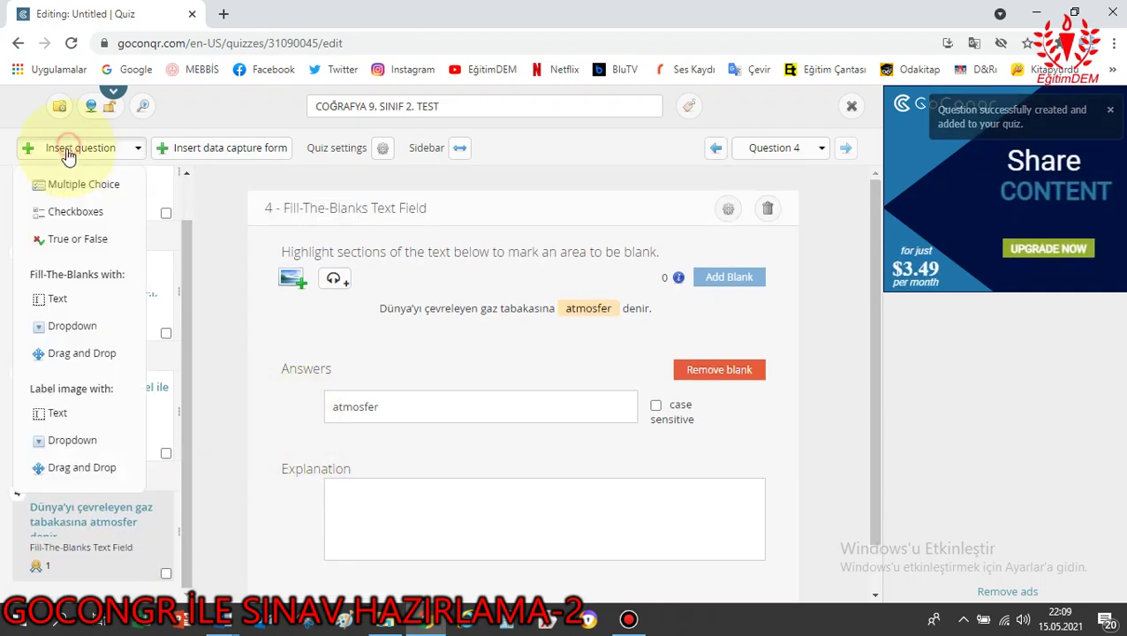
left_click(75, 327)
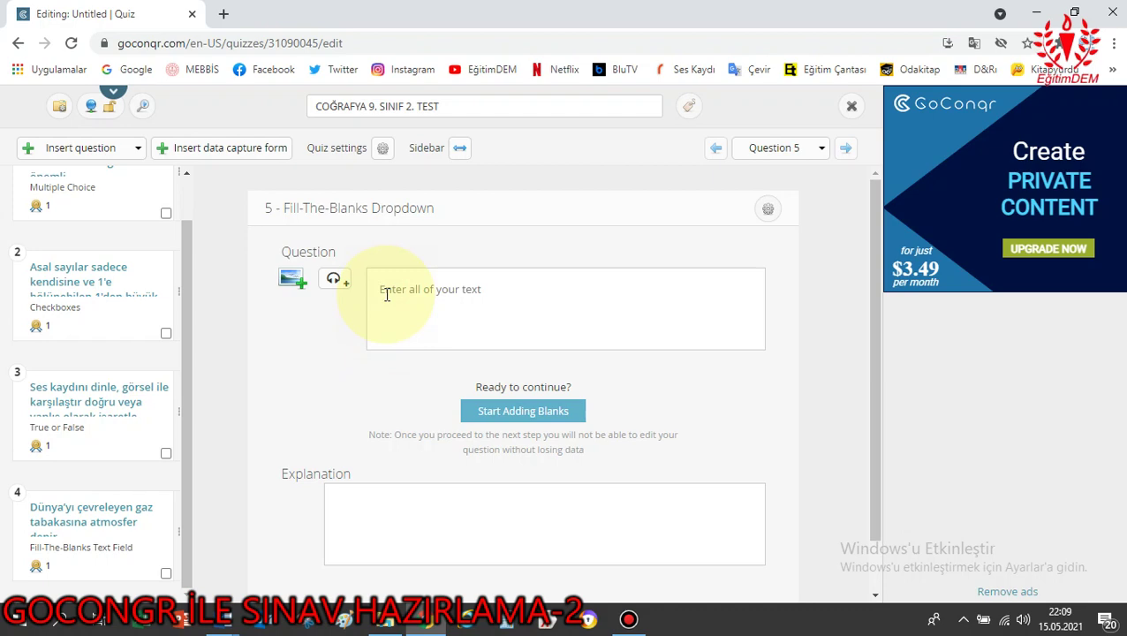
left_click(231, 622)
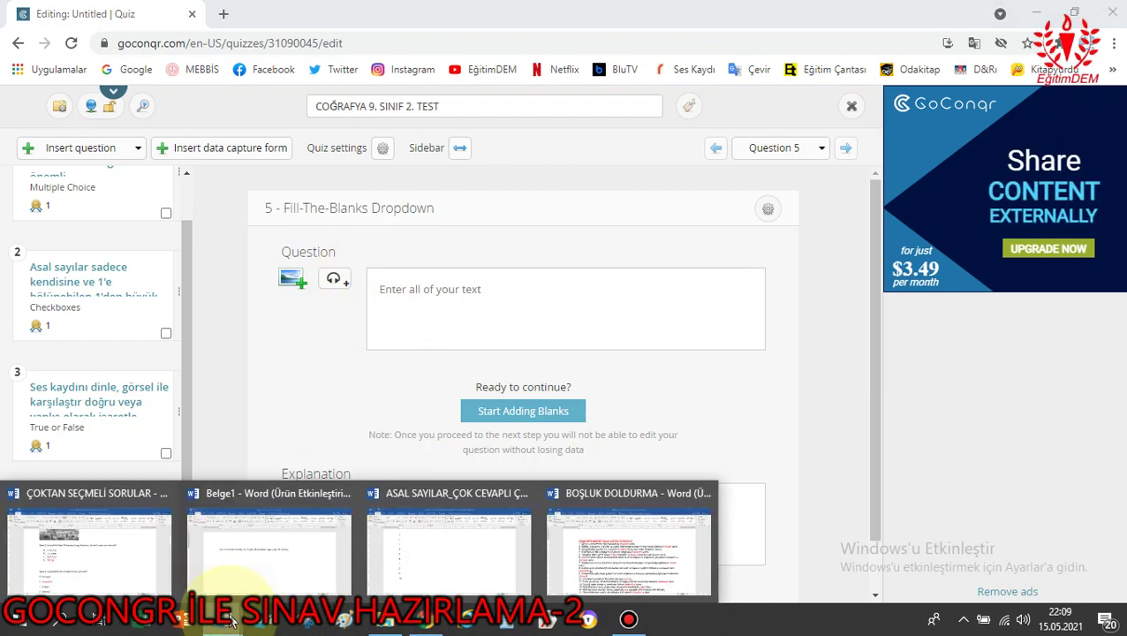
left_click(619, 552)
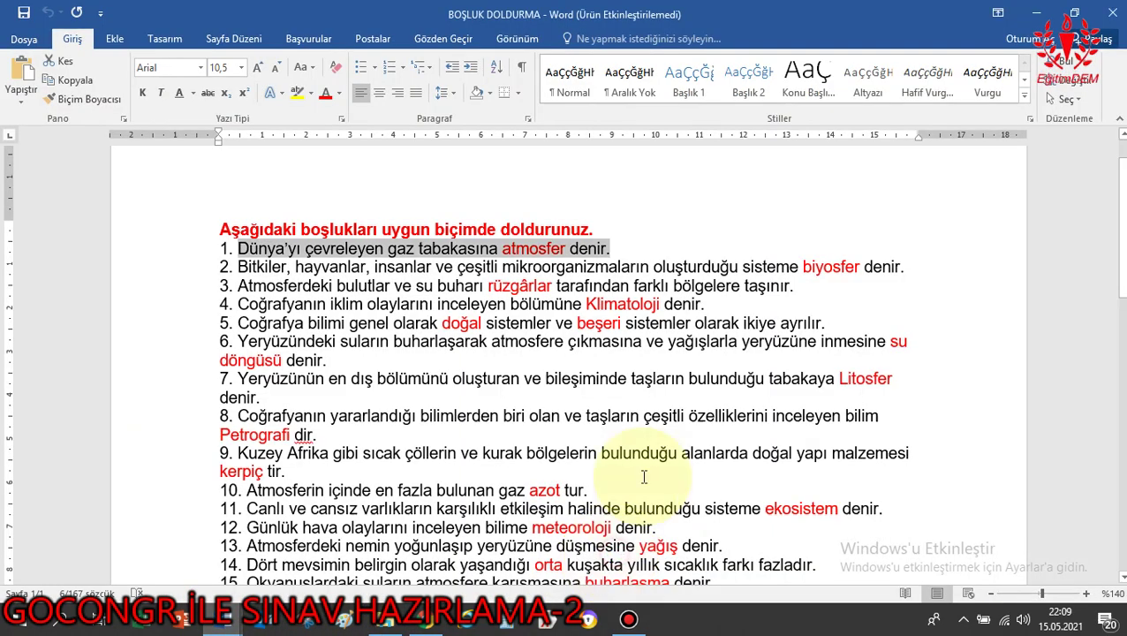
Copy "Bitkiler, hayvanlar, insanlar ve çeşitli mikroorganizmaların oluşturduğu sisteme biyosfer denir." from the Word document into the text of question 5 in Chrome.
left_click(593, 408)
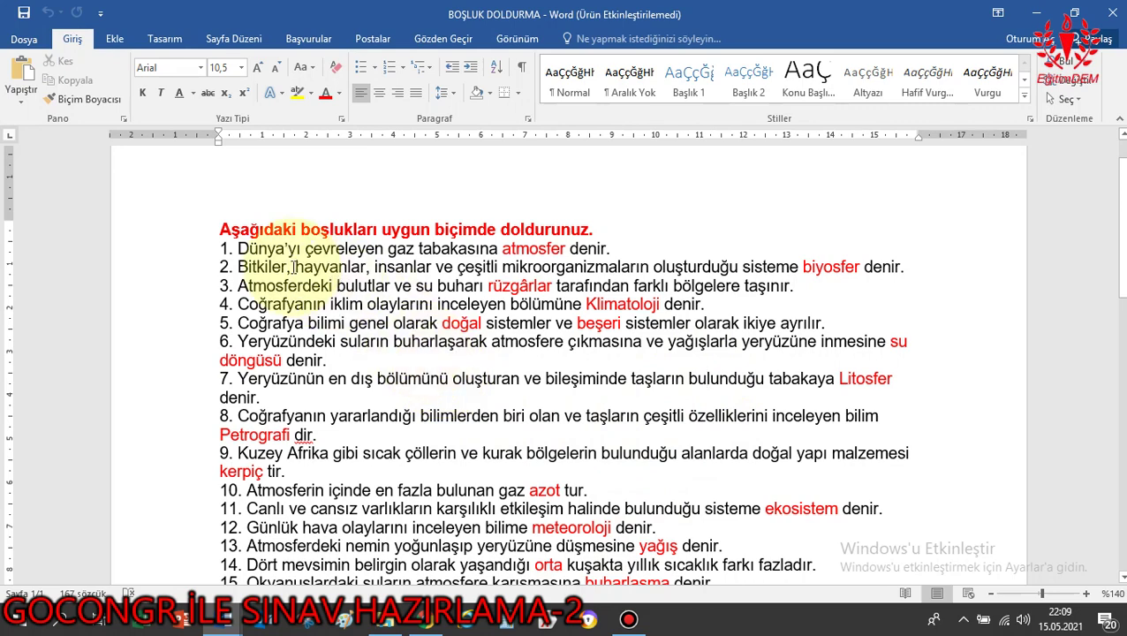
left_click_drag(241, 266, 905, 267)
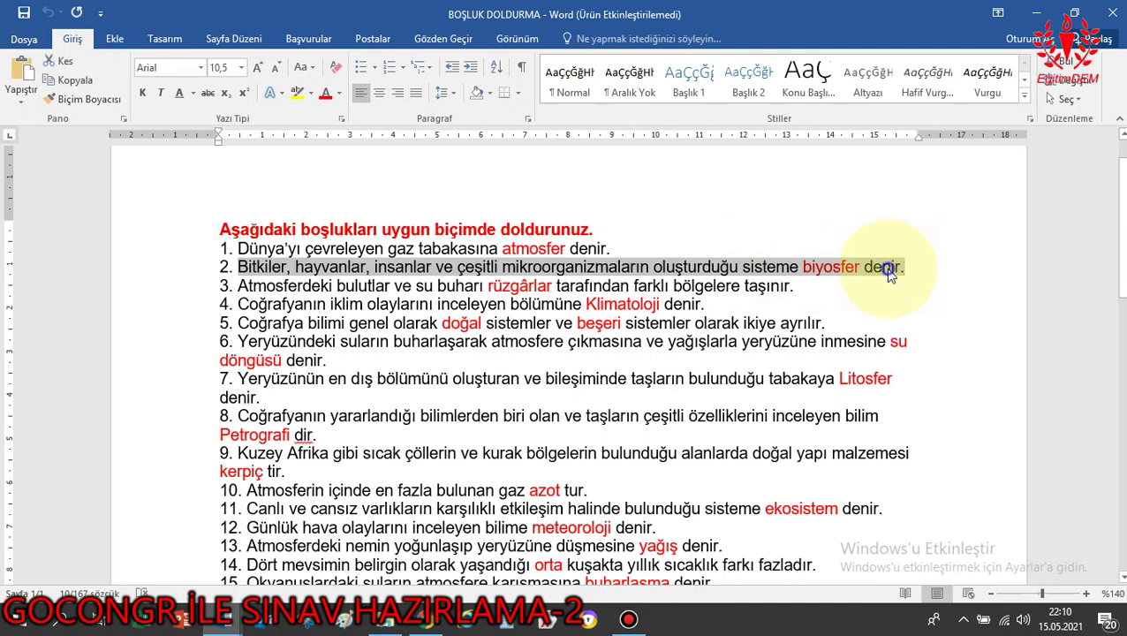
right_click(927, 267)
left_click(945, 296)
key("alt+Tab")
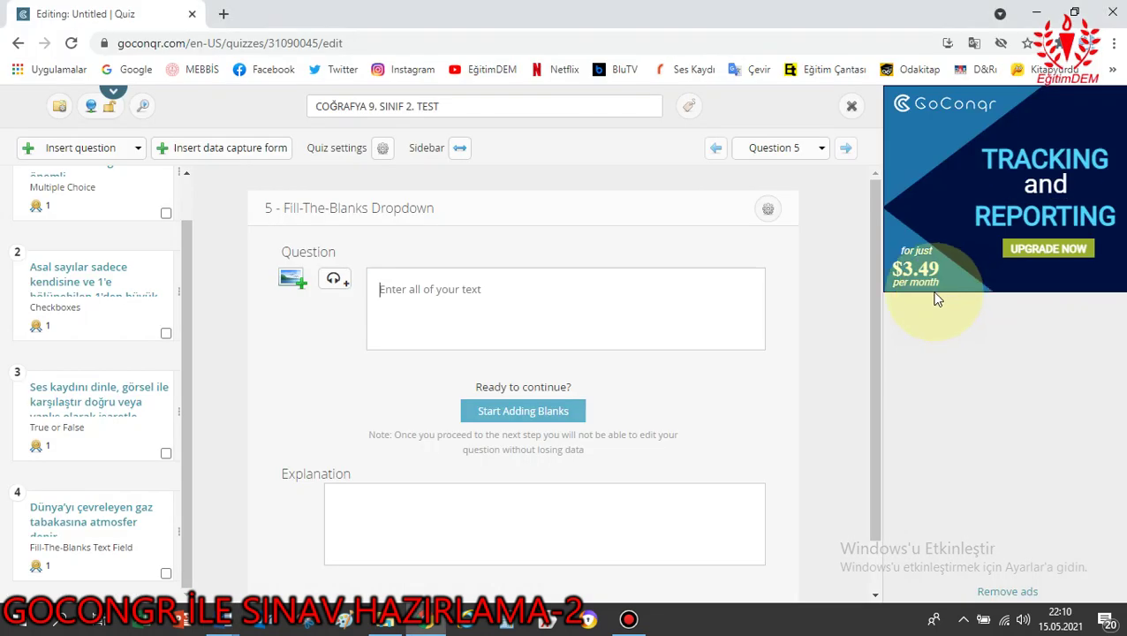
right_click(385, 291)
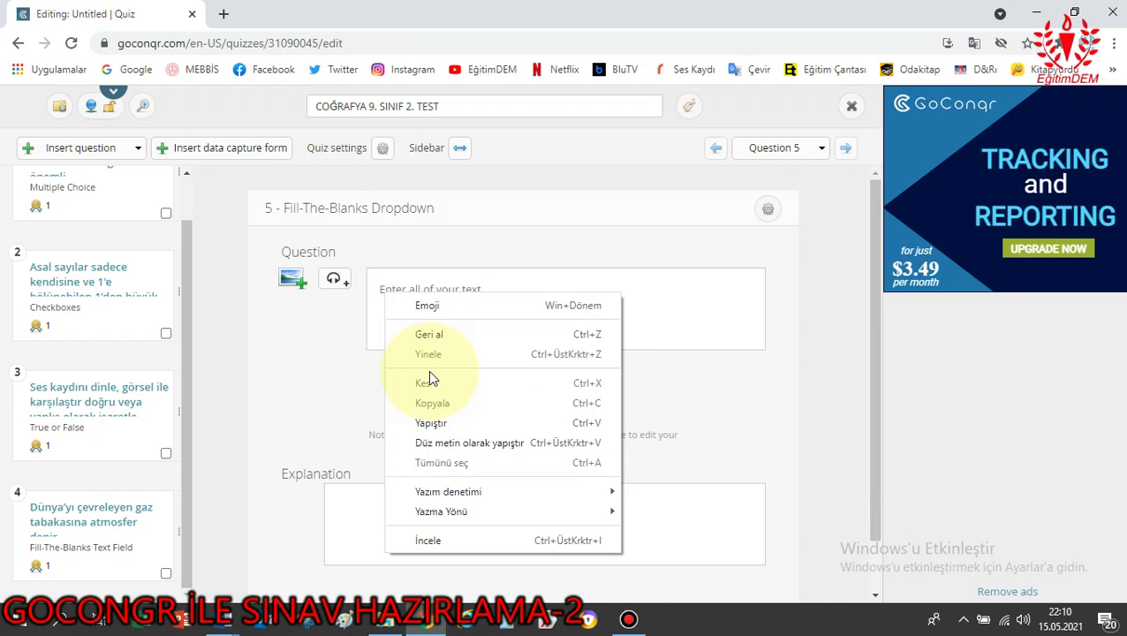
left_click(428, 419)
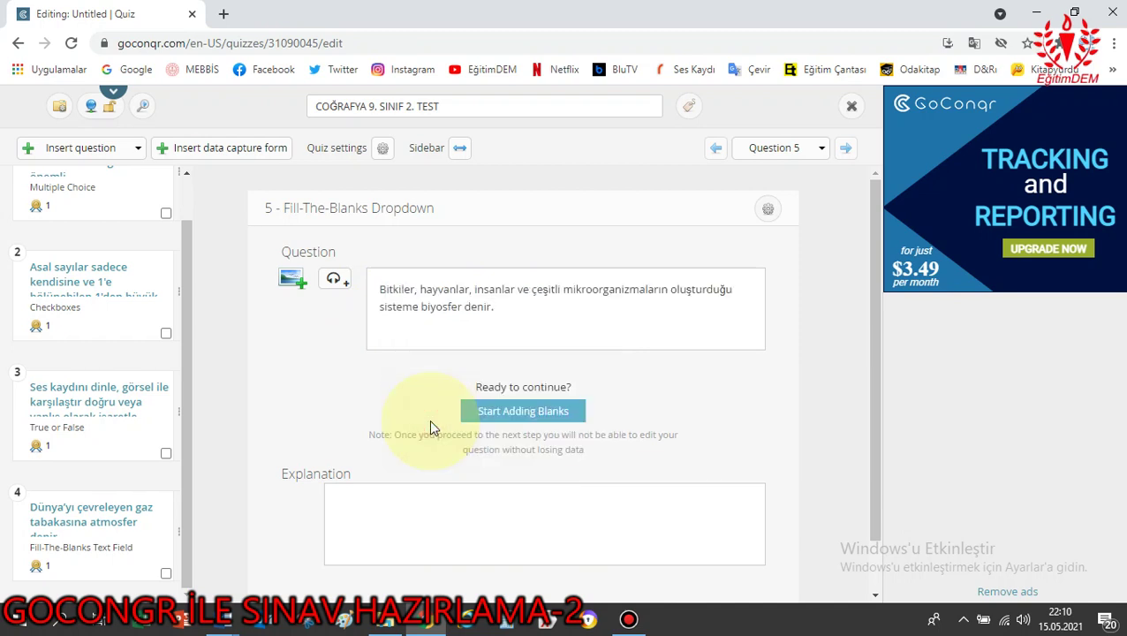
Turn the word biyosfer in question 5's sentence into a blank and mark biyosfer as the correct dropdown option.
left_click(494, 415)
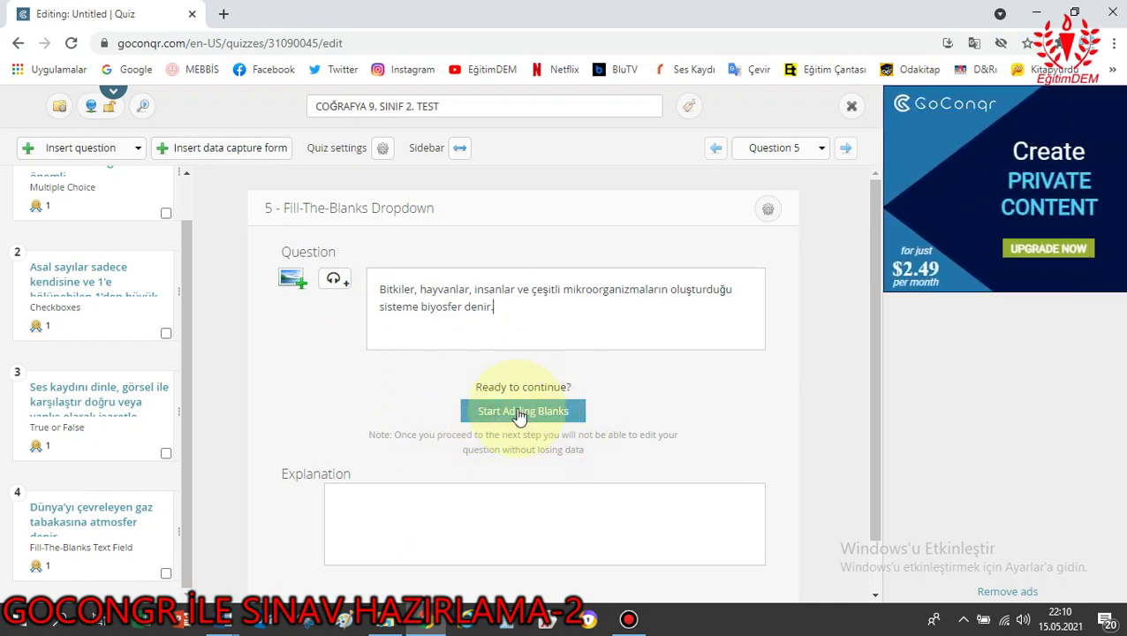
left_click(521, 415)
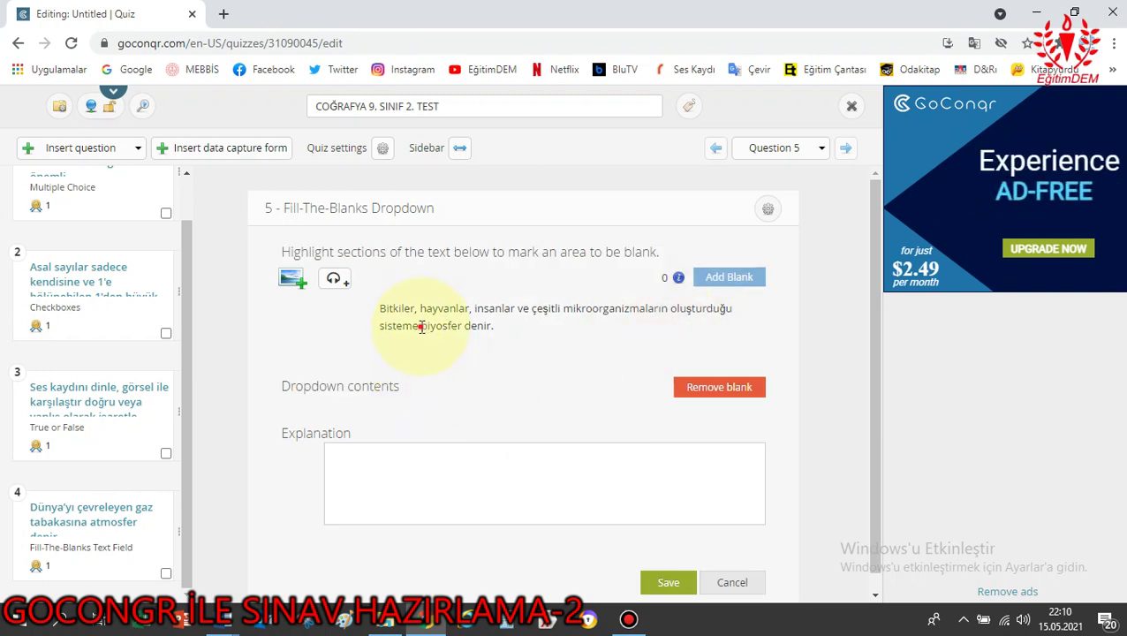
left_click_drag(421, 327, 451, 329)
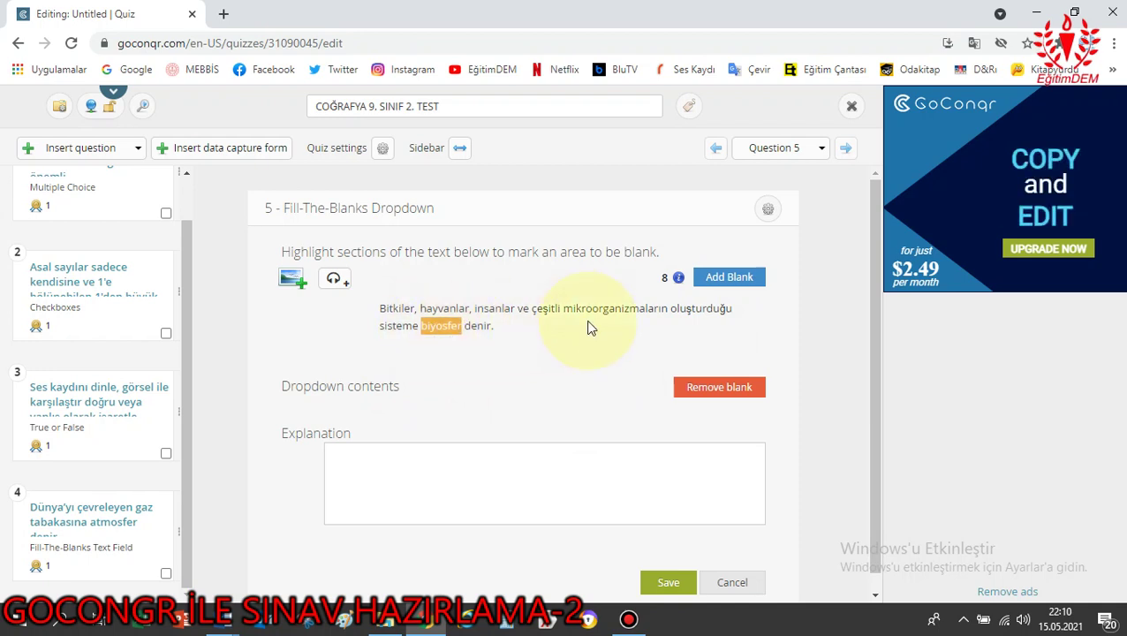
left_click(730, 281)
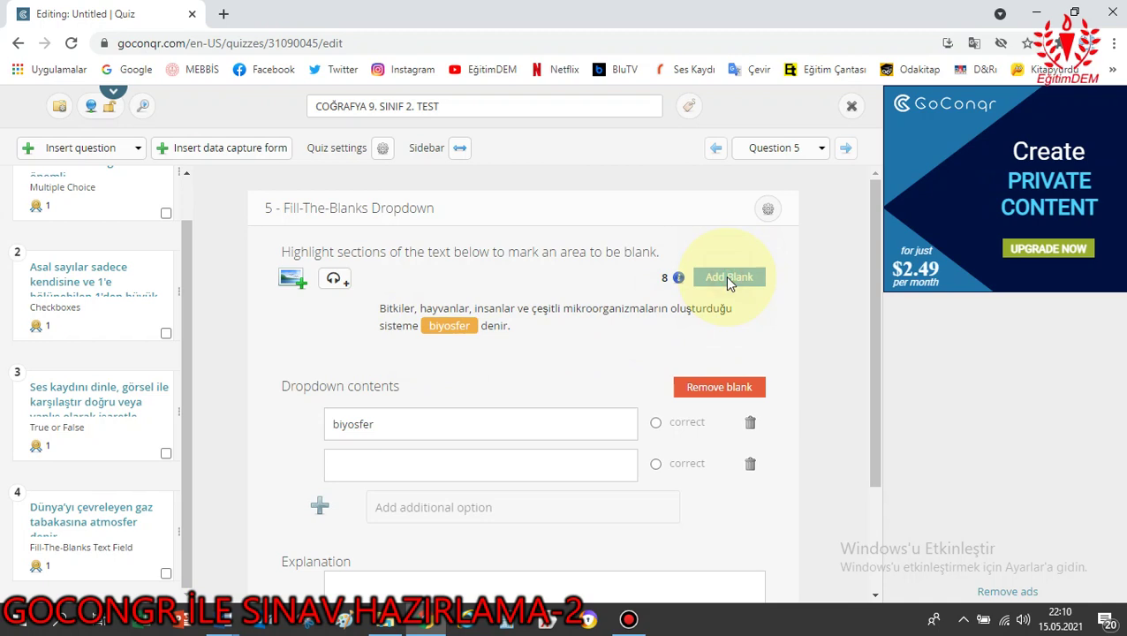
left_click(655, 422)
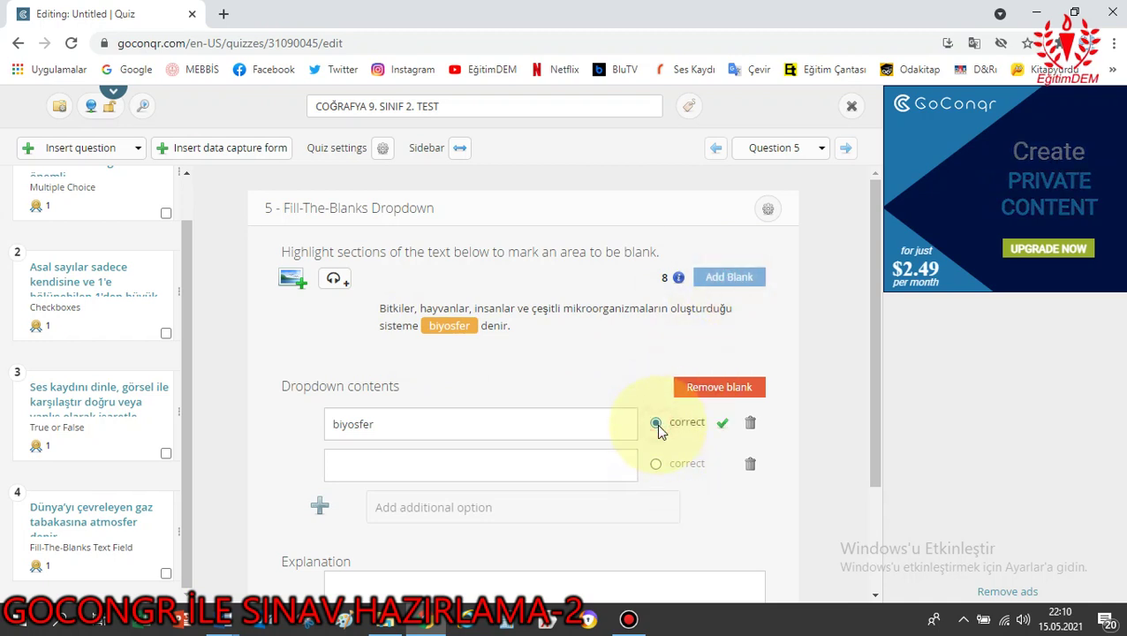
Copy the word atmosfer from sentence 1 of the Word document into the second dropdown option in Chrome.
left_click(398, 468)
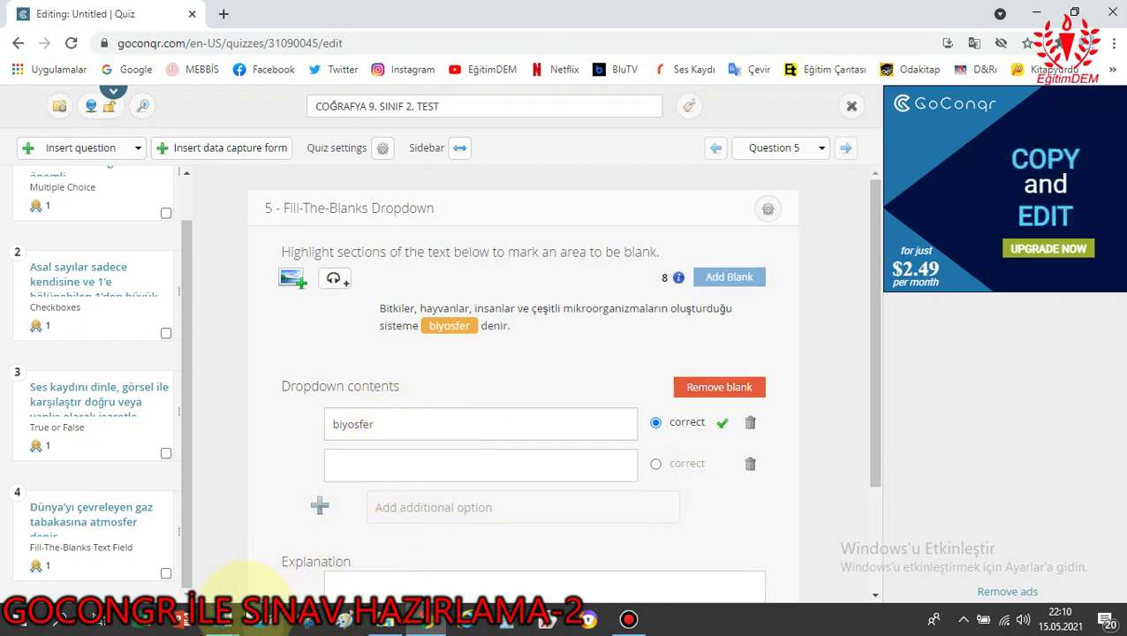
left_click(305, 618)
left_click(587, 565)
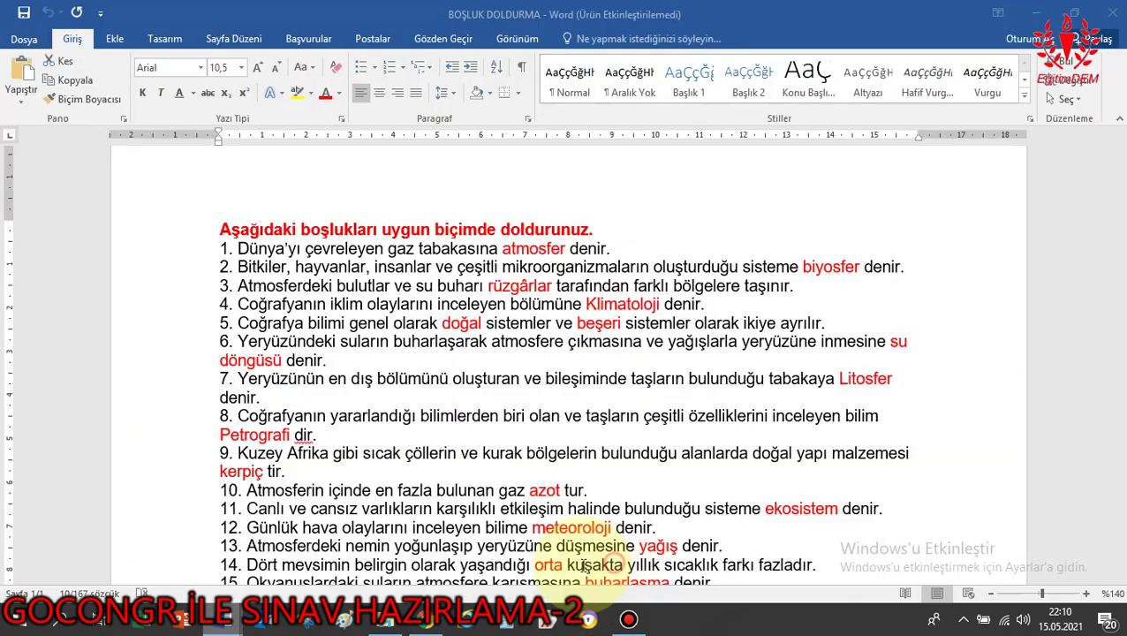
left_click(670, 303)
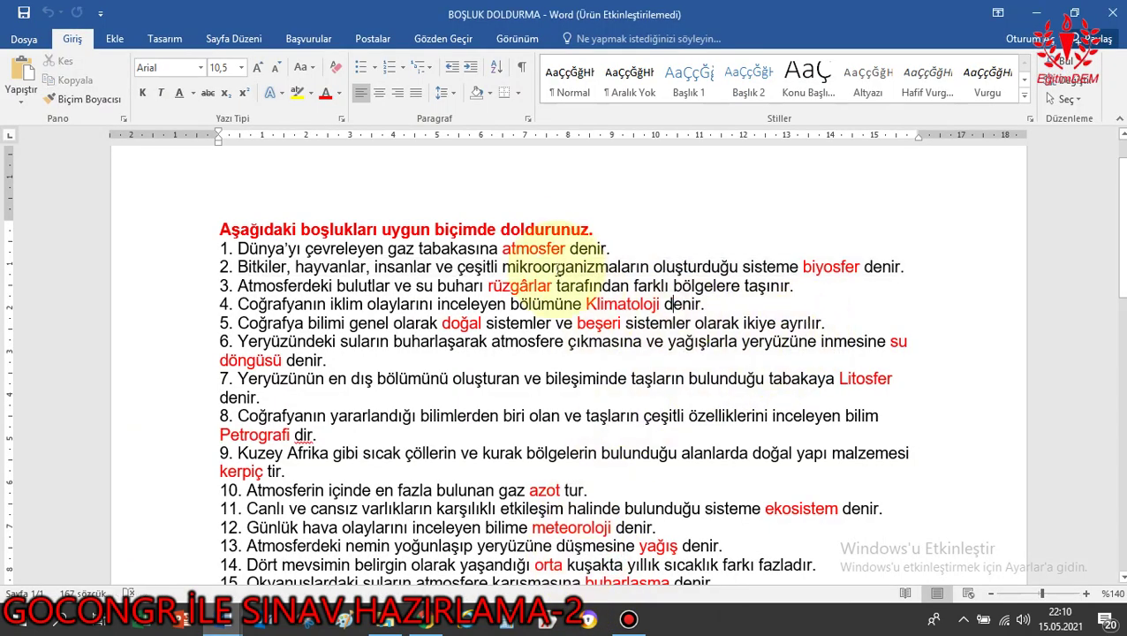
double_click(534, 249)
right_click(535, 254)
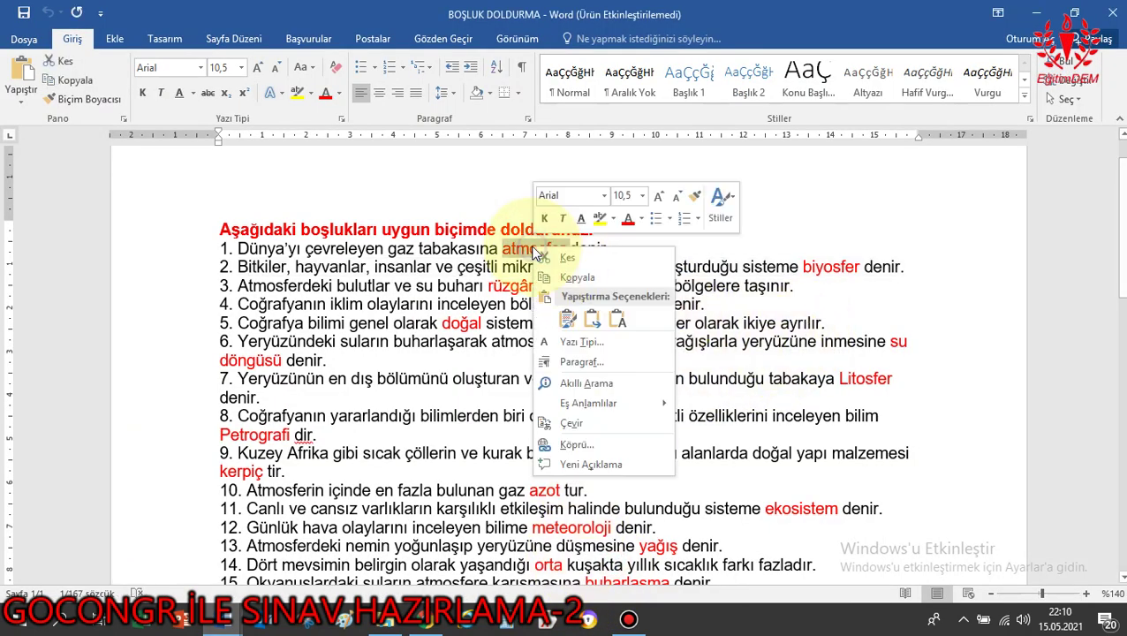
left_click(582, 278)
key("alt+Tab")
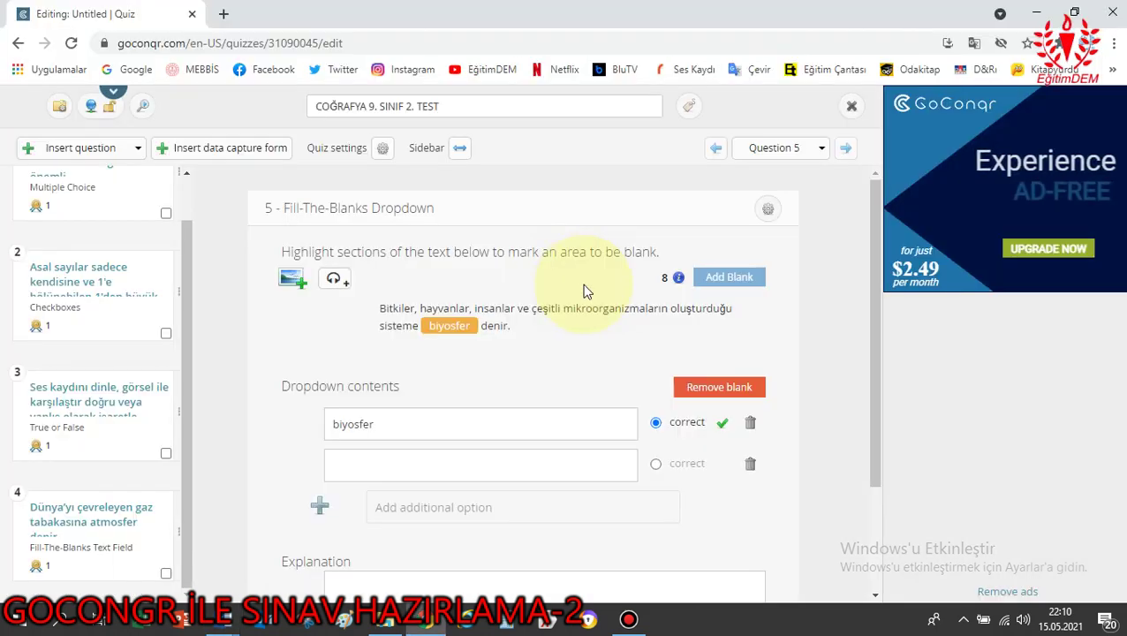
left_click(352, 465)
right_click(352, 466)
left_click(399, 340)
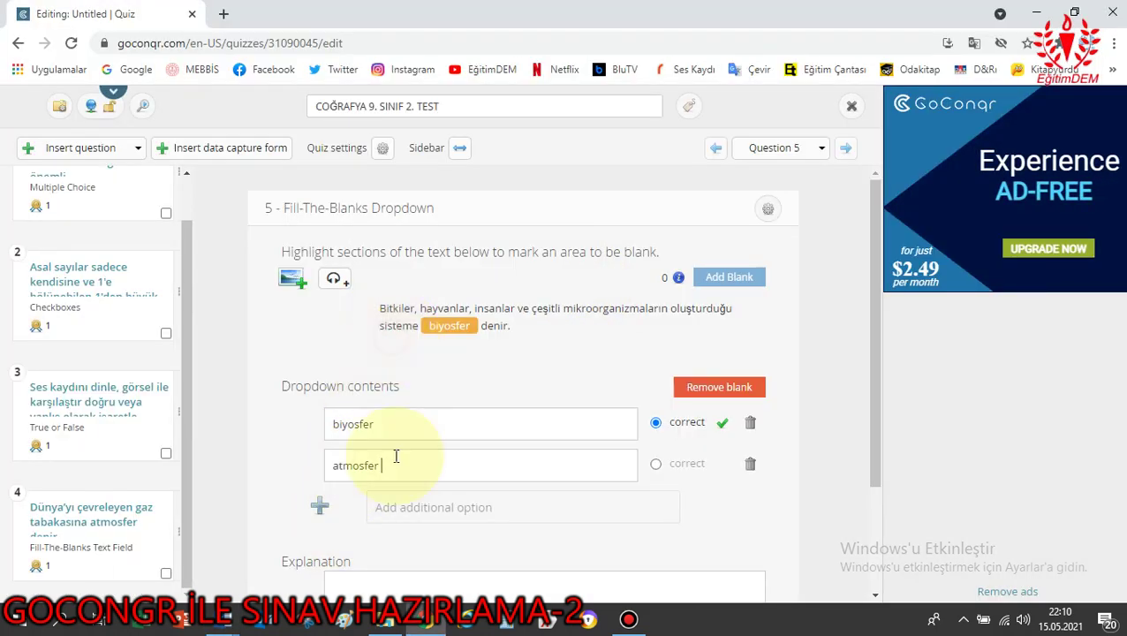
Add a third dropdown option and fill it with Litosfer, copied from sentence 7 of the Word document.
left_click(391, 507)
key("alt+Tab")
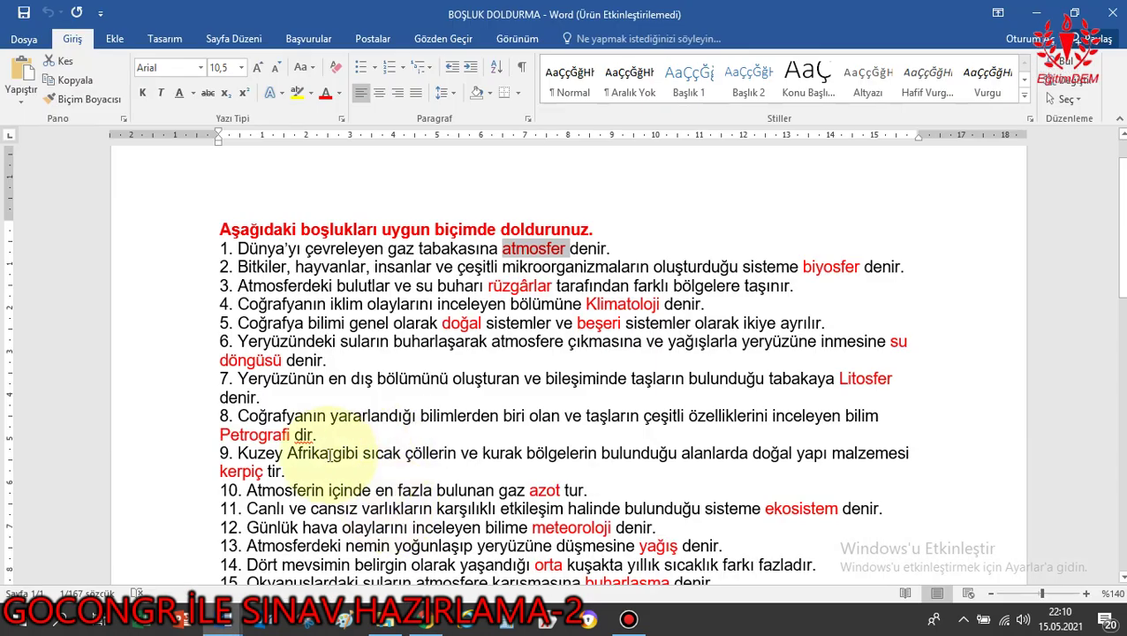
double_click(872, 380)
right_click(873, 380)
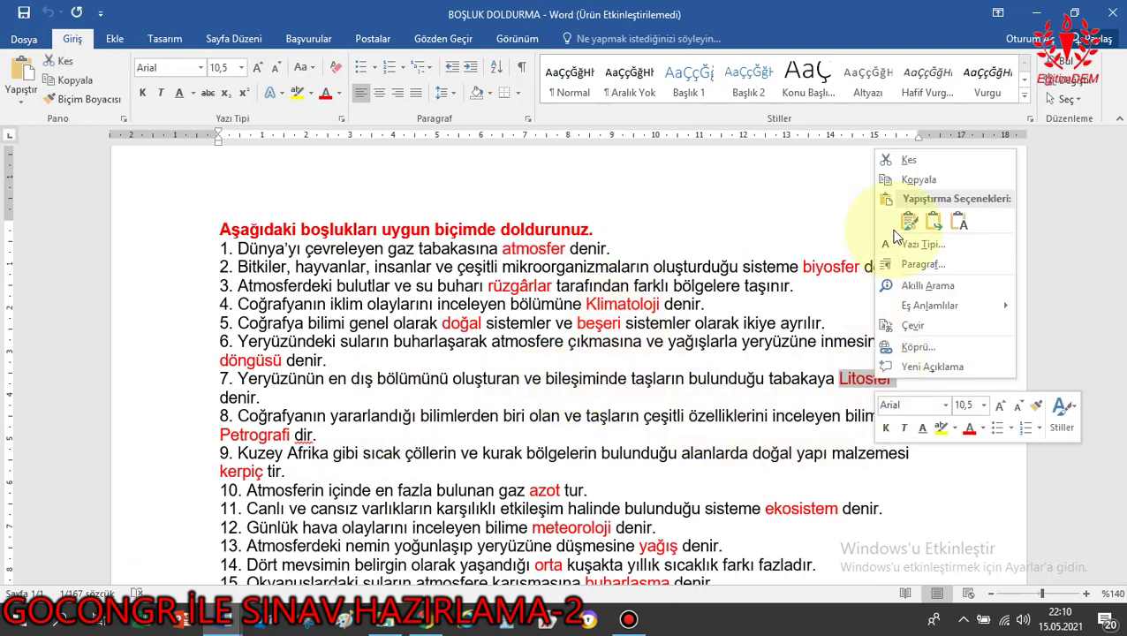
left_click(942, 175)
key("alt+Tab")
right_click(365, 505)
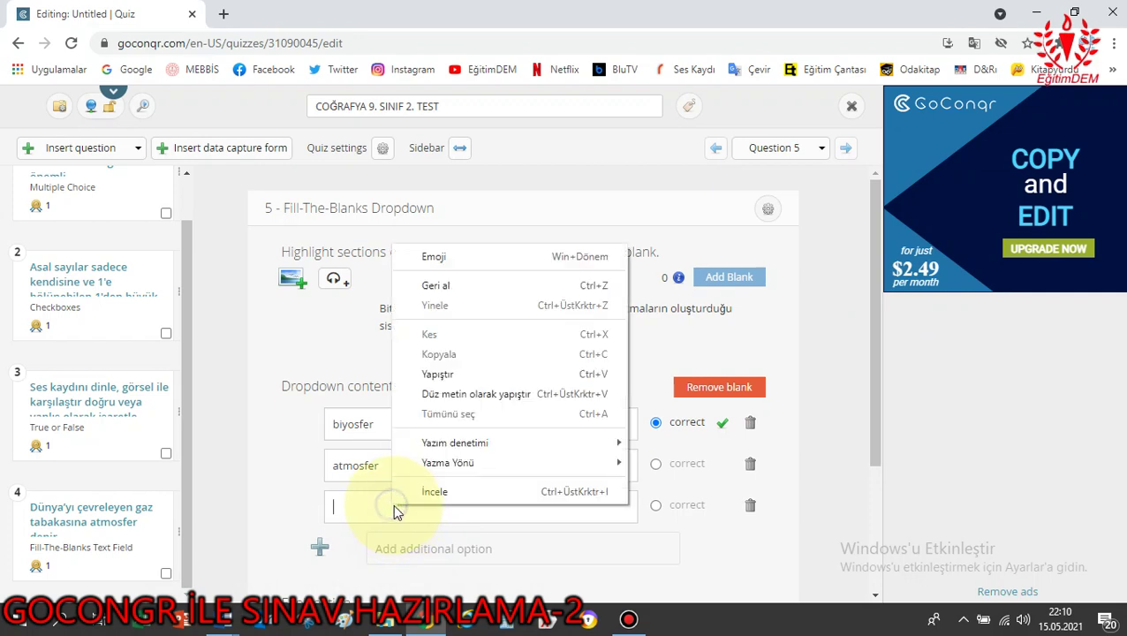
left_click(468, 386)
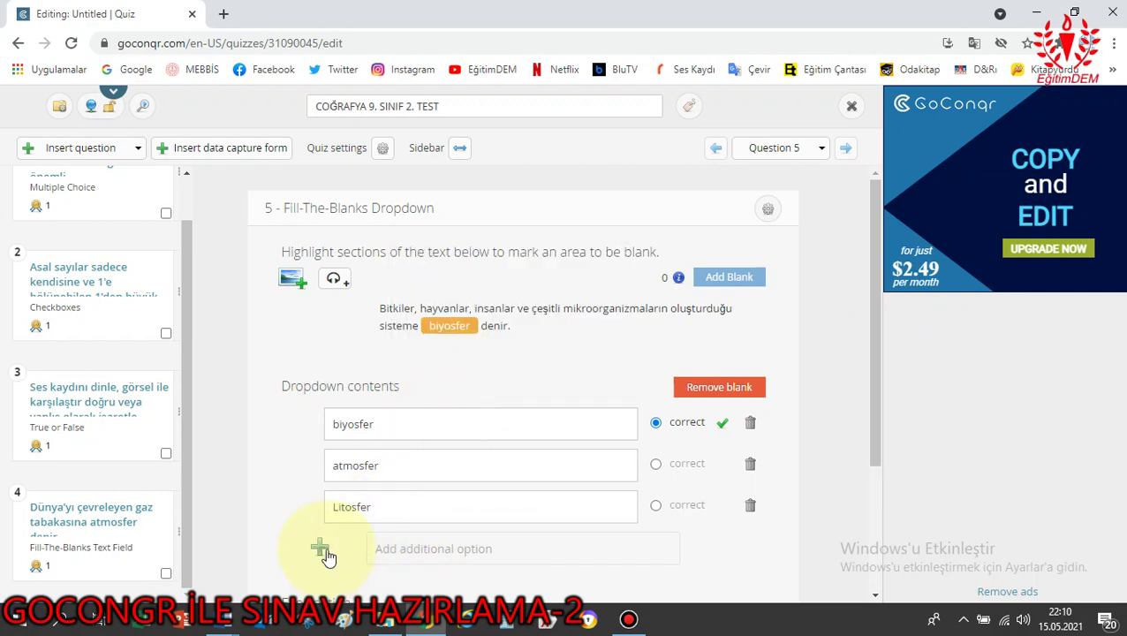
Add a fourth dropdown option and fill it with ekosistem, copied from sentence 11 of the Word document.
left_click(397, 548)
key("alt+Tab")
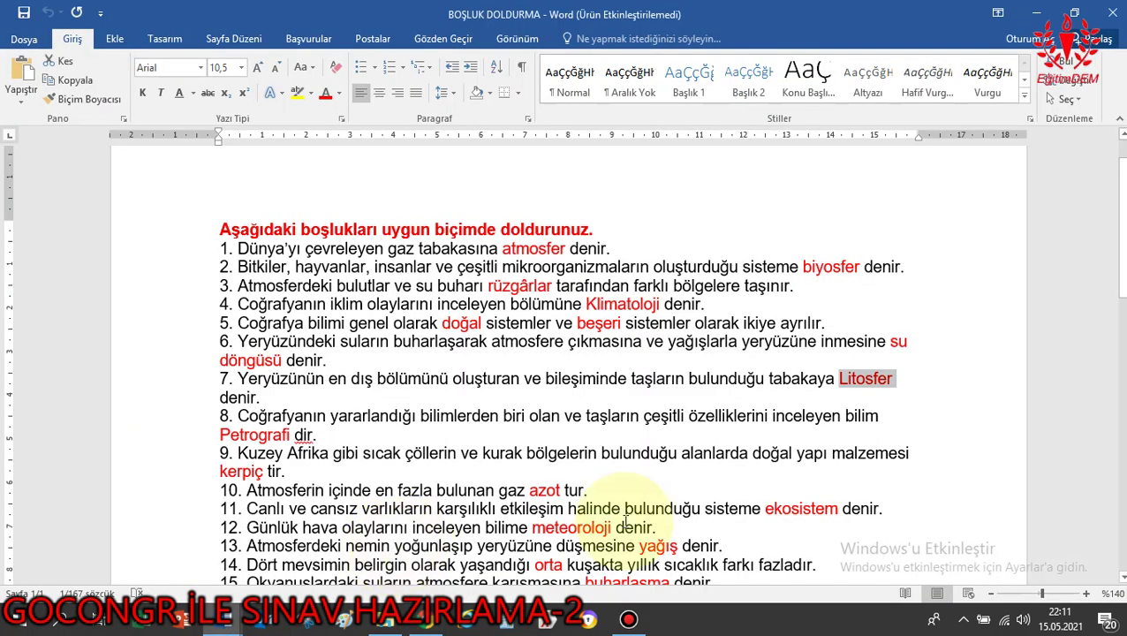
scroll(681, 495, "down", 4)
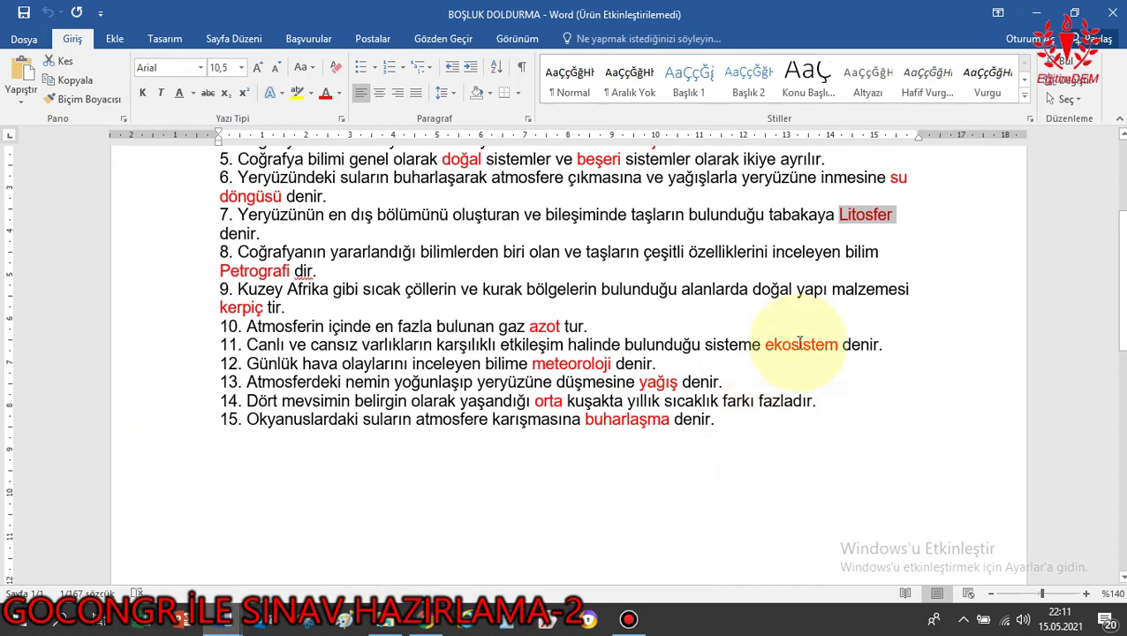
double_click(799, 344)
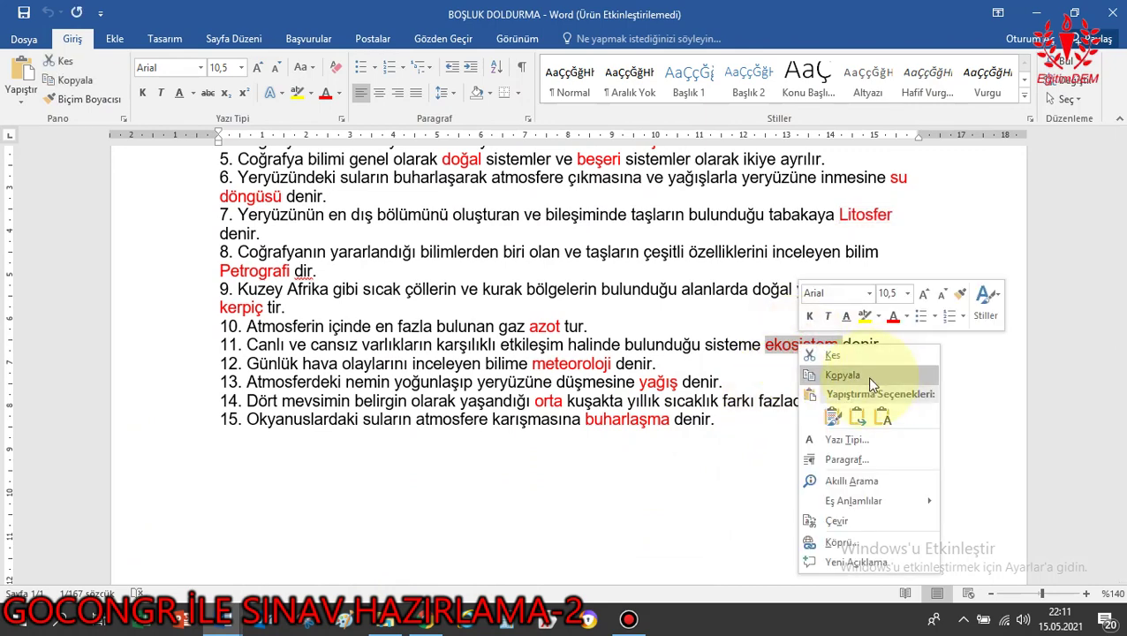
left_click(842, 375)
key("alt+Tab")
left_click(397, 543)
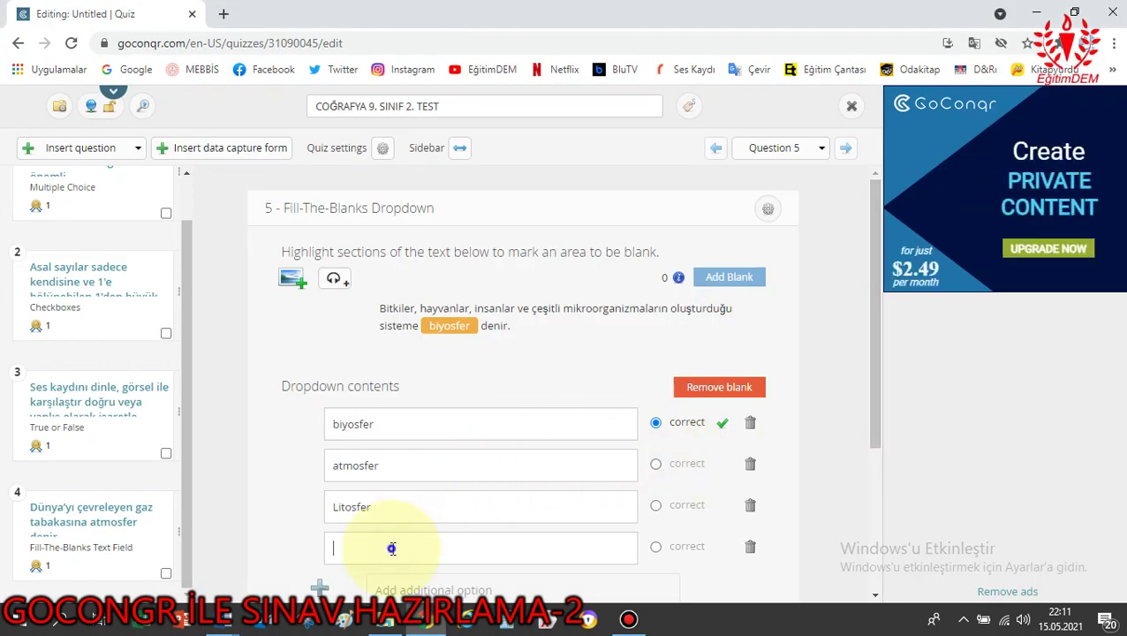
right_click(397, 543)
left_click(437, 420)
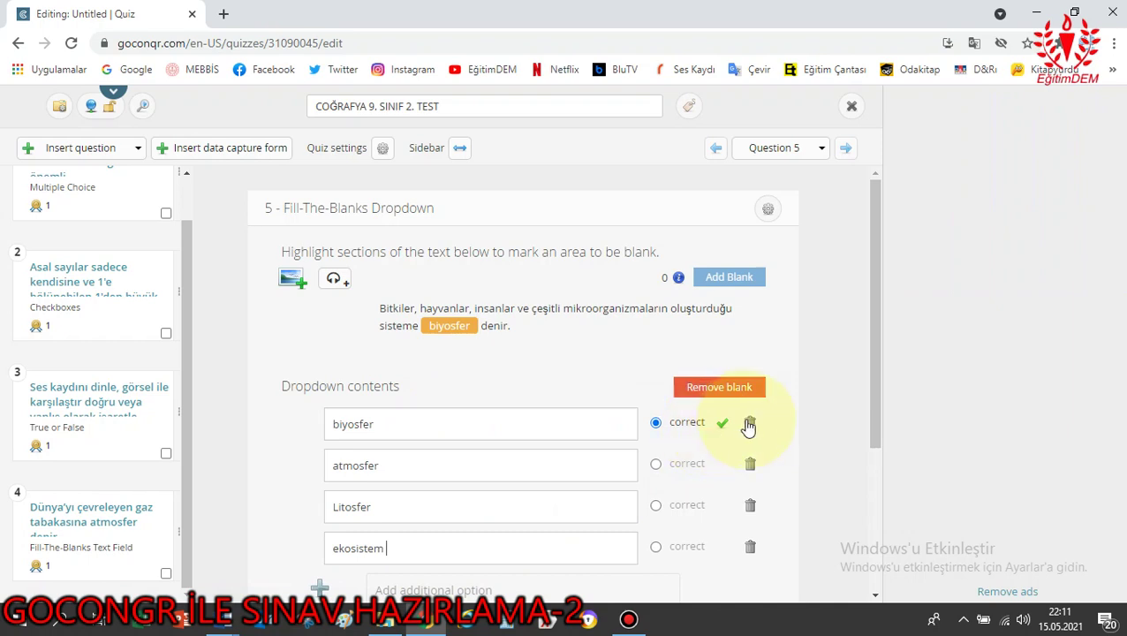
Save question 5 and bring it into view in the quiz's question list.
scroll(512, 393, "down", 3)
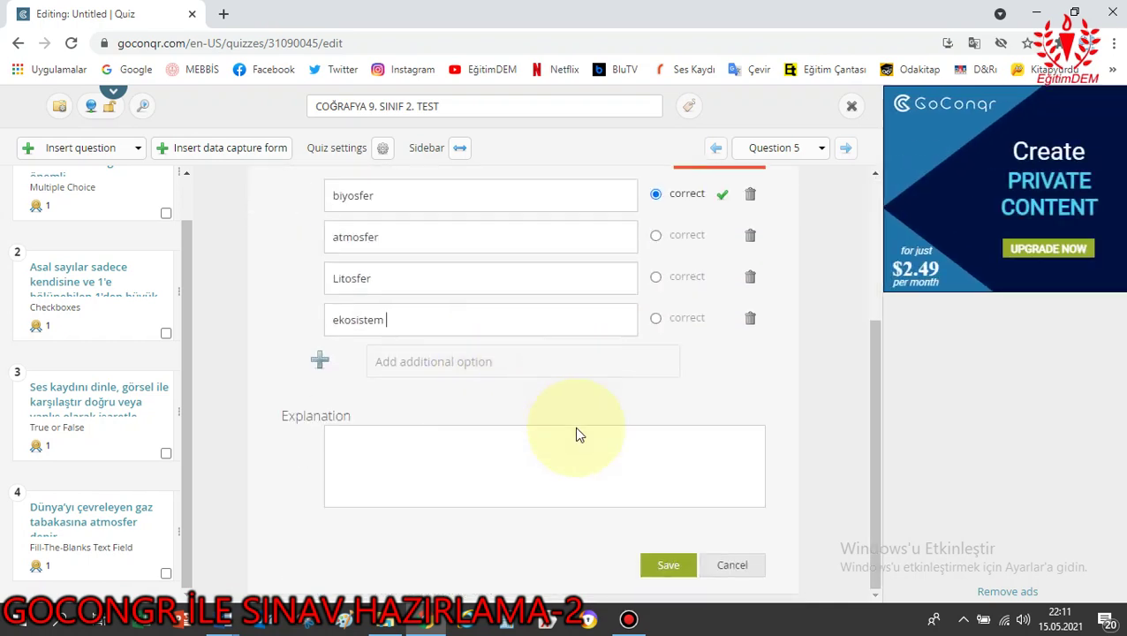
left_click(674, 571)
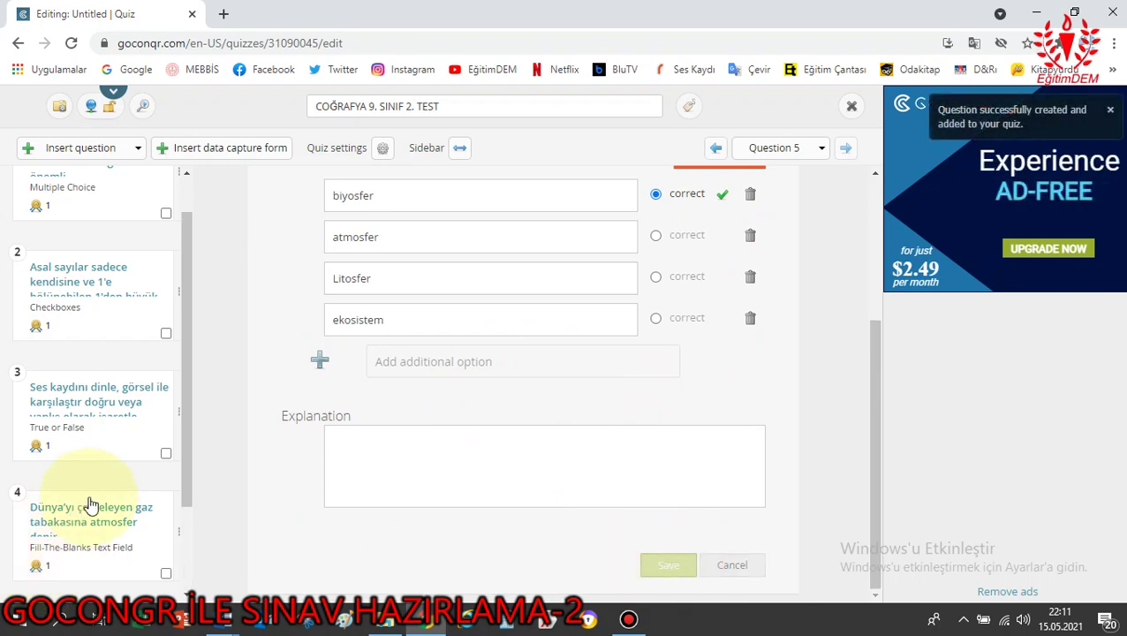
scroll(181, 570, "down", 2)
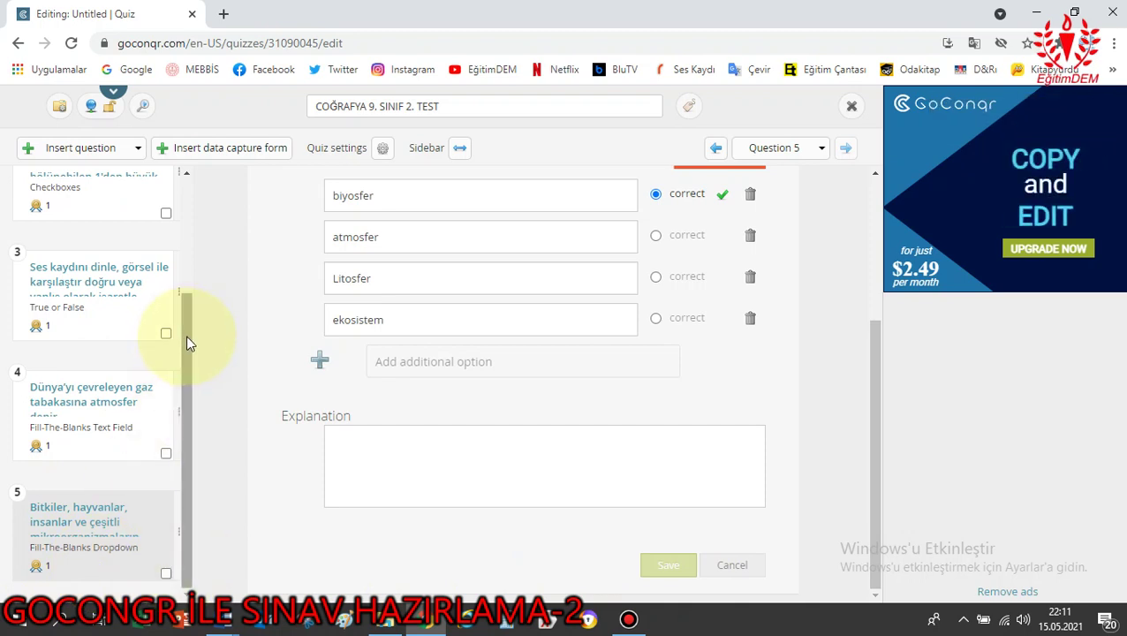
Insert a fill-the-blanks question with drag and drop as question 6 and switch to the BOŞLUK DOLDURMA document in Word.
left_click(98, 157)
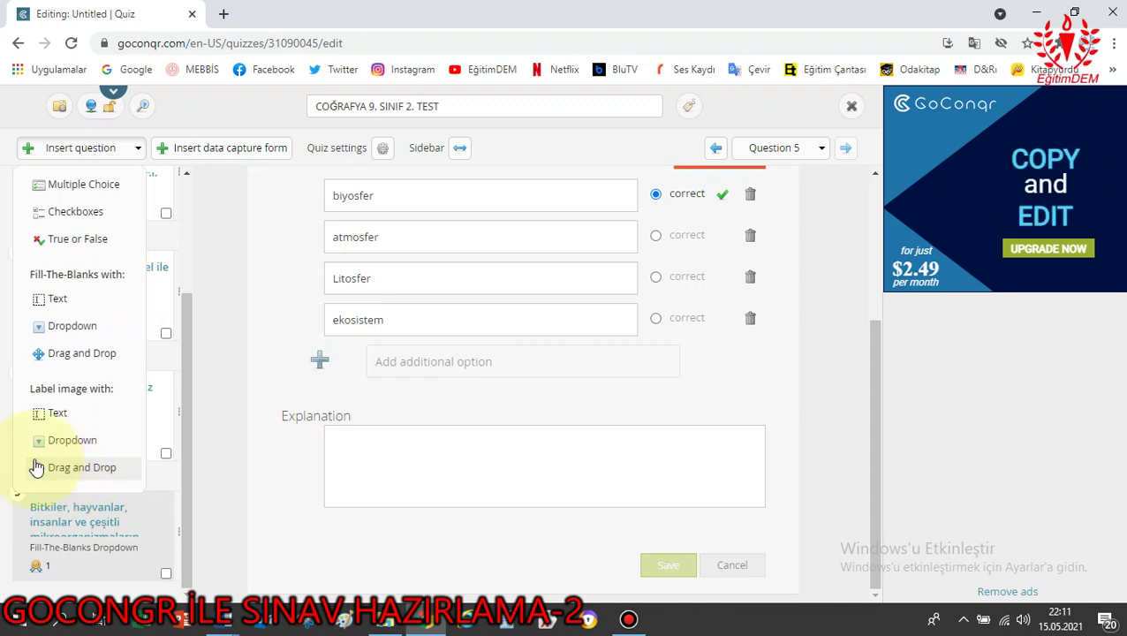
left_click(80, 355)
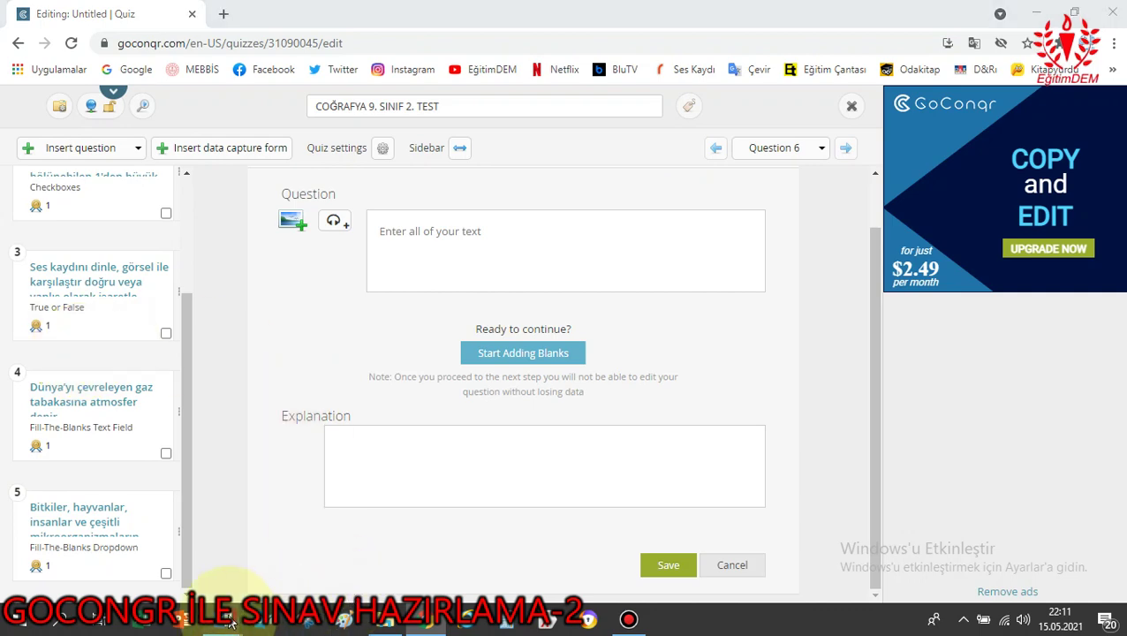
mouse_move(221, 618)
left_click(578, 530)
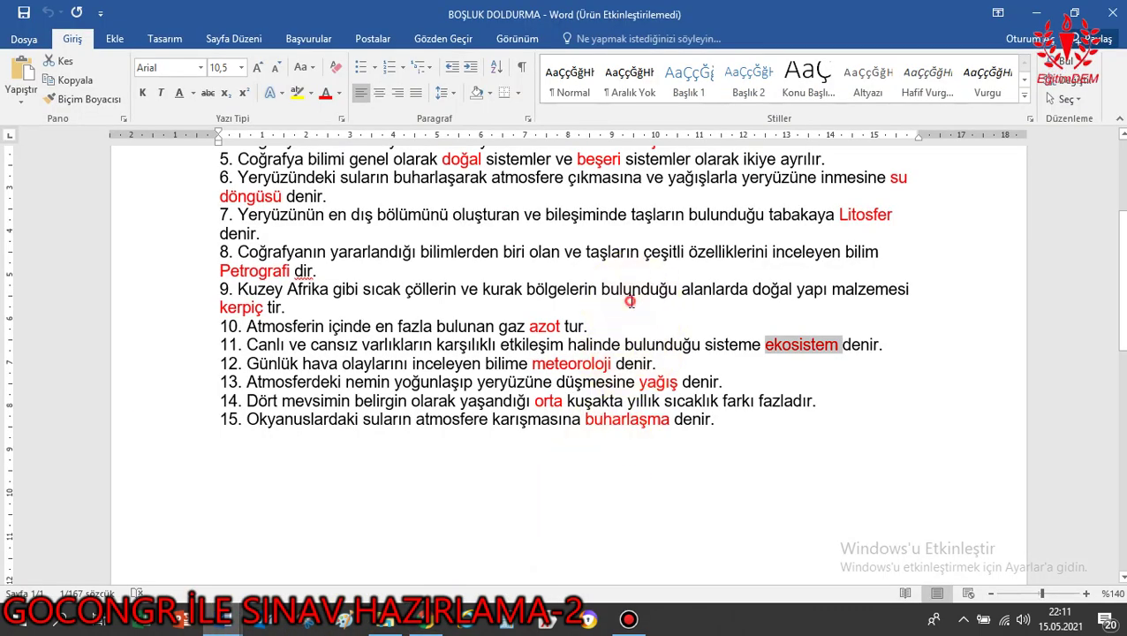
Copy sentence 10, "Atmosferin içinde en fazla bulunan gaz azot tur.", in the Word document.
scroll(505, 318, "up", 2)
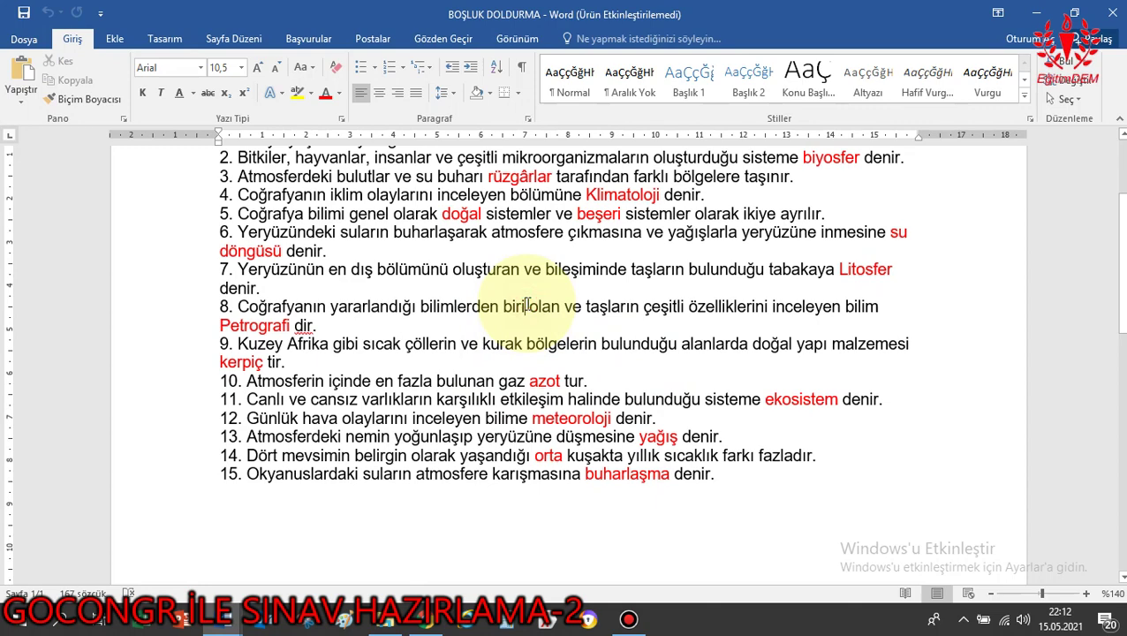
left_click(527, 305)
scroll(516, 307, "up", 1)
scroll(516, 307, "down", 1)
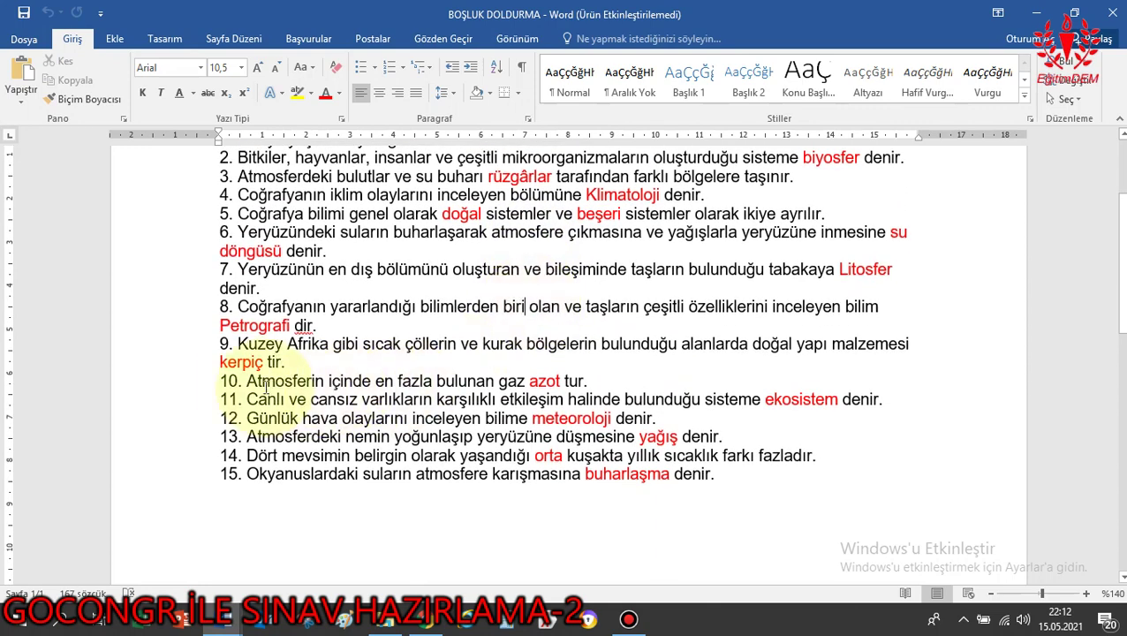
left_click_drag(247, 380, 587, 382)
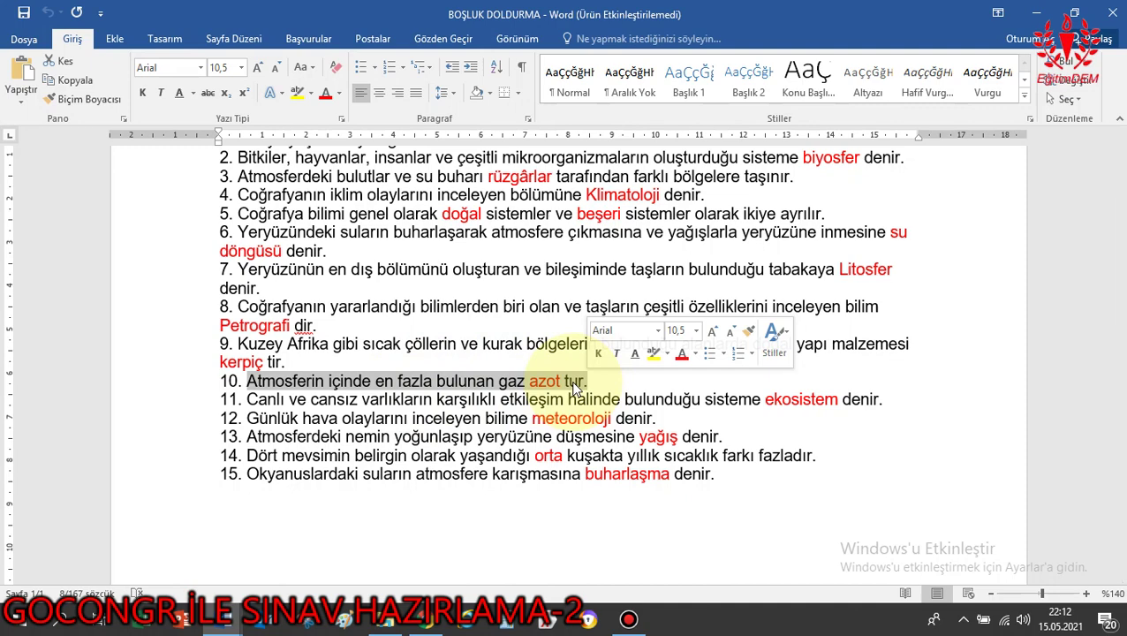
right_click(563, 382)
left_click(654, 179)
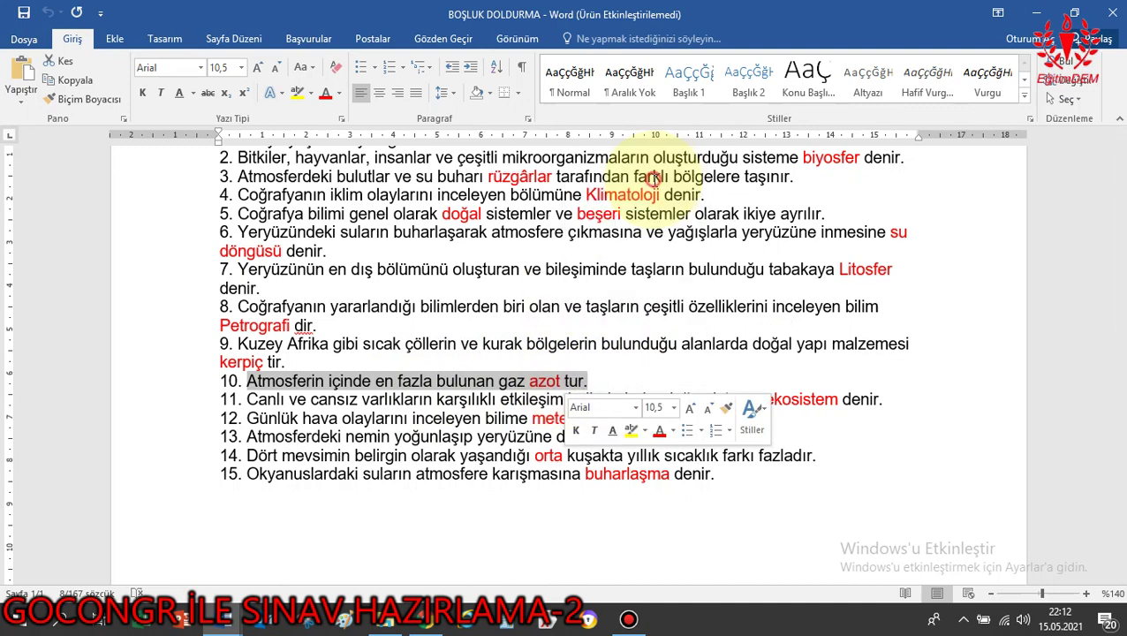
Switch back to the GoConqr quiz in Chrome and paste "Atmosferin içinde en fazla bulunan gaz azot tur." as question 6's text.
left_click(426, 626)
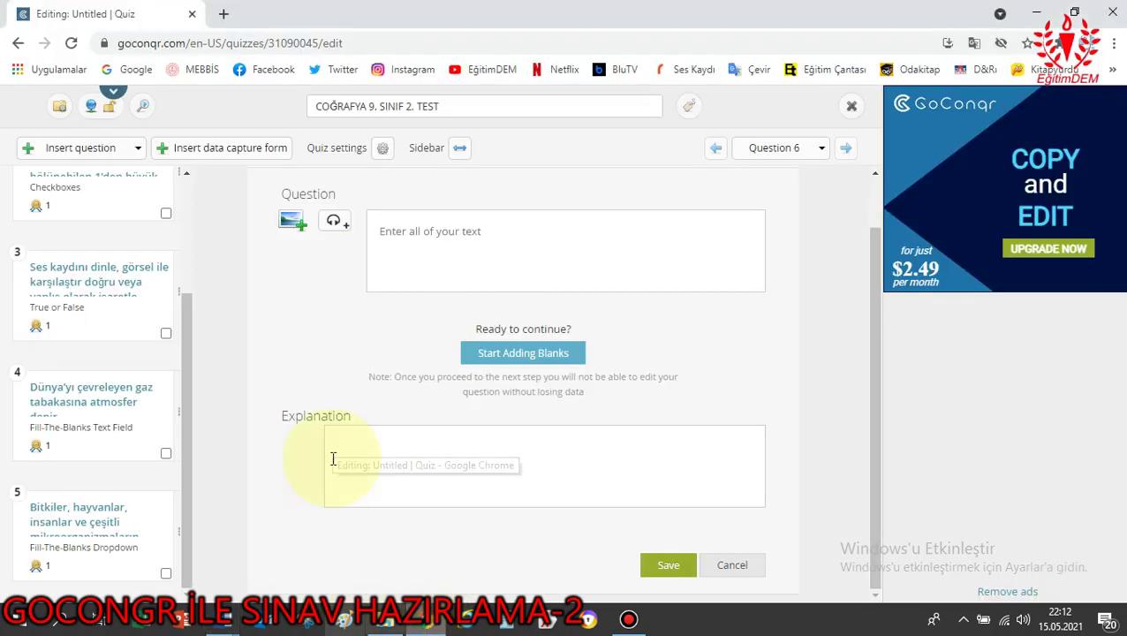
right_click(379, 234)
left_click(417, 362)
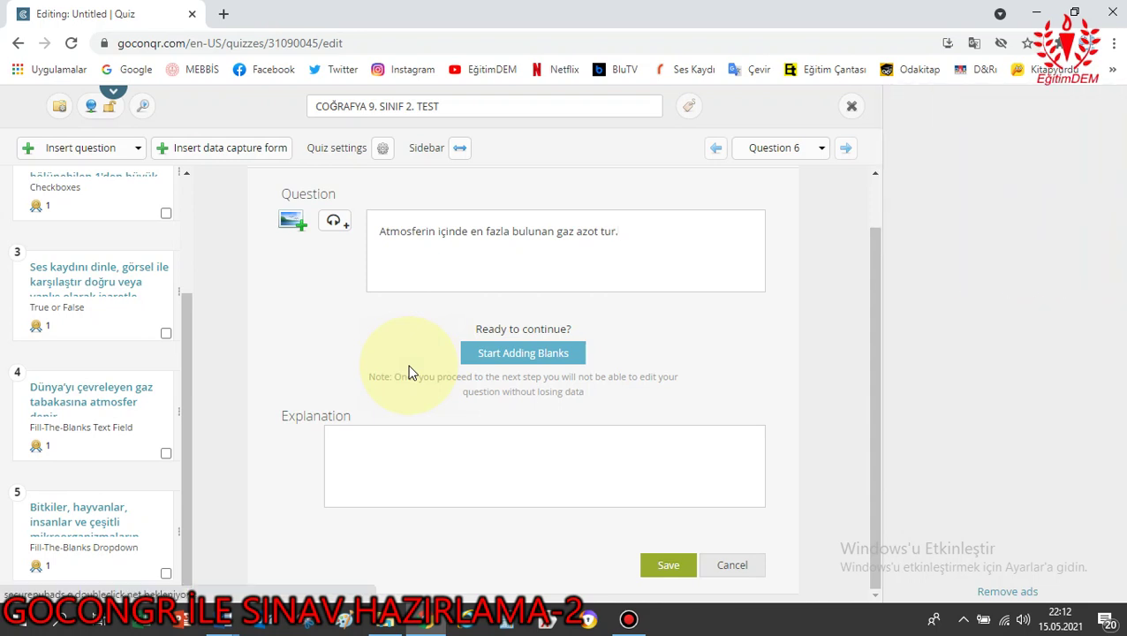
Start adding blanks to question 6 and turn the word azot in the sentence into a blank.
left_click(549, 355)
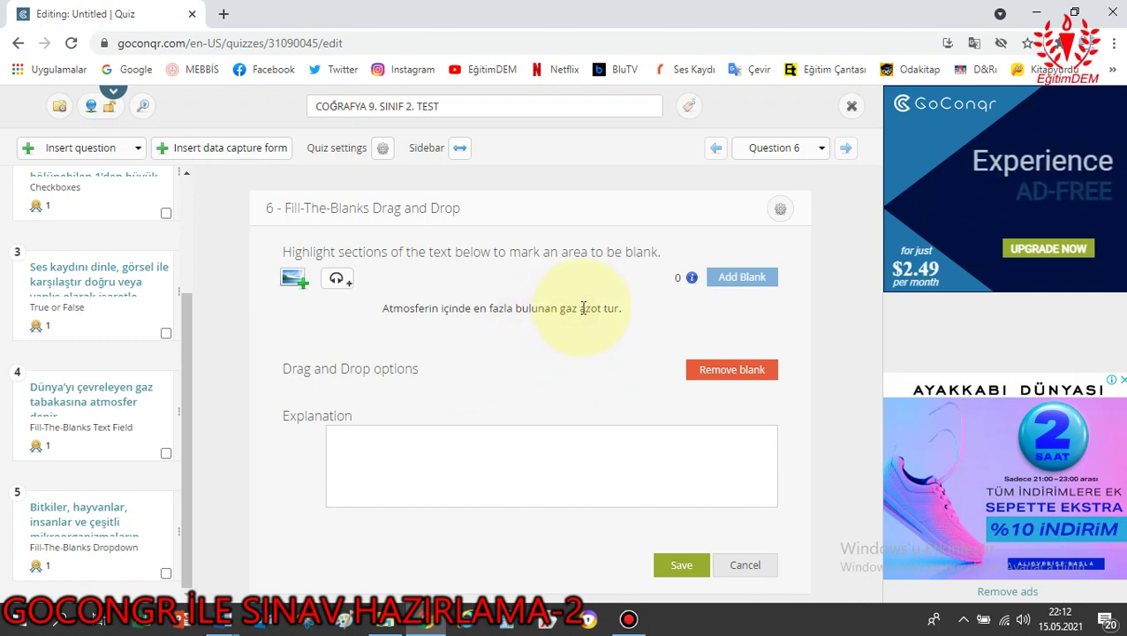
left_click_drag(579, 308, 600, 309)
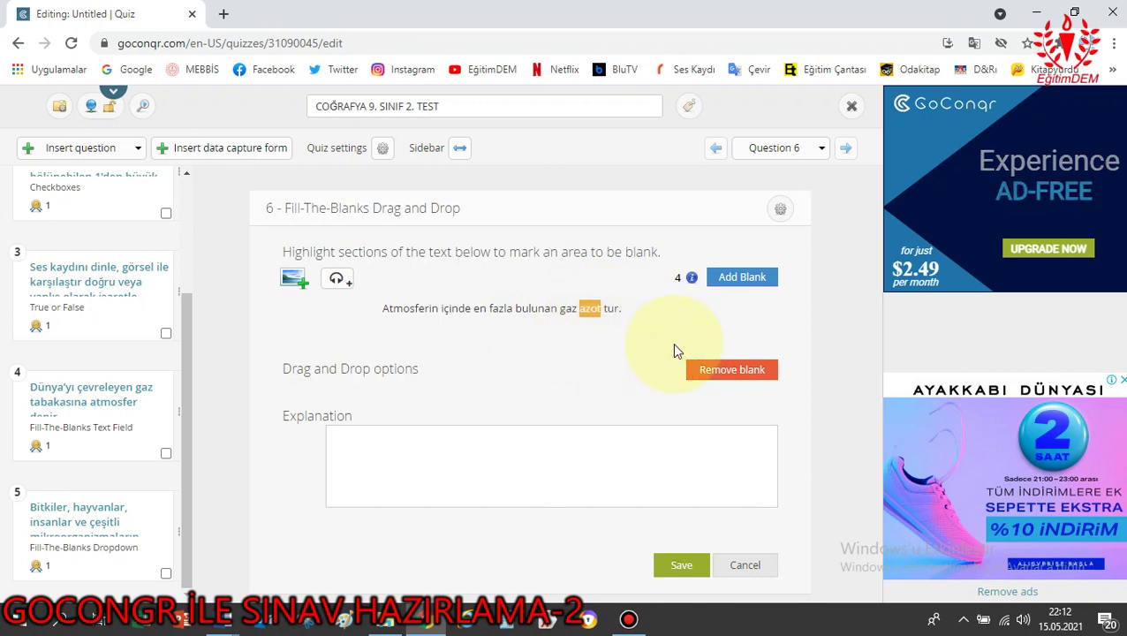
left_click(746, 279)
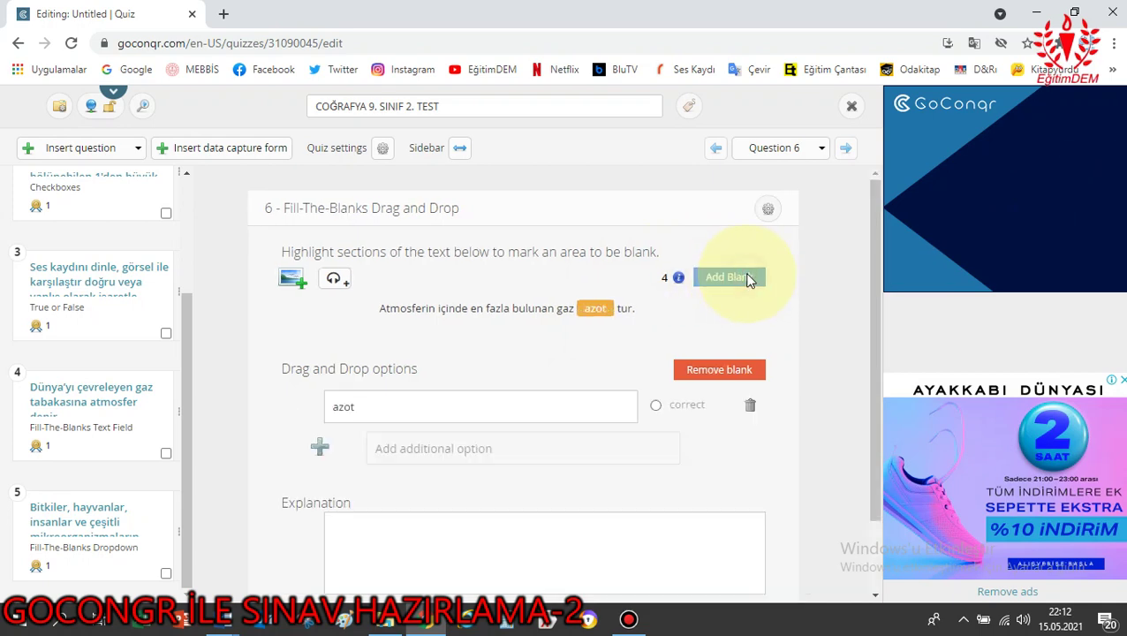
Add a second drag and drop option and fill it with Litosfer, copied from sentence 7 of the Word document.
left_click(409, 450)
key("alt+Tab")
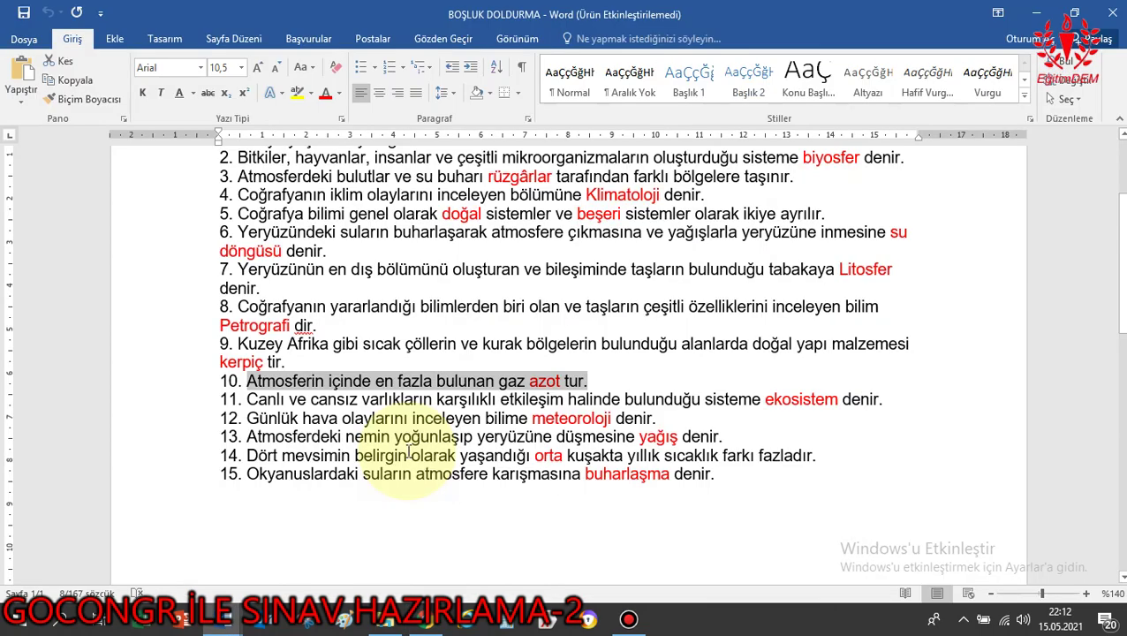
left_click(711, 376)
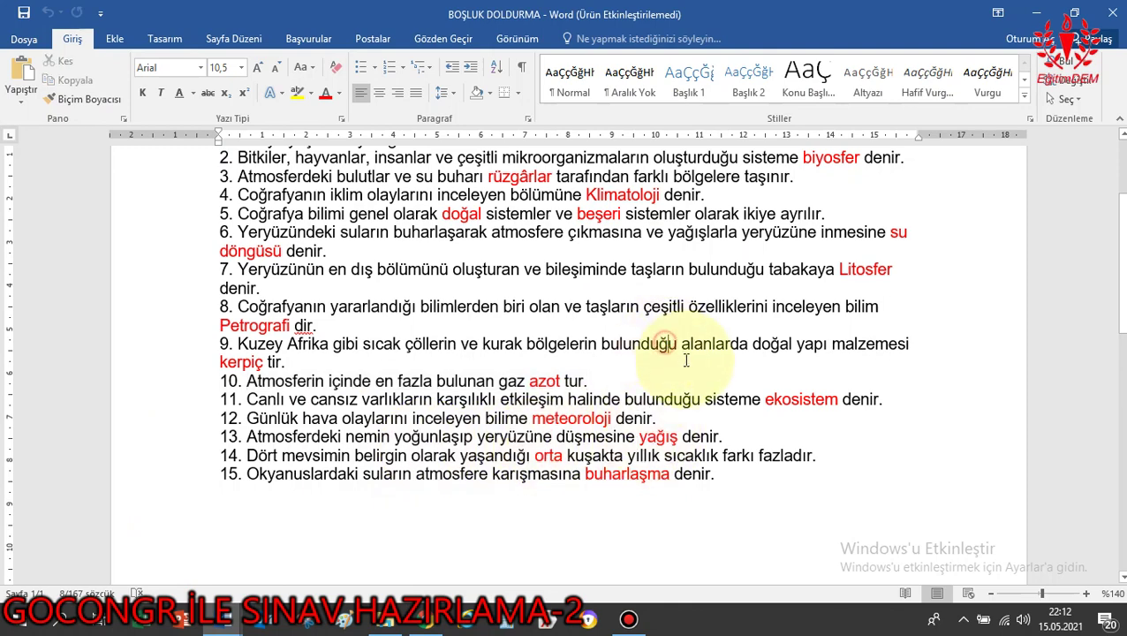
double_click(869, 271)
right_click(871, 276)
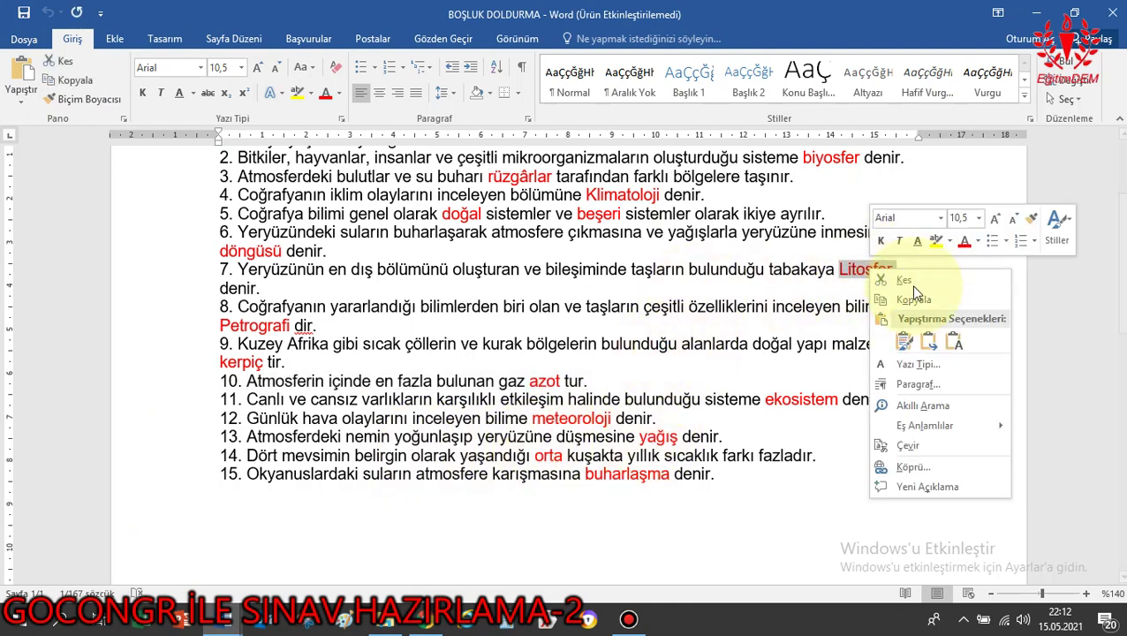
left_click(914, 353)
key("alt+Tab")
left_click(391, 459)
right_click(391, 459)
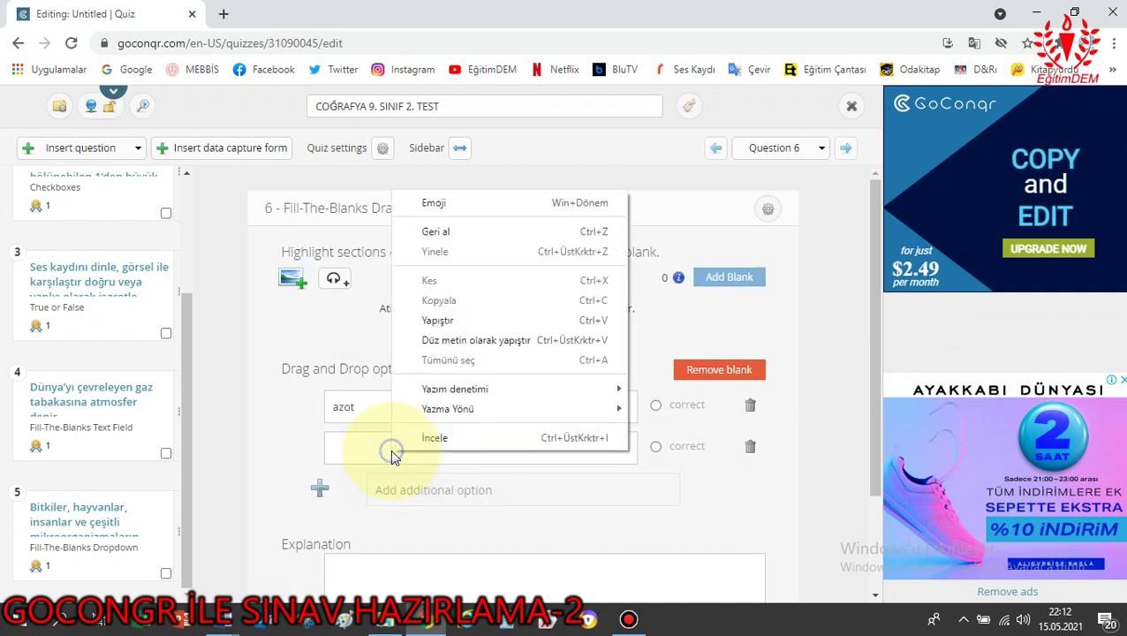
left_click(455, 323)
Add a third drag and drop option and fill it with biyosfer, copied from sentence 2 of the Word document.
scroll(442, 406, "down", 2)
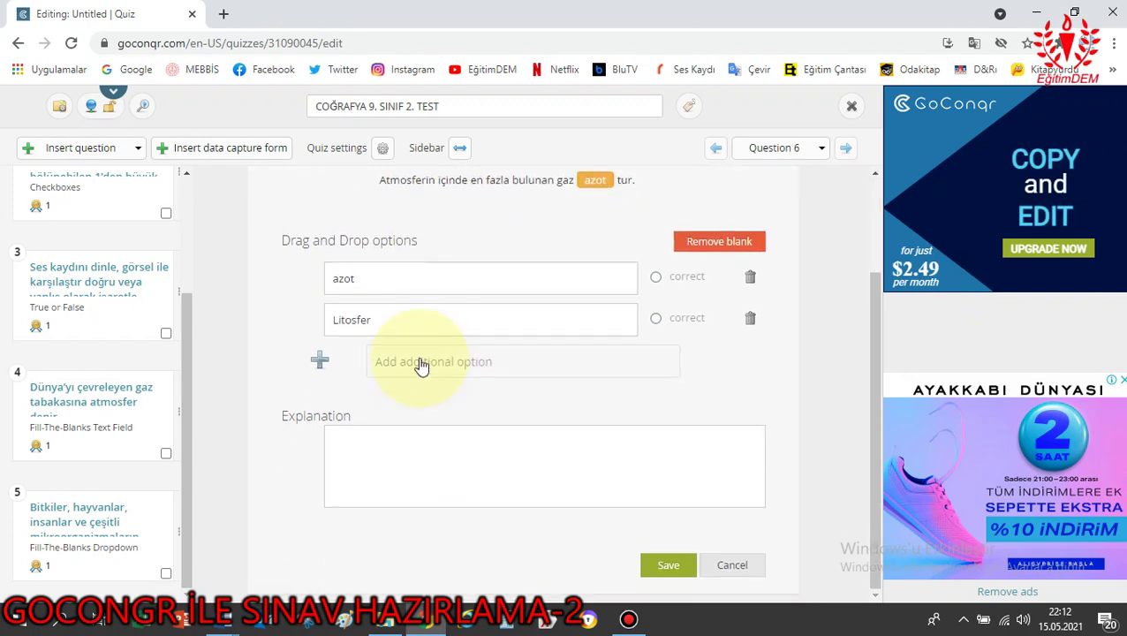
left_click(398, 366)
key("alt+Tab")
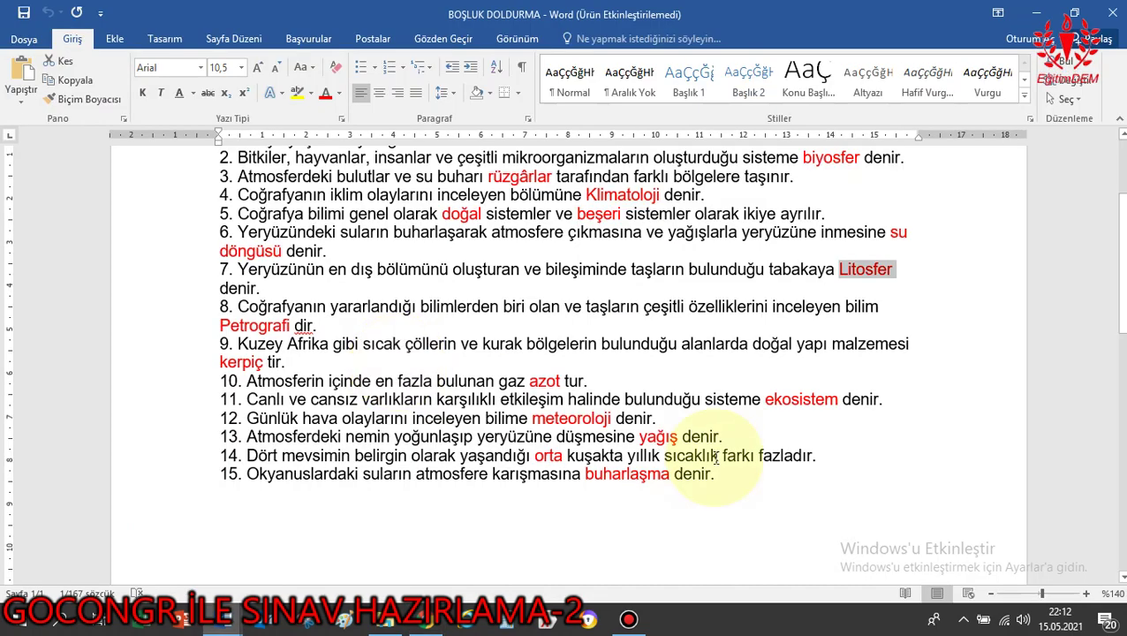
double_click(811, 397)
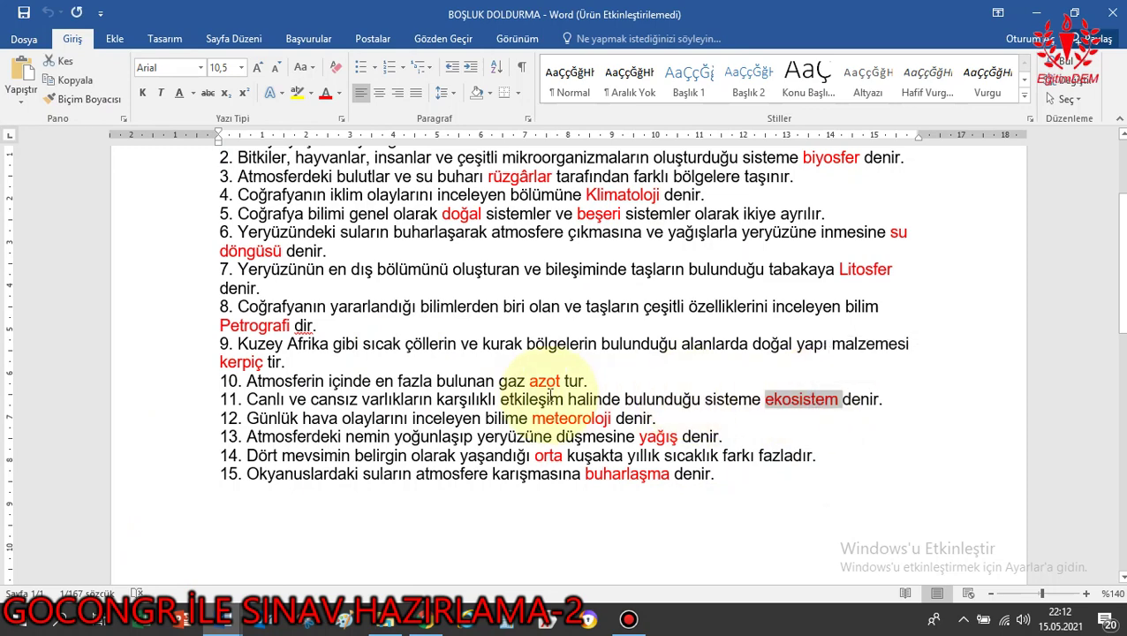
scroll(633, 391, "up", 2)
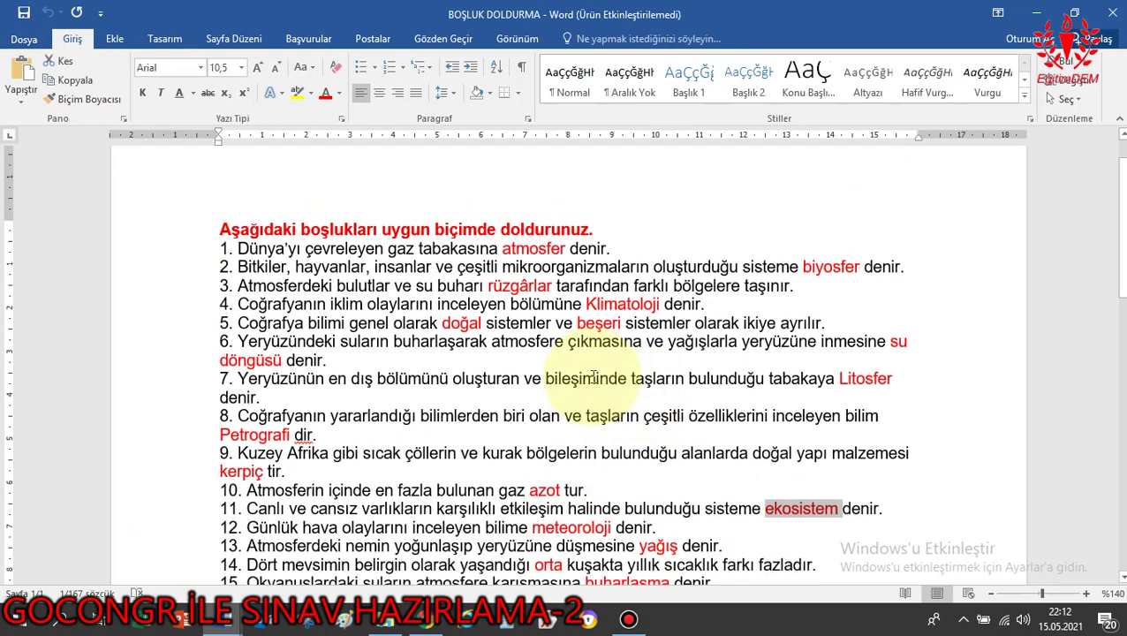
double_click(828, 268)
right_click(828, 270)
left_click(864, 298)
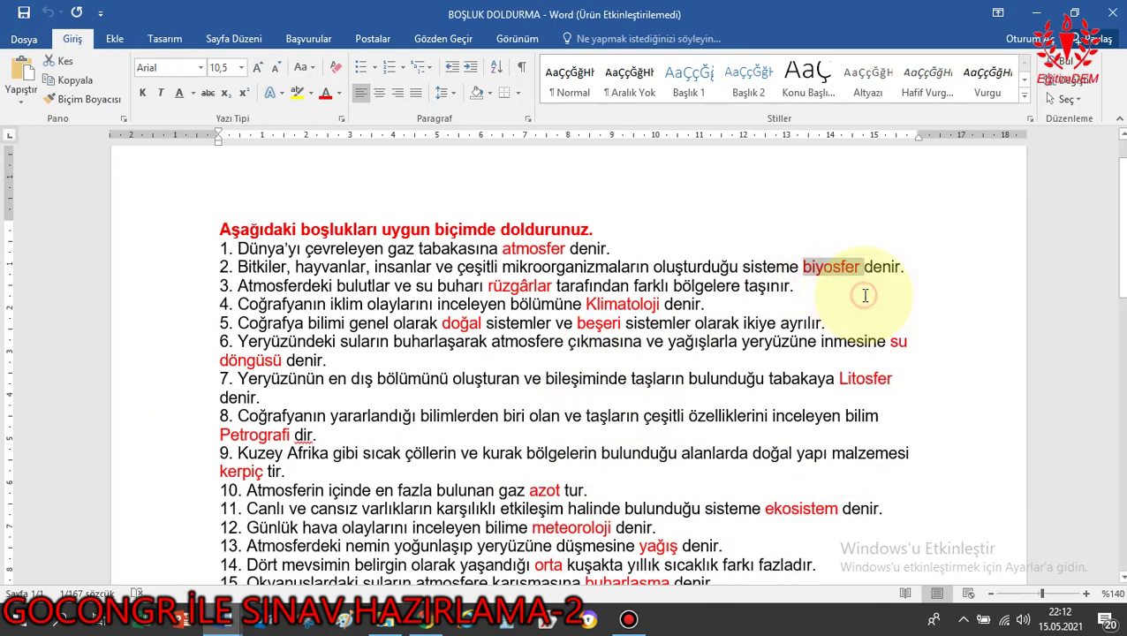
key("alt+Tab")
right_click(396, 362)
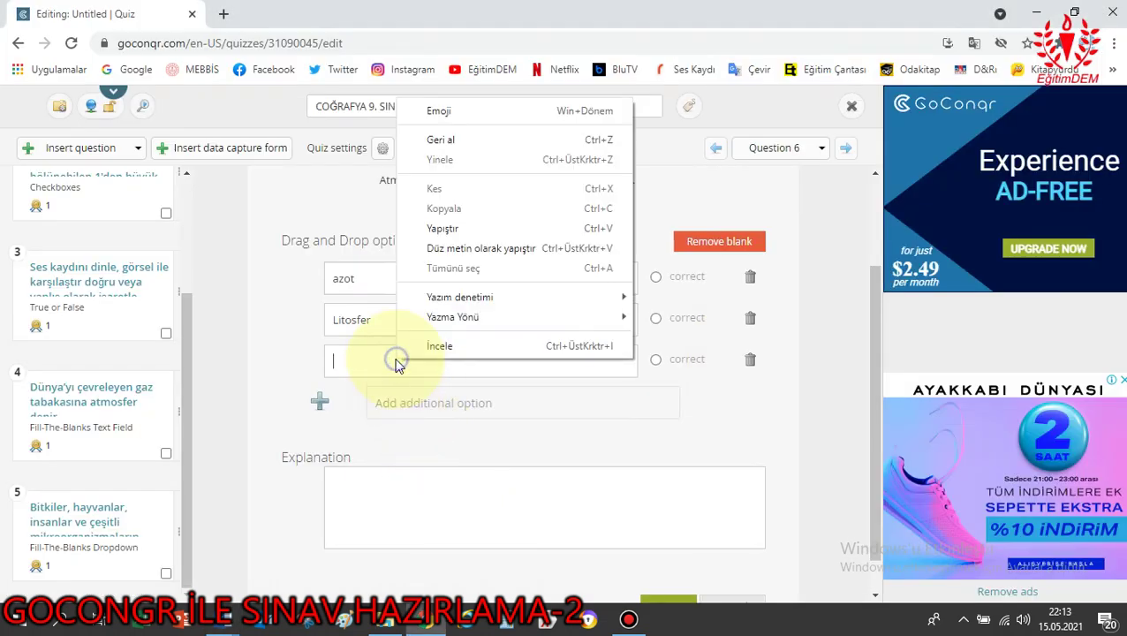
left_click(440, 229)
Add a fourth option with atmosfer, copied from sentence 1 of the Word document, and mark azot as the correct answer.
left_click(418, 402)
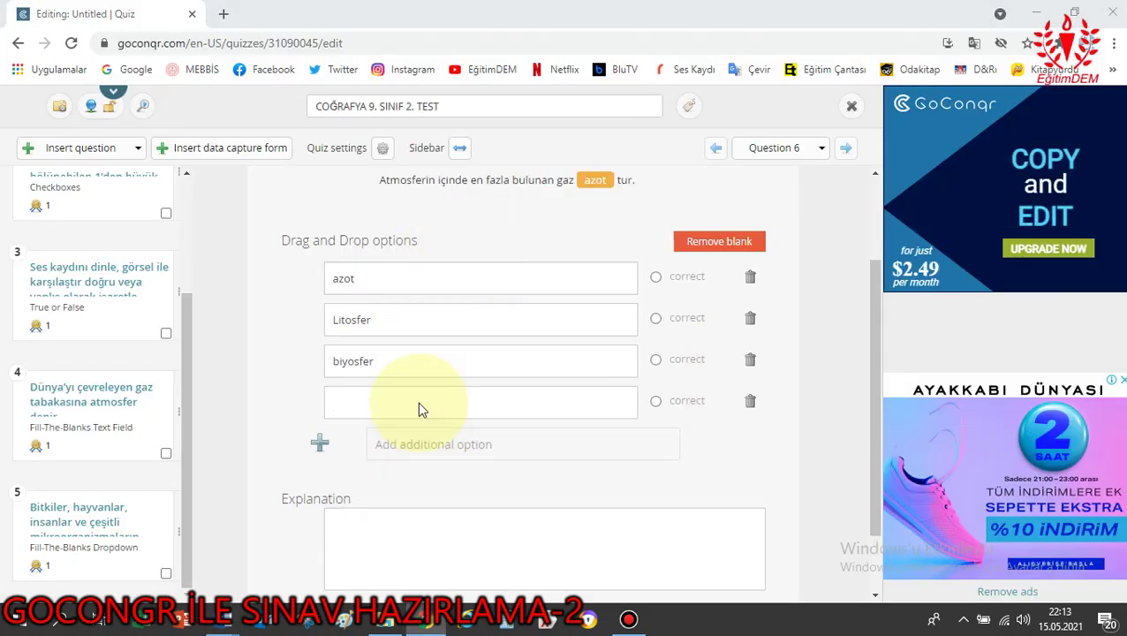
key("alt+Tab")
double_click(521, 251)
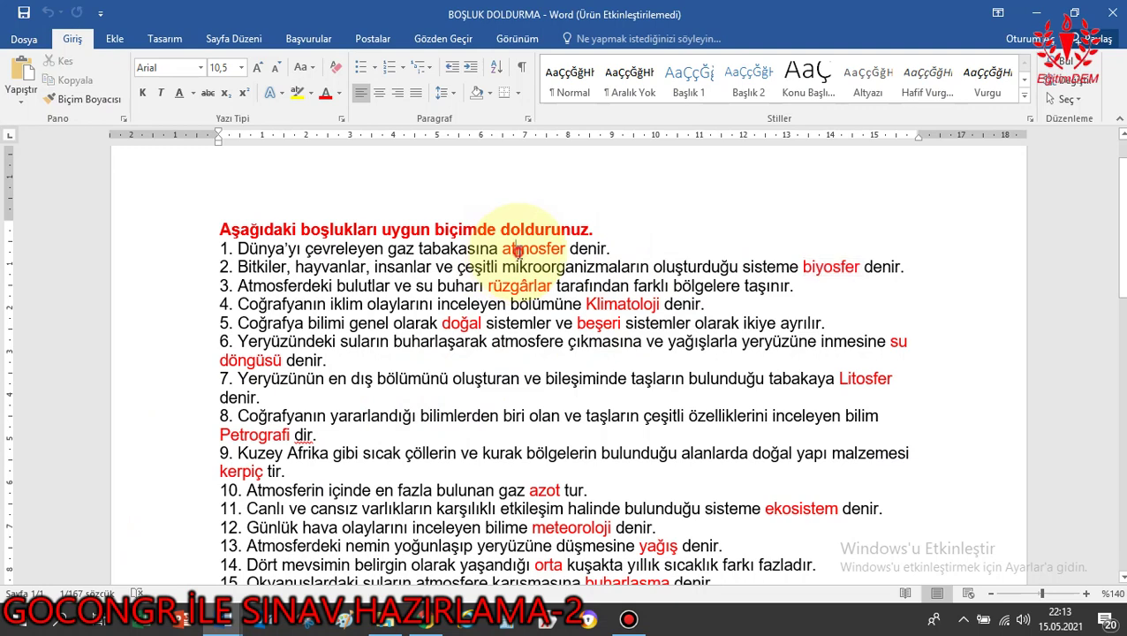
right_click(521, 250)
left_click(598, 276)
key("alt+Tab")
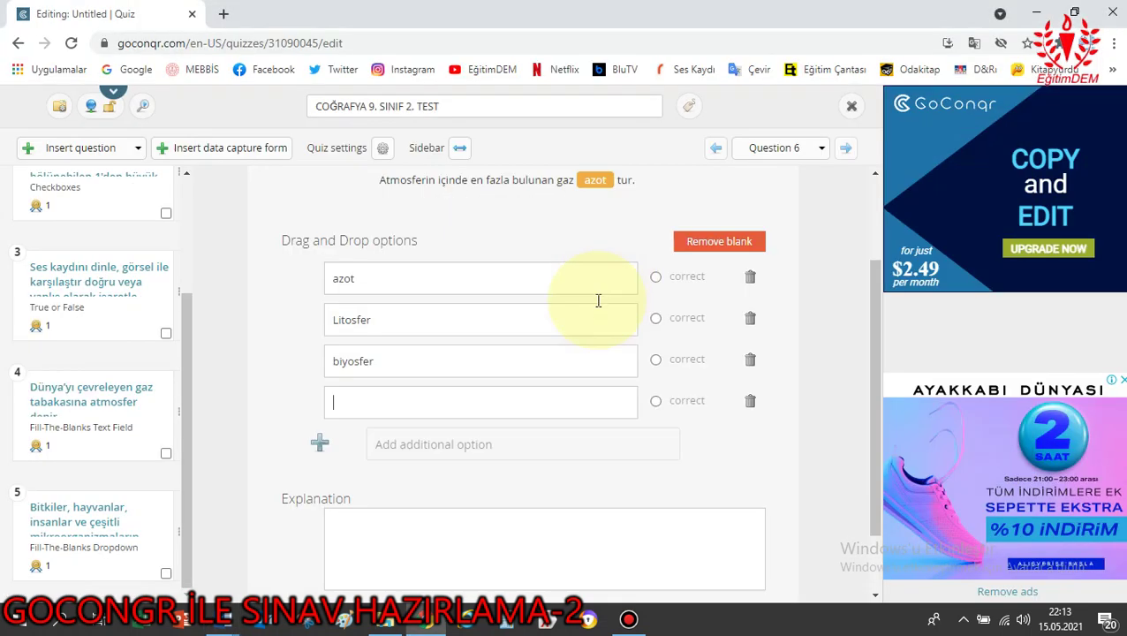
right_click(422, 406)
left_click(510, 275)
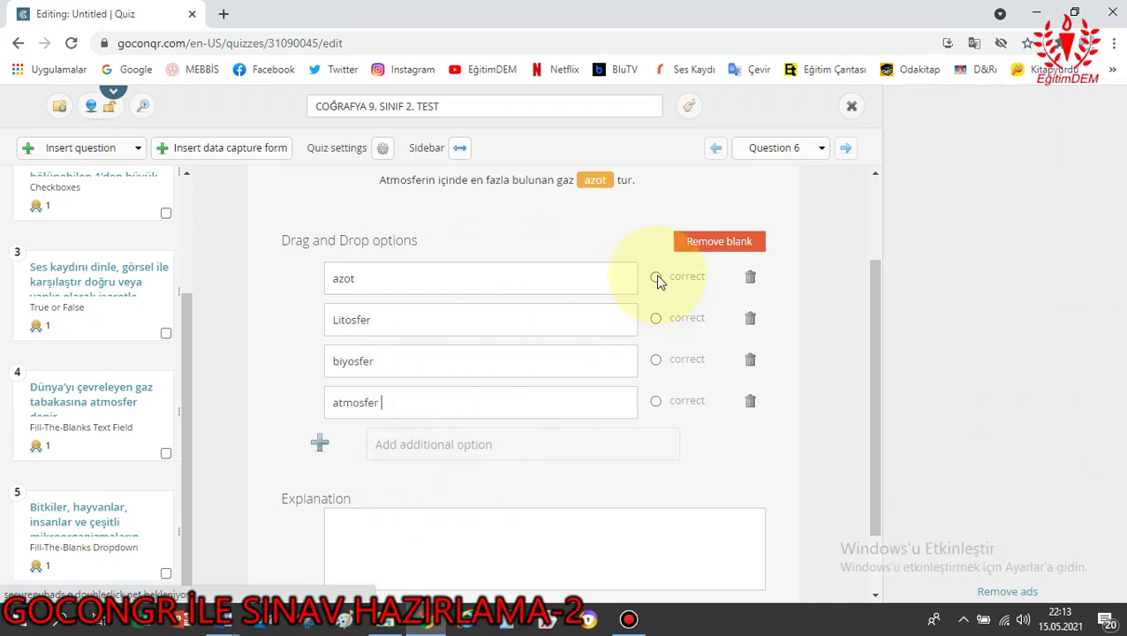
left_click(655, 278)
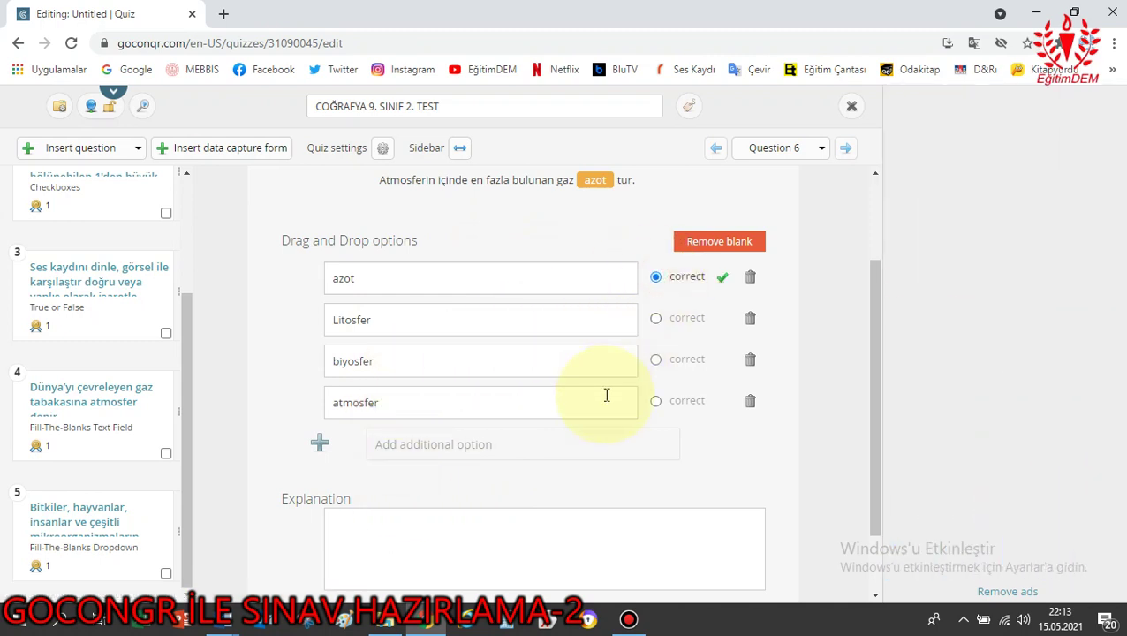
Save the drag-and-drop question with "azot" as the correct answer and view it at the end of the question list.
scroll(609, 395, "up", 2)
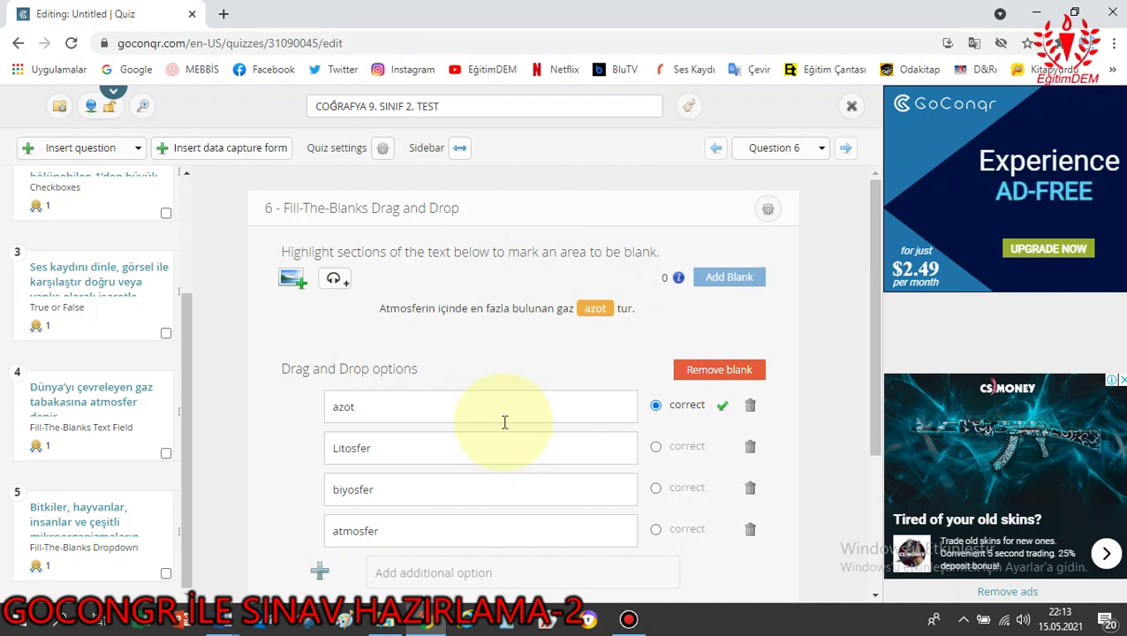
scroll(513, 420, "down", 1)
scroll(513, 421, "down", 3)
left_click(668, 565)
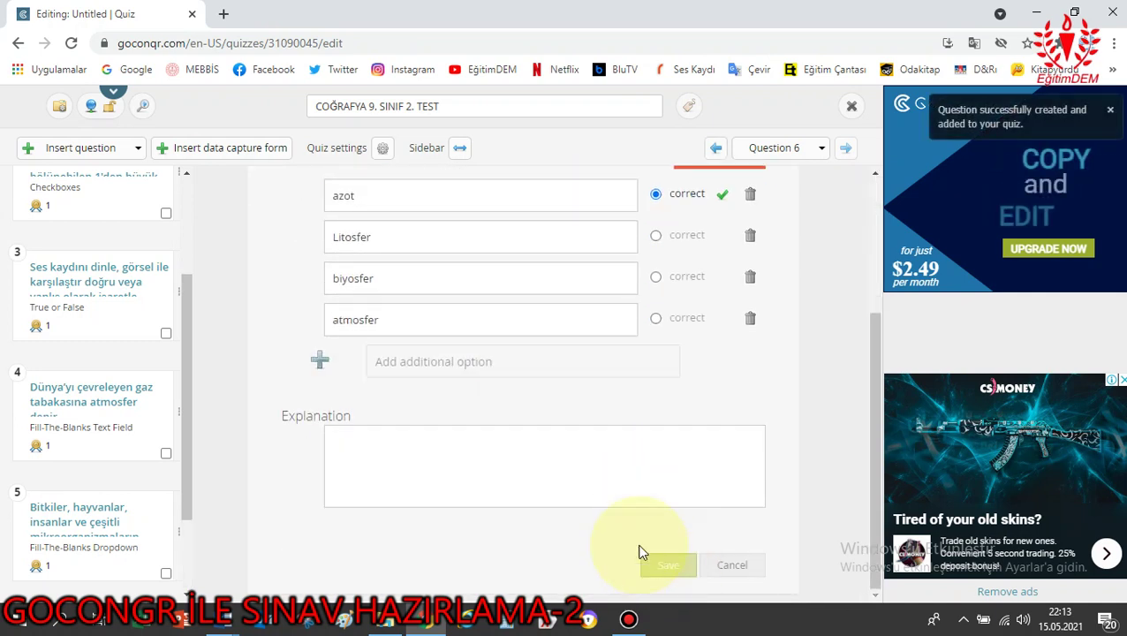
scroll(564, 472, "up", 3)
scroll(565, 471, "down", 4)
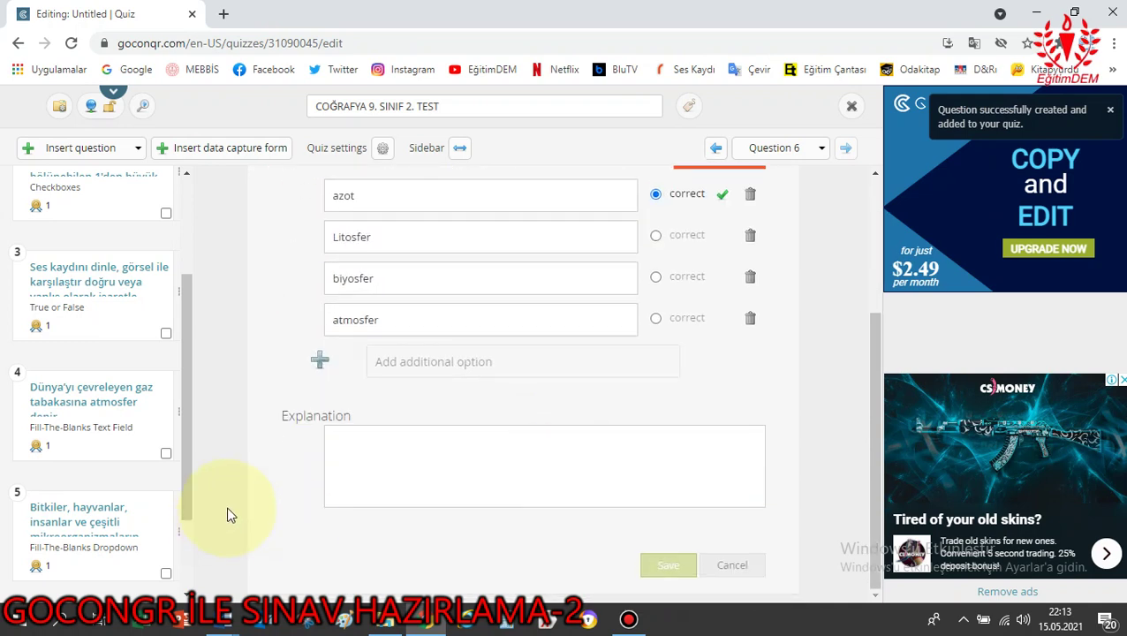
left_click_drag(183, 472, 196, 585)
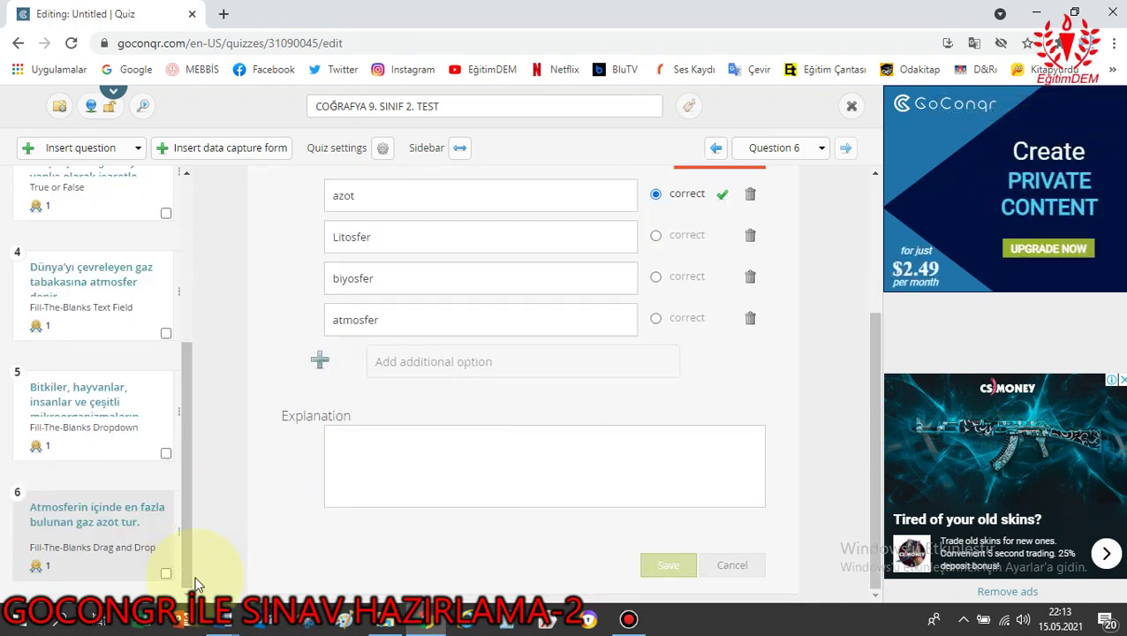
Insert a new label-image question answered with text as question 7.
left_click(106, 148)
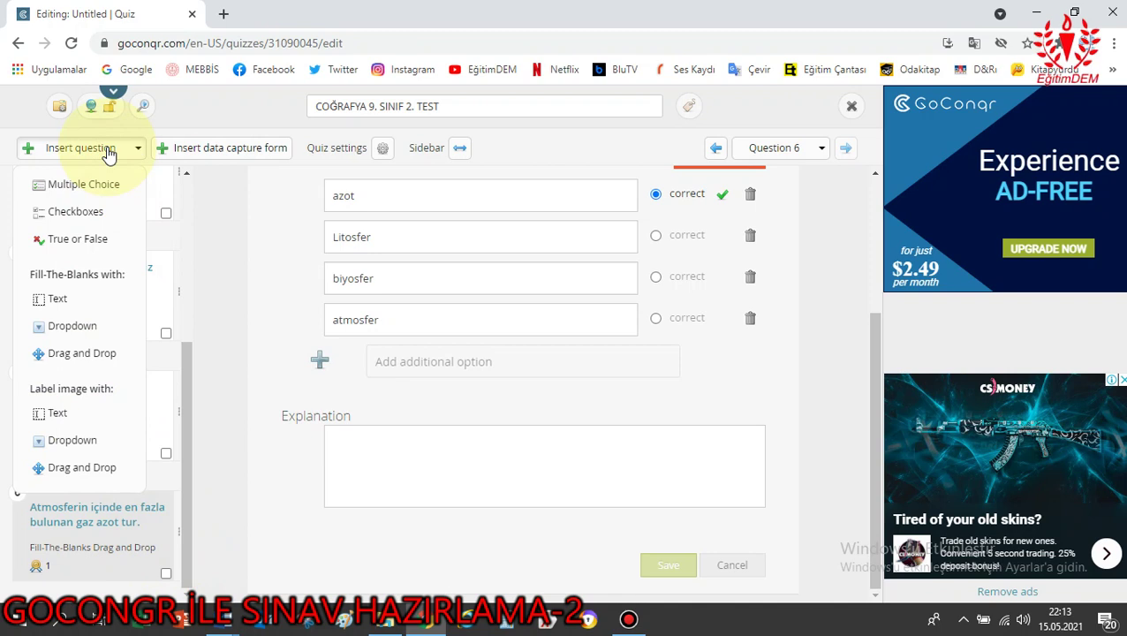
left_click(63, 415)
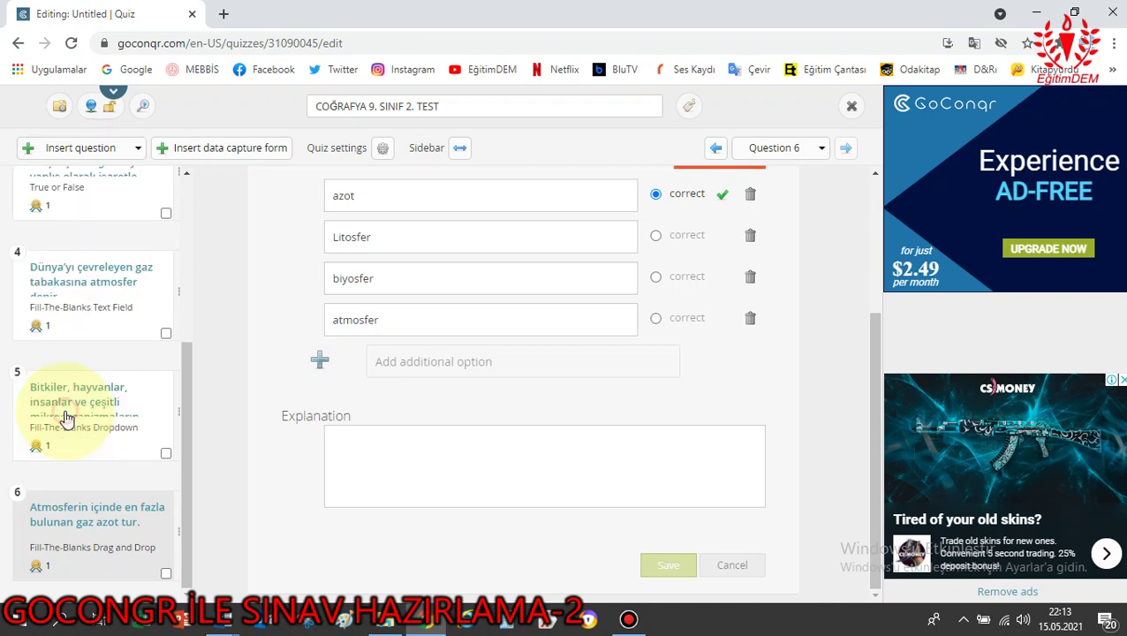
scroll(507, 228, "up", 3)
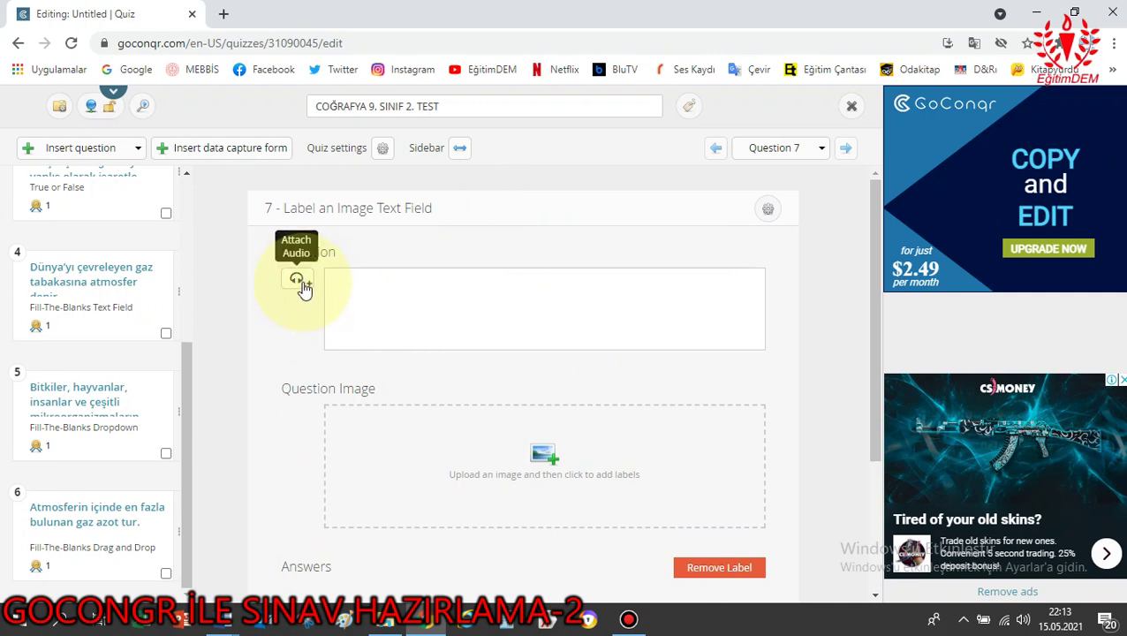
Enter the question text "Hücre görseli üzerindeki bileşenleri yazınız." for question 7.
left_click(352, 284)
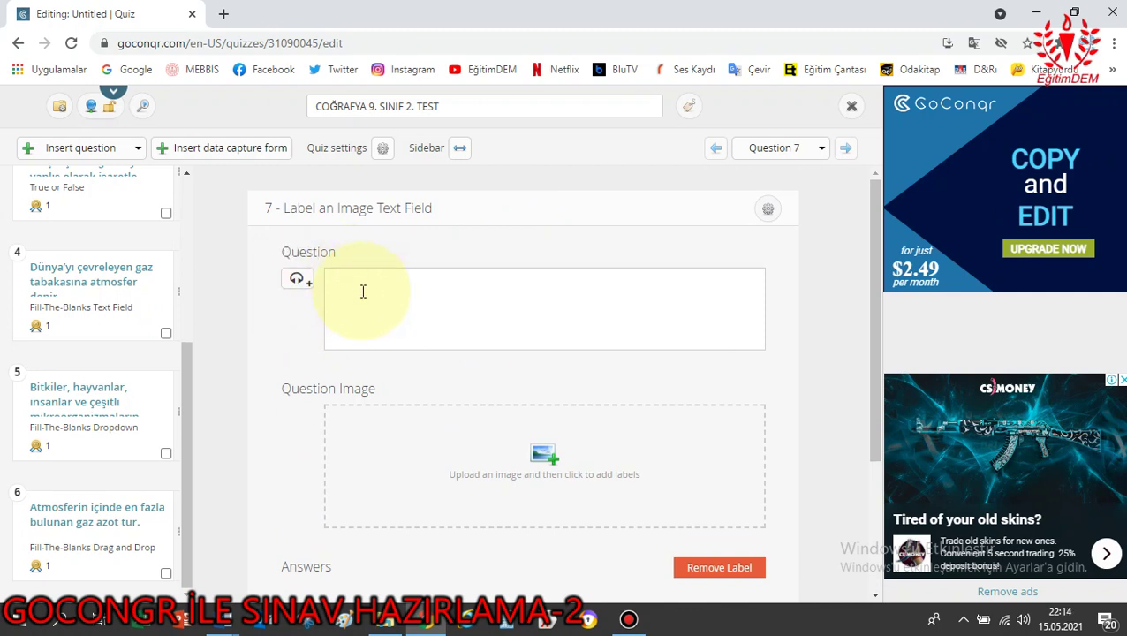
scroll(388, 318, "down", 2)
scroll(385, 332, "up", 2)
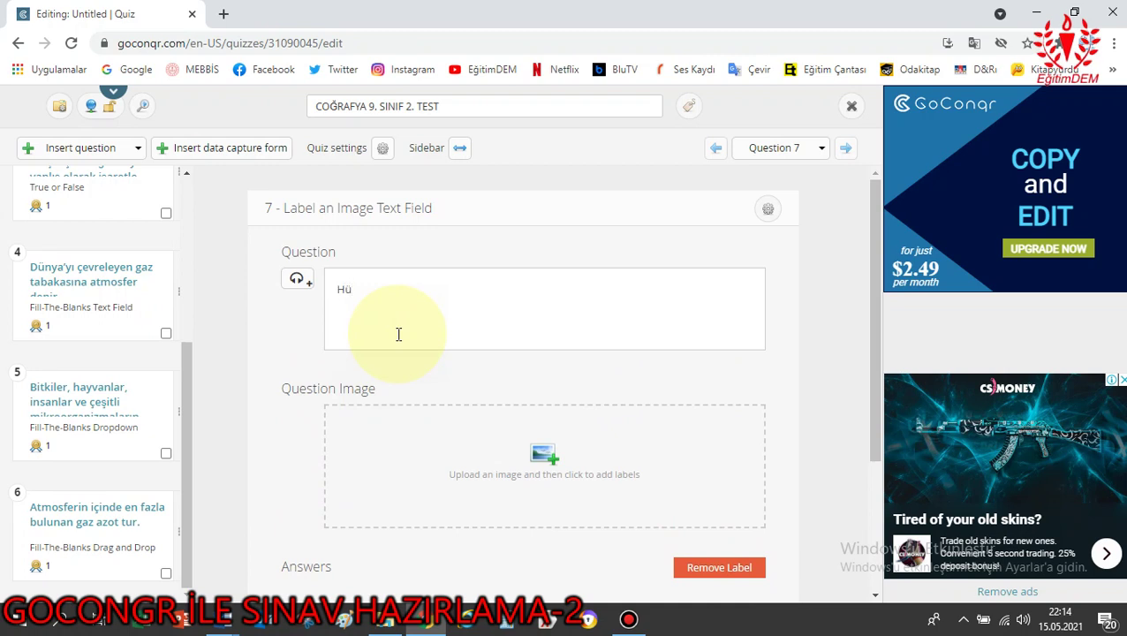
type("cre ")
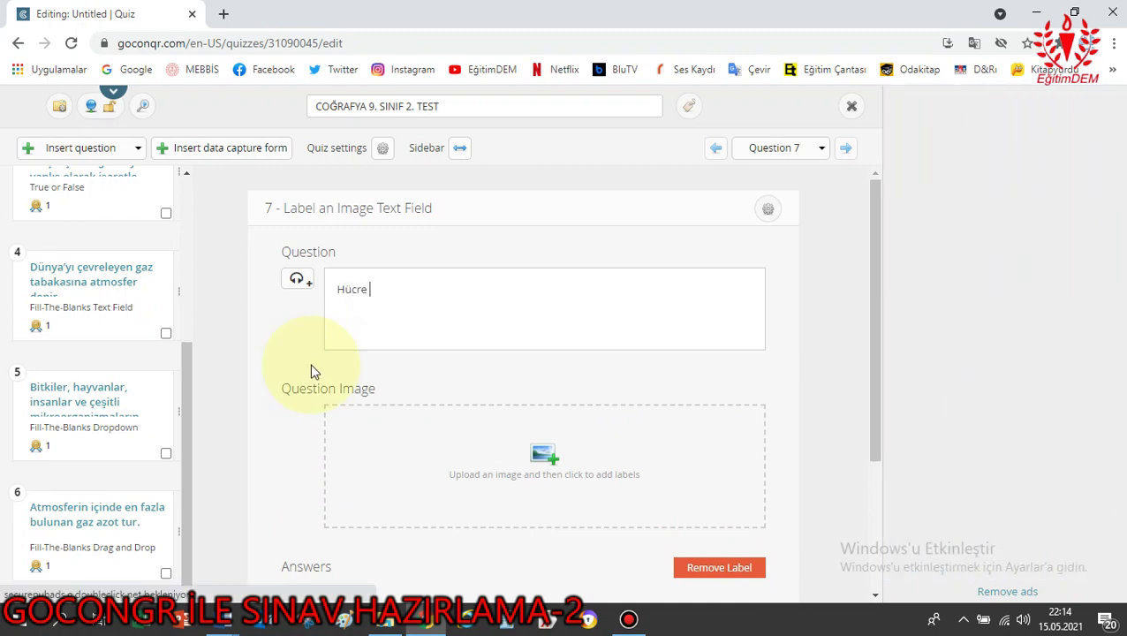
type("görseli ü")
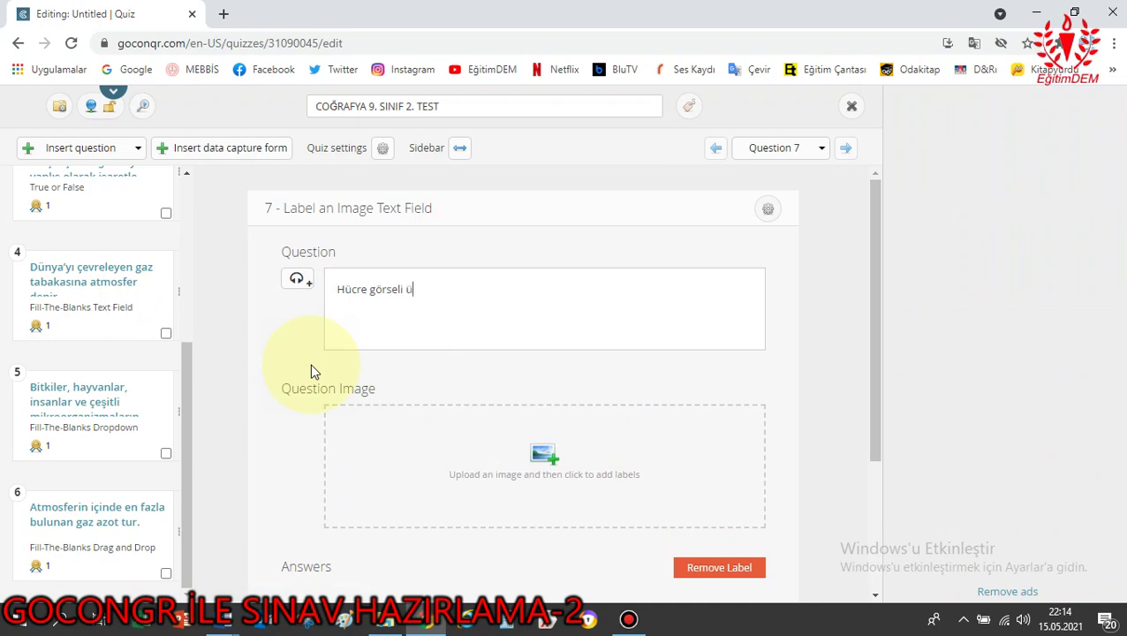
type("zerindeki")
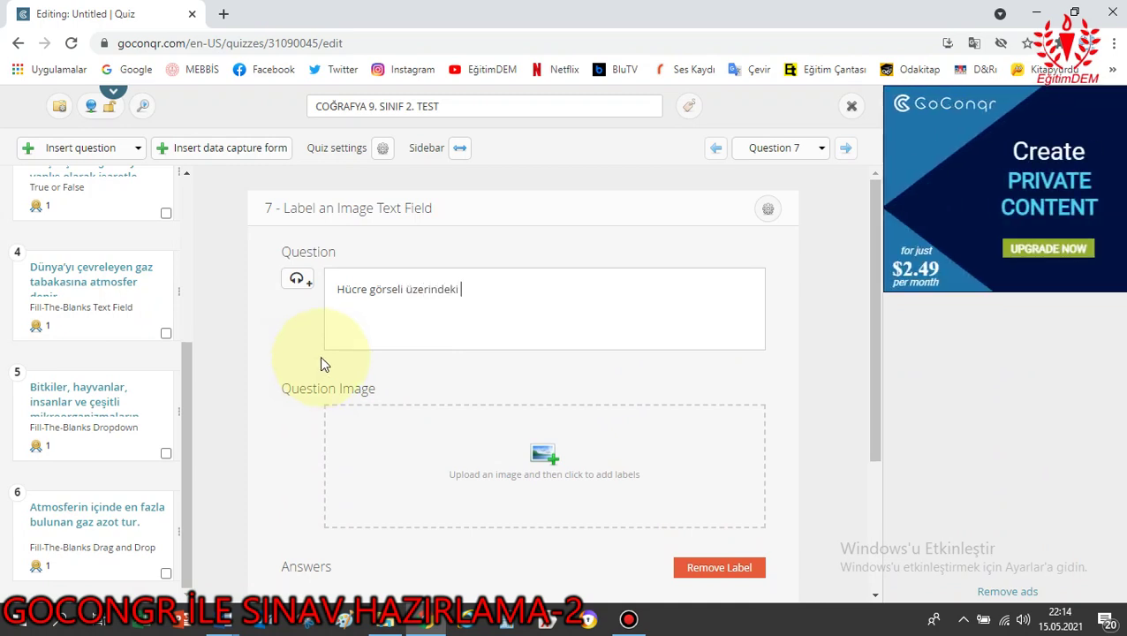
left_click(319, 357)
left_click(486, 296)
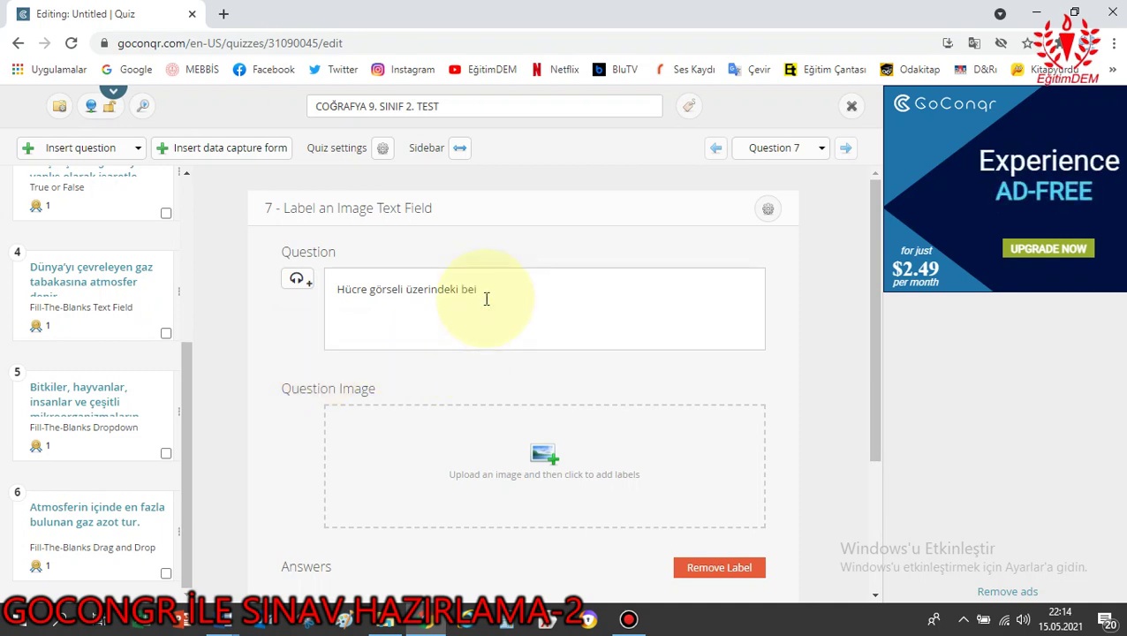
type("eşenleri yazınız.")
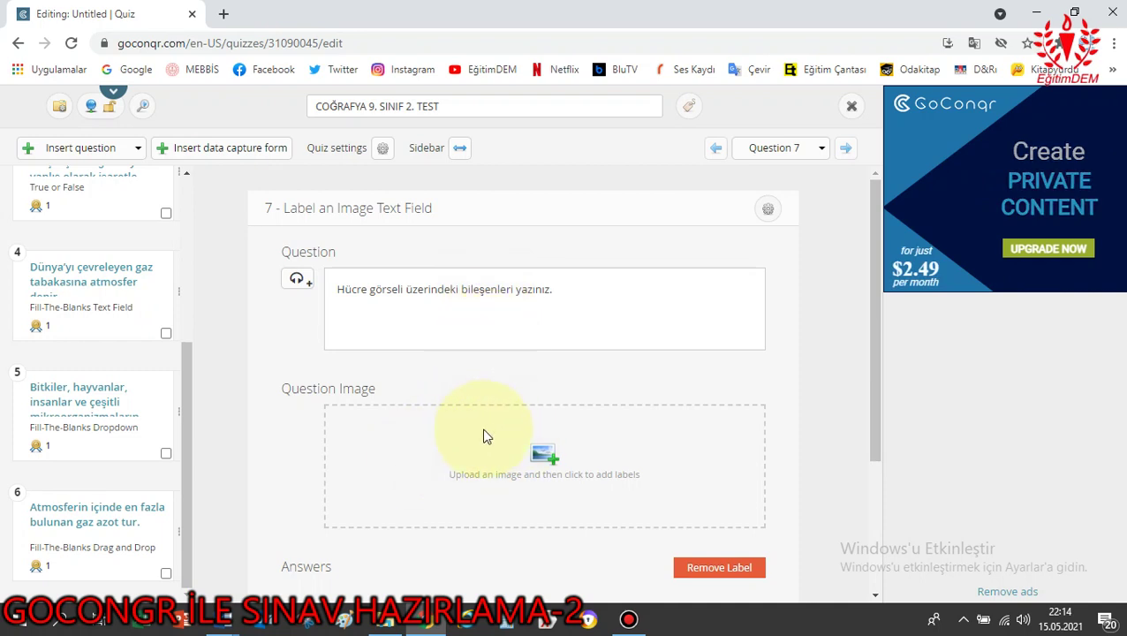
Upload the image hayvan-hucresi-yapisi-modeli_tt from the quiz folder to the media library for the question image, declining the upgrade offer.
scroll(618, 433, "down", 3)
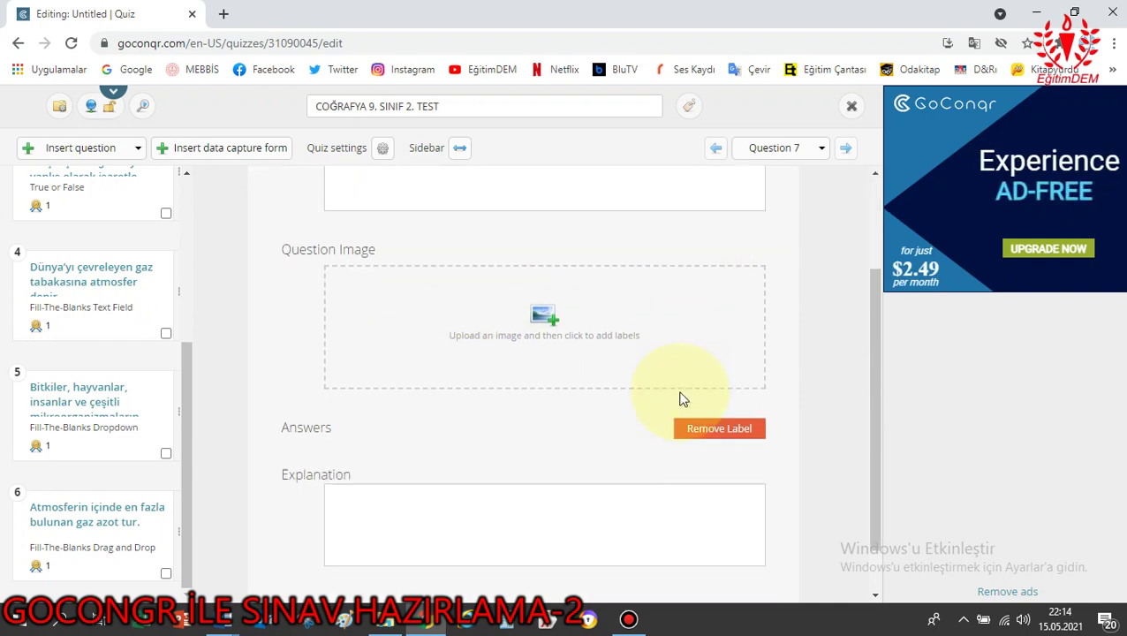
scroll(581, 423, "up", 2)
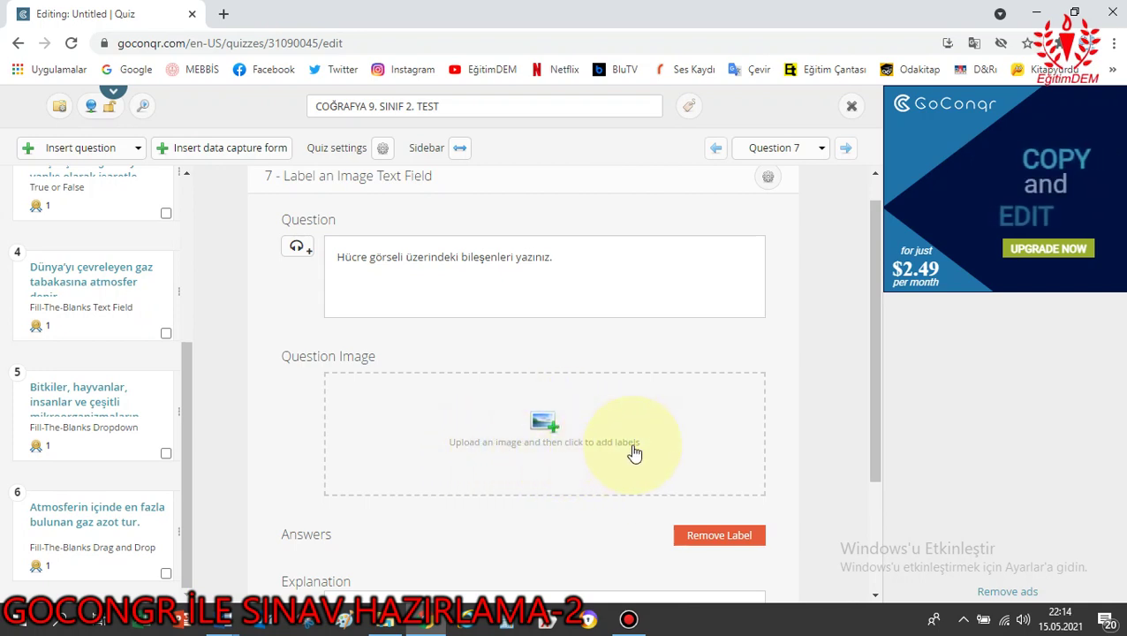
left_click(543, 426)
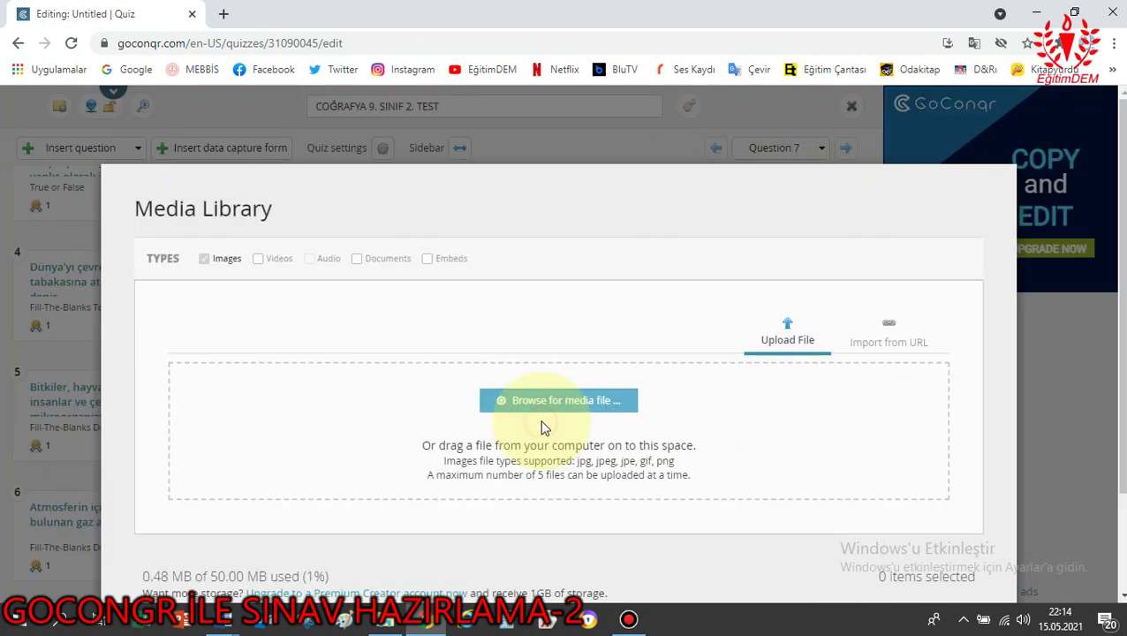
scroll(357, 361, "down", 4)
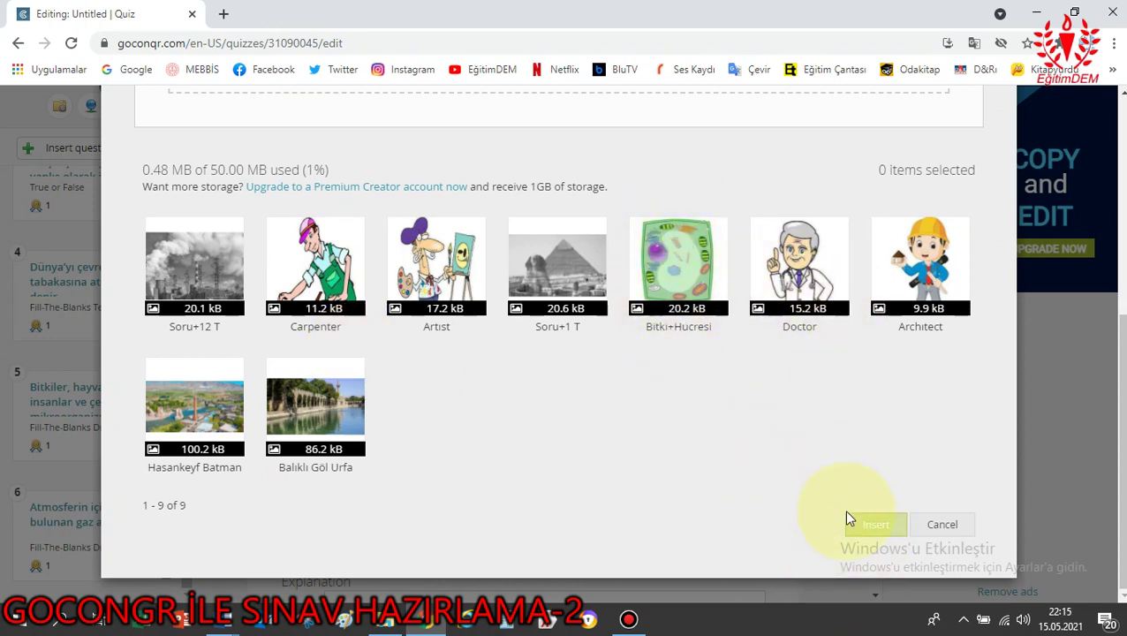
scroll(495, 327, "up", 5)
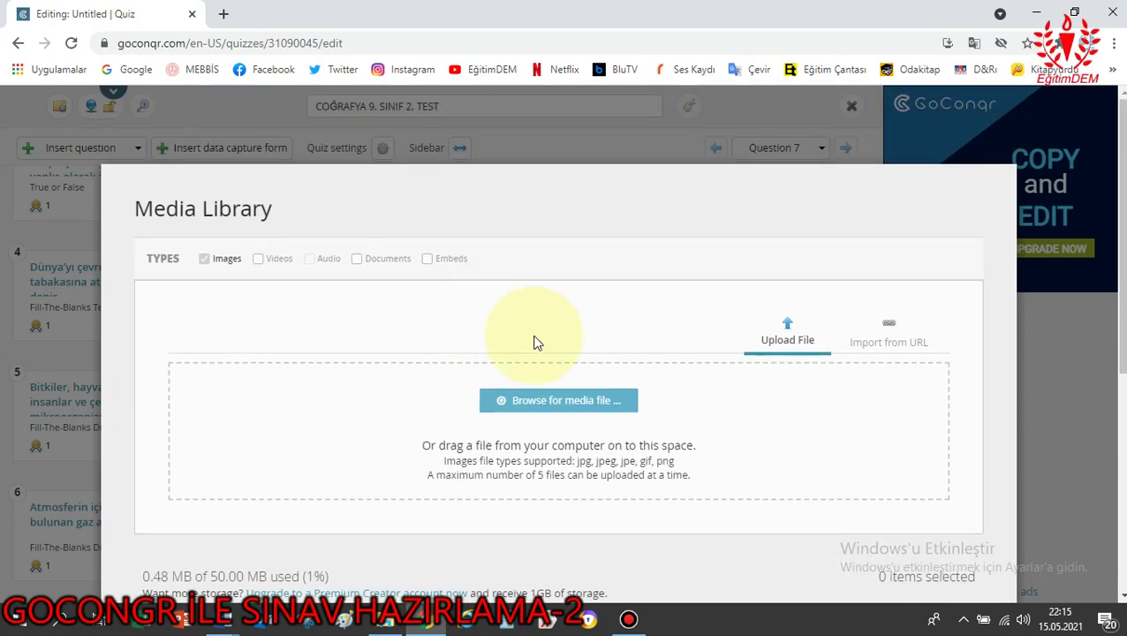
left_click(576, 407)
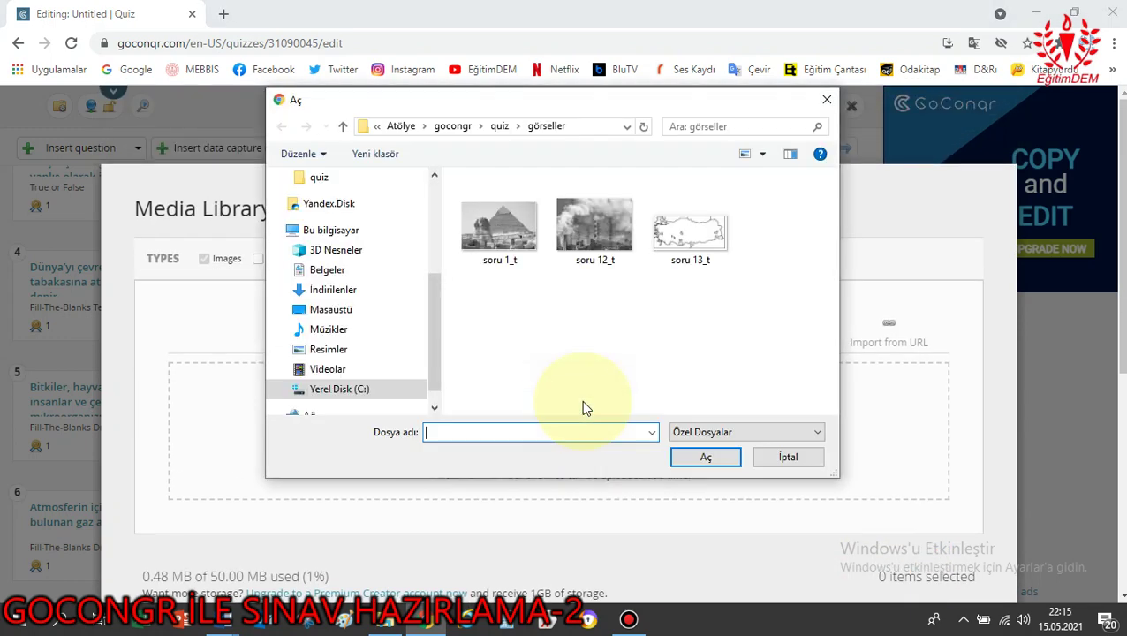
left_click(499, 126)
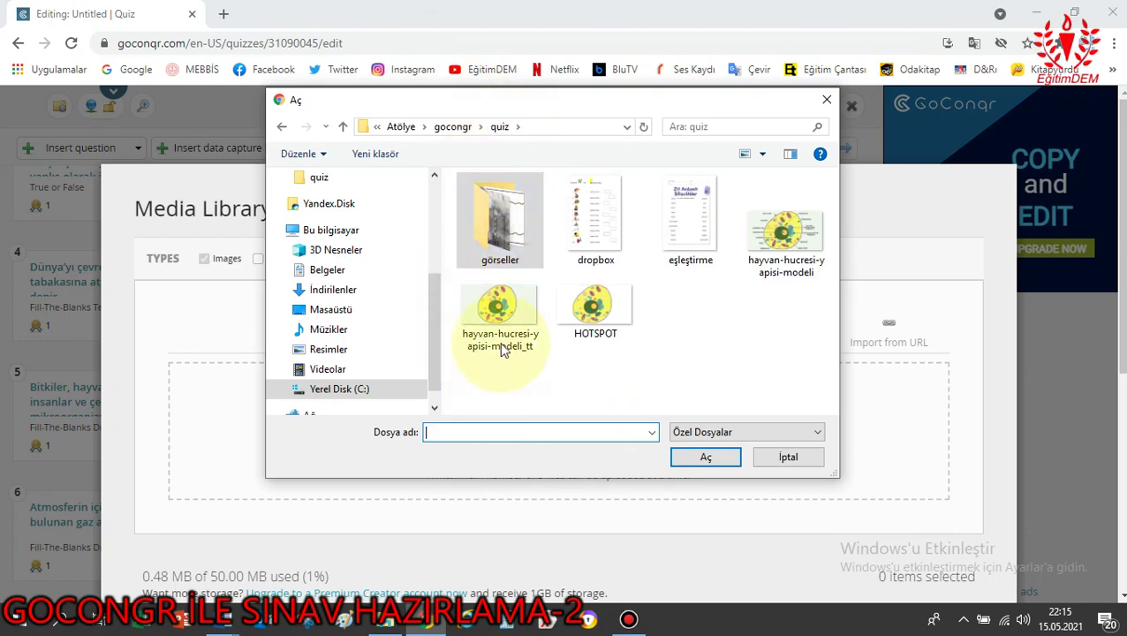
left_click(519, 302)
left_click(704, 458)
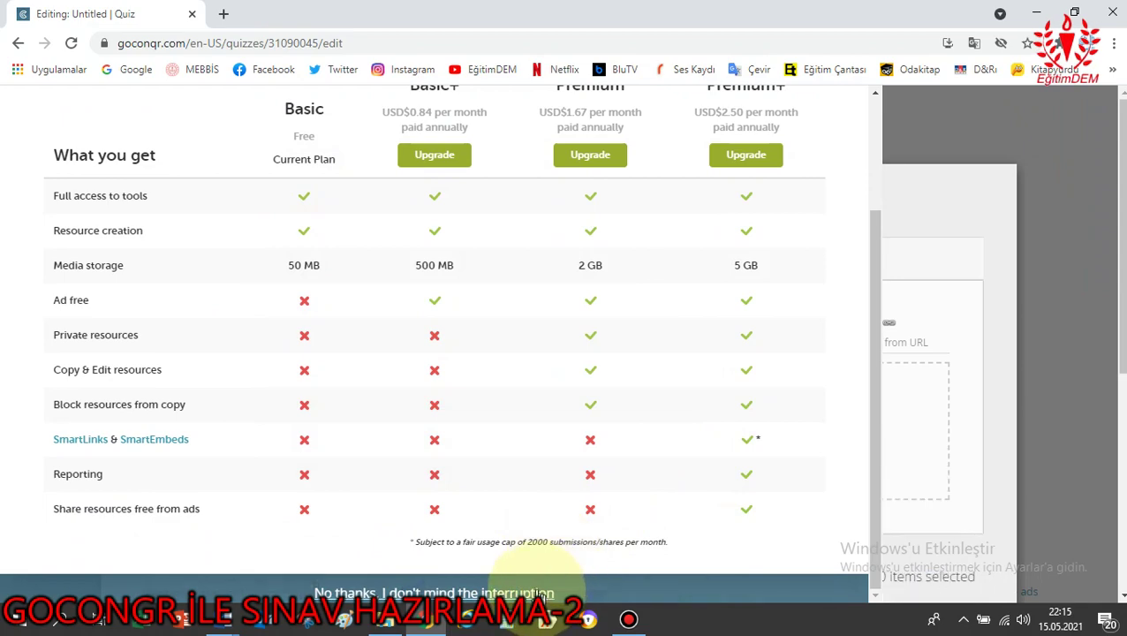
left_click(498, 606)
scroll(643, 353, "down", 5)
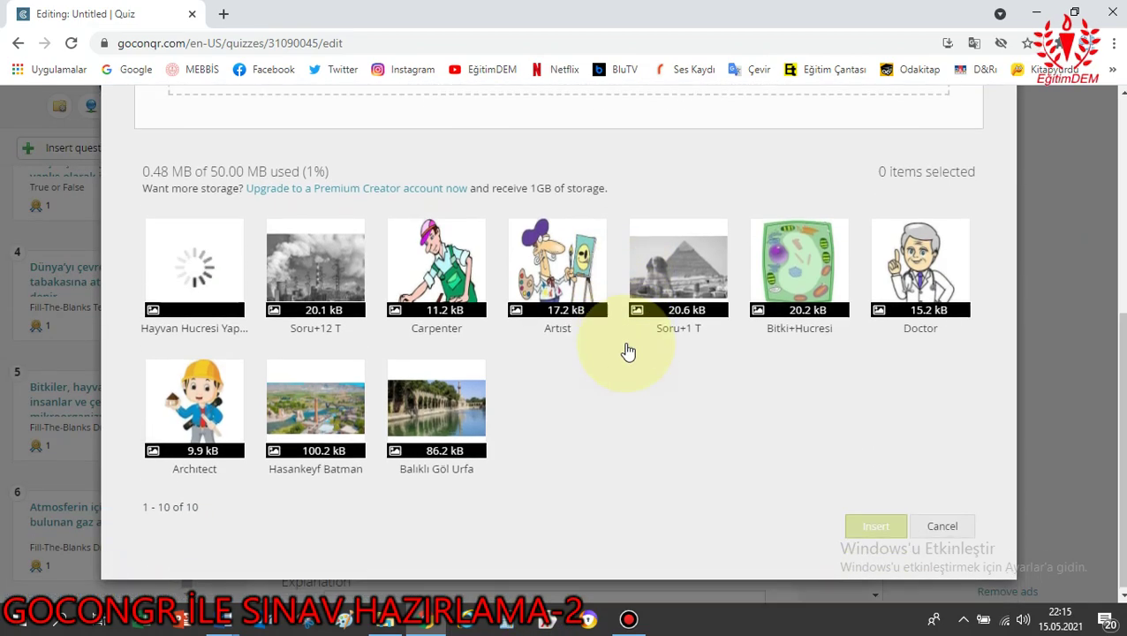
scroll(625, 352, "up", 2)
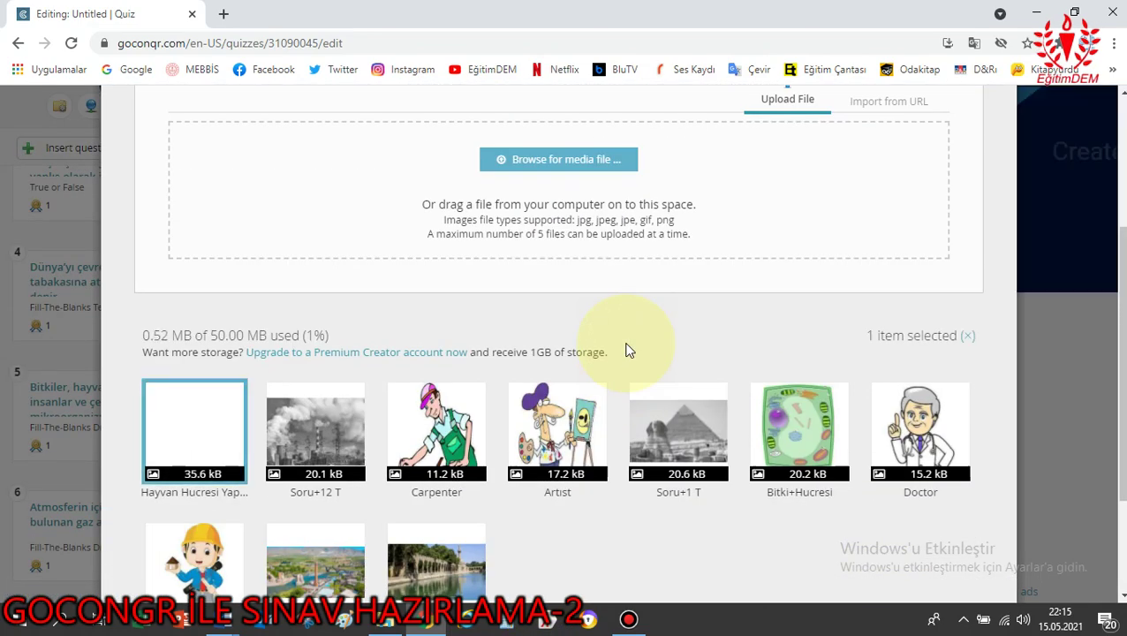
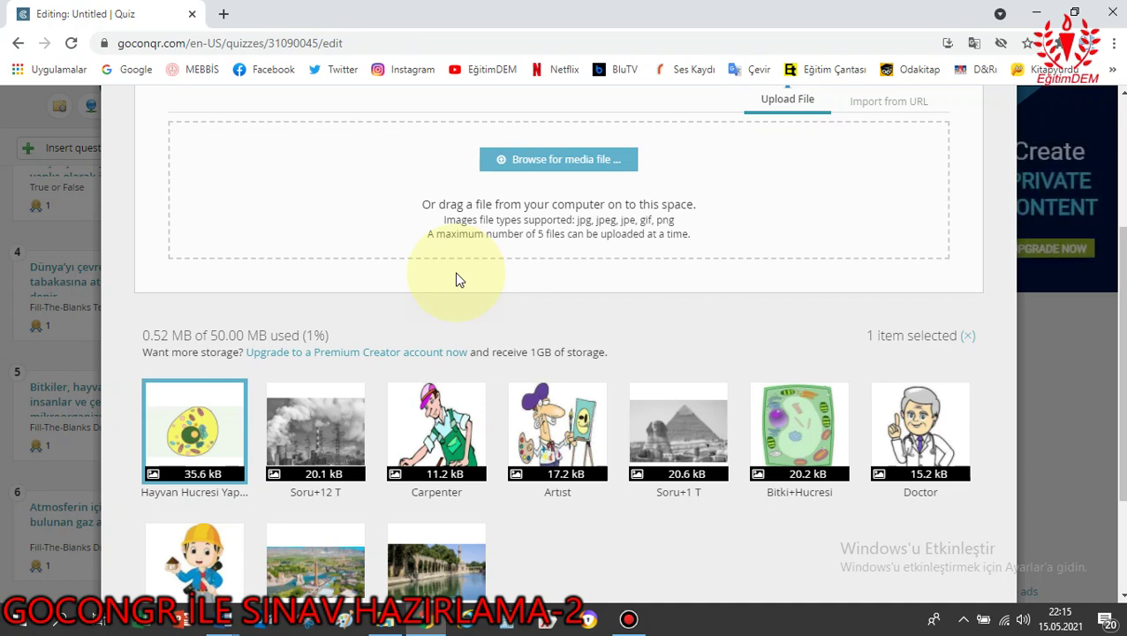
Insert the uploaded animal cell picture as the question image.
scroll(590, 468, "down", 3)
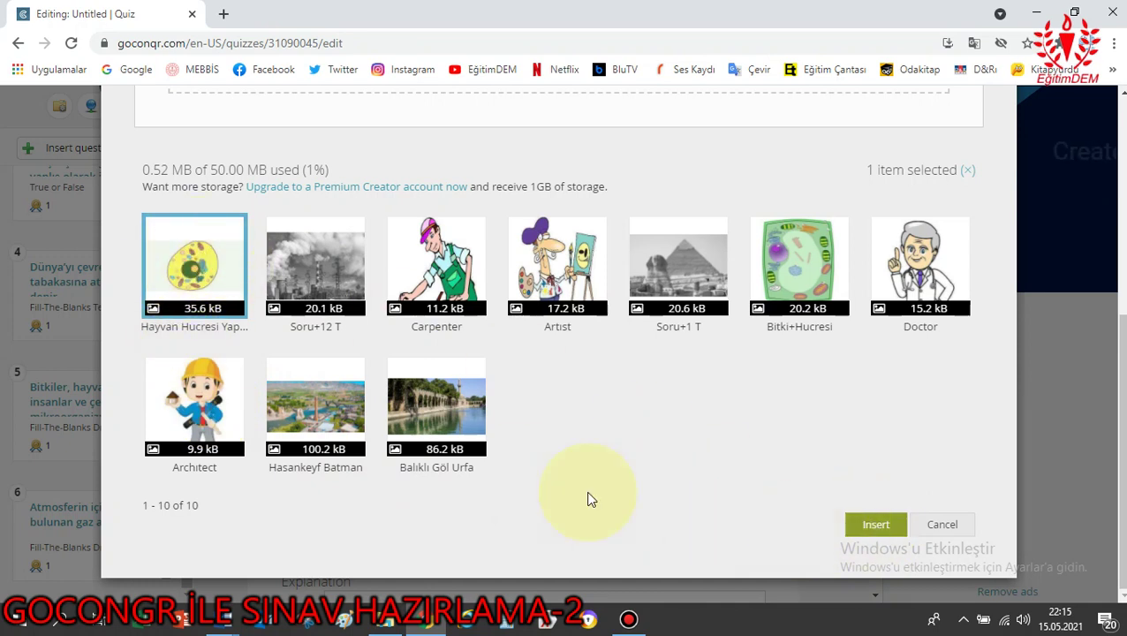
left_click(875, 527)
scroll(629, 433, "down", 3)
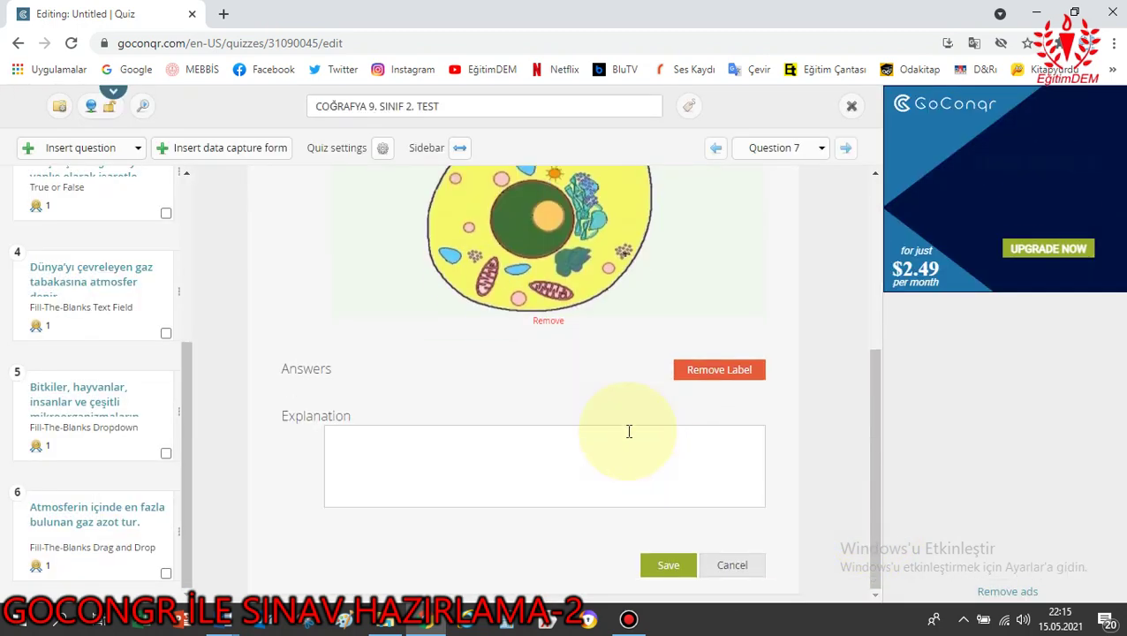
scroll(579, 392, "up", 4)
scroll(696, 452, "down", 2)
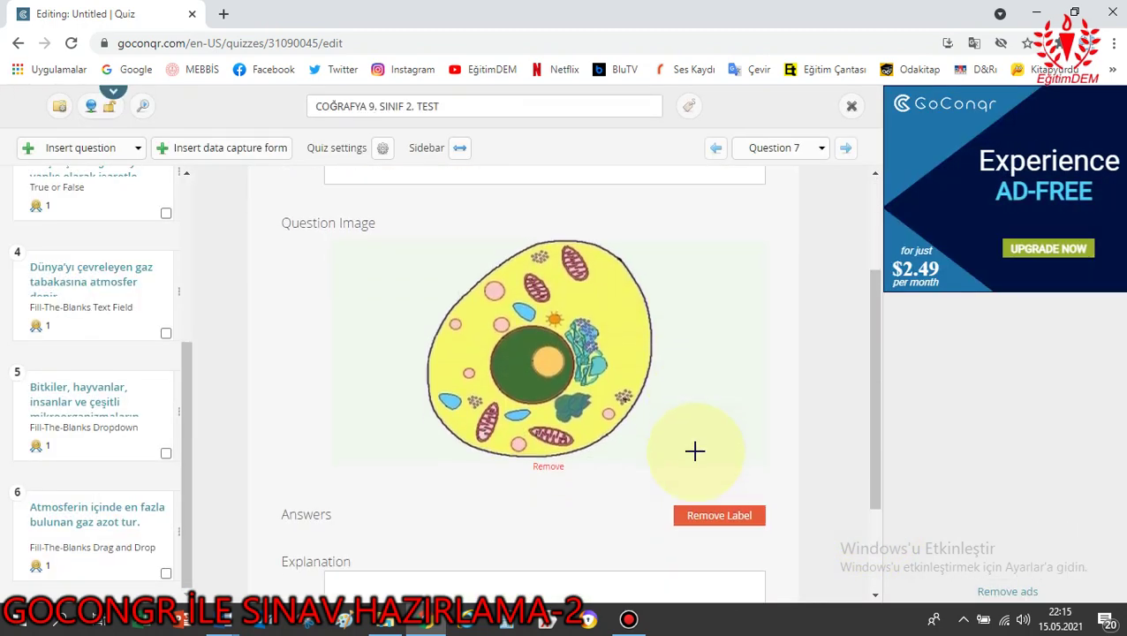
scroll(629, 404, "up", 1)
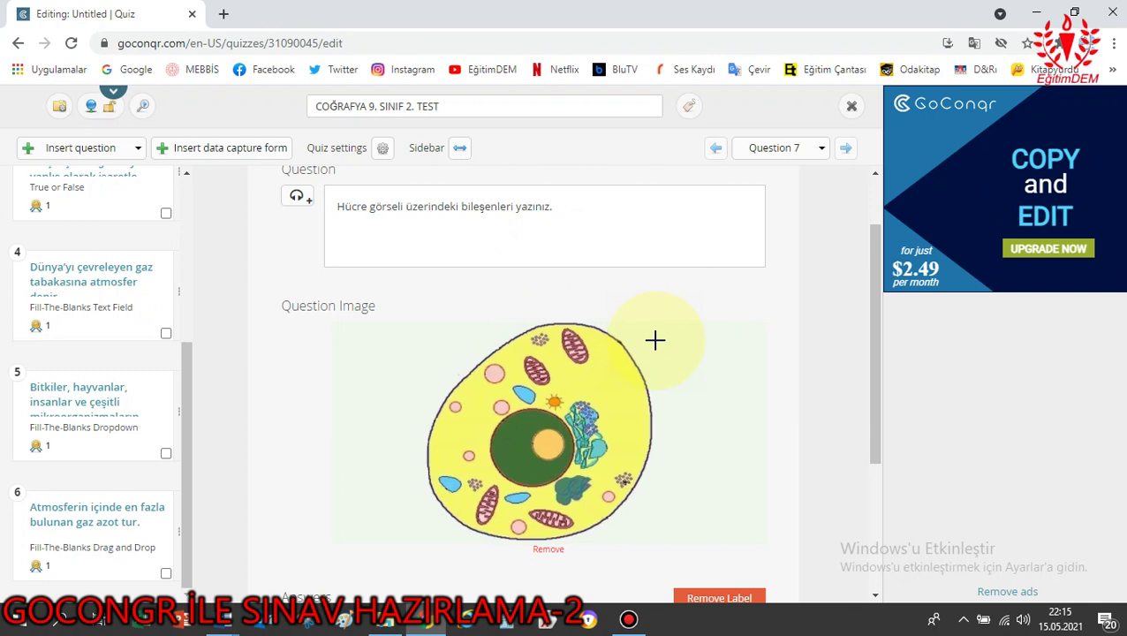
Place a label on the uppermost mitochondrion of the cell image and activate its empty answer field.
scroll(694, 352, "down", 2)
scroll(694, 352, "up", 1)
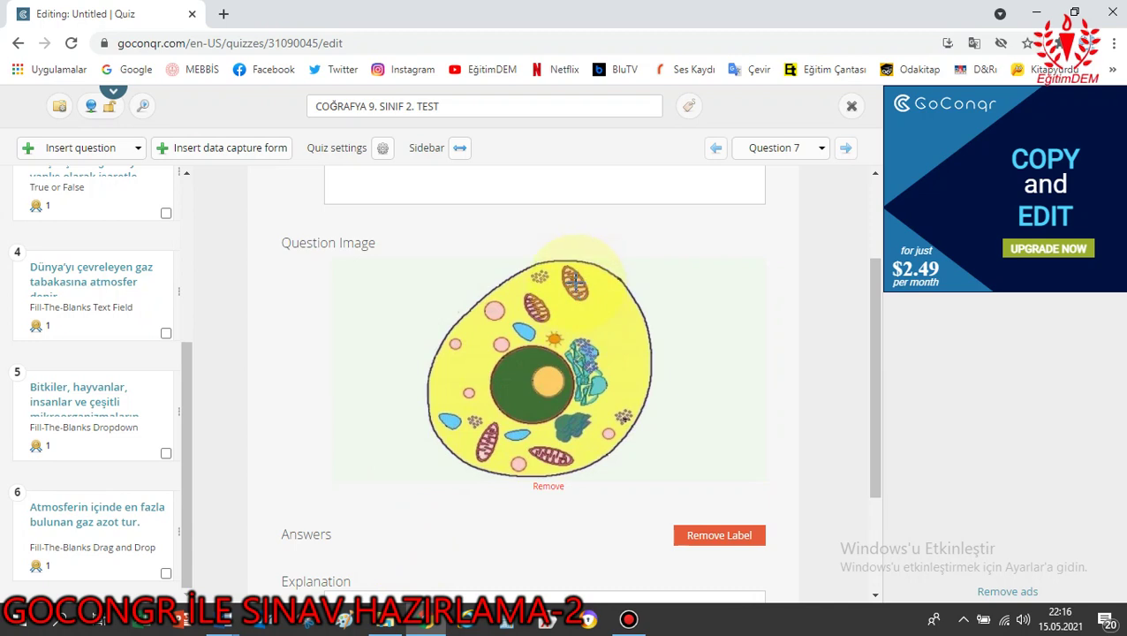
left_click(574, 281)
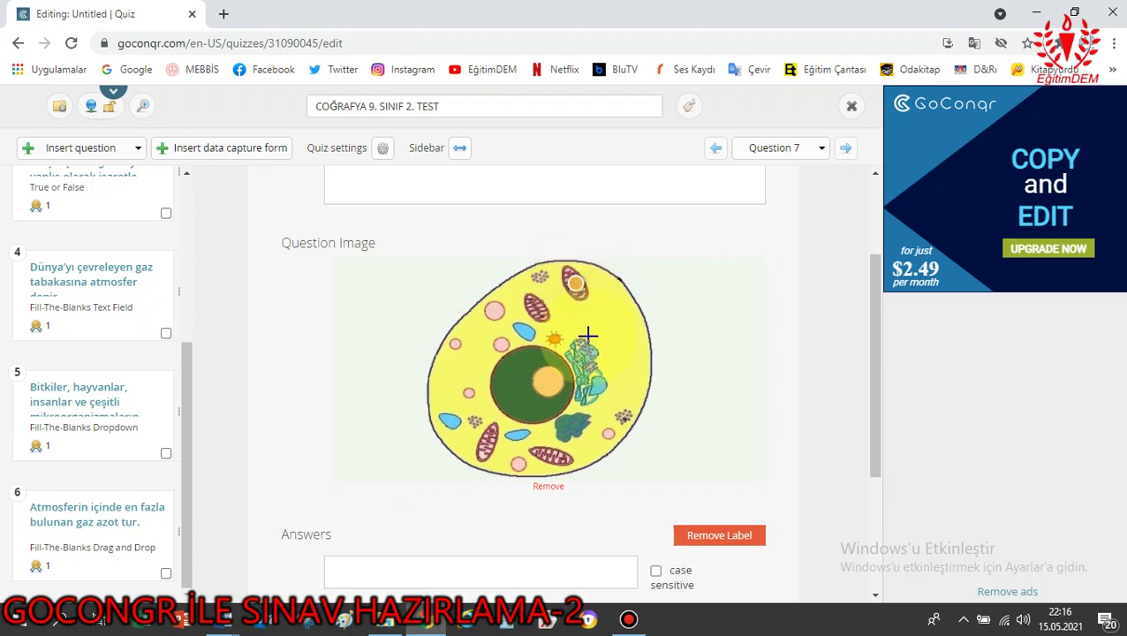
scroll(460, 380, "down", 3)
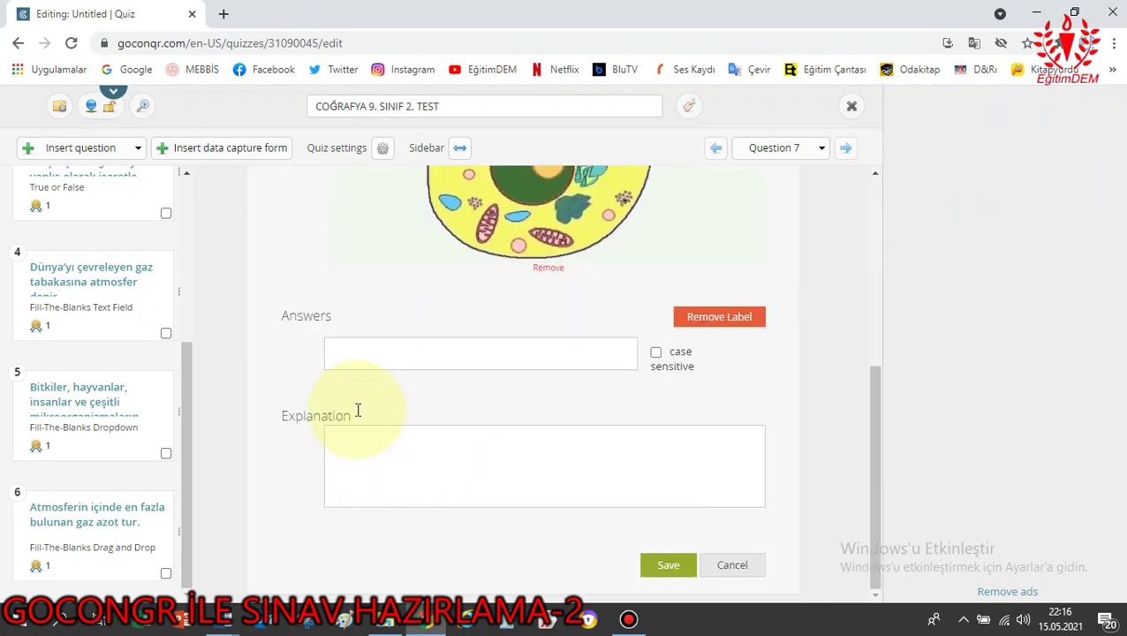
left_click(374, 353)
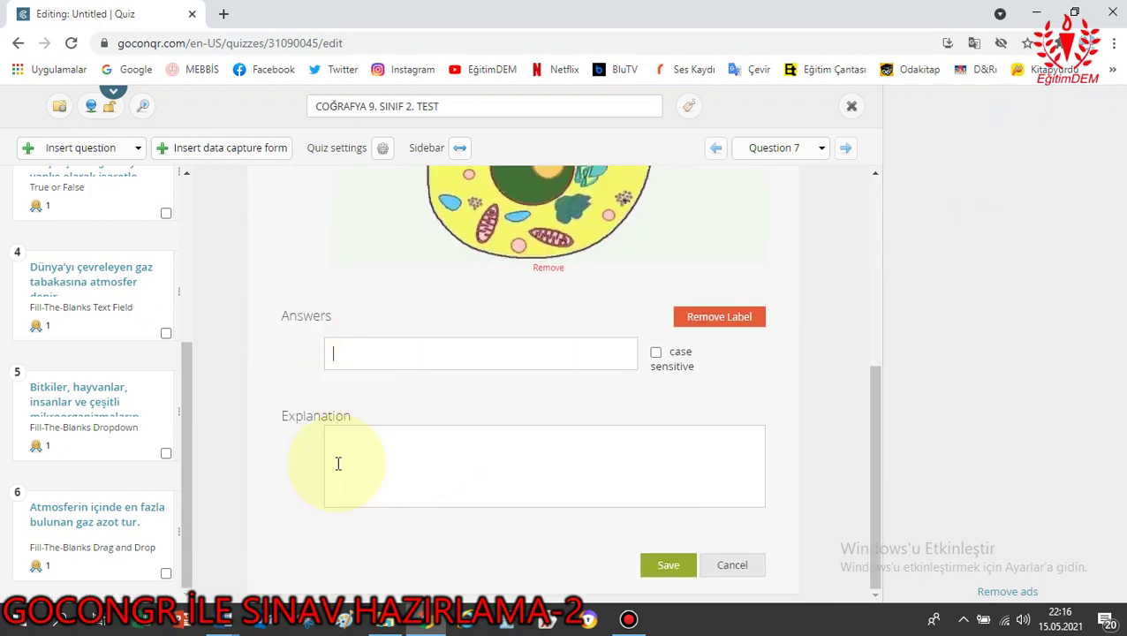
Switch to File Explorer and check the görseller folder and the unlabelled cell picture hayvan-hucresi-yapisi-modeli_tt in the quiz folder.
left_click(386, 618)
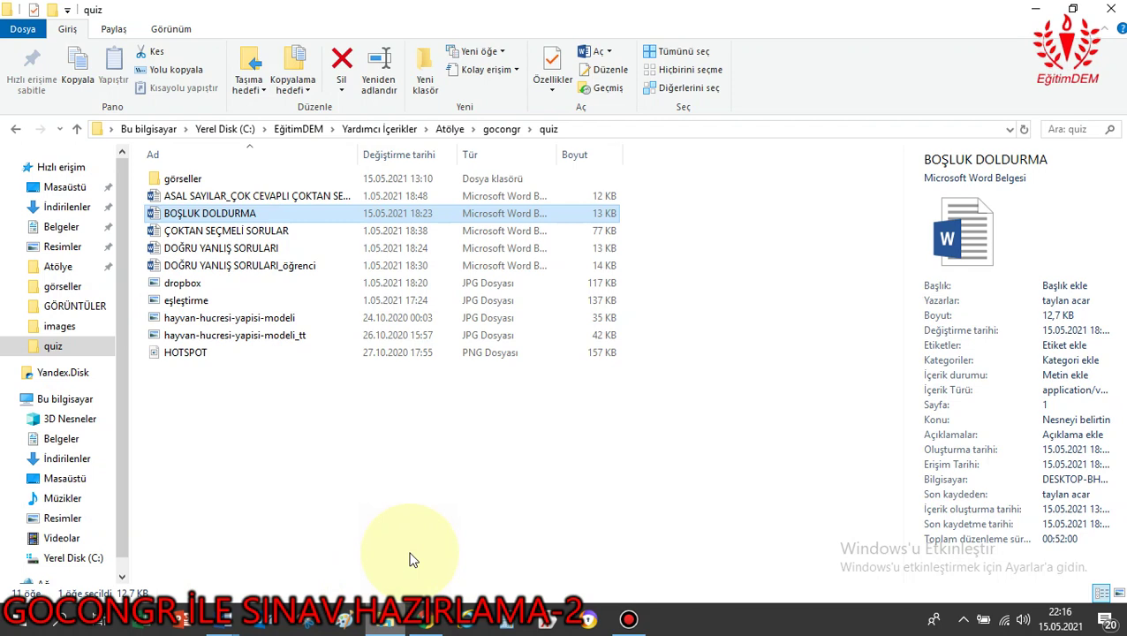
left_click(451, 530)
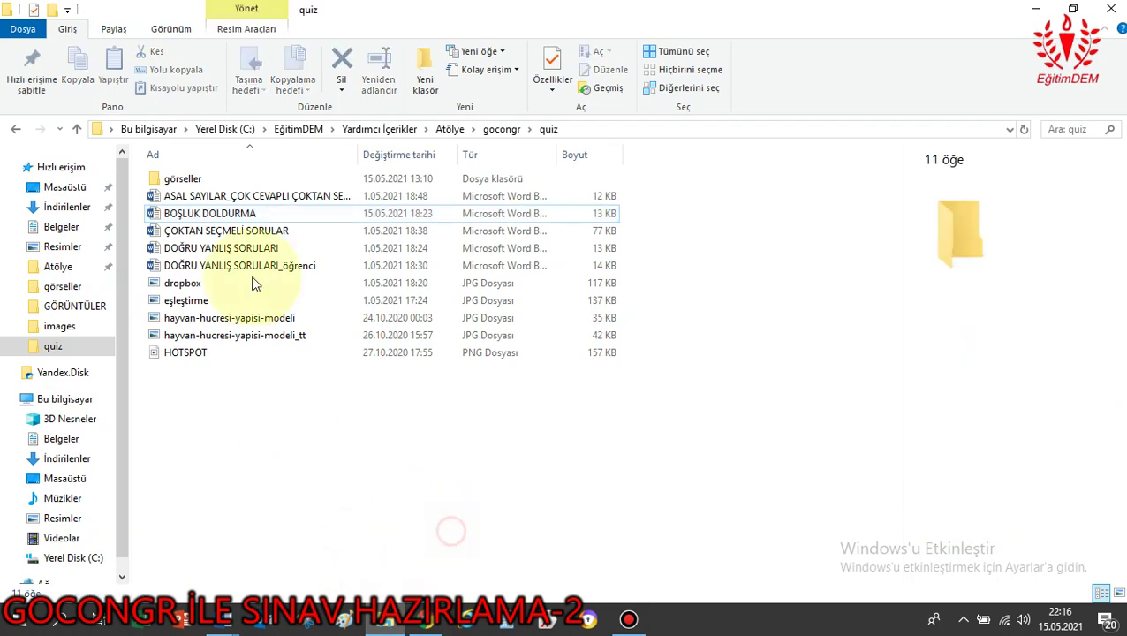
left_click(283, 180)
double_click(283, 181)
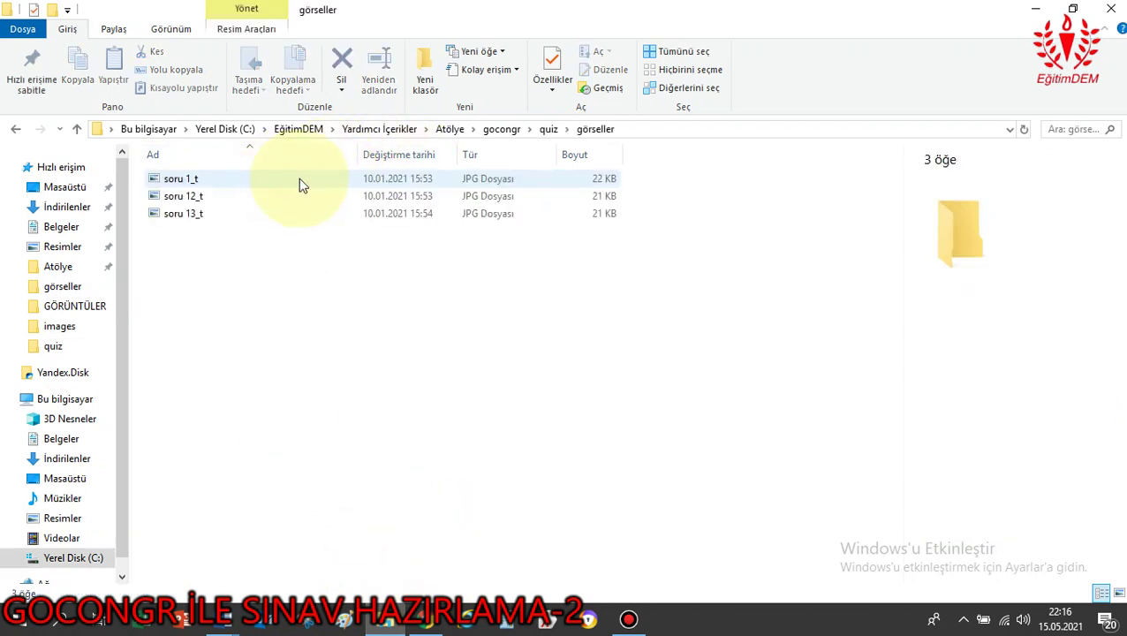
left_click(548, 129)
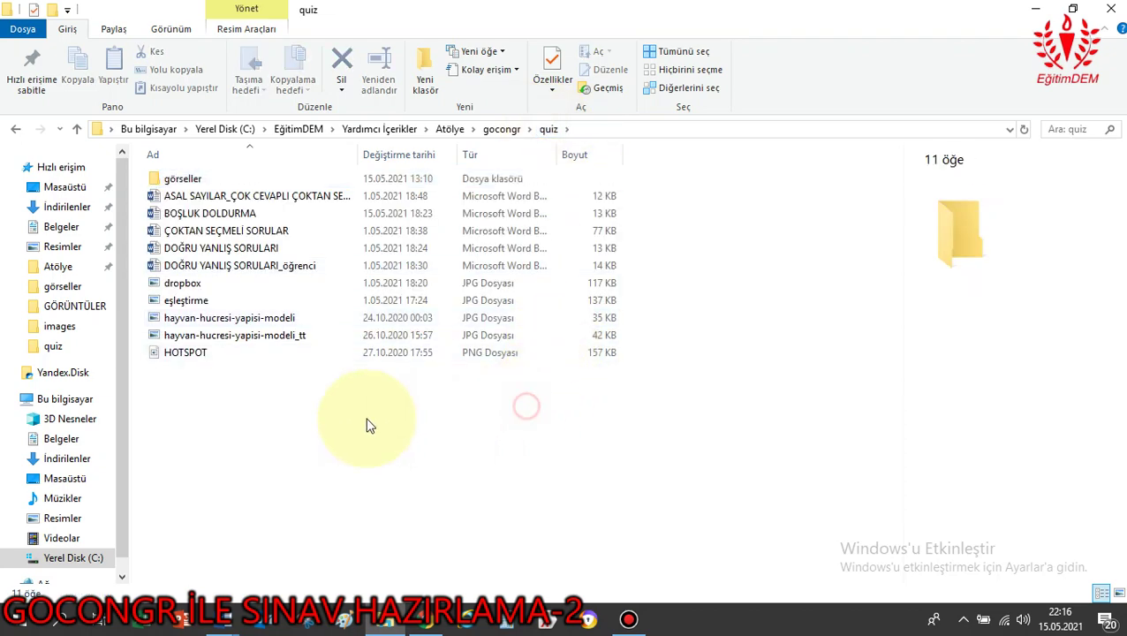
left_click(254, 336)
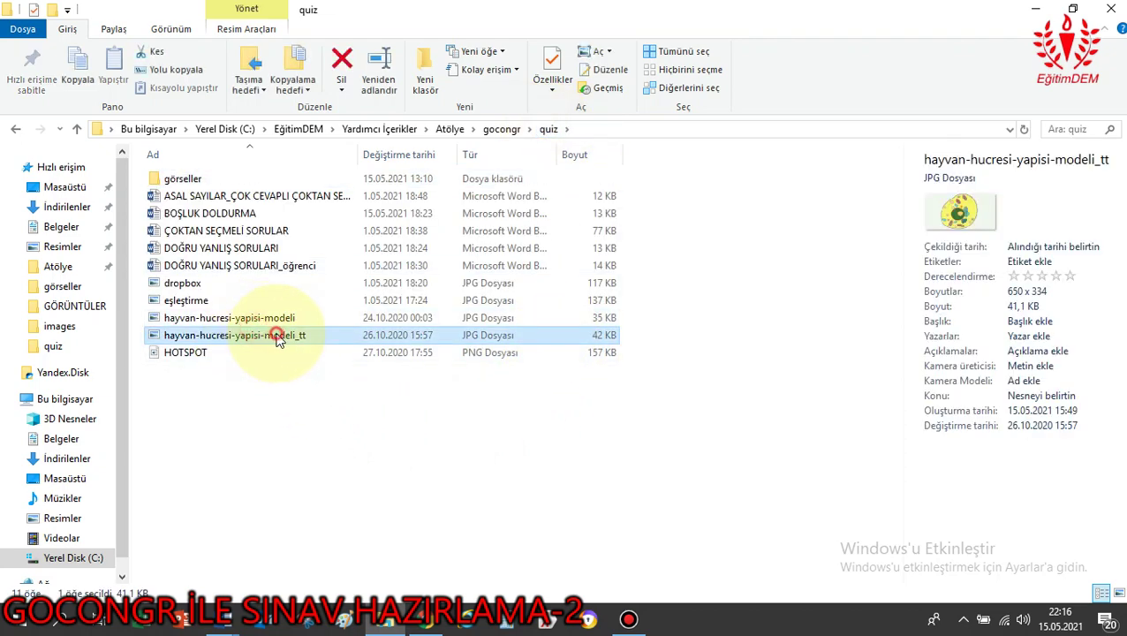
double_click(279, 338)
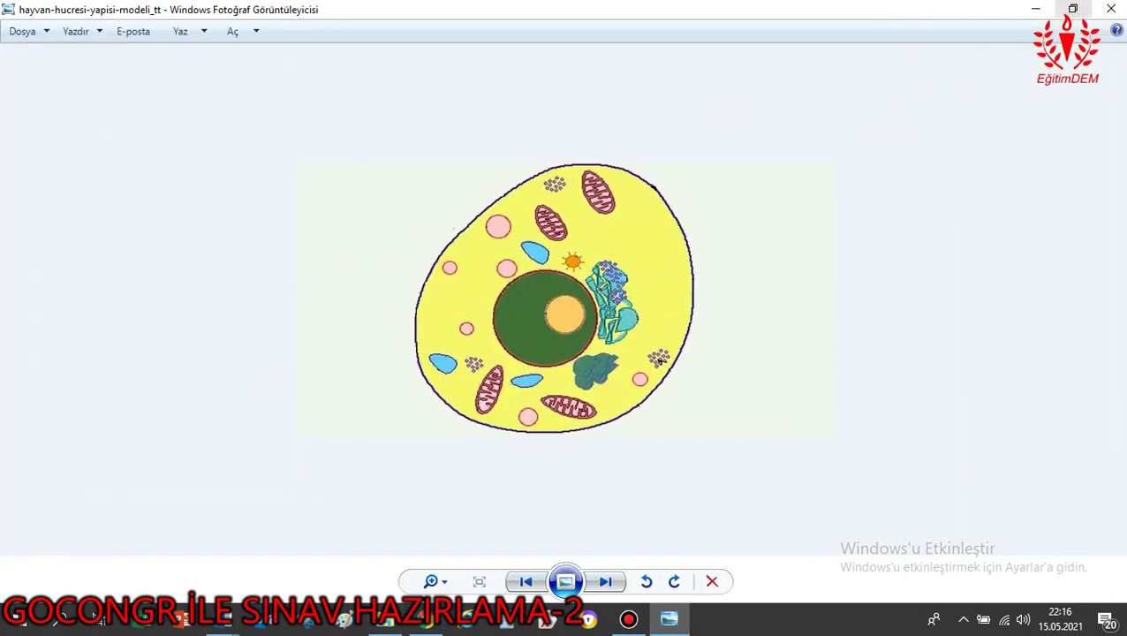
left_click(1114, 10)
View the labelled cell picture hayvan-hucresi-yapisi-modeli for the component names, and return to the quiz editor in the browser.
left_click(294, 318)
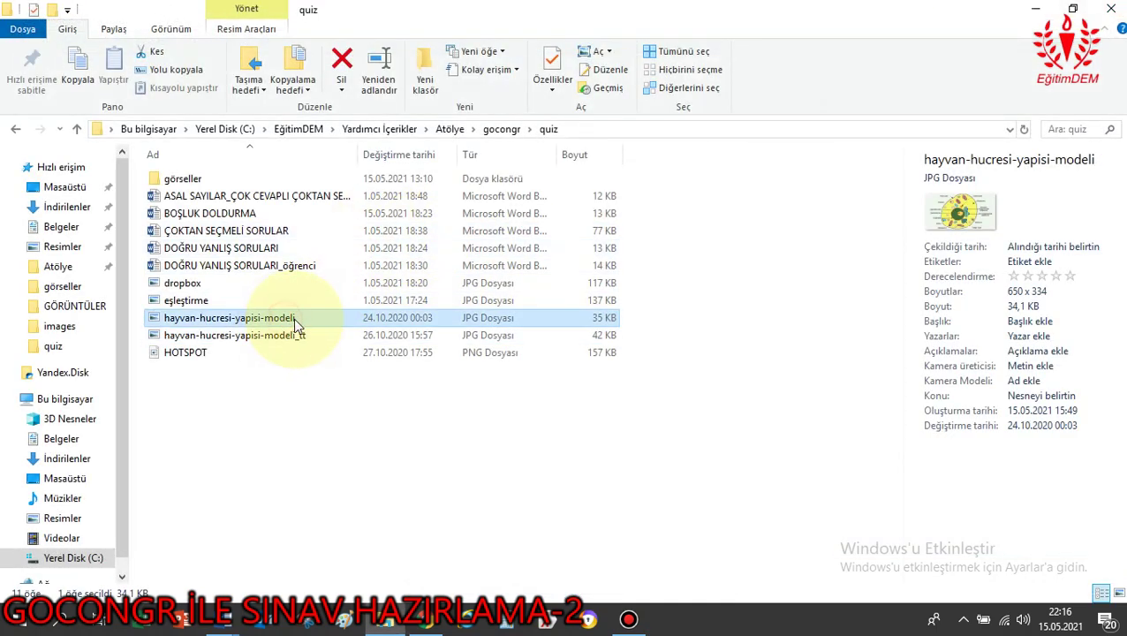
double_click(293, 318)
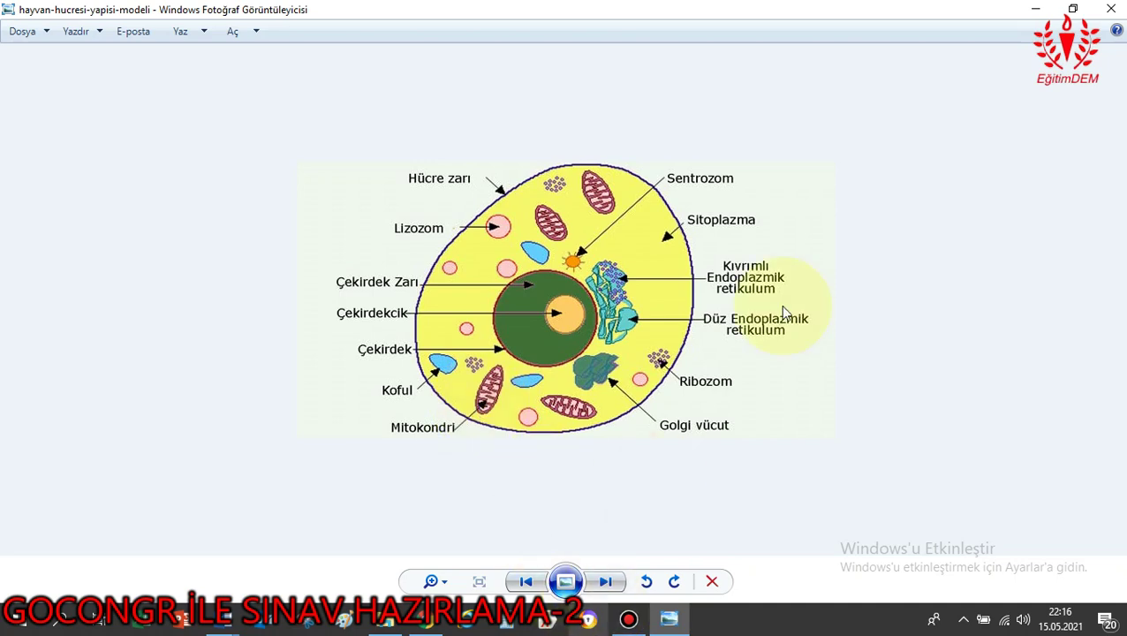
left_click(1035, 9)
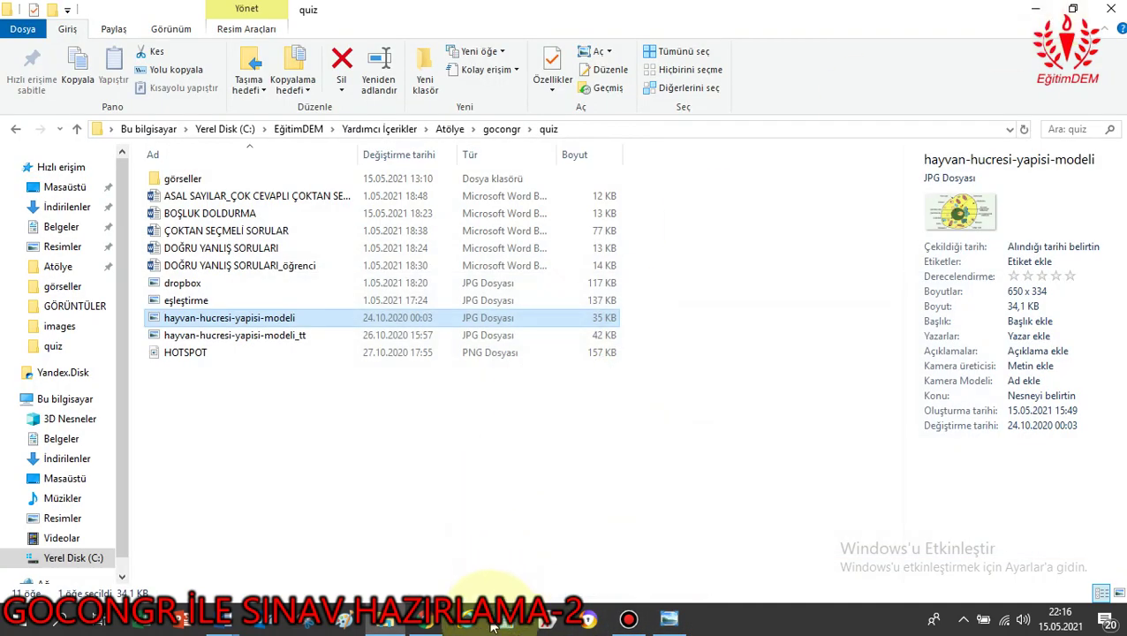
left_click(430, 621)
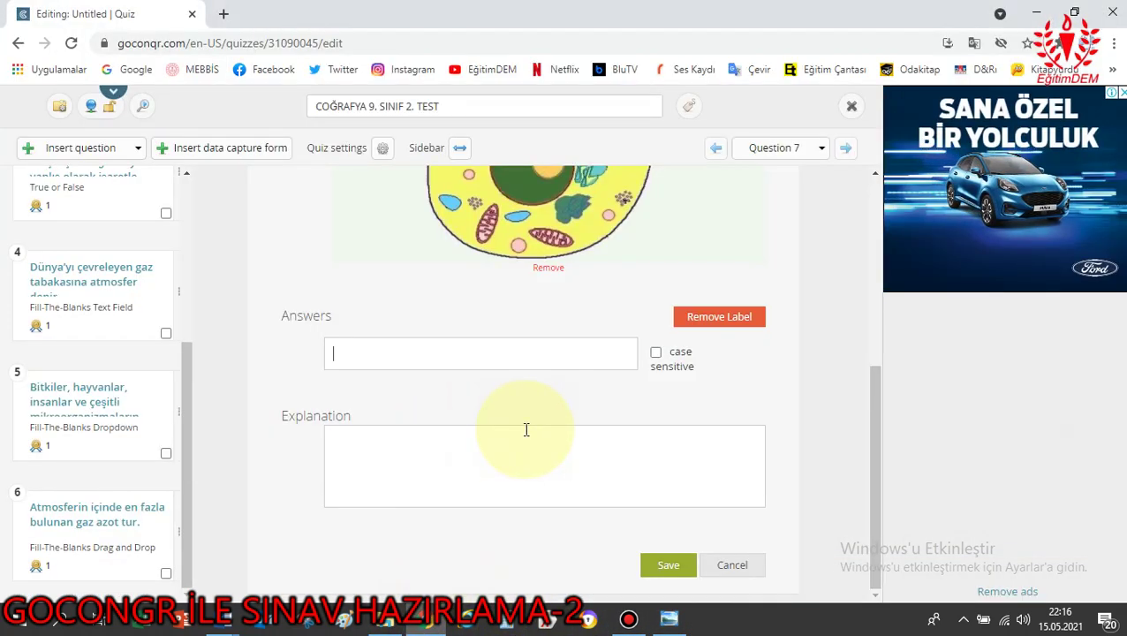
Enter "Mitokondri" as the answer for the label on the uppermost mitochondrion.
type("Mitok")
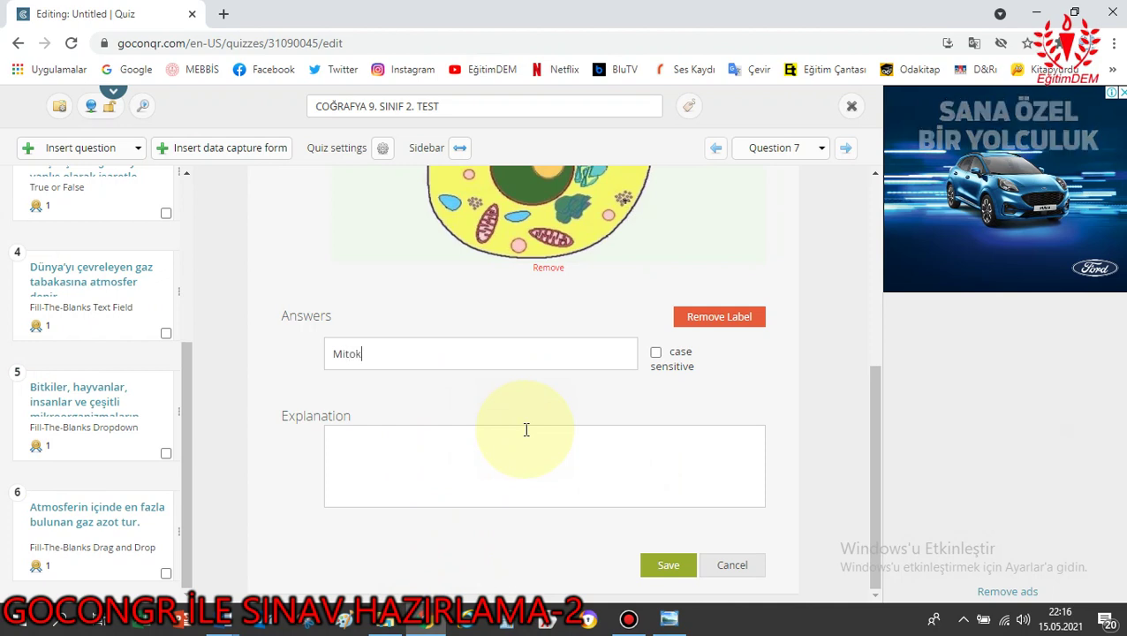
type("ondri")
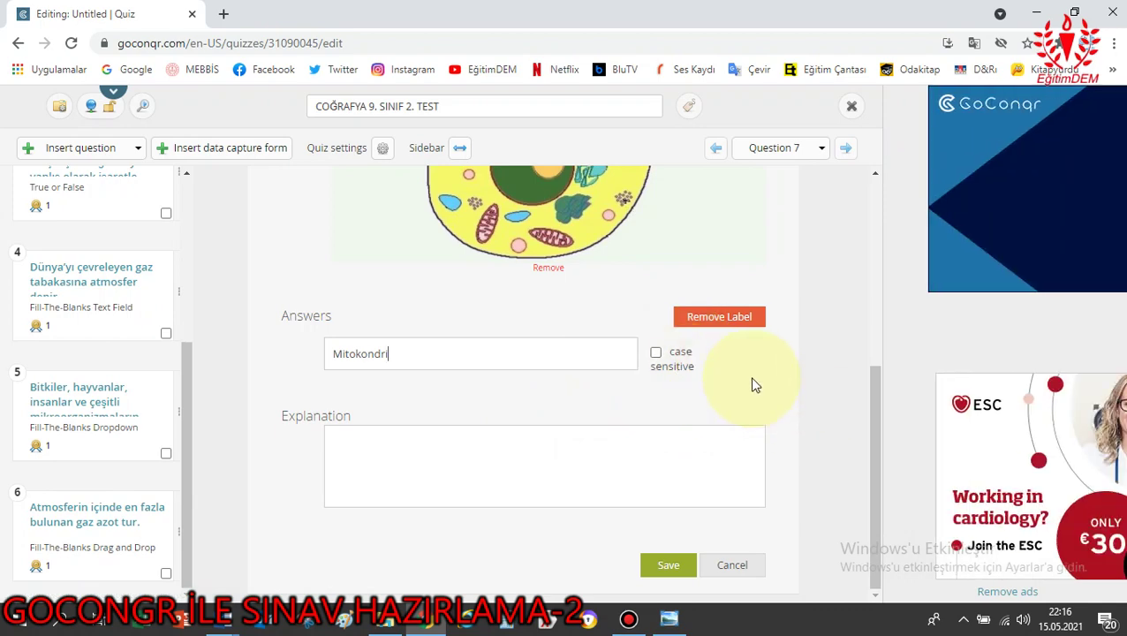
scroll(750, 377, "up", 3)
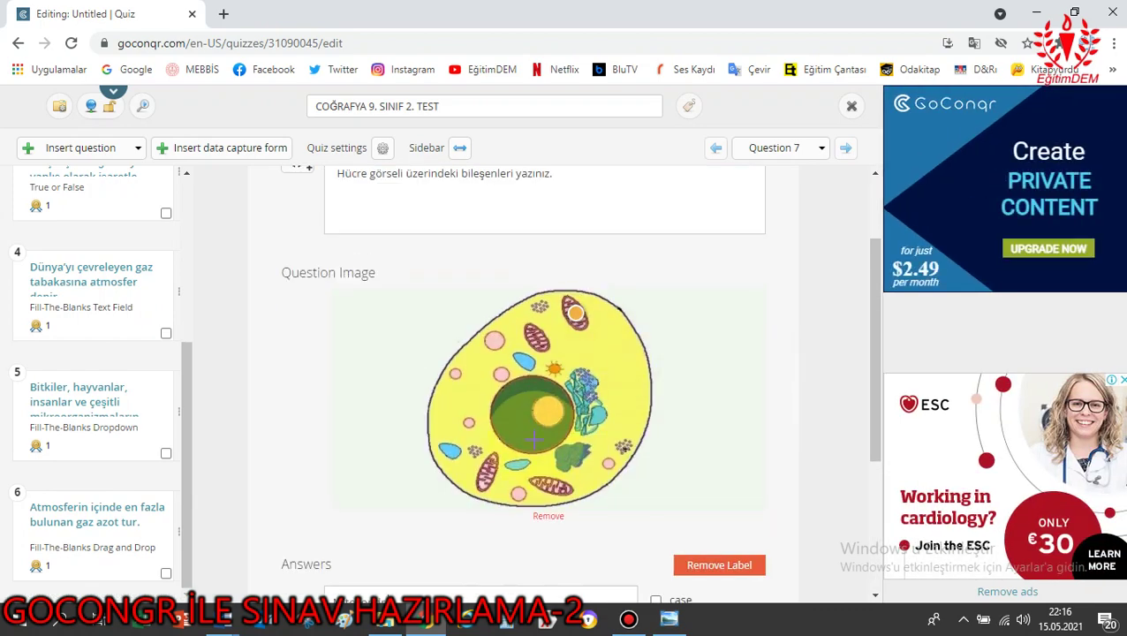
scroll(565, 413, "down", 3)
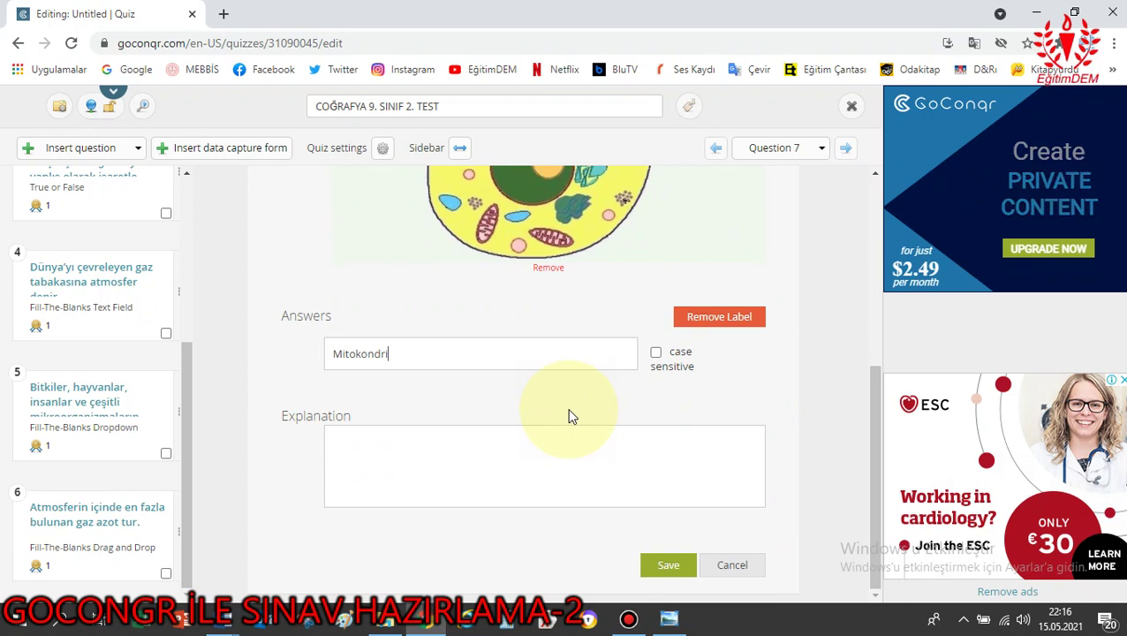
Compare the mitochondrion label's position on the question image with its answer entry.
scroll(569, 415, "up", 2)
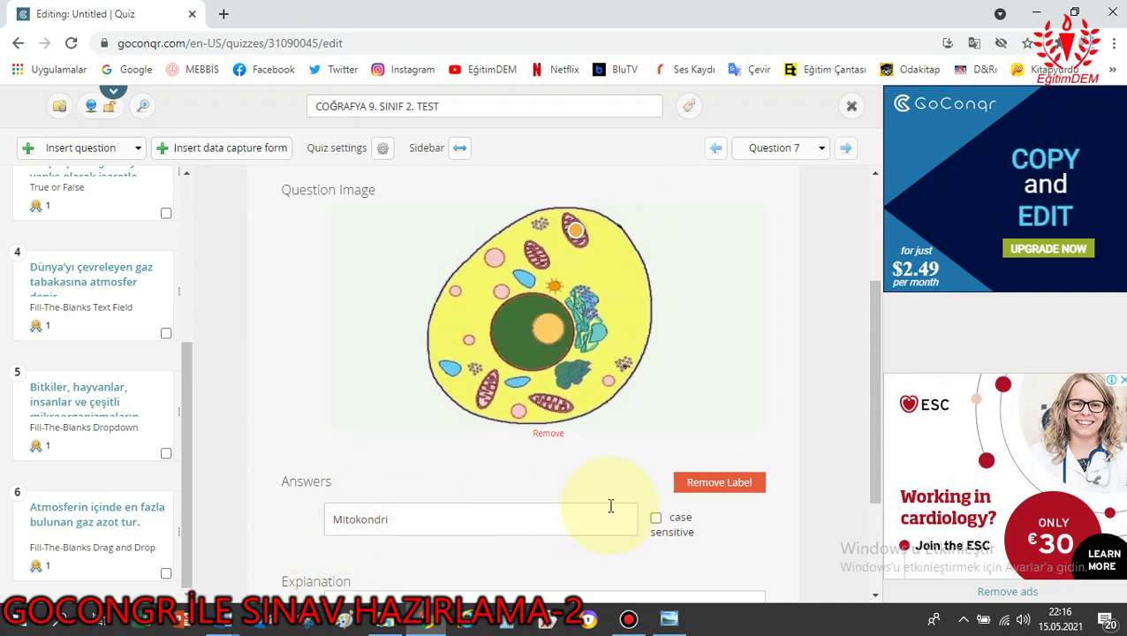
scroll(618, 508, "down", 2)
scroll(533, 415, "up", 1)
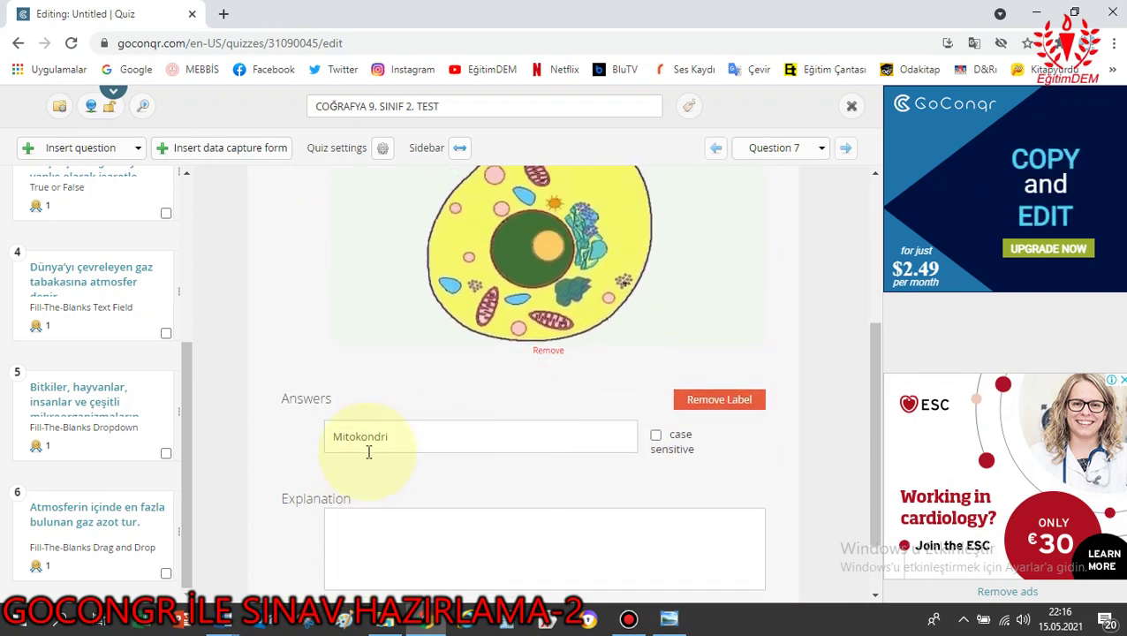
scroll(631, 523, "down", 2)
scroll(530, 430, "up", 2)
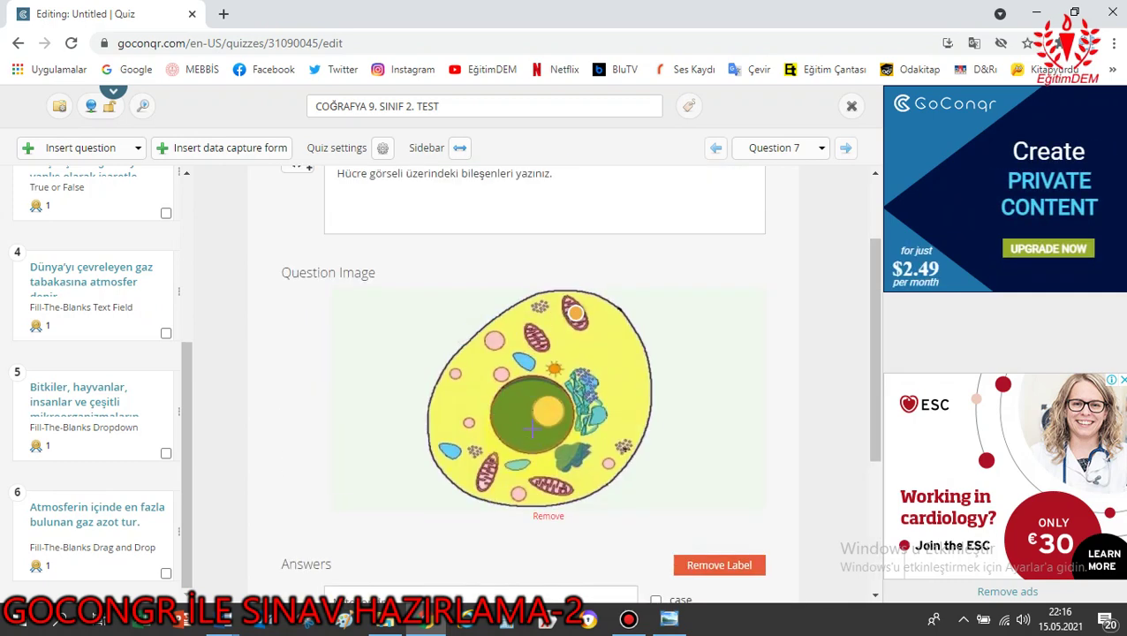
scroll(531, 429, "up", 1)
scroll(542, 450, "down", 2)
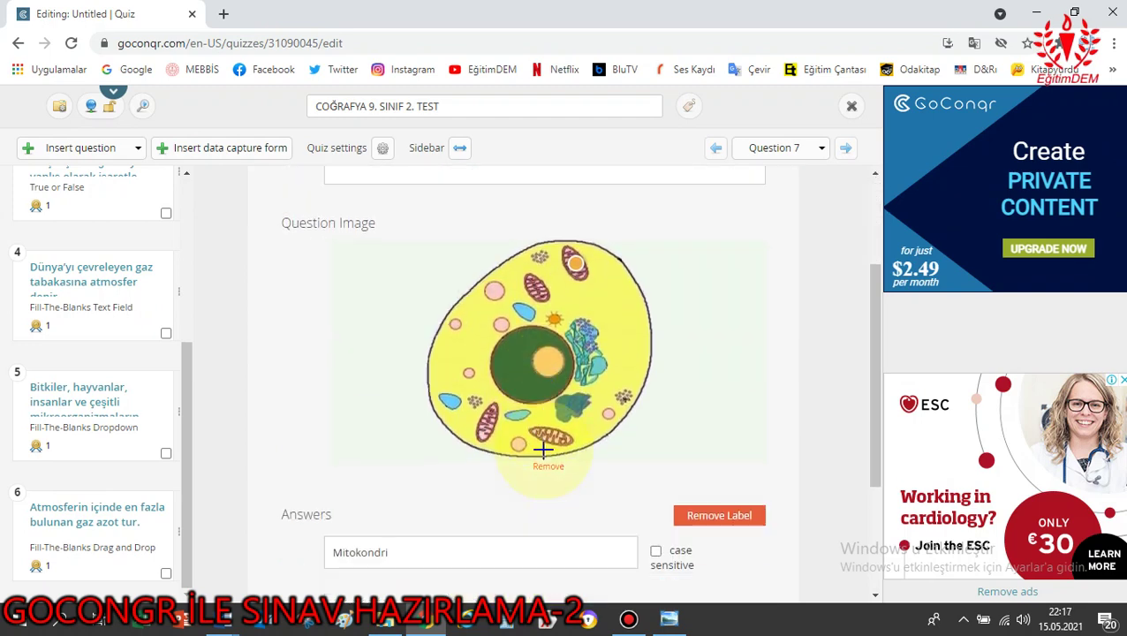
scroll(548, 448, "down", 2)
Place a label on the endoplasmic reticulum beside the nucleus and enter "Endoplazmik Retikulum" as its answer.
scroll(548, 415, "up", 3)
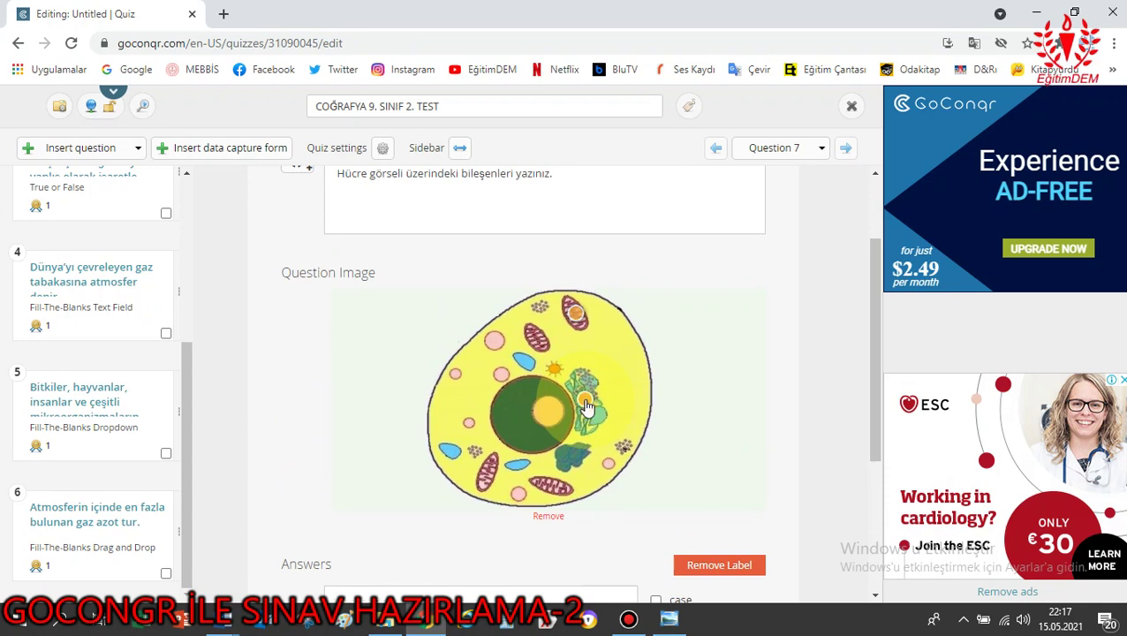
scroll(618, 411, "down", 1)
scroll(618, 412, "down", 2)
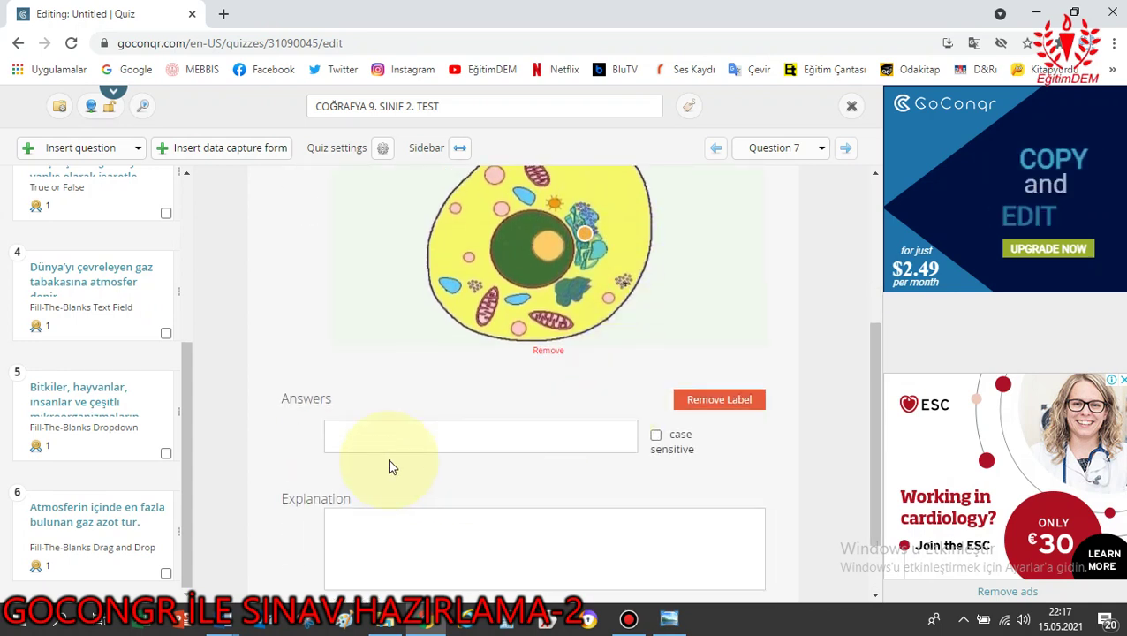
left_click(378, 433)
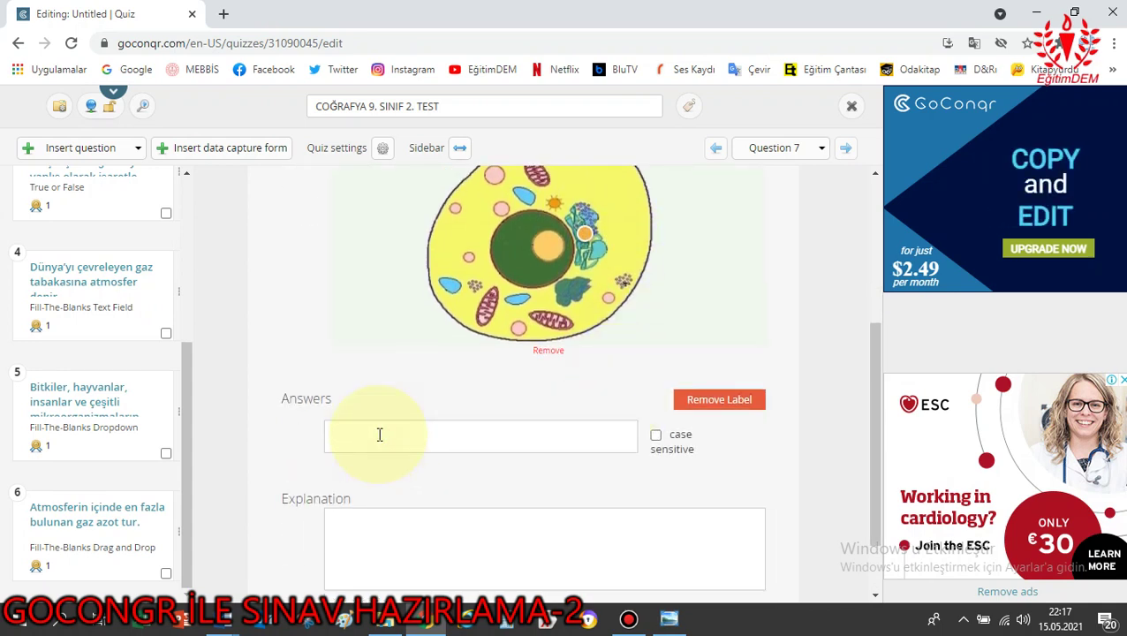
left_click(228, 623)
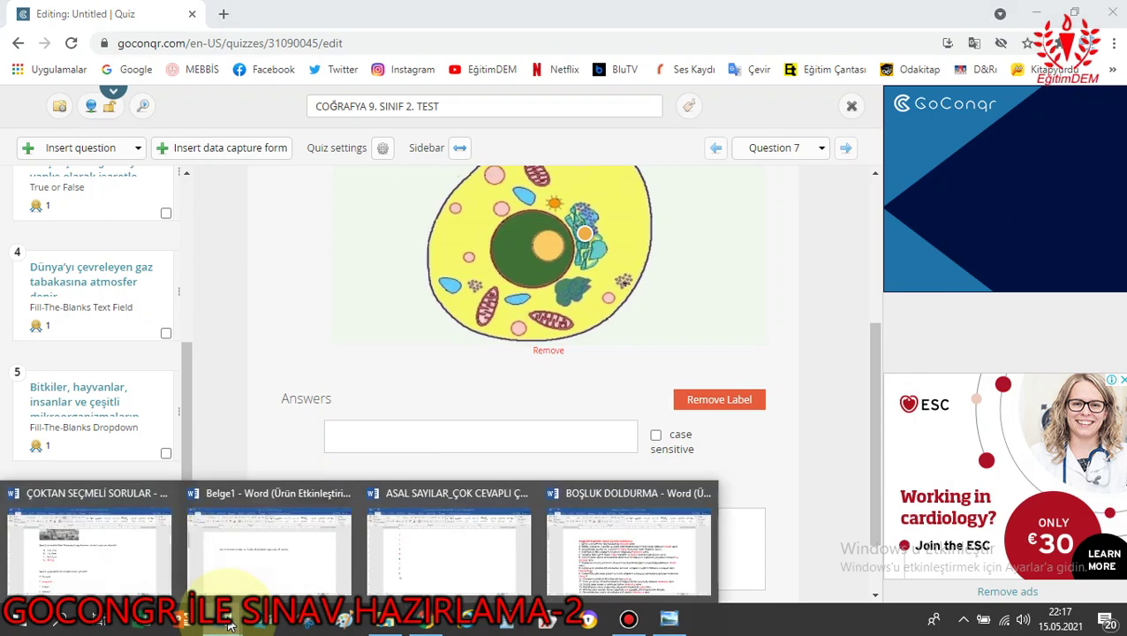
mouse_move(469, 557)
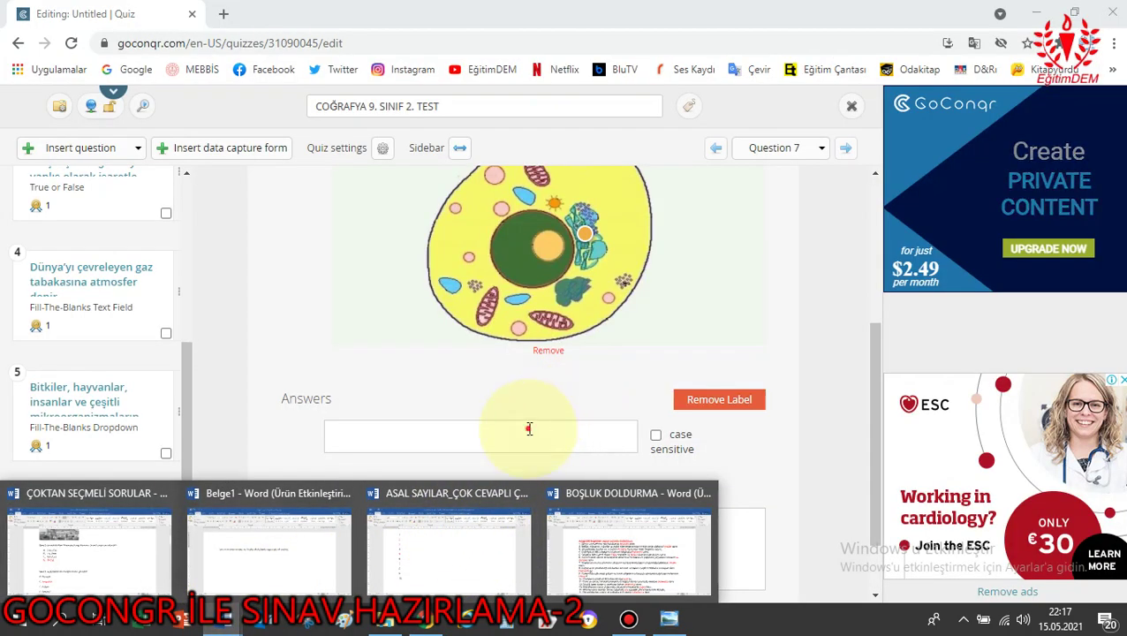
left_click(528, 428)
type("End")
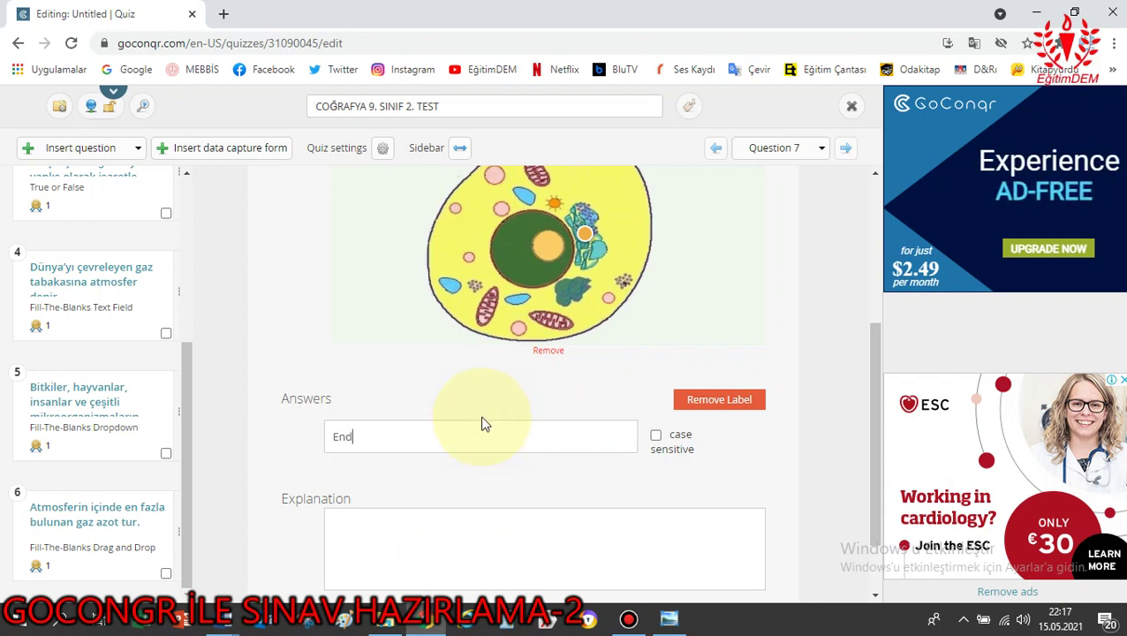
type("oplazmik Retikulum")
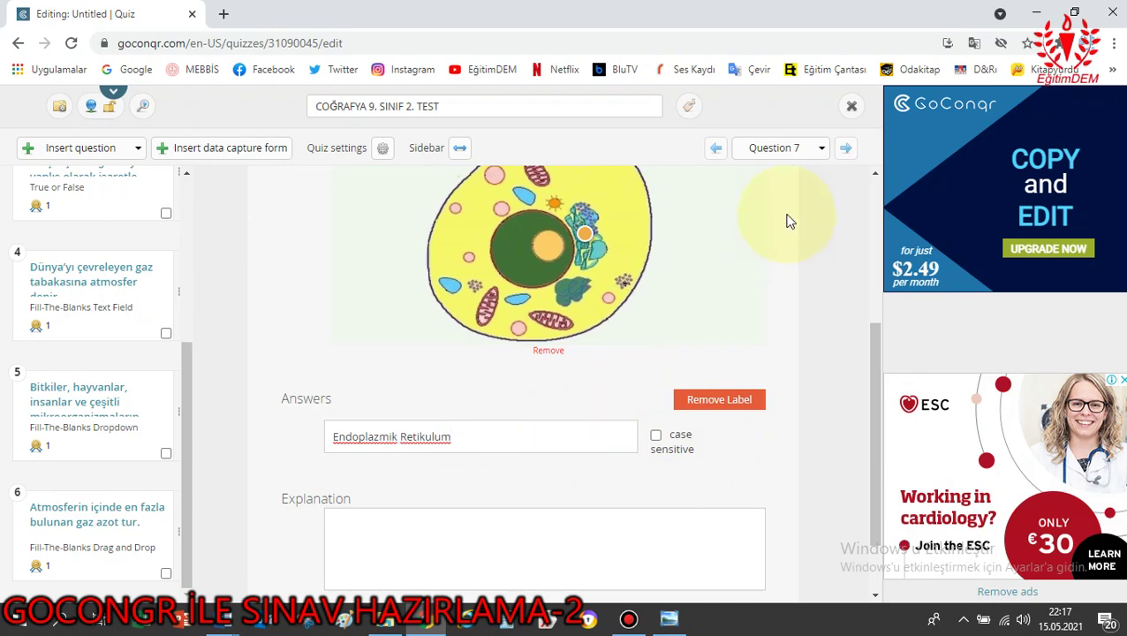
Place a label on the nucleolus inside the green nucleus and enter "Çekirdekçik" as its answer.
scroll(521, 447, "down", 1)
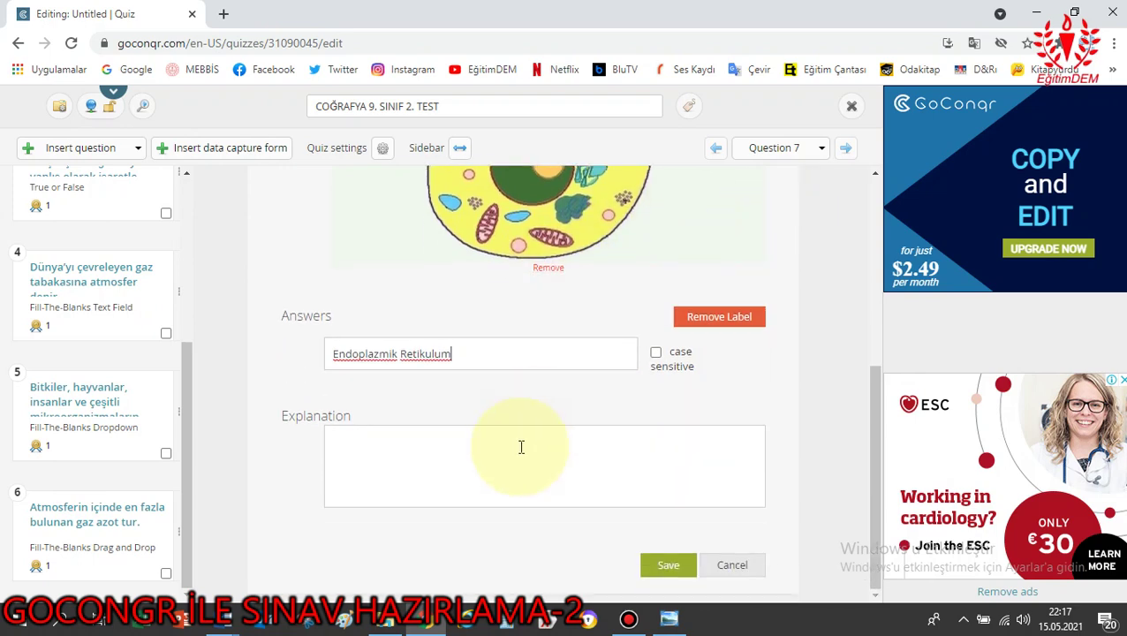
scroll(527, 439, "up", 3)
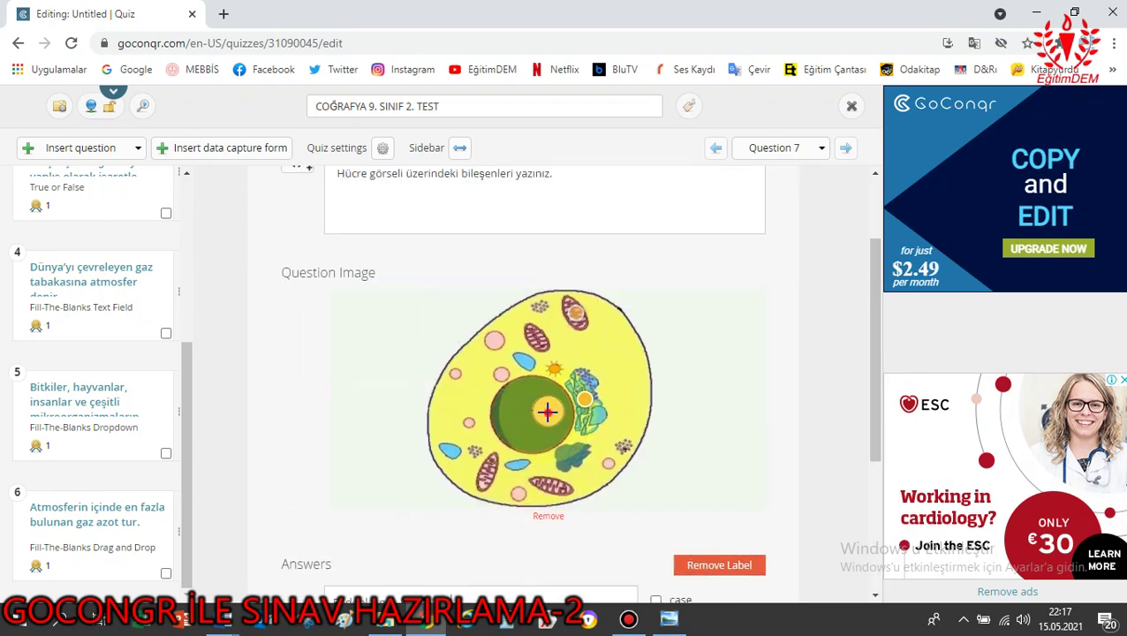
scroll(706, 406, "down", 3)
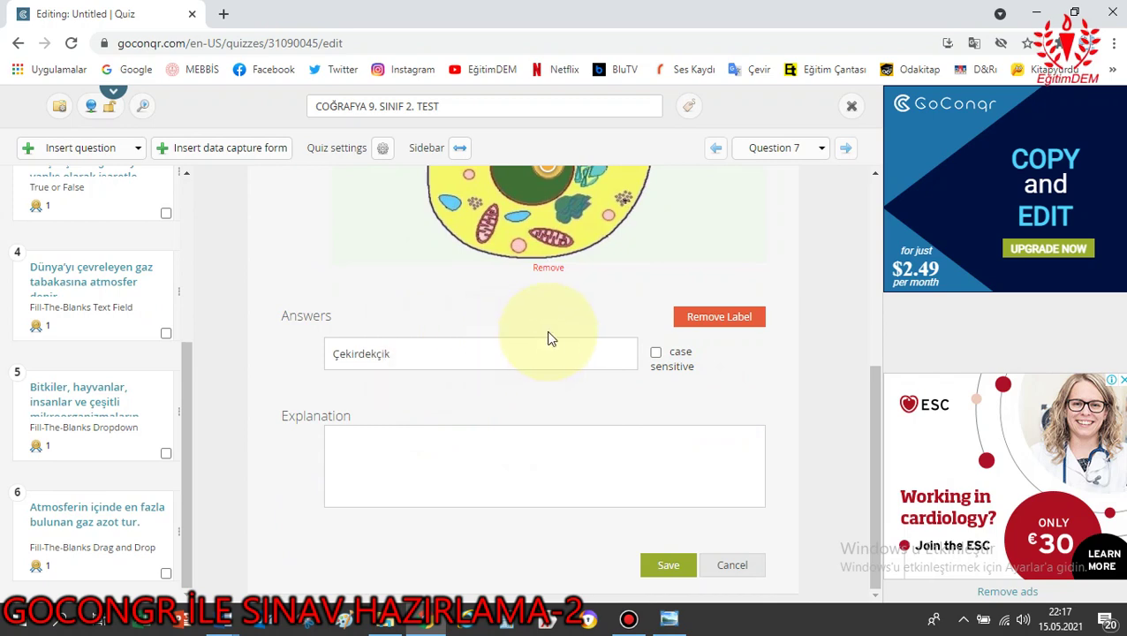
Select the nucleolus, mitochondrion and endoplasmic reticulum labels in turn to check the answer stored for each.
scroll(575, 290, "up", 3)
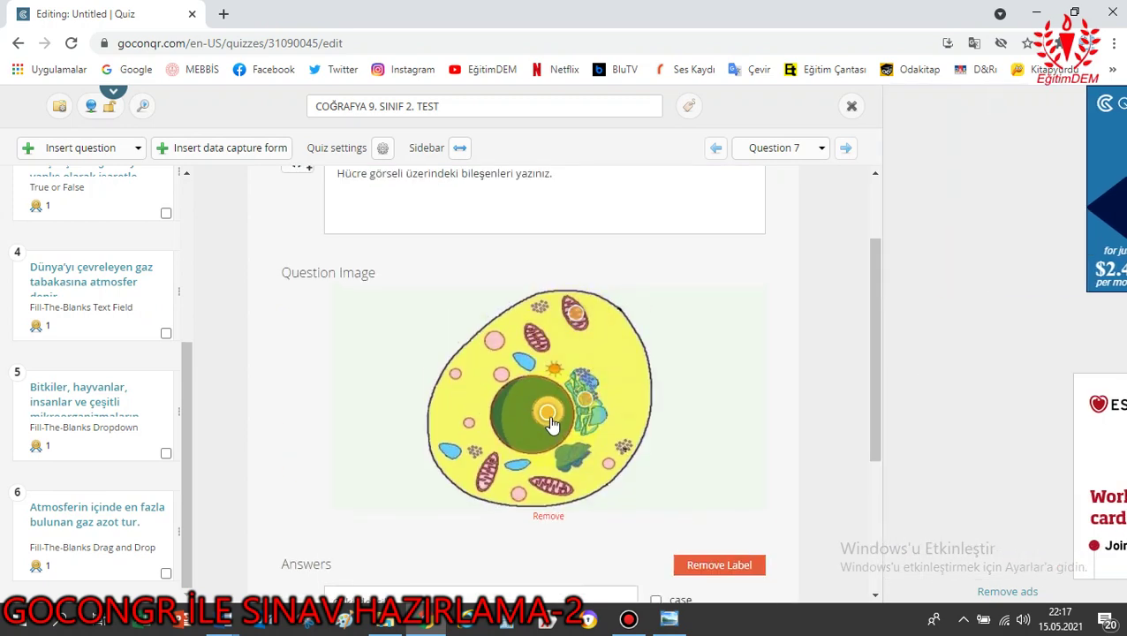
scroll(549, 415, "down", 3)
scroll(549, 406, "up", 3)
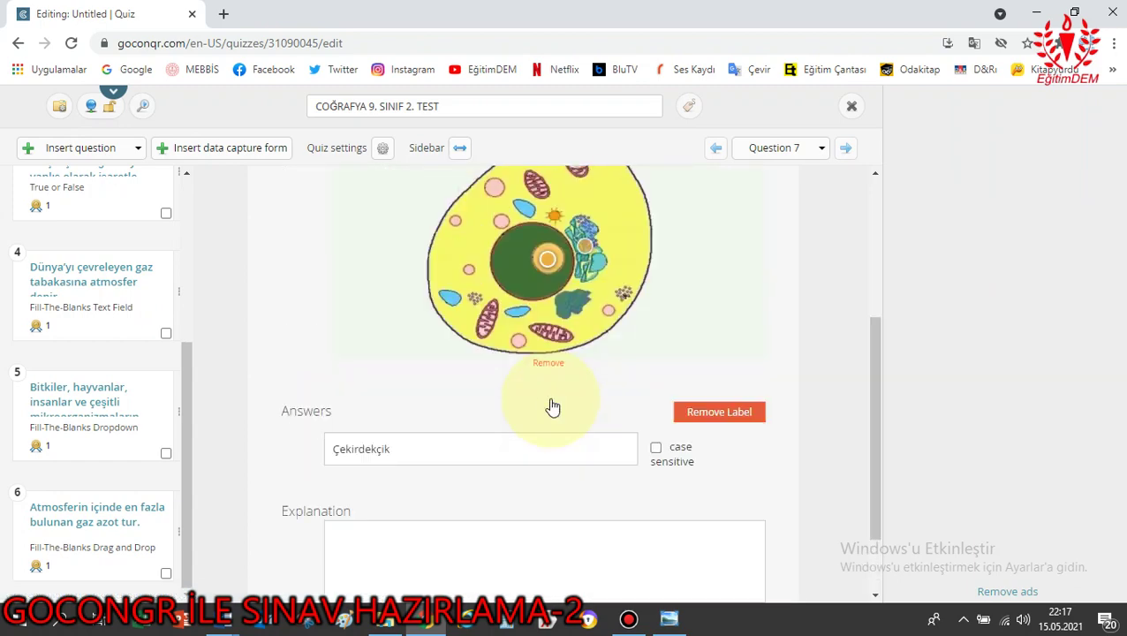
scroll(578, 320, "down", 3)
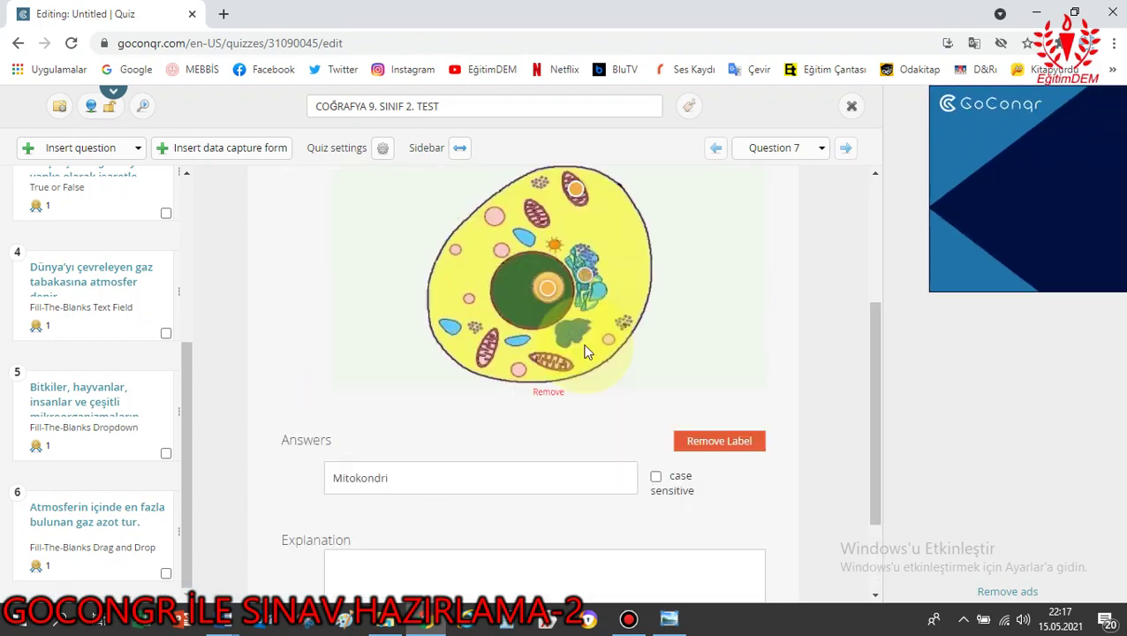
scroll(551, 372, "up", 3)
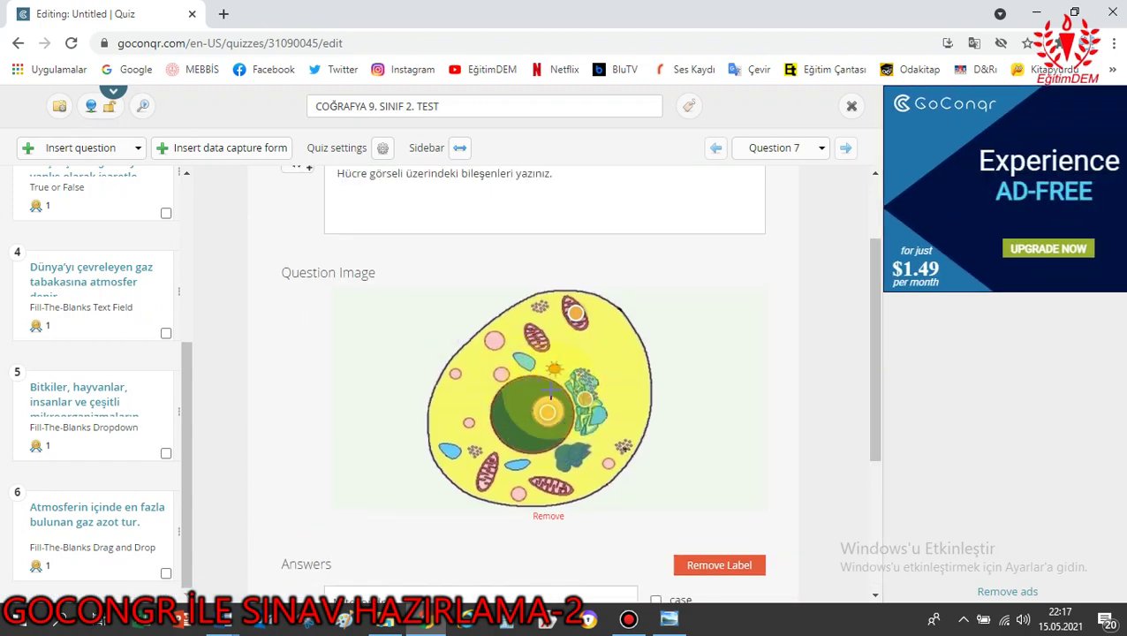
scroll(607, 394, "down", 1)
scroll(608, 395, "down", 2)
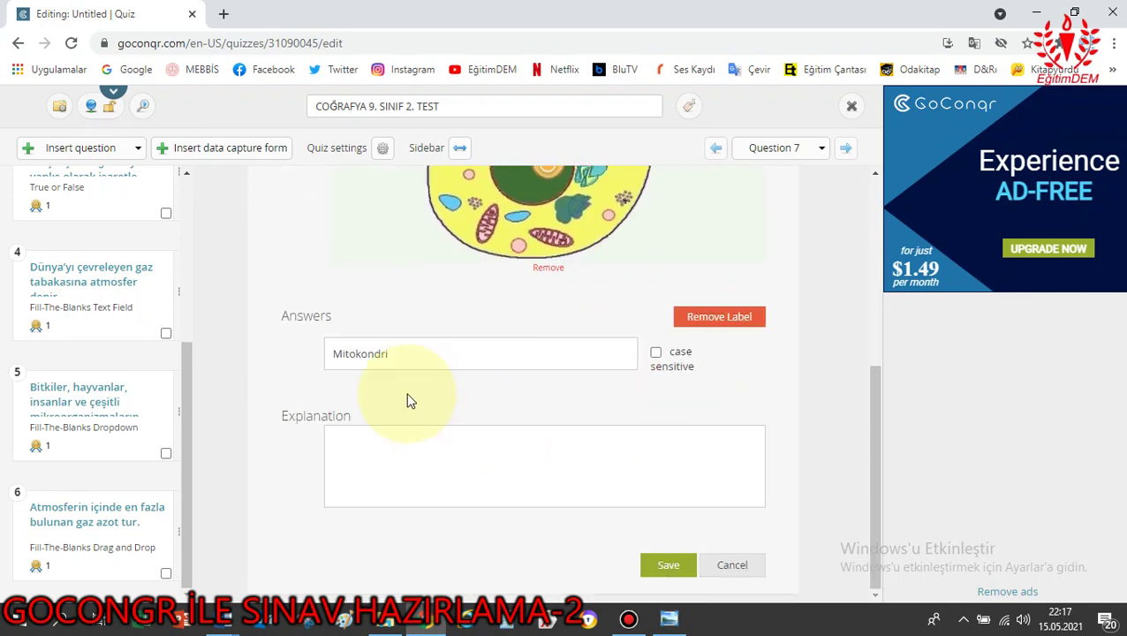
scroll(575, 395, "up", 3)
left_click(586, 402)
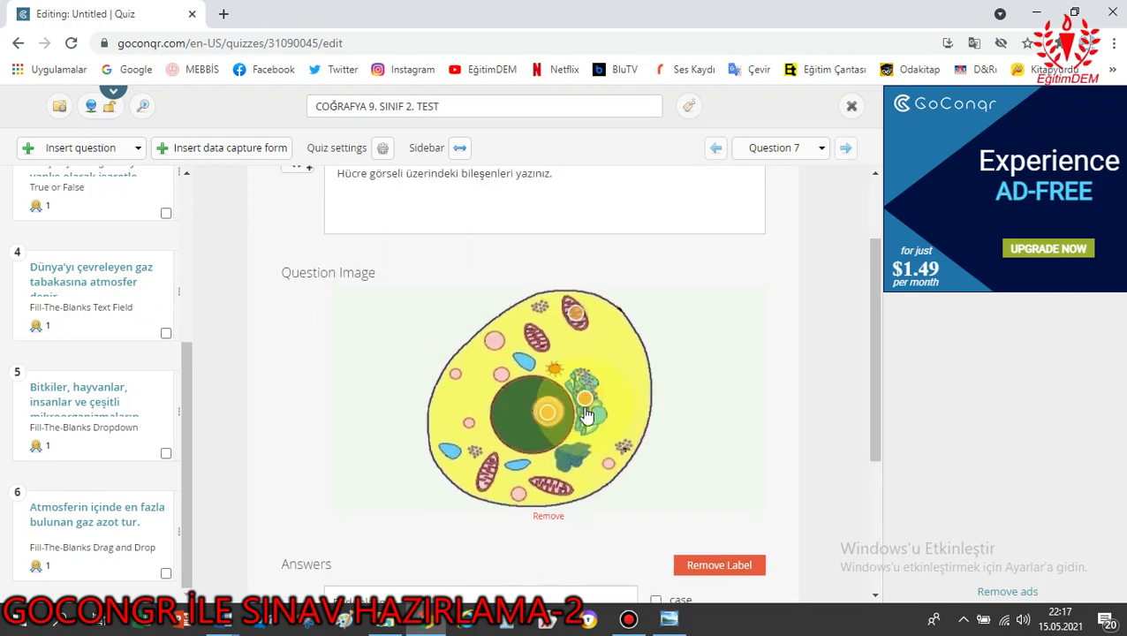
scroll(578, 414, "down", 3)
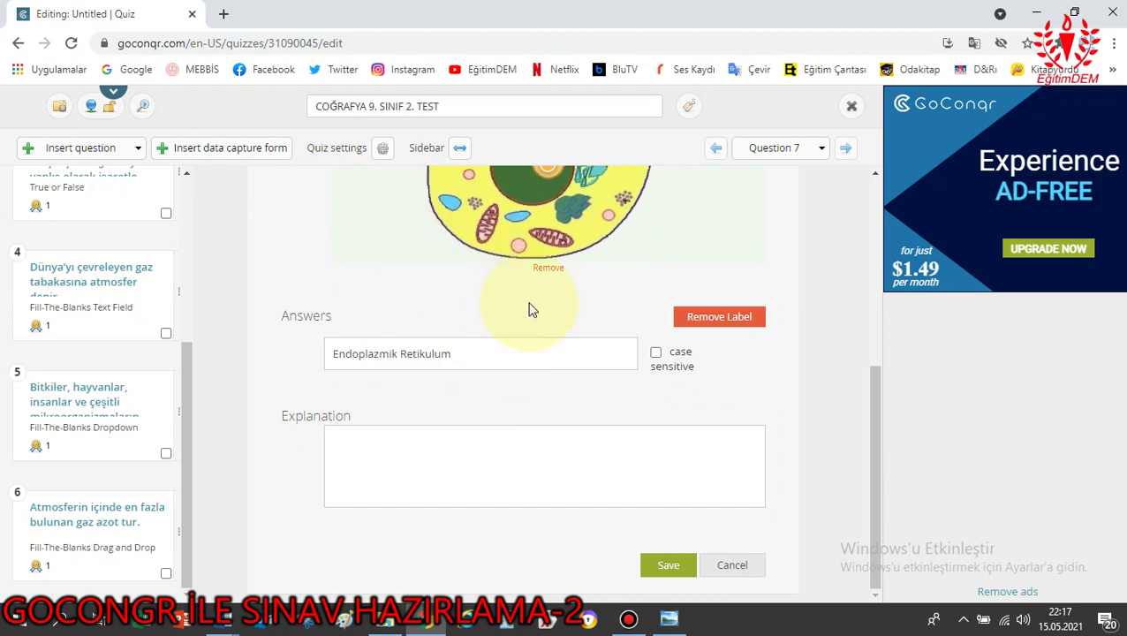
Place a label on the small dotted organelle near the cell's lower-right edge and enter "Rizozom" as its answer.
scroll(530, 300, "up", 1)
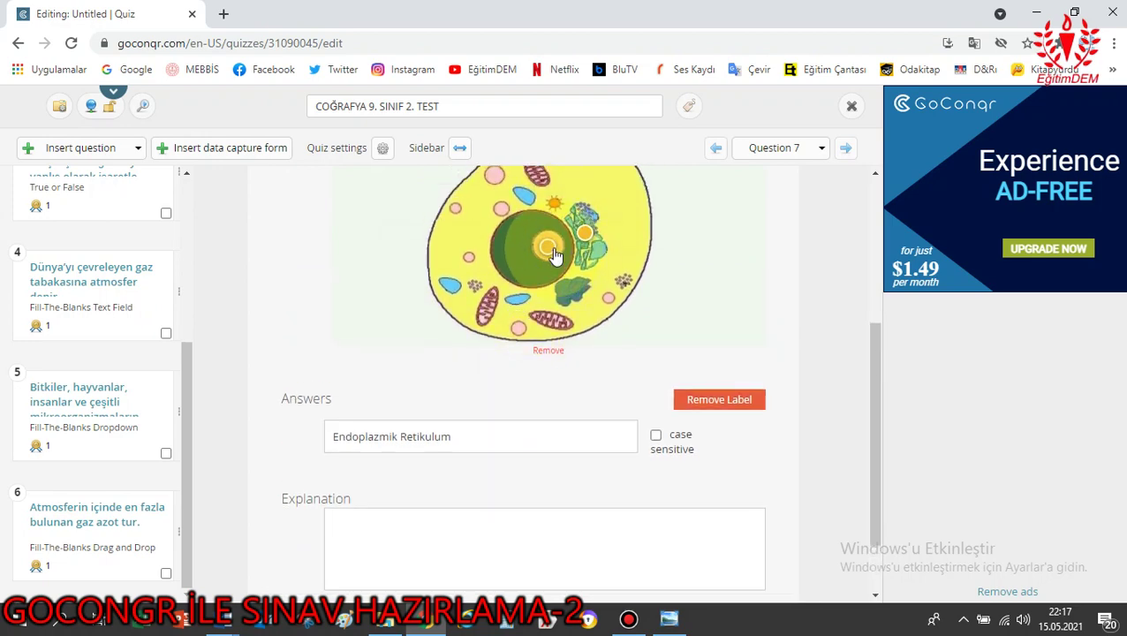
scroll(565, 269, "up", 3)
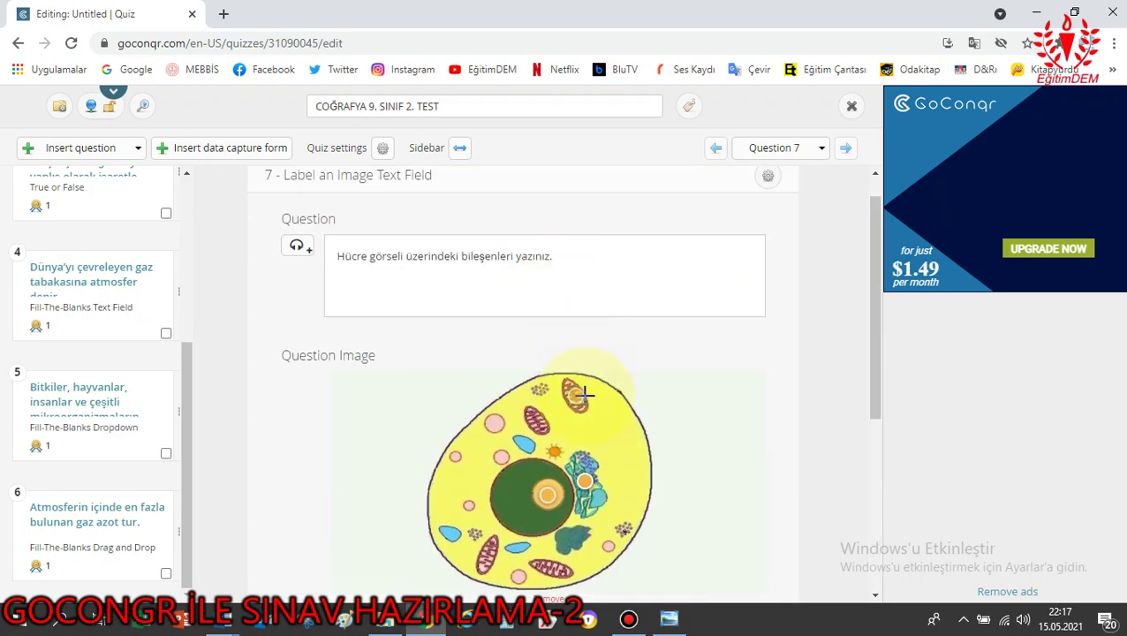
scroll(593, 530, "down", 4)
scroll(592, 530, "down", 1)
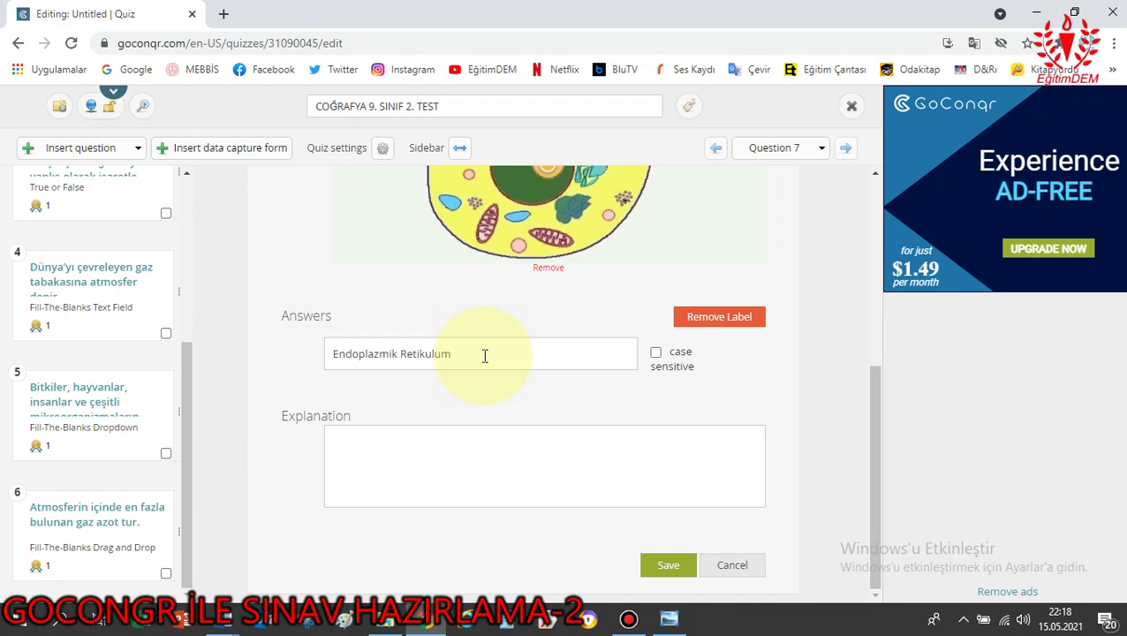
scroll(523, 370, "up", 4)
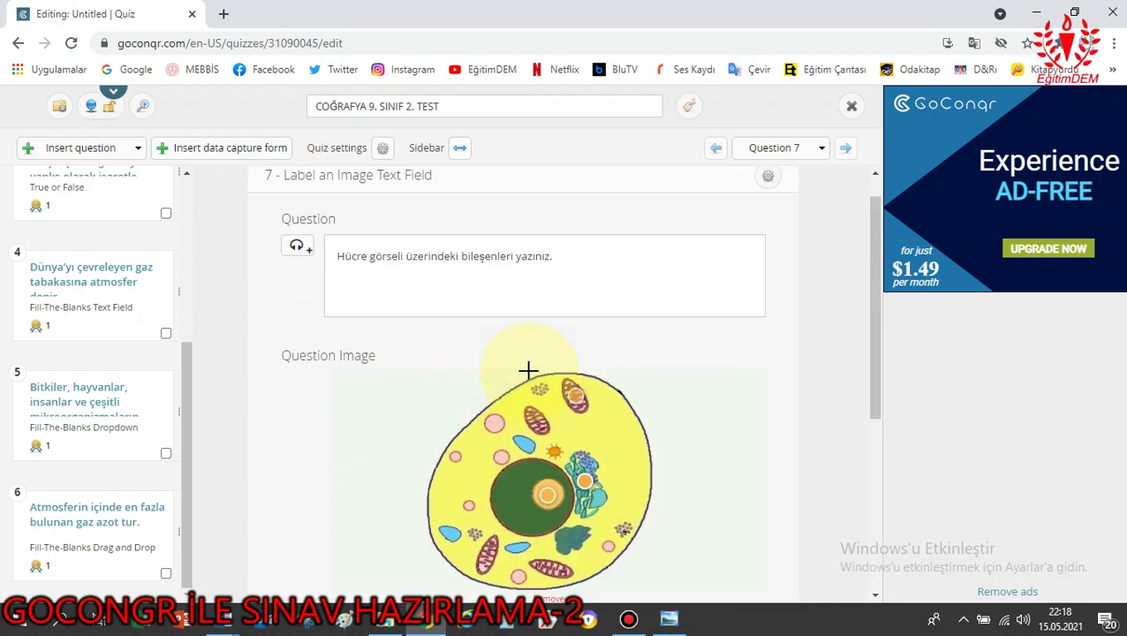
scroll(528, 370, "down", 3)
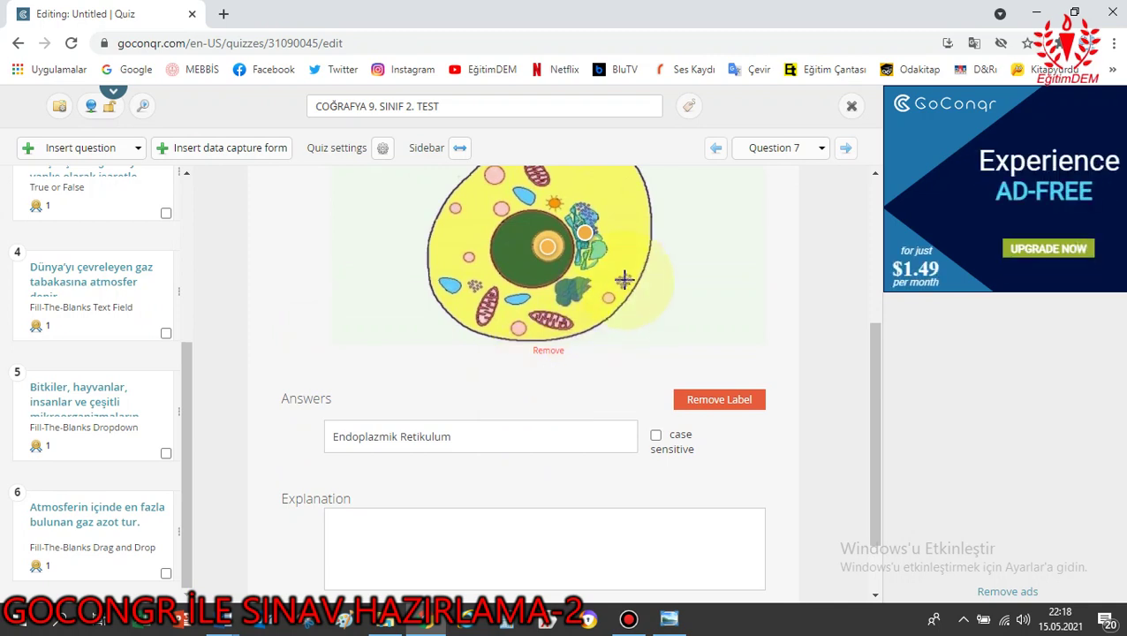
scroll(638, 321, "up", 3)
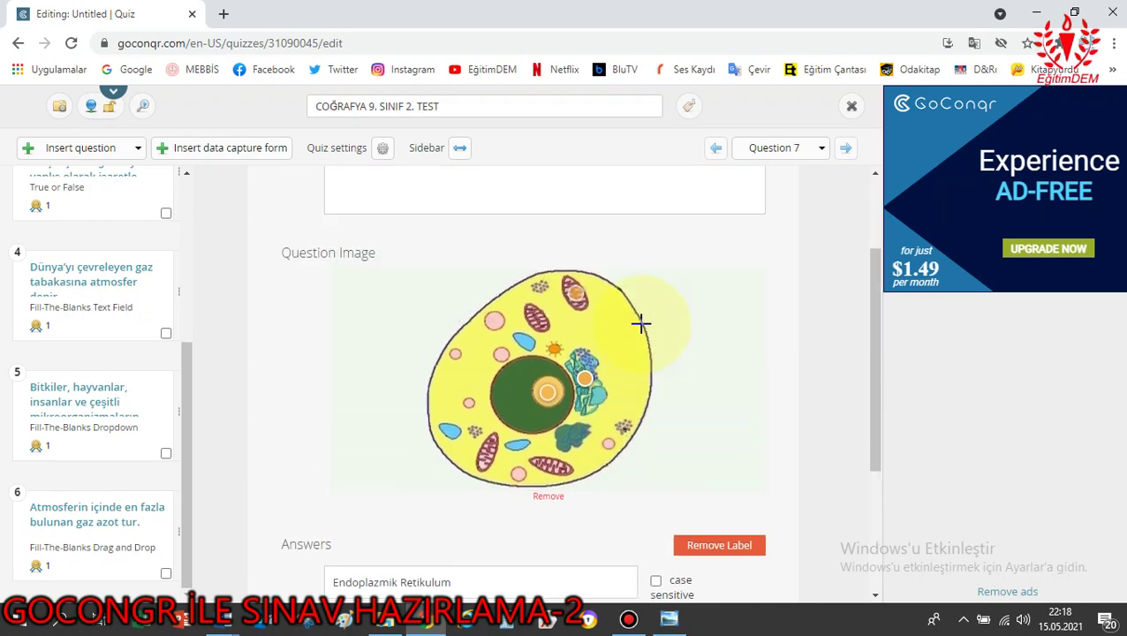
scroll(641, 324, "down", 4)
left_click(622, 229)
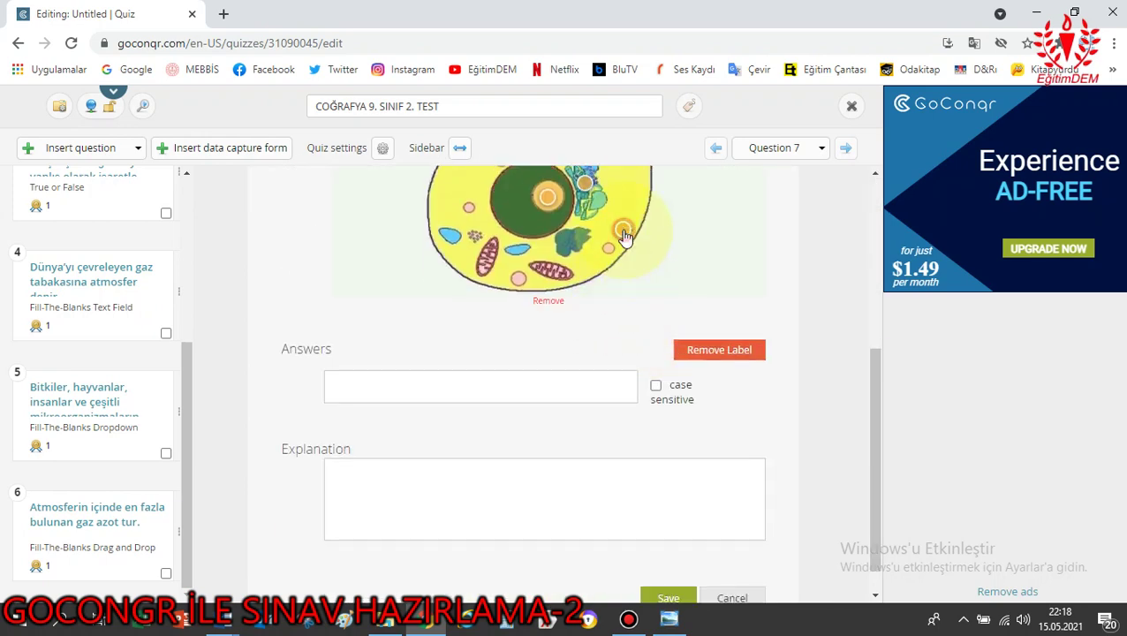
left_click(380, 383)
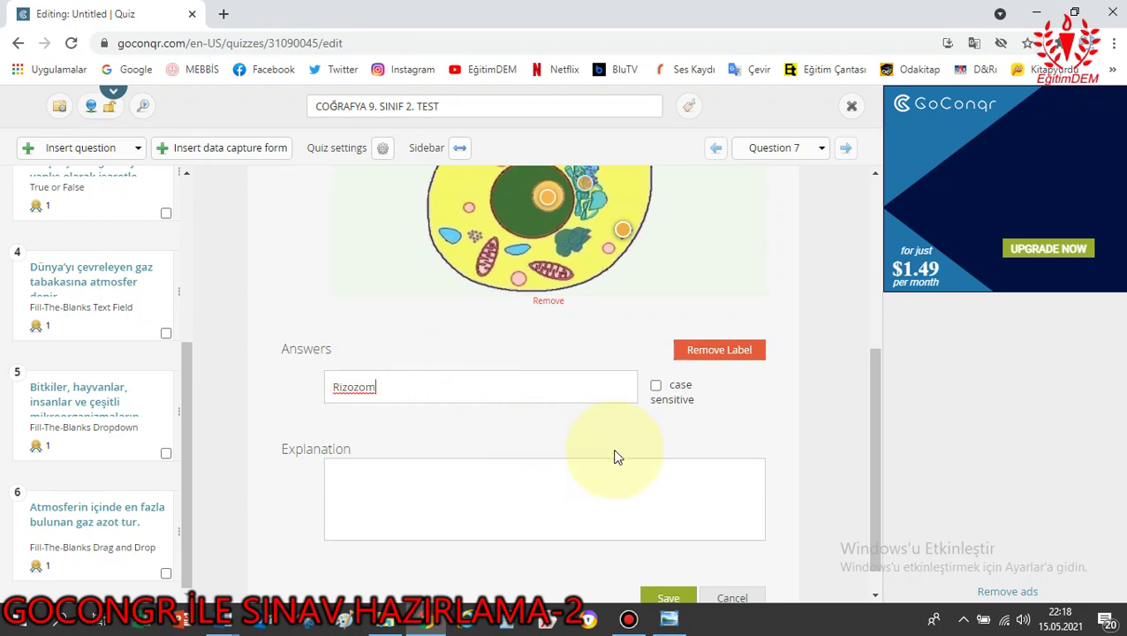
Check the labels on the cell image and decline the paid plan offer to return to question 7.
scroll(615, 456, "up", 3)
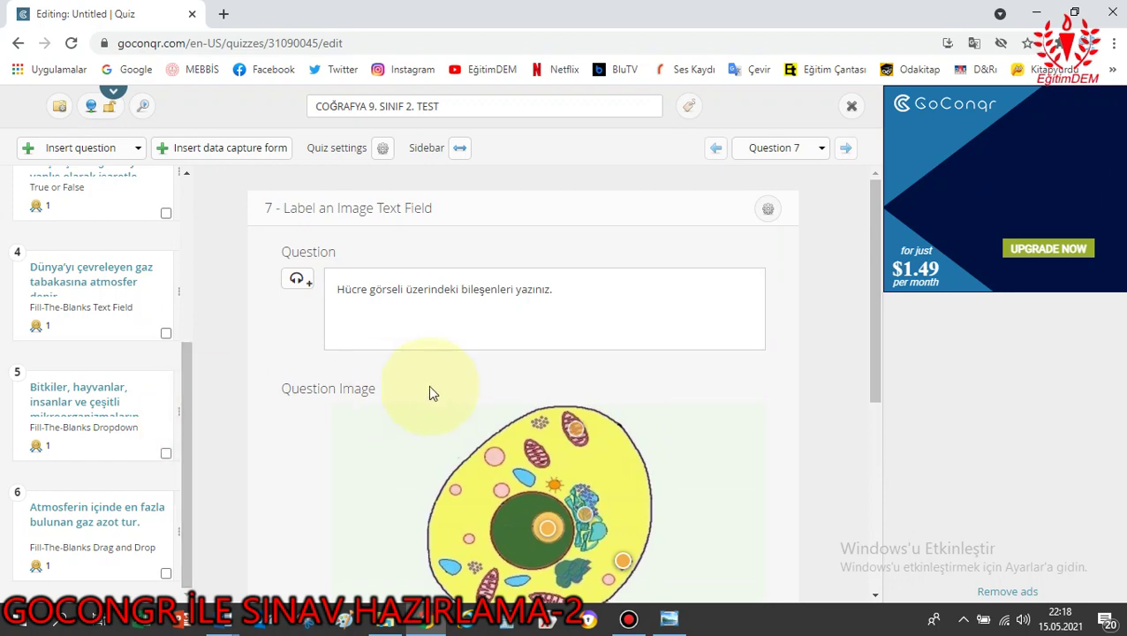
scroll(428, 385, "down", 3)
scroll(551, 422, "up", 2)
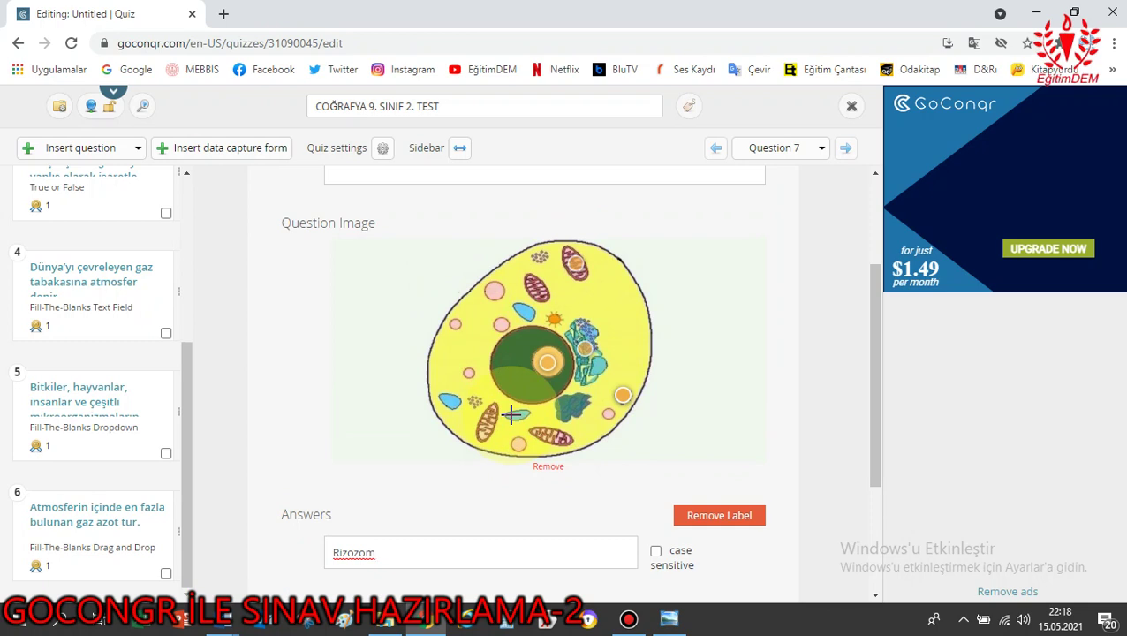
left_click(549, 366)
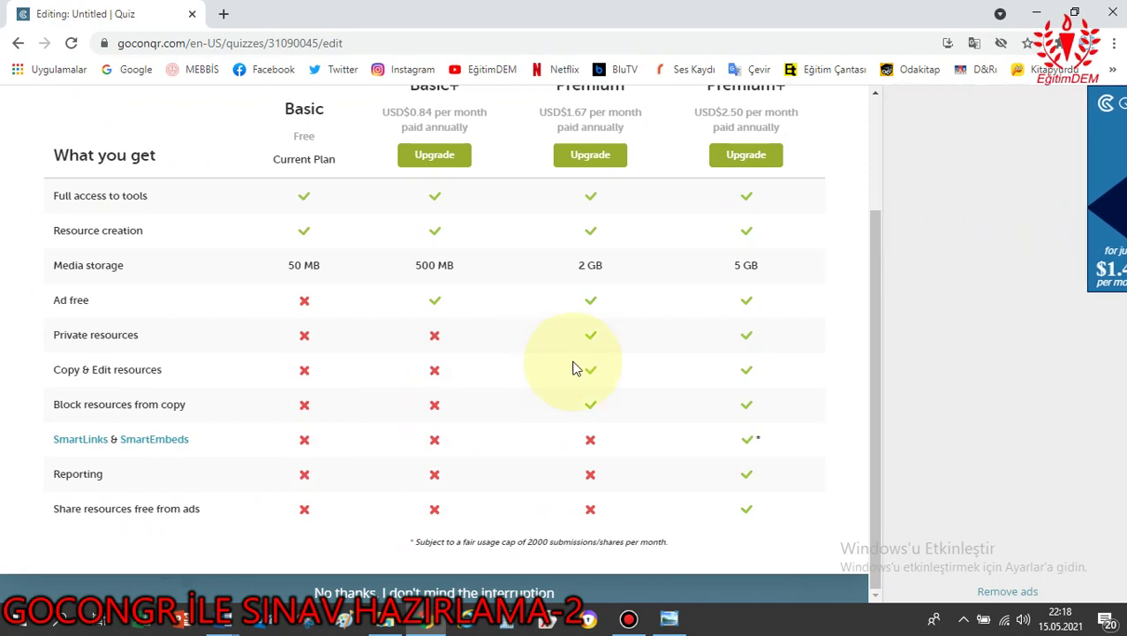
left_click(519, 593)
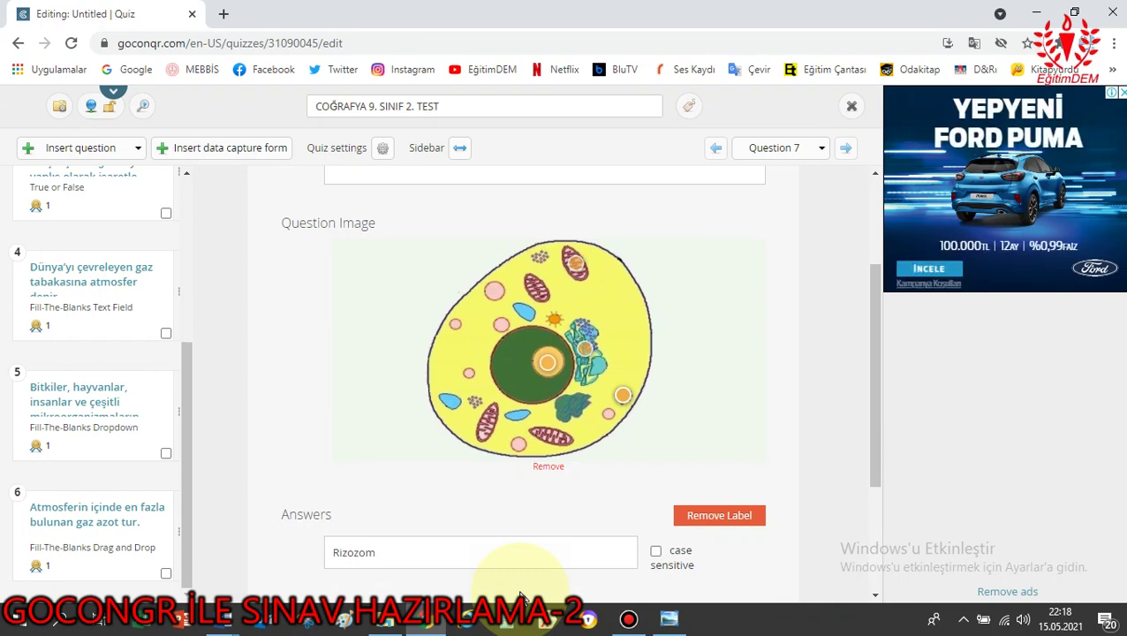
Review question 7's text, the four labels on the cell image and the answer entry.
scroll(643, 382, "up", 2)
scroll(644, 382, "down", 4)
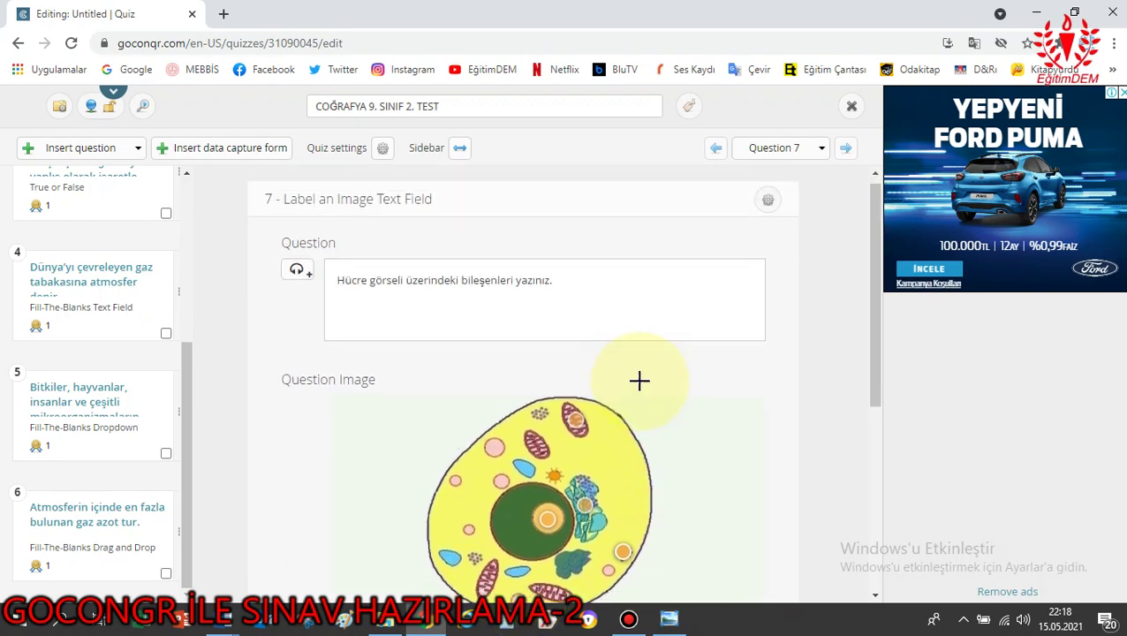
scroll(643, 386, "up", 4)
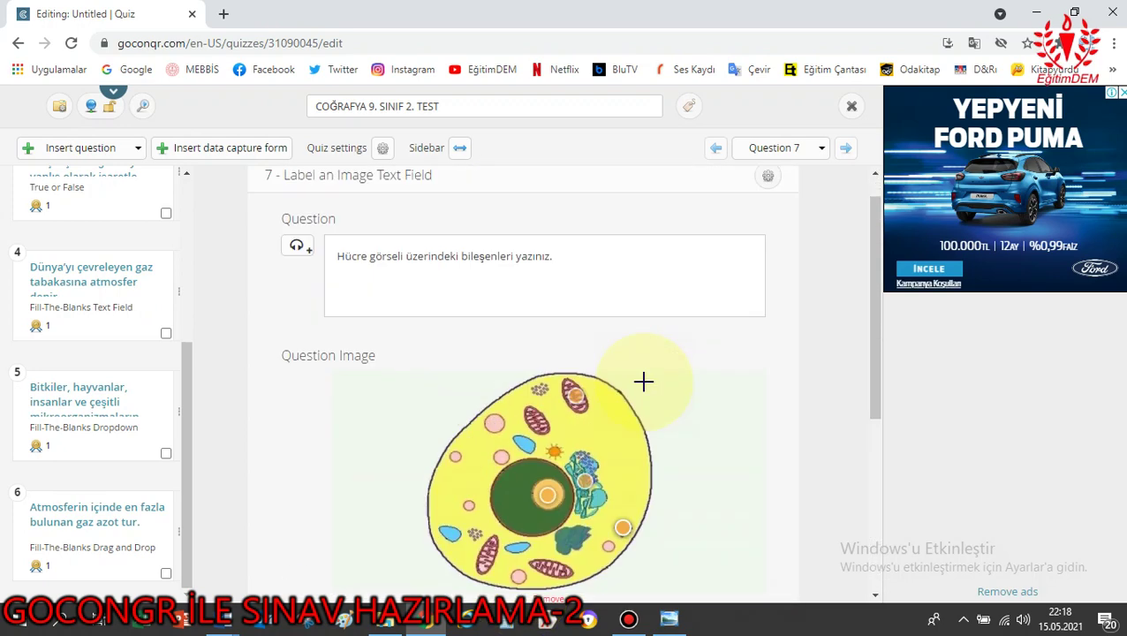
scroll(661, 382, "down", 3)
scroll(665, 387, "up", 1)
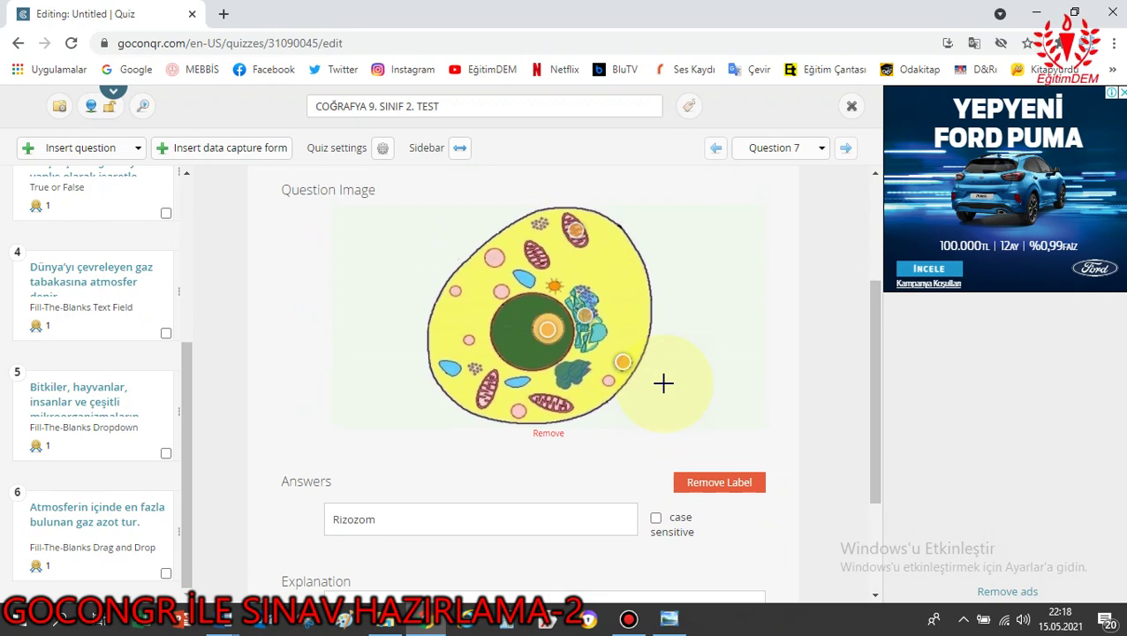
scroll(688, 367, "down", 2)
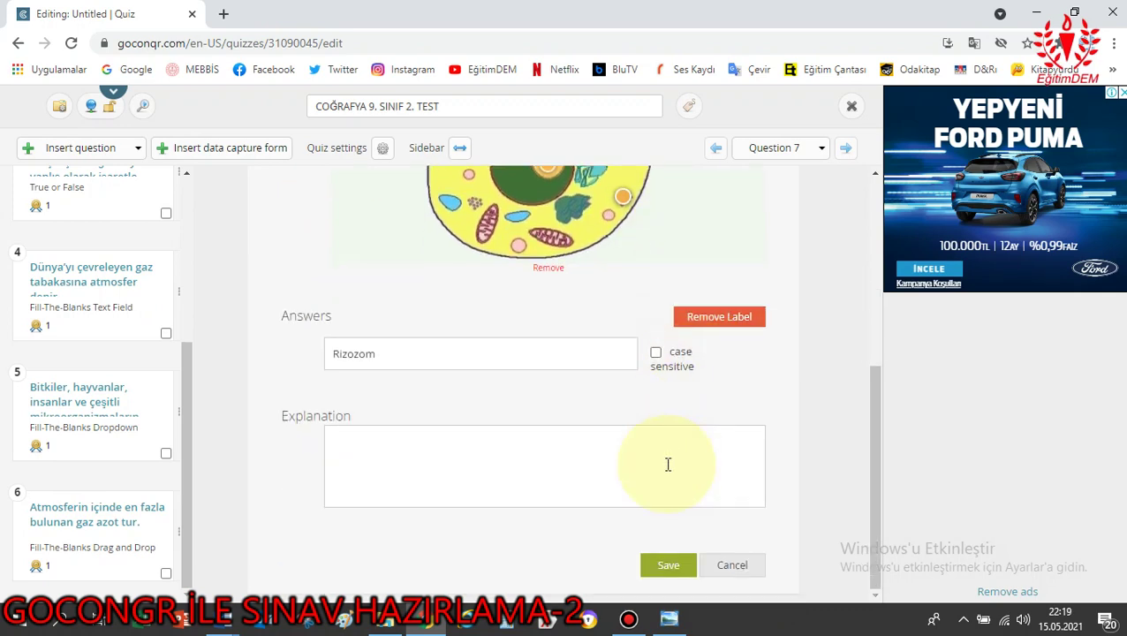
scroll(618, 467, "up", 4)
scroll(625, 450, "down", 4)
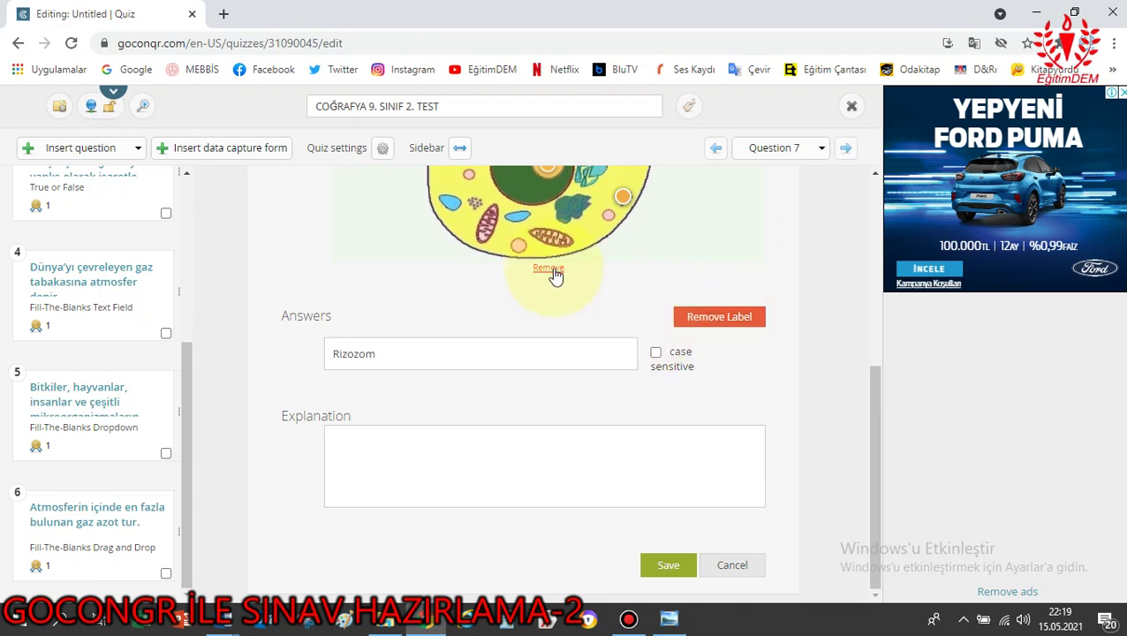
scroll(578, 364, "up", 4)
scroll(609, 372, "down", 1)
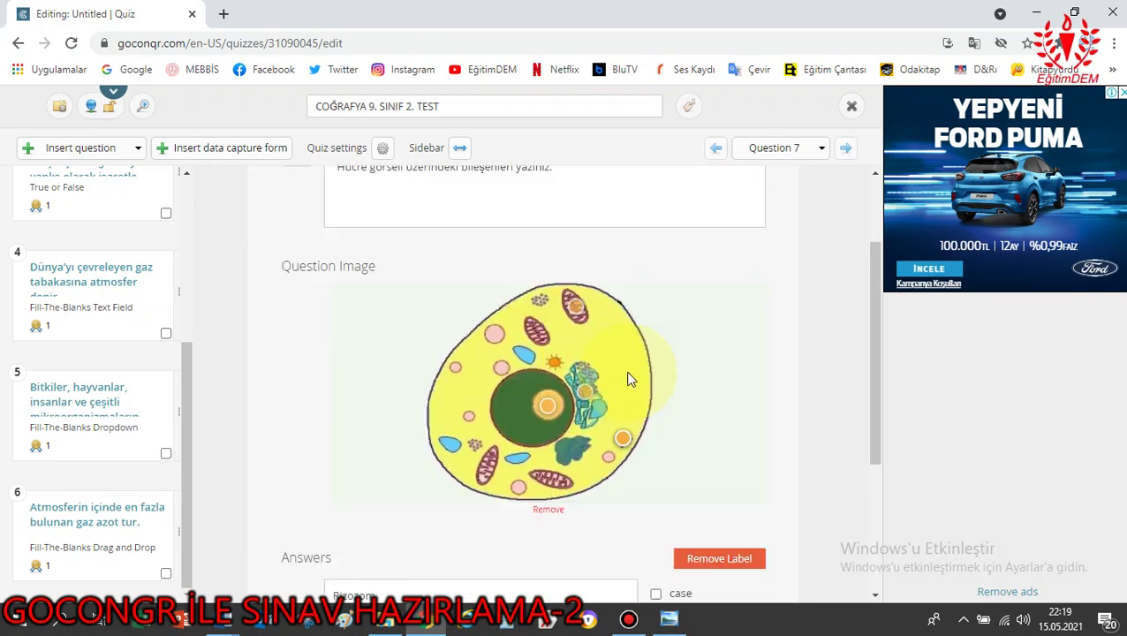
scroll(628, 379, "down", 4)
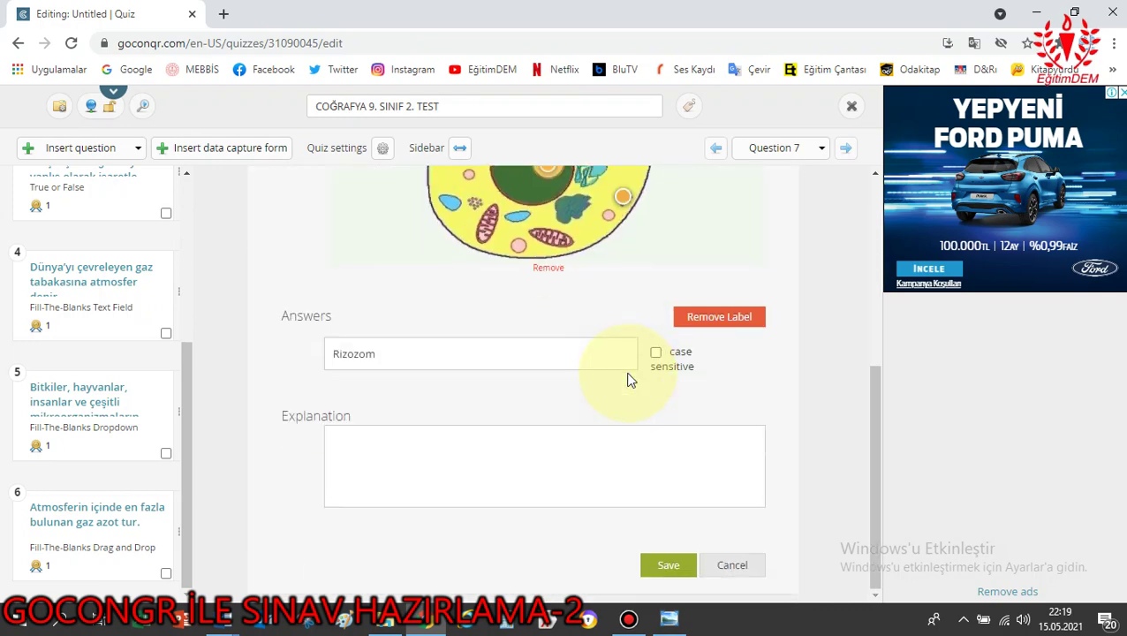
Save question 7 and insert a new question that labels an image with dropdowns.
left_click(668, 566)
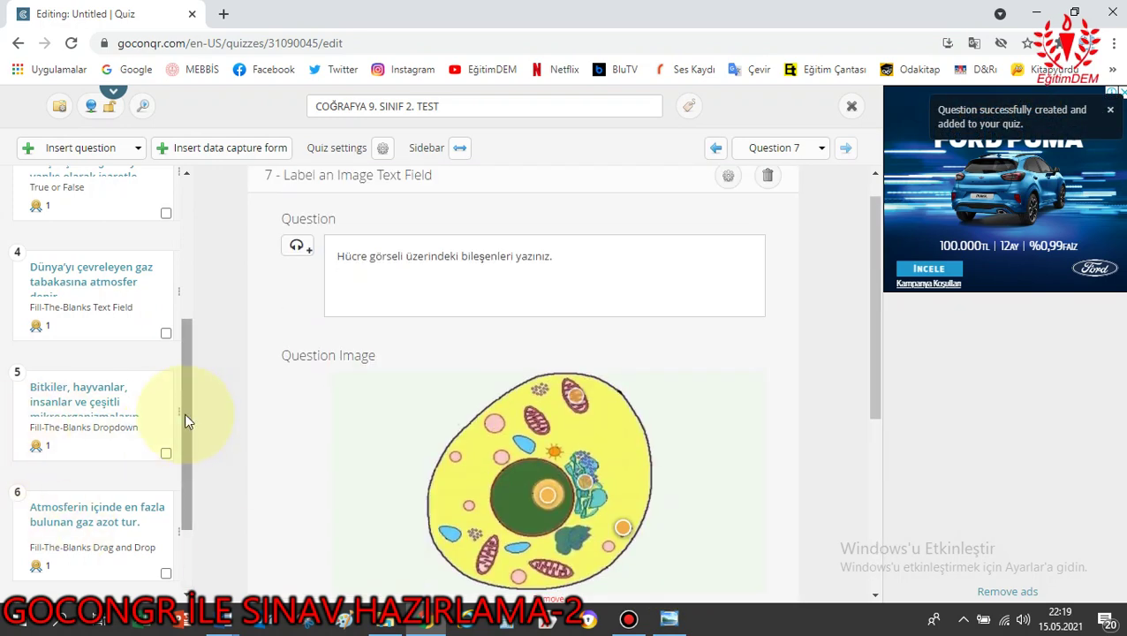
left_click_drag(183, 413, 189, 531)
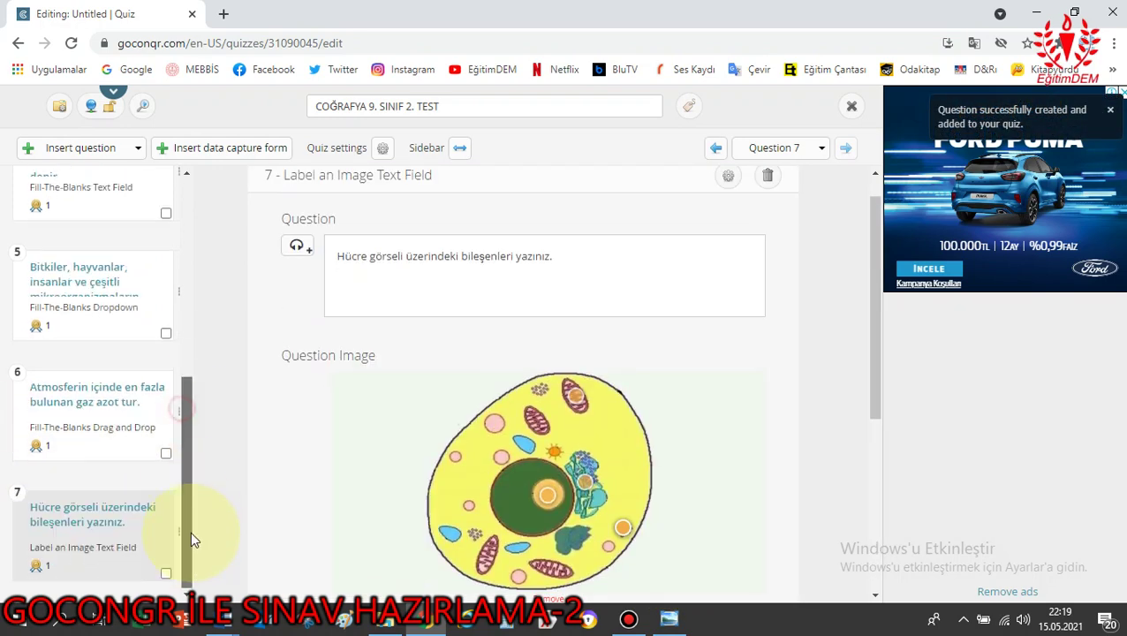
left_click(97, 148)
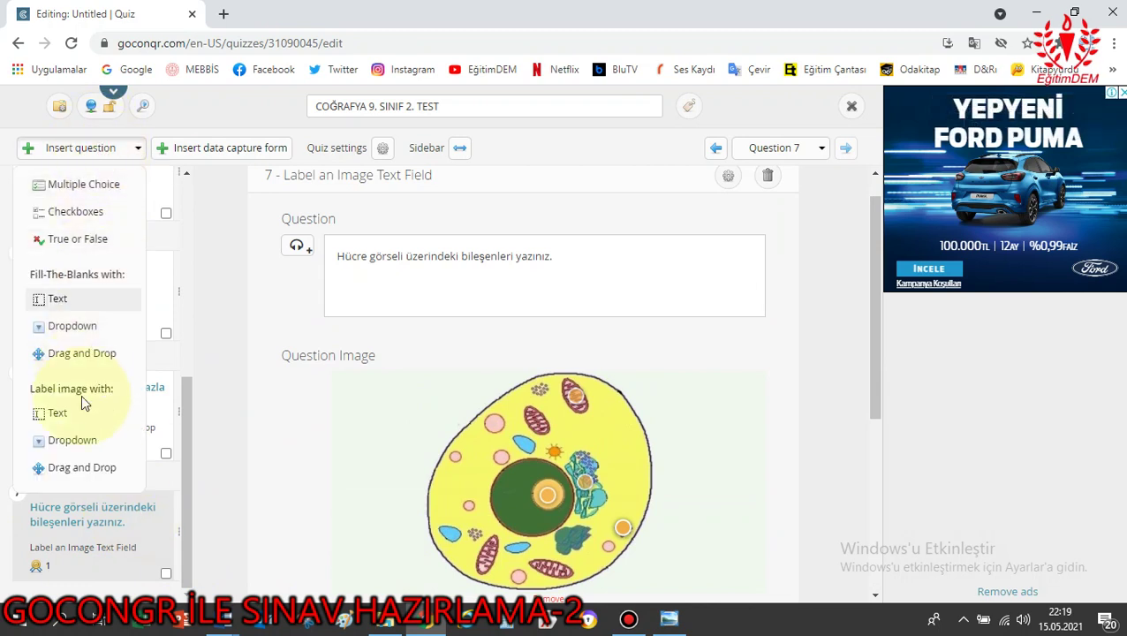
left_click(84, 441)
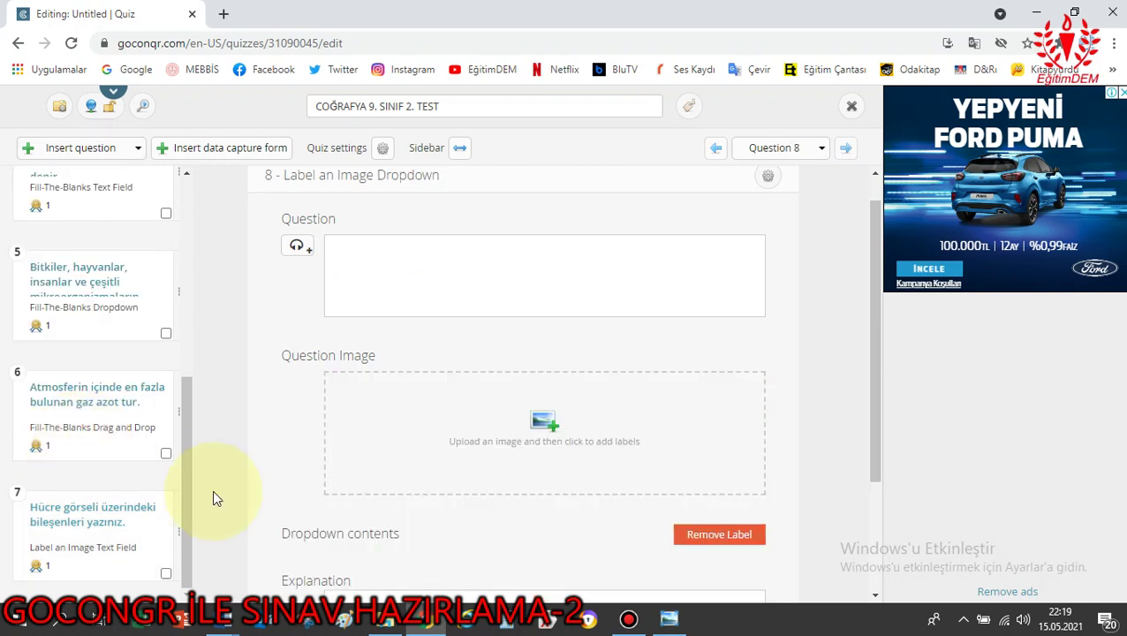
Enter "Listeden doğru hücre bileşeni seçin" as the text of question 8.
left_click(336, 250)
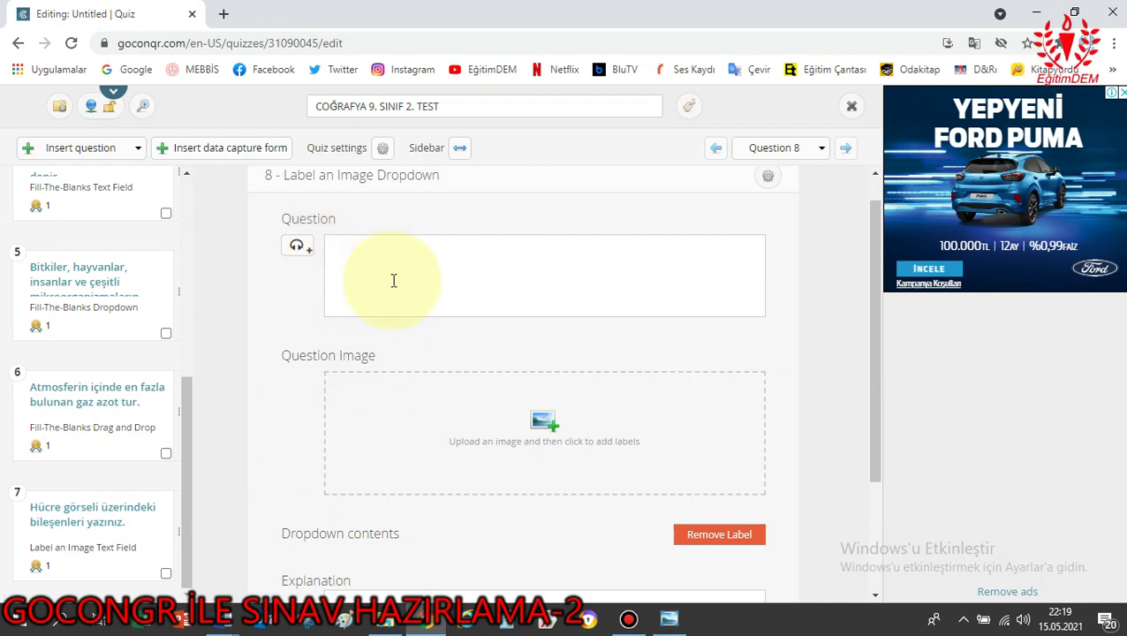
type("Listeden ")
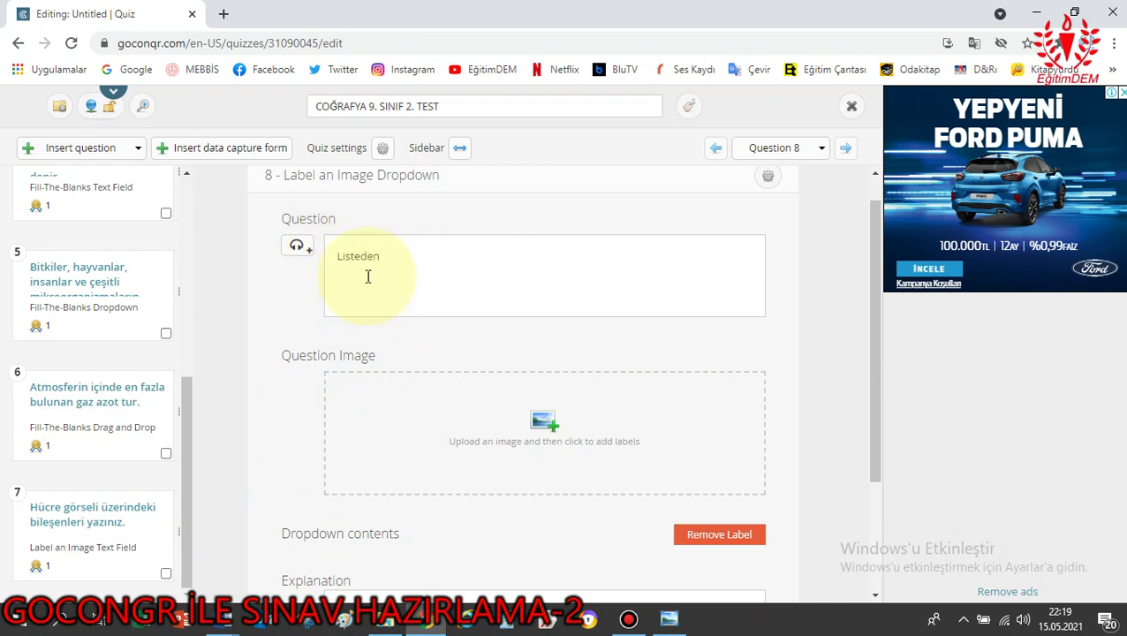
type("doğru bileşe")
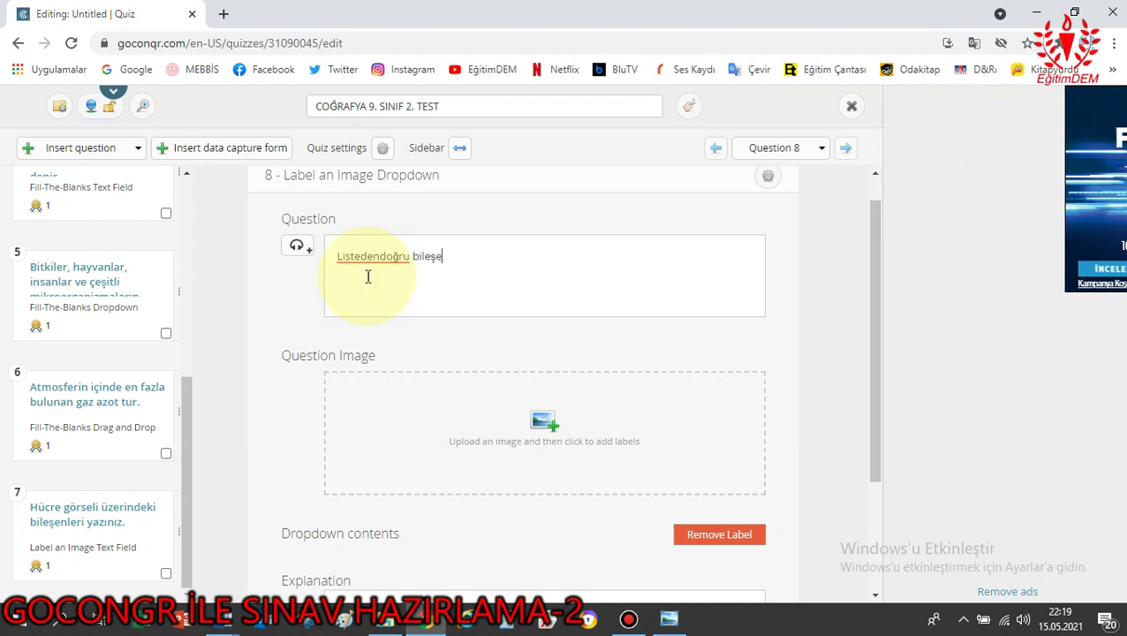
type("ni seçin")
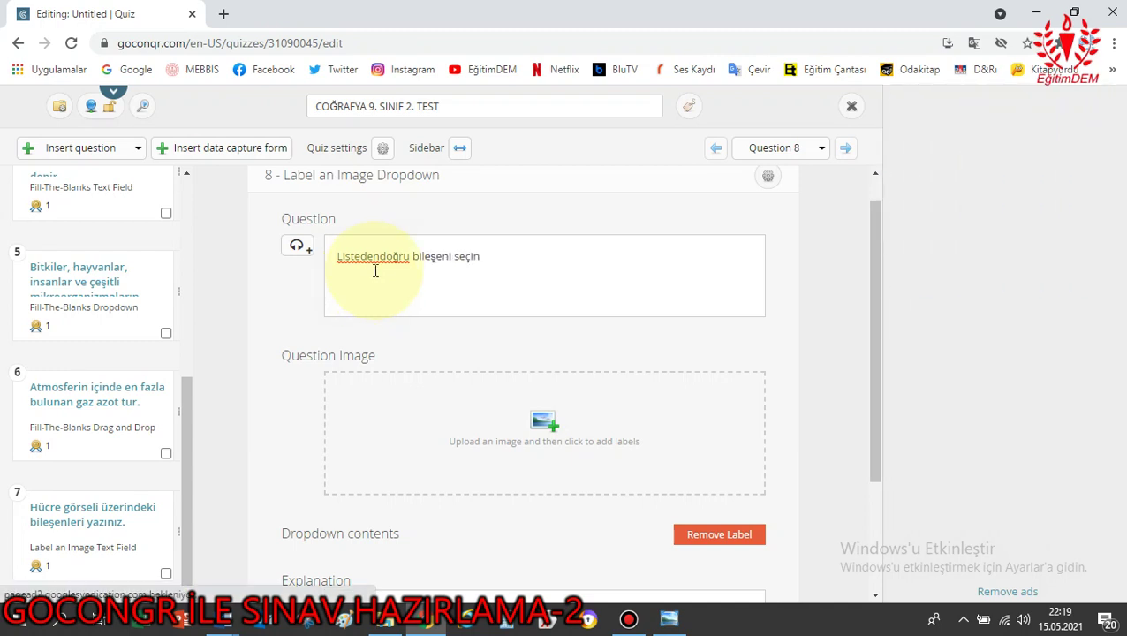
left_click(382, 257)
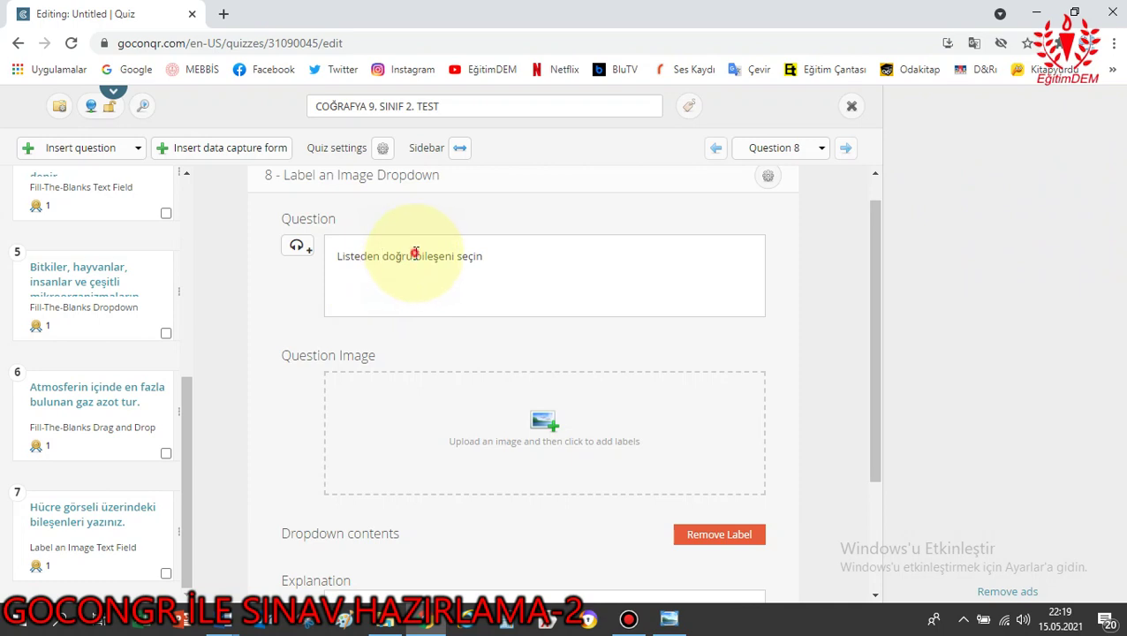
left_click(414, 254)
type("hücer")
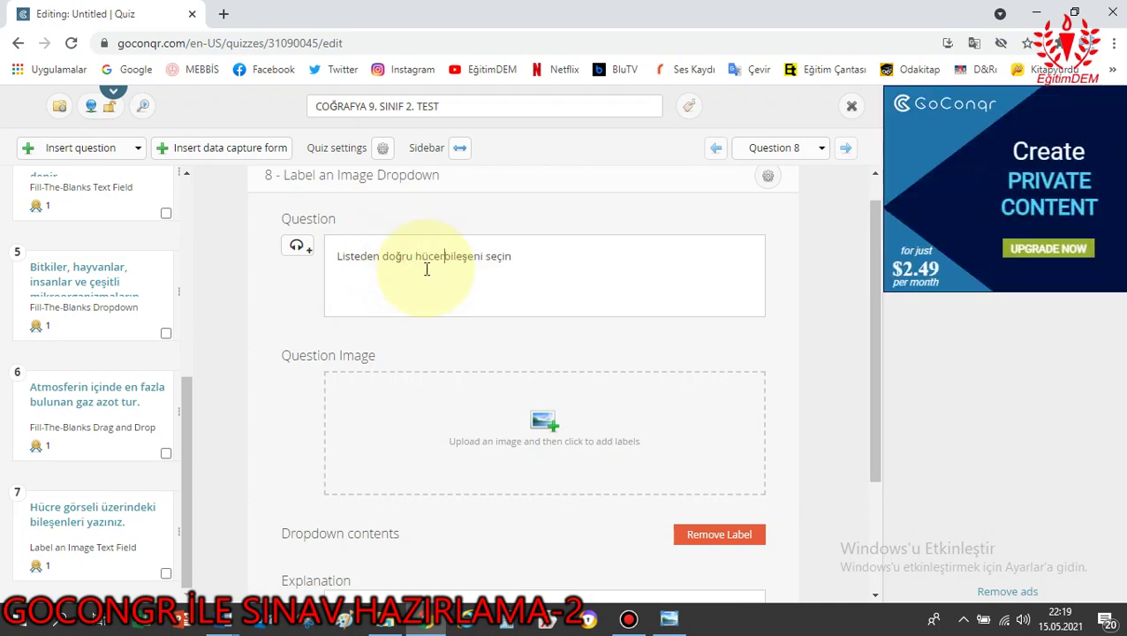
key("BackSpace")
key("BackSpace")
type("re")
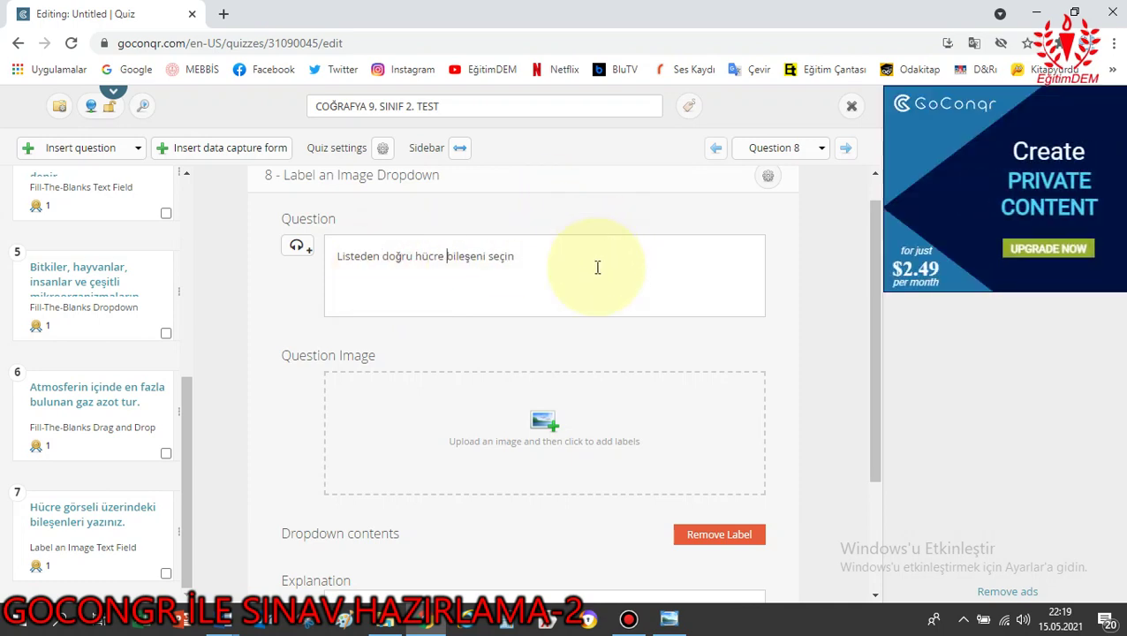
Insert the animal cell picture "Hayvan Hucresi" from the media library as question 8's image.
scroll(597, 267, "down", 2)
left_click(547, 254)
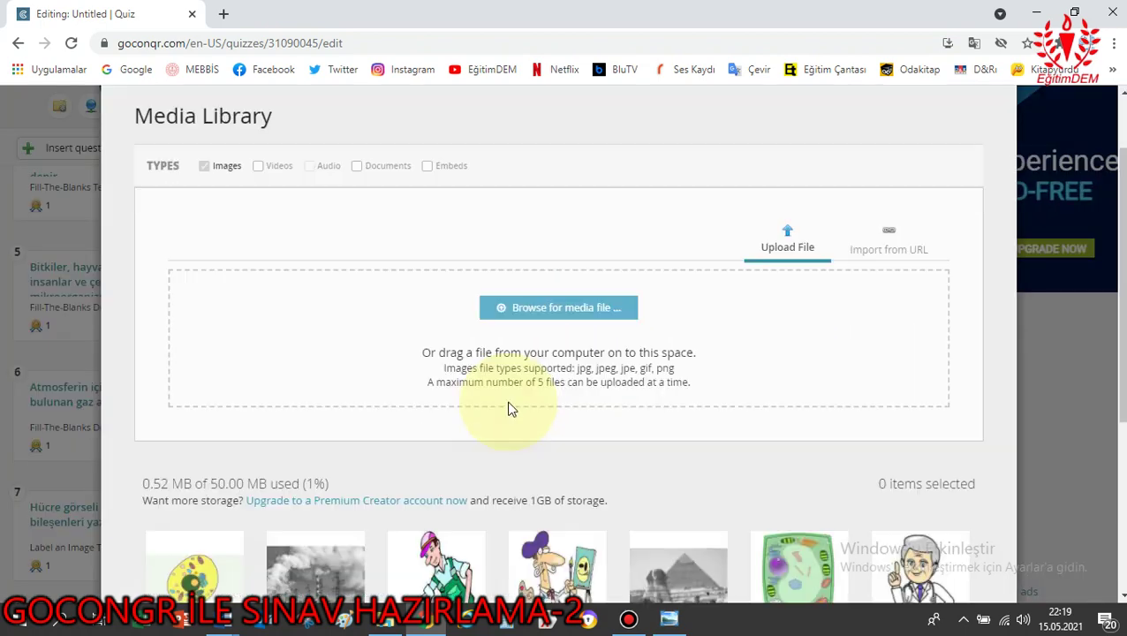
scroll(508, 408, "down", 3)
left_click(172, 262)
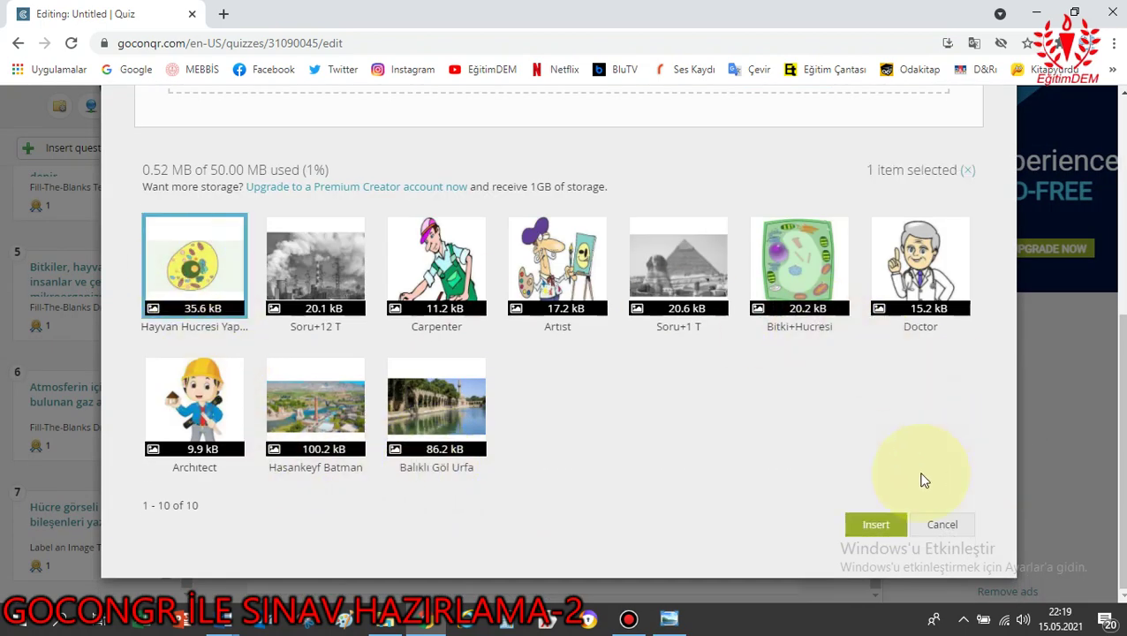
left_click(879, 528)
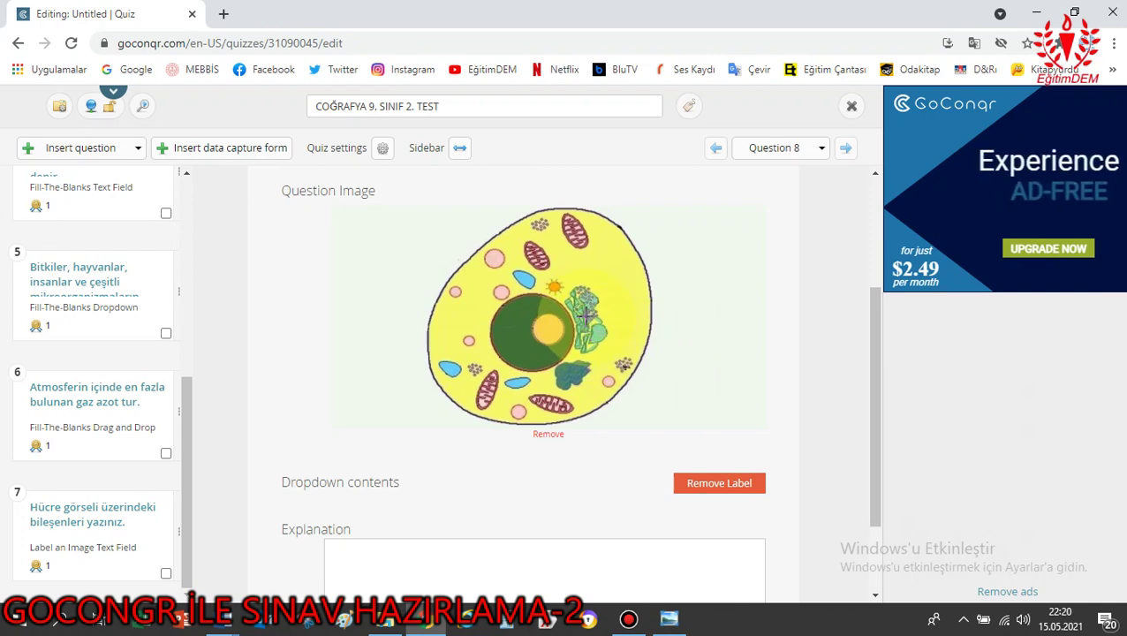
Place a label on the organelle beside the cell nucleus and enter "Endoplazmik Retikulum" as its correct dropdown answer.
left_click(587, 317)
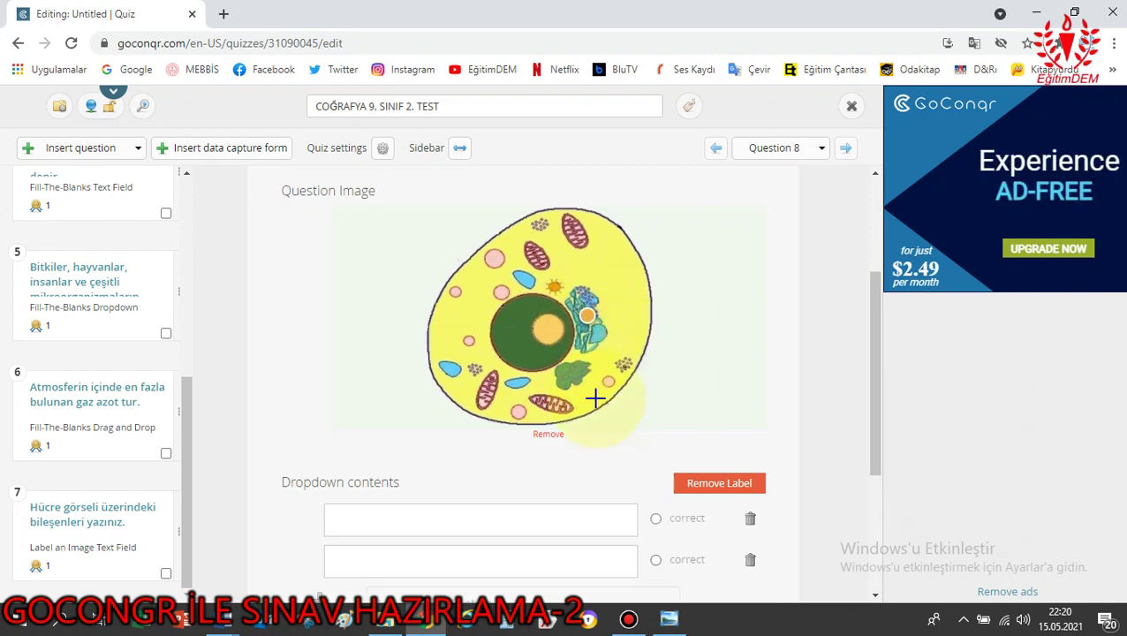
scroll(415, 455, "down", 3)
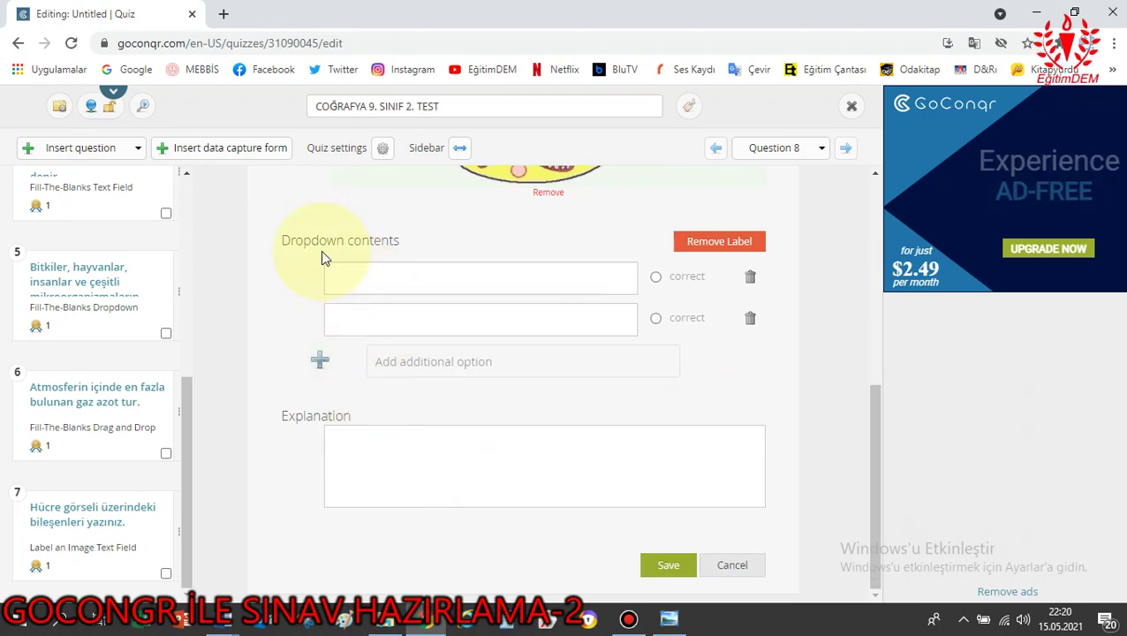
left_click(384, 275)
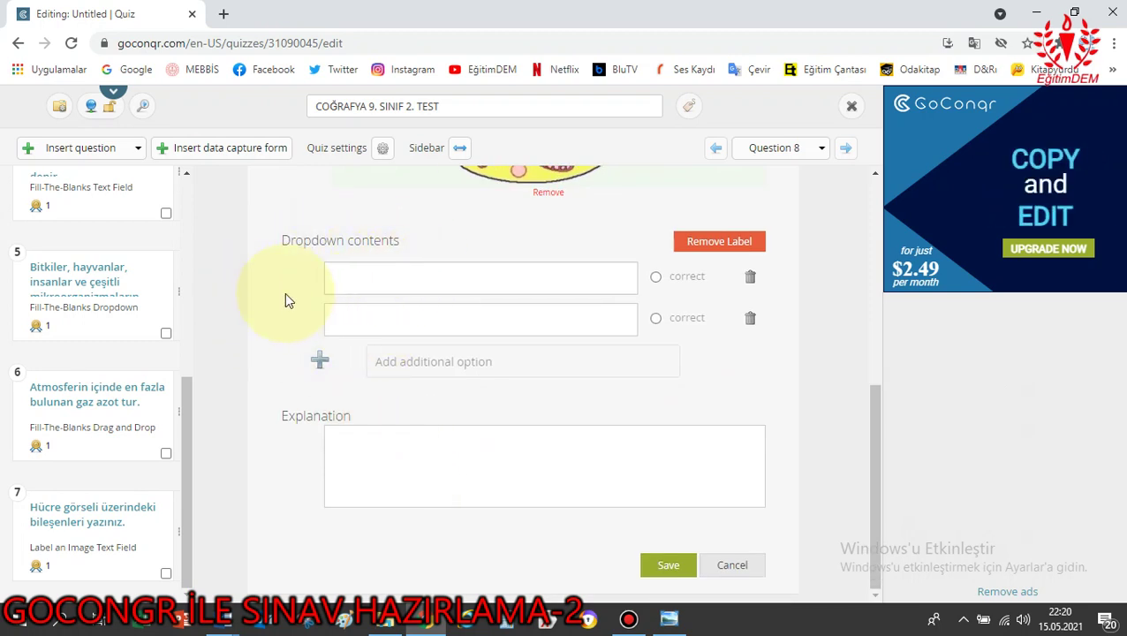
left_click(410, 275)
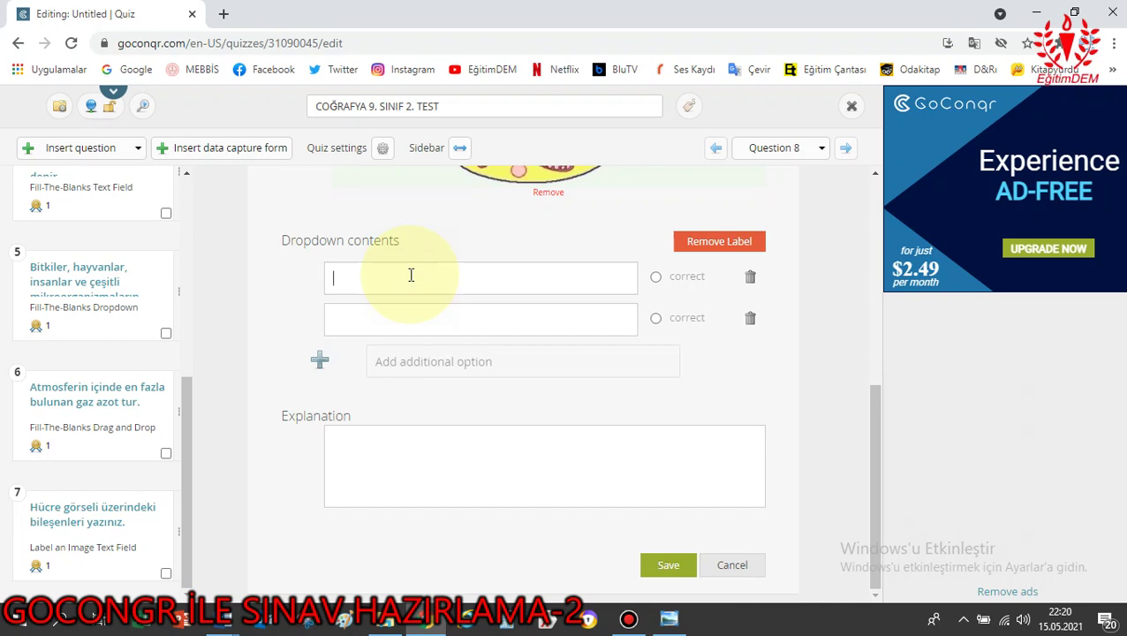
type("Edn")
type("ndop")
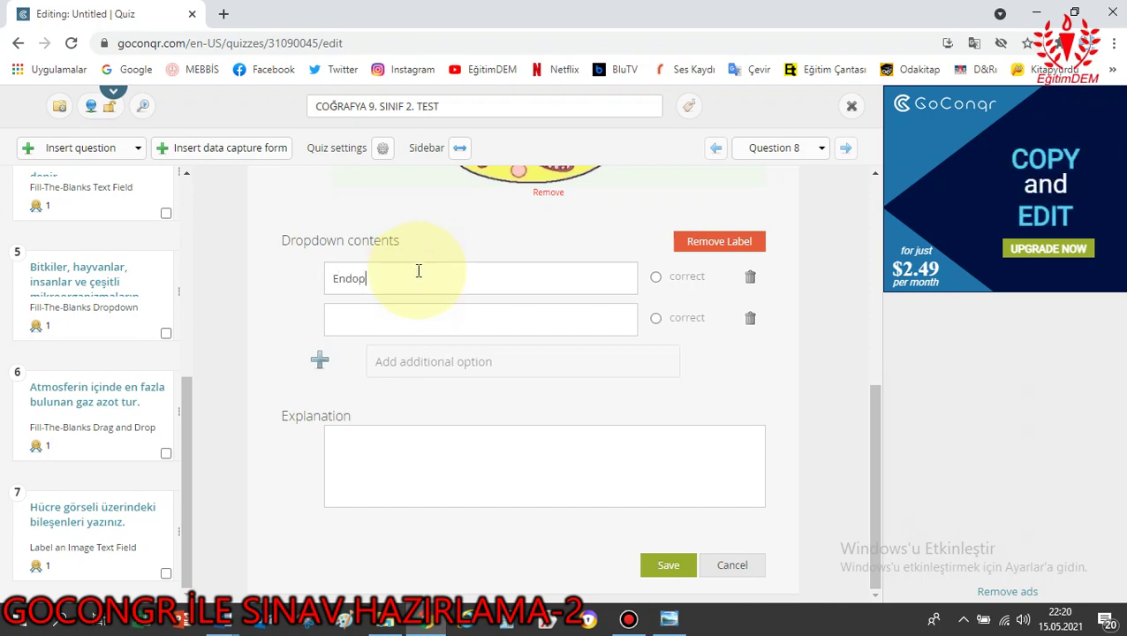
type("lazmik Retikulum")
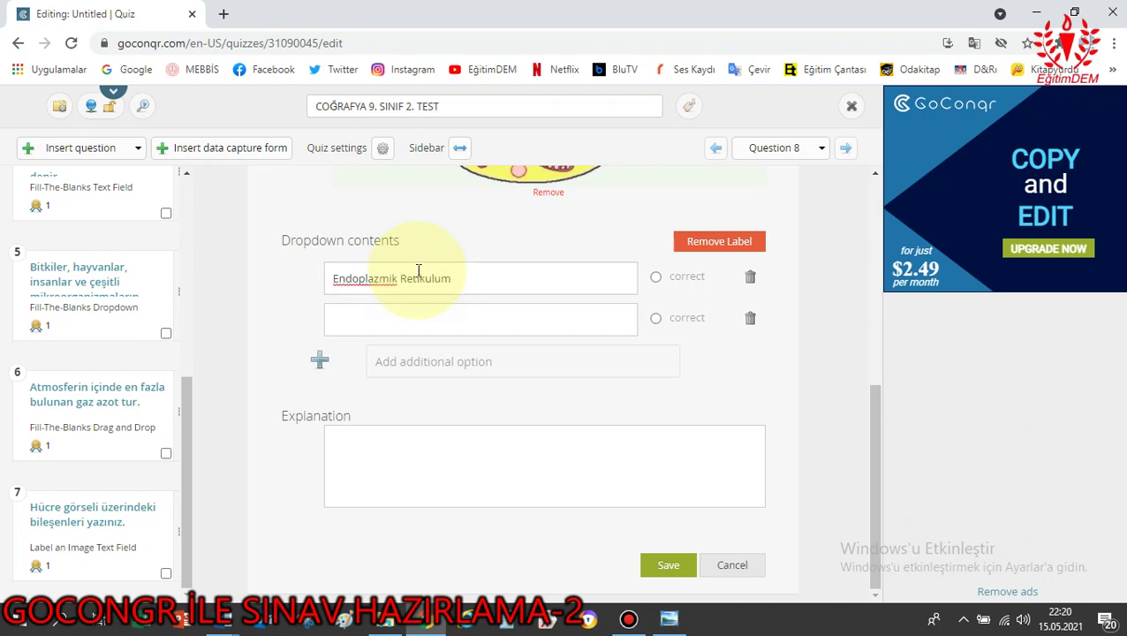
left_click(376, 317)
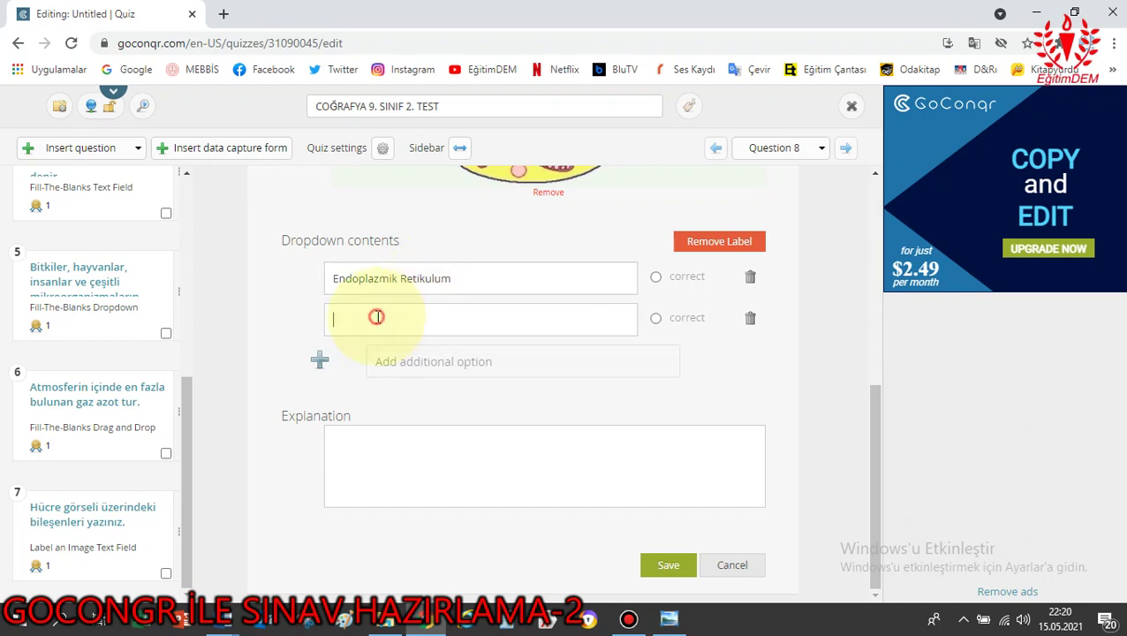
left_click(656, 277)
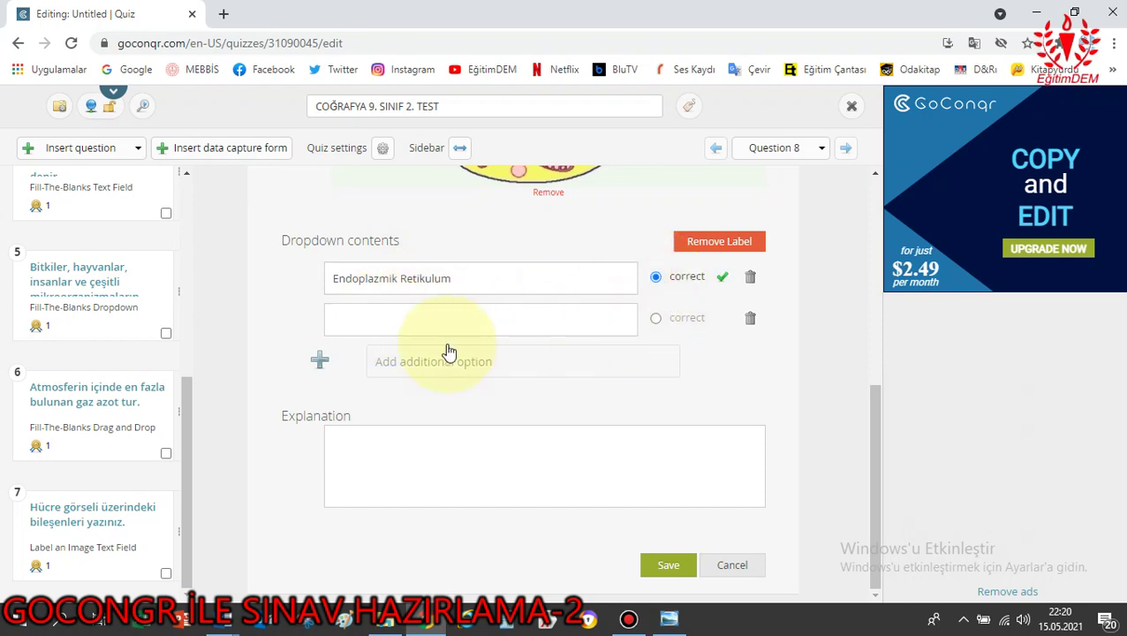
Add "Mitokondri", "Rizozom" and "Çekirdekçik" as the incorrect dropdown options of question 8's label.
left_click(426, 316)
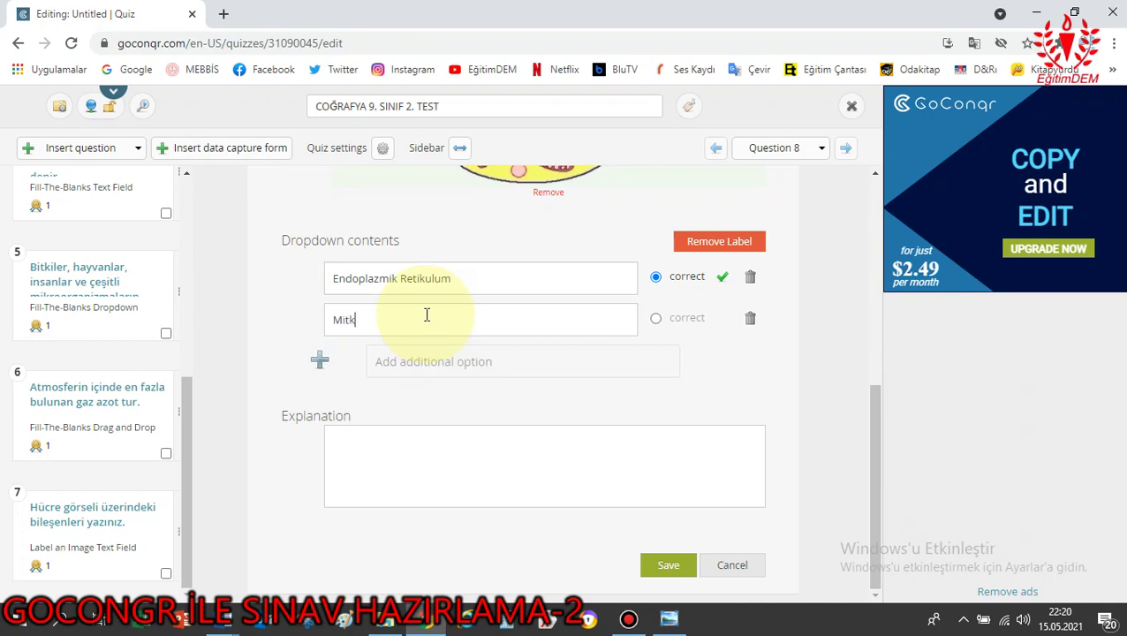
type("Mitkondri")
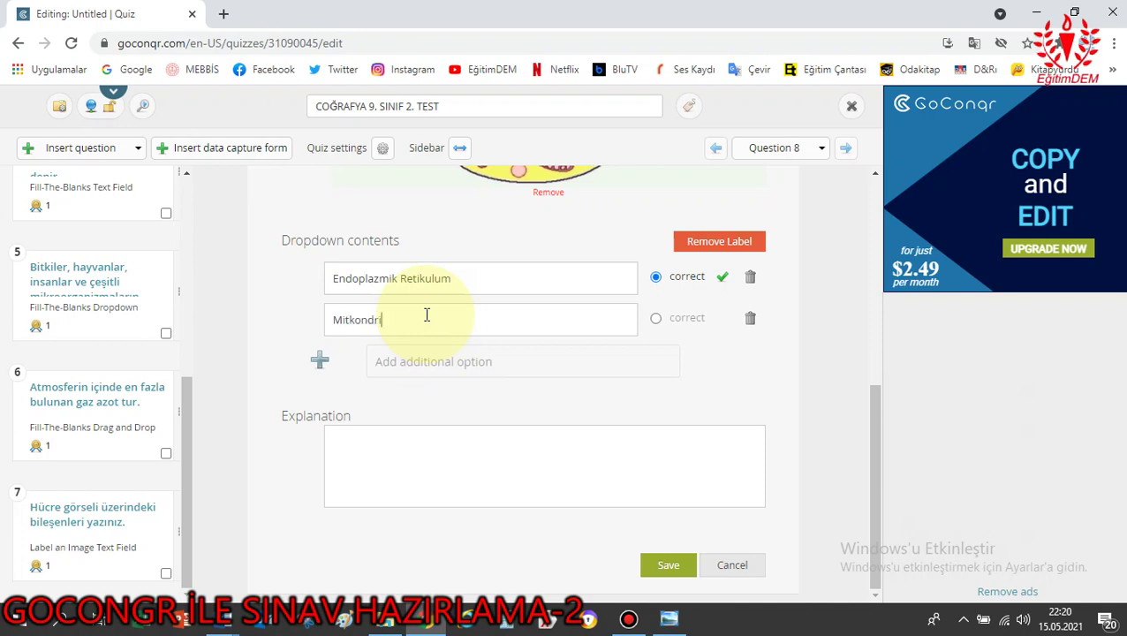
left_click(350, 320)
type("o")
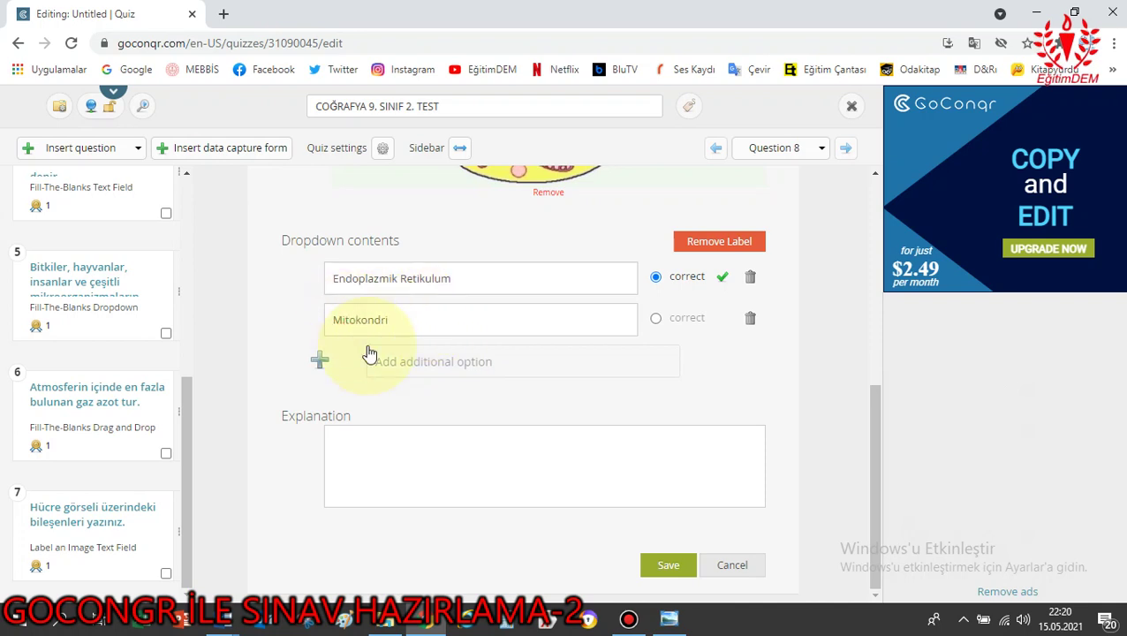
left_click(373, 360)
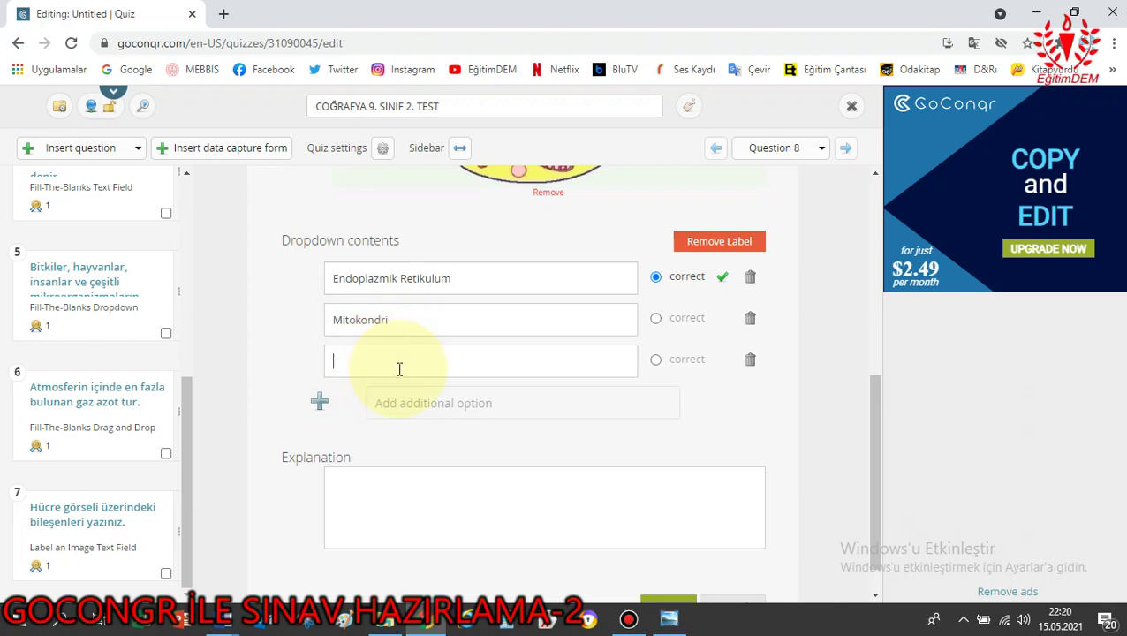
type("Rizozom")
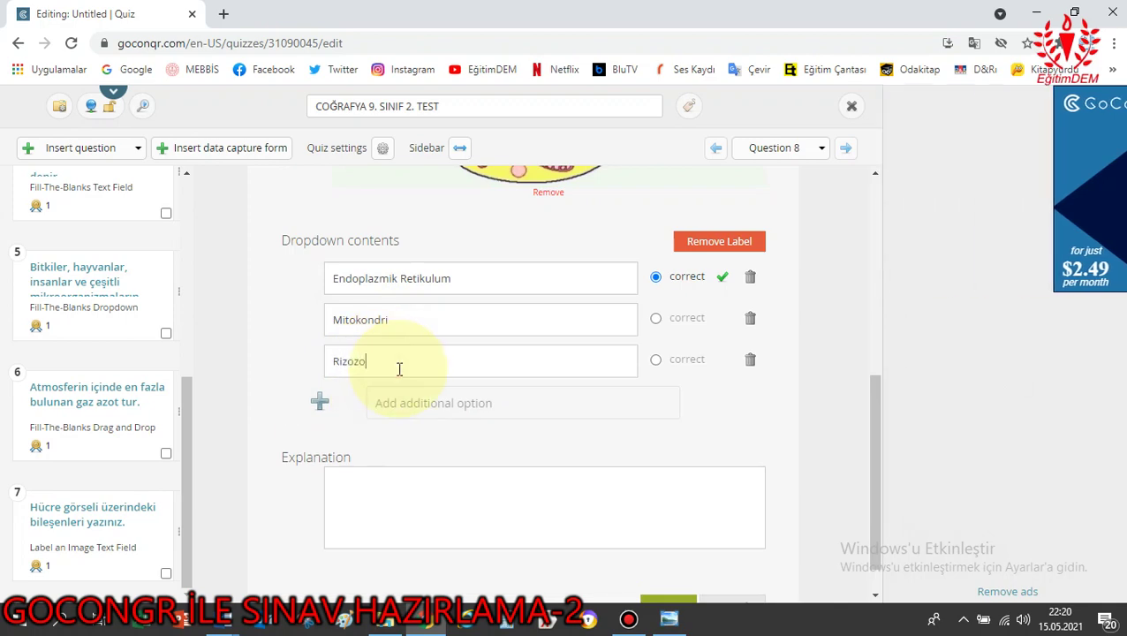
left_click(432, 404)
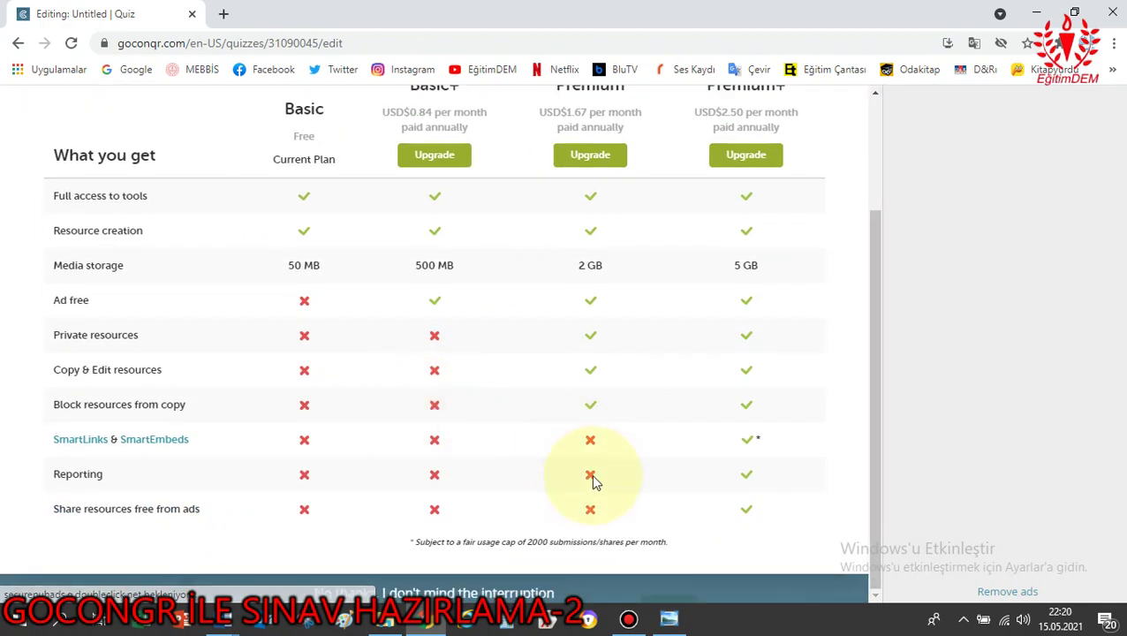
left_click(464, 594)
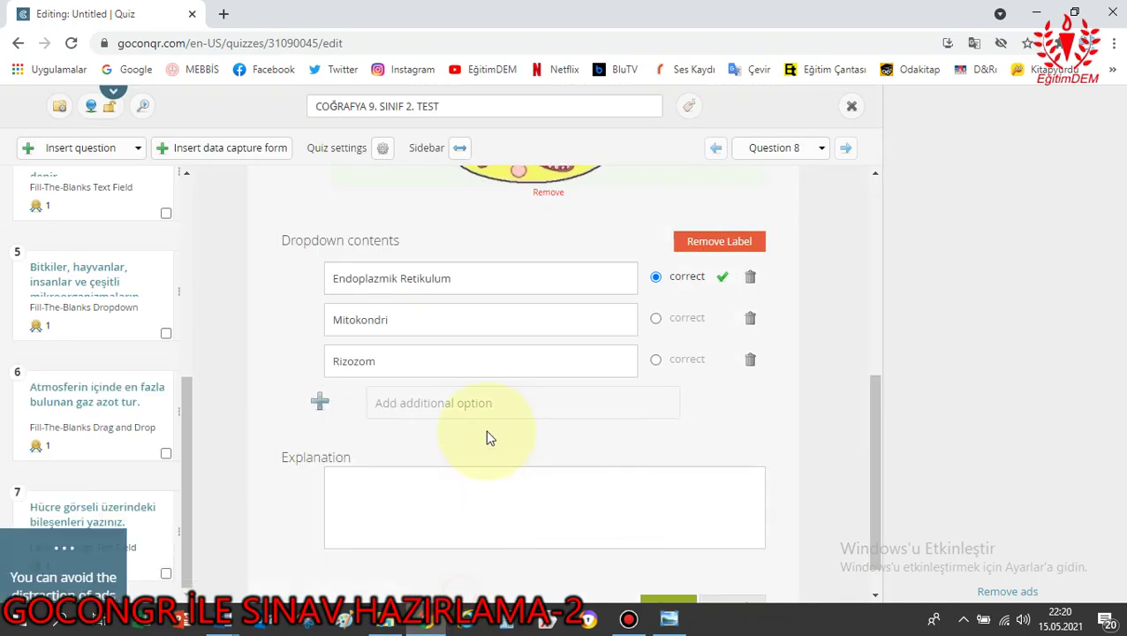
left_click(399, 403)
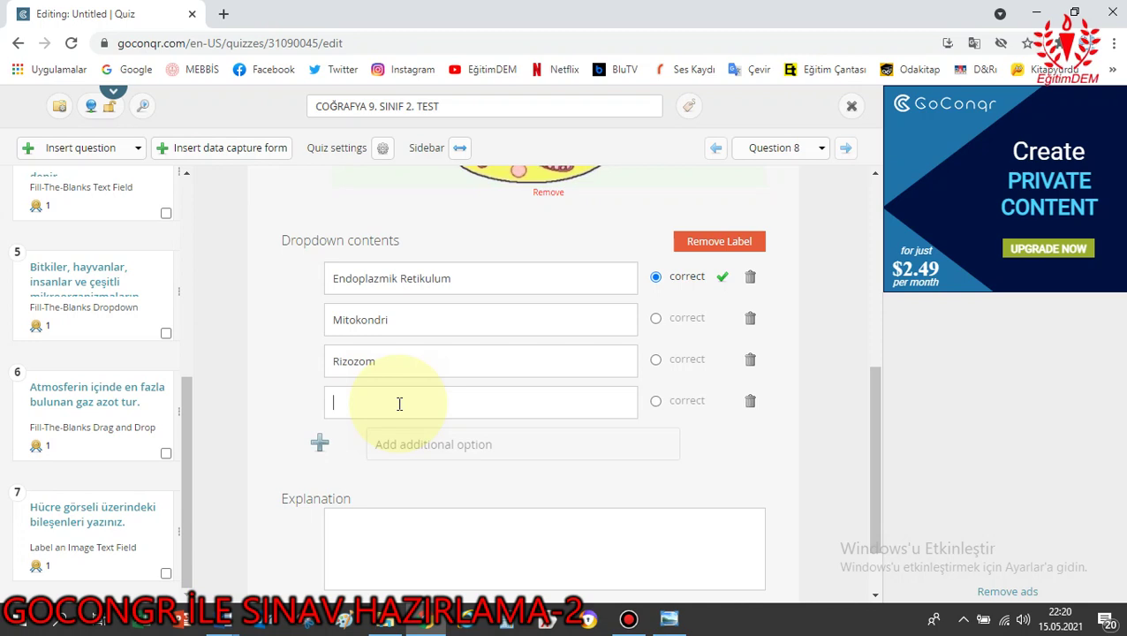
type("Çekirdekçik")
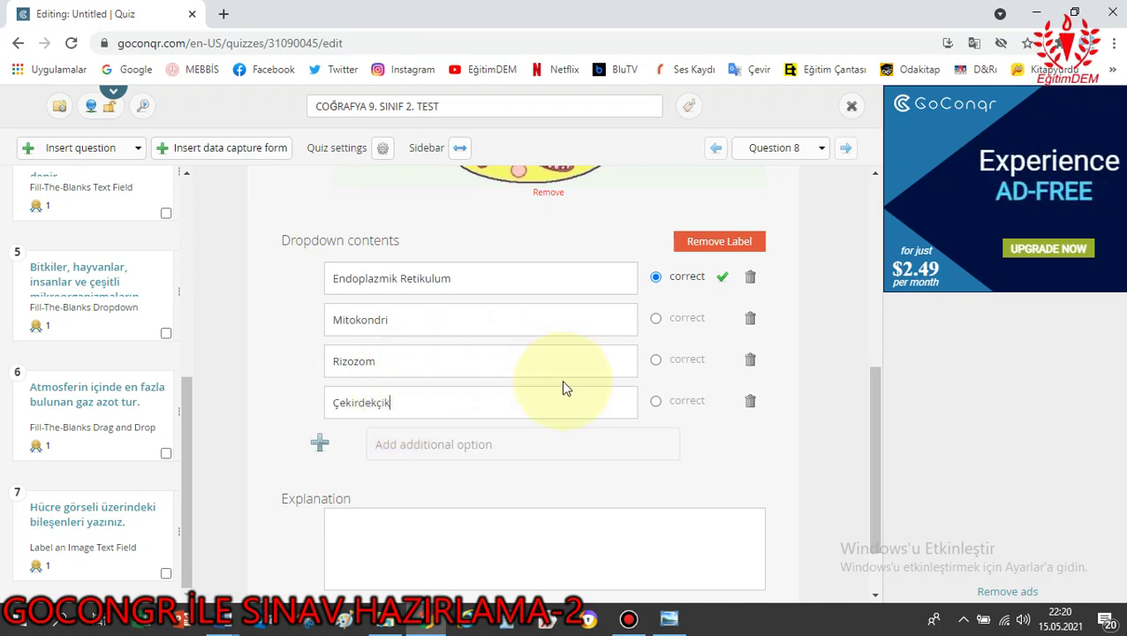
Check question 8's label and dropdown options against the cell image and save the question.
scroll(565, 389, "down", 1)
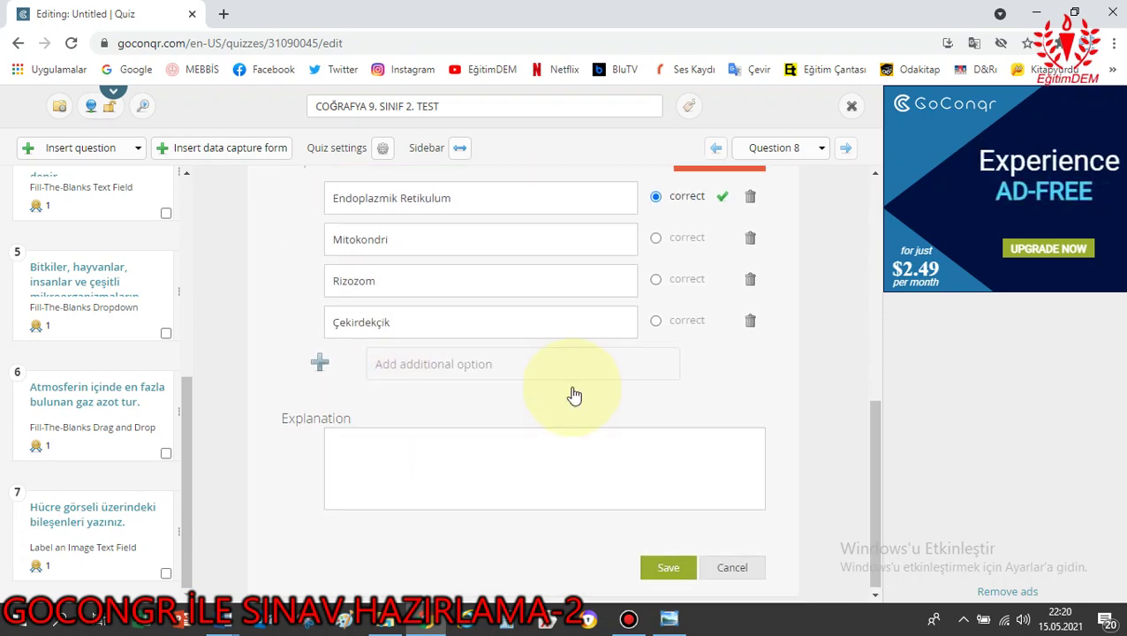
scroll(492, 480, "up", 3)
scroll(493, 479, "down", 3)
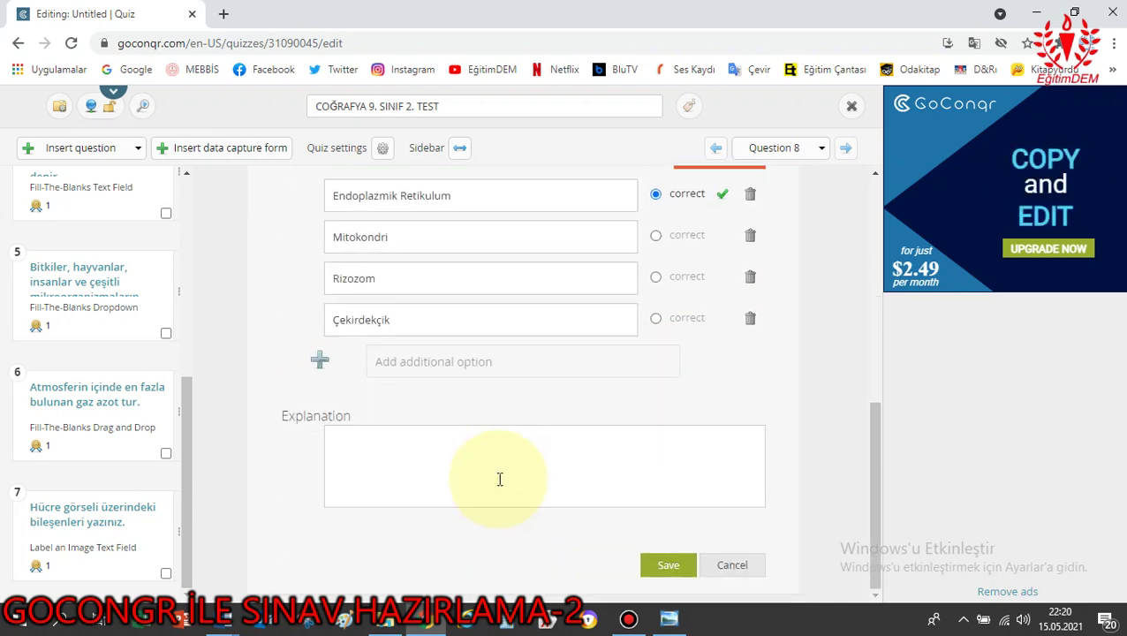
scroll(570, 421, "up", 4)
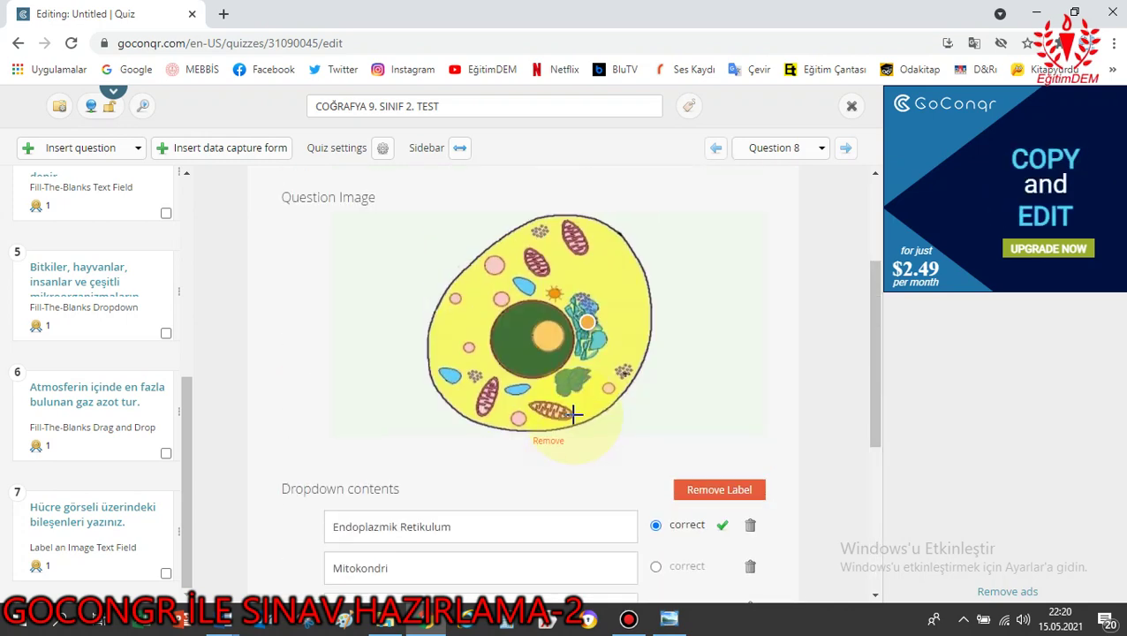
scroll(574, 413, "down", 4)
left_click(669, 564)
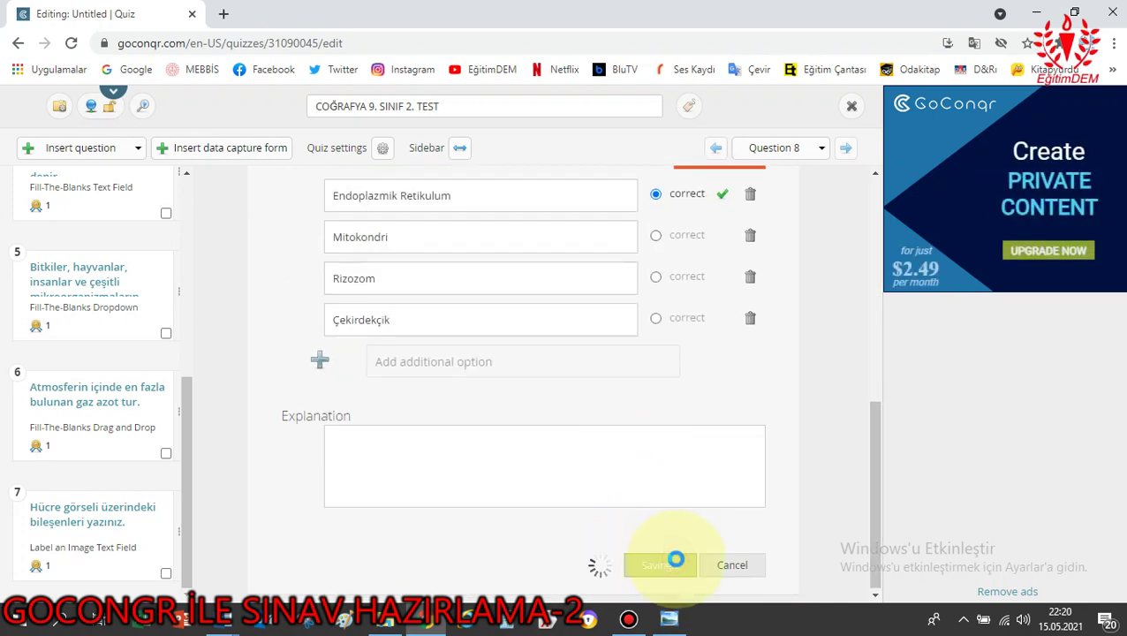
scroll(485, 382, "up", 3)
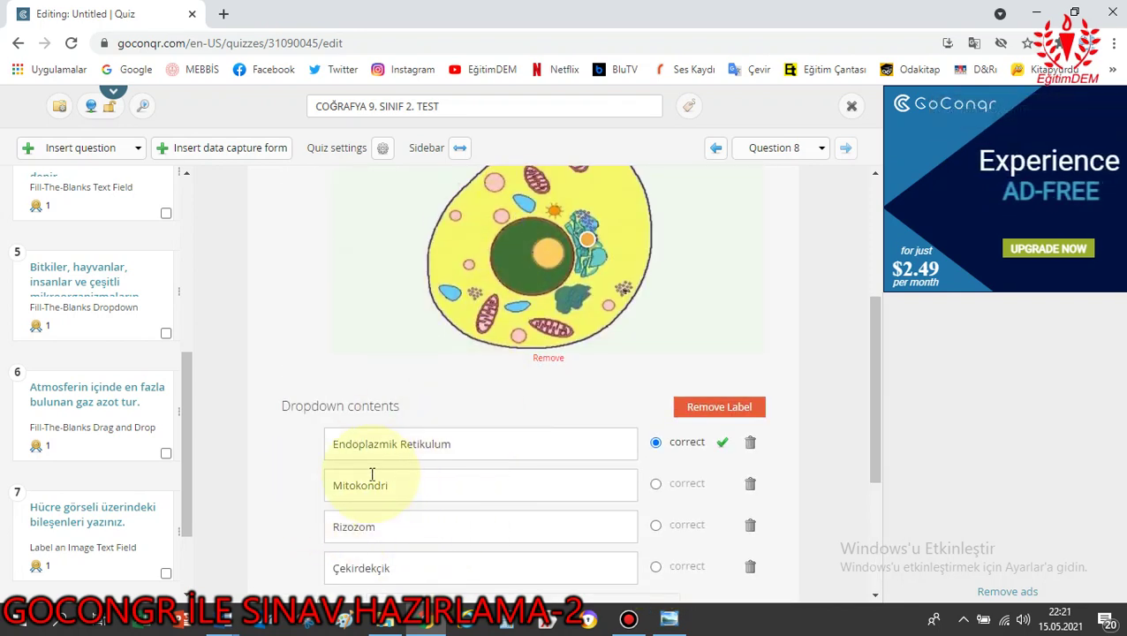
scroll(472, 509, "down", 3)
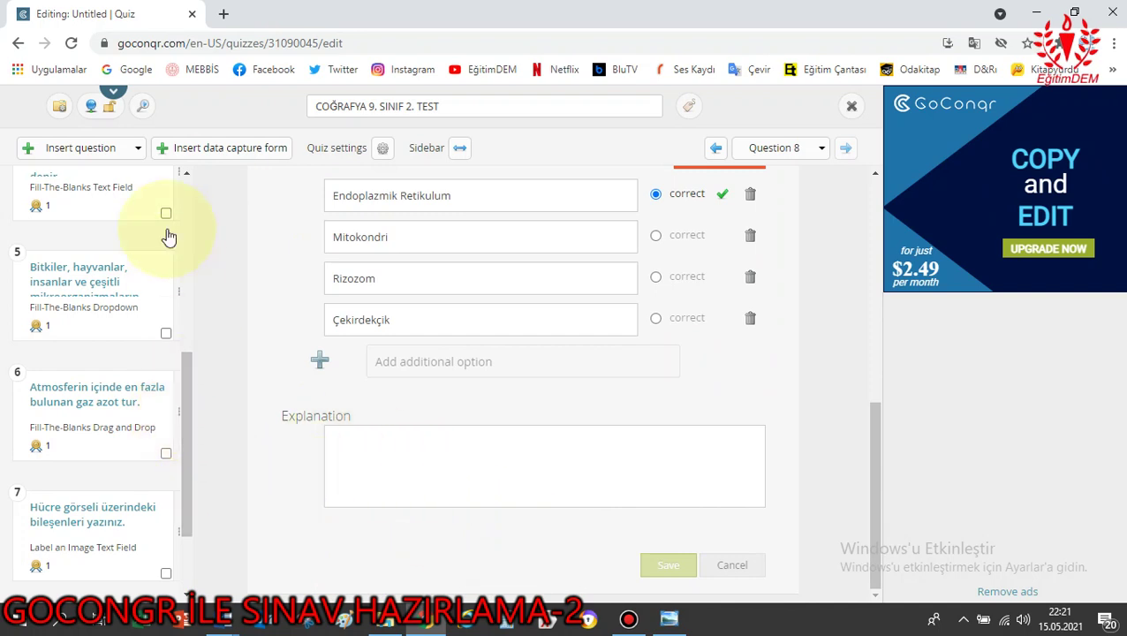
Insert a new question that labels an image with drag and drop and enter the placeholder text "ggjjlklşşlşklşl hjhkljkl".
left_click(61, 151)
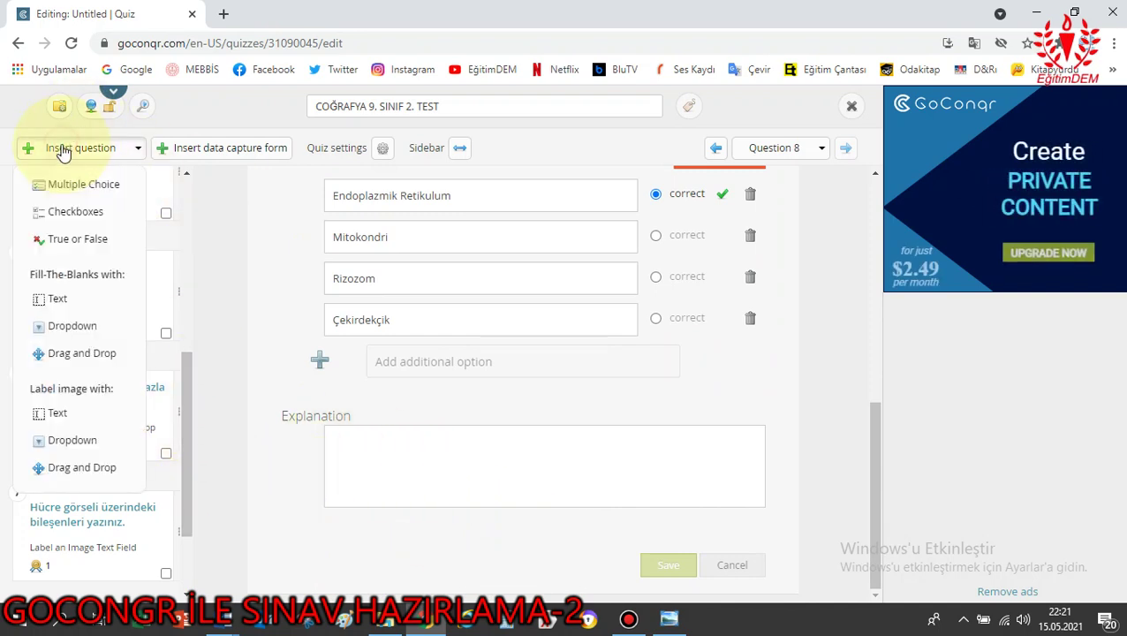
left_click(97, 472)
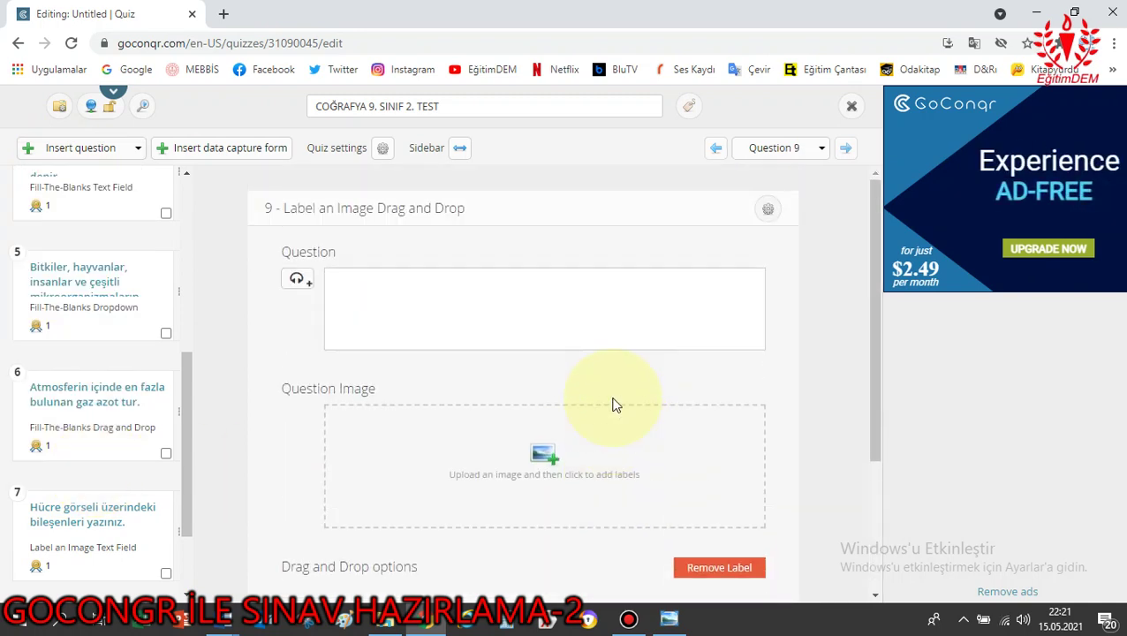
left_click(459, 286)
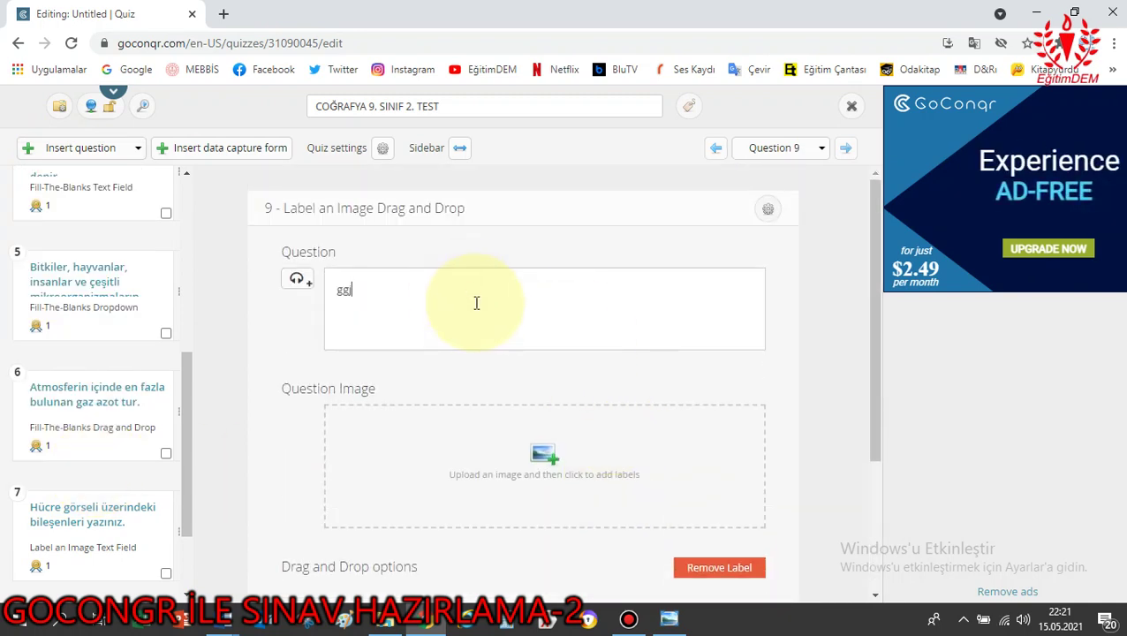
type("ggjjlklşlşklşl h")
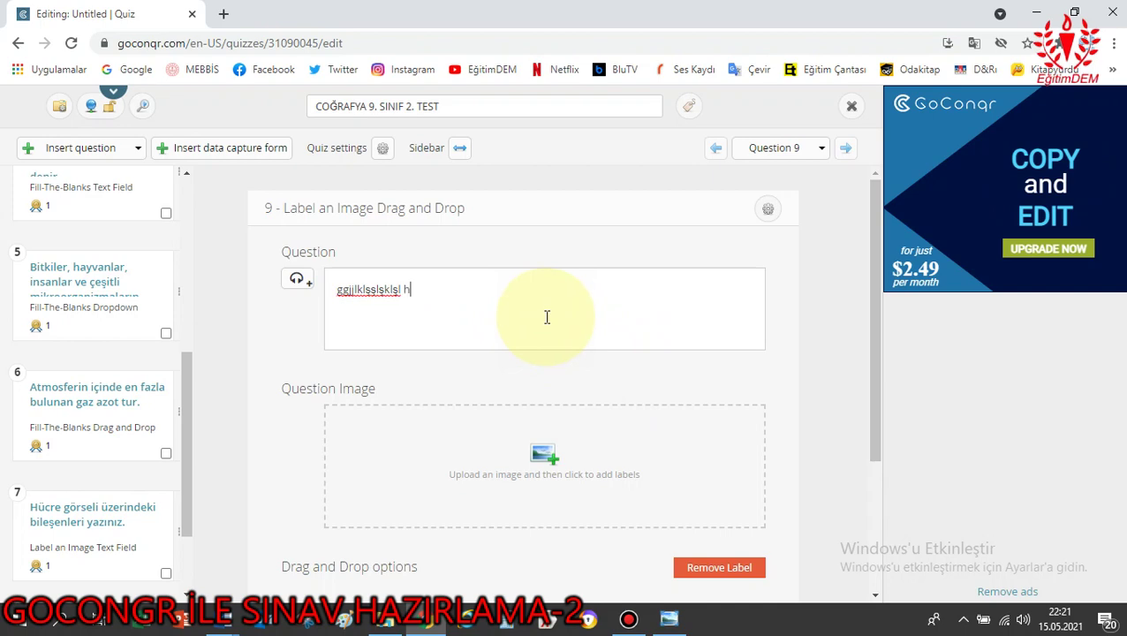
type("jhkljkl")
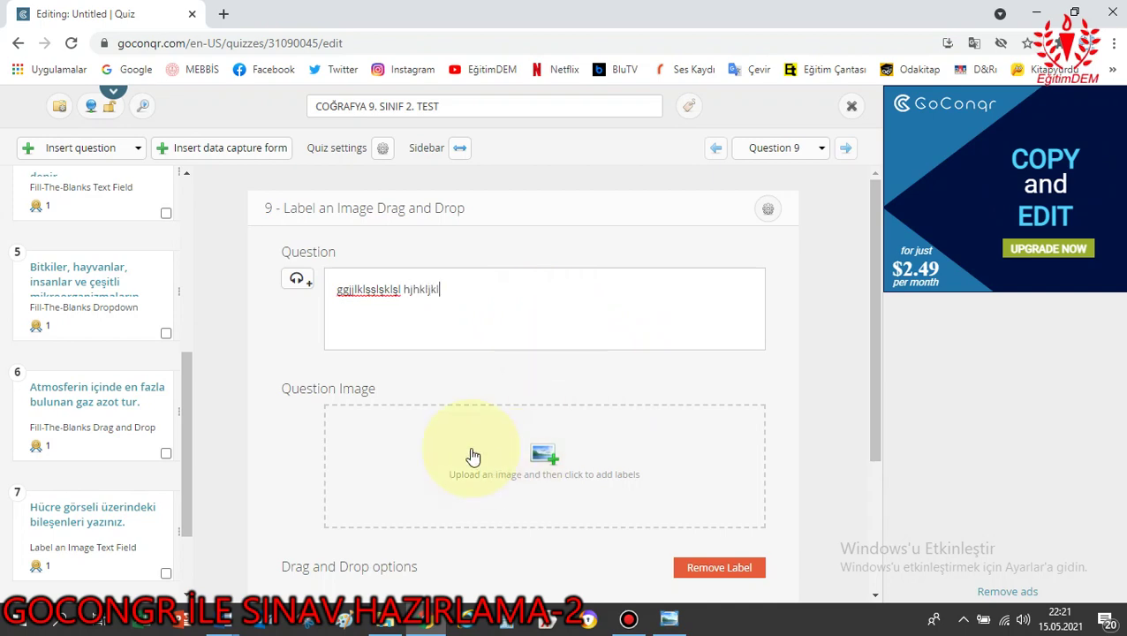
Insert the animal cell picture "Hayvan Hucresi" from the media library as question 9's image.
left_click(542, 455)
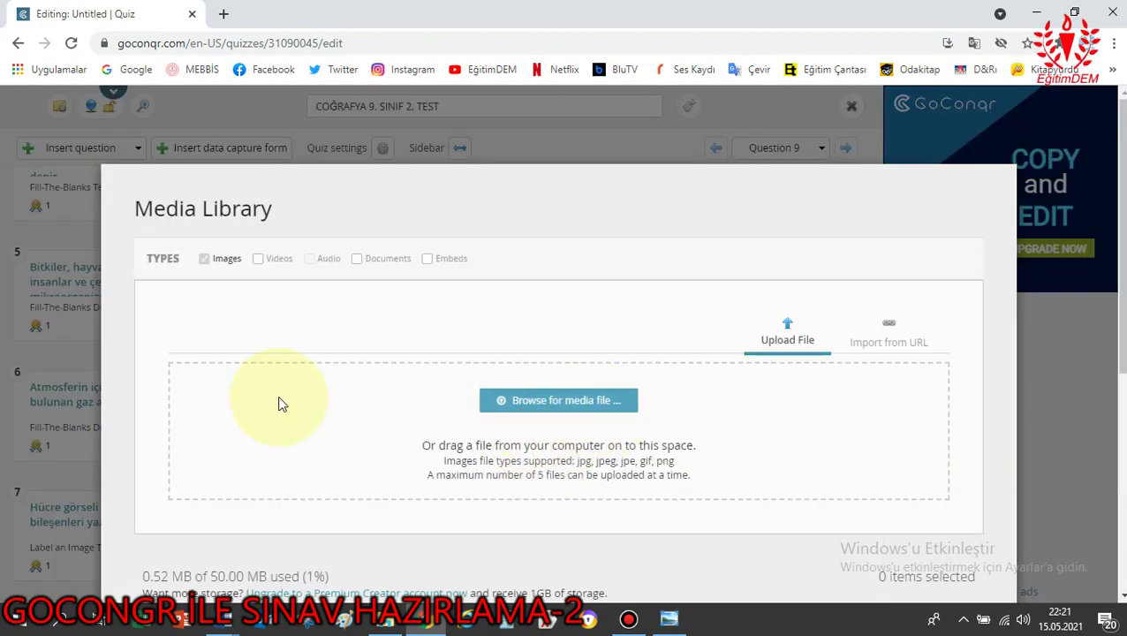
scroll(282, 393, "down", 5)
left_click(194, 265)
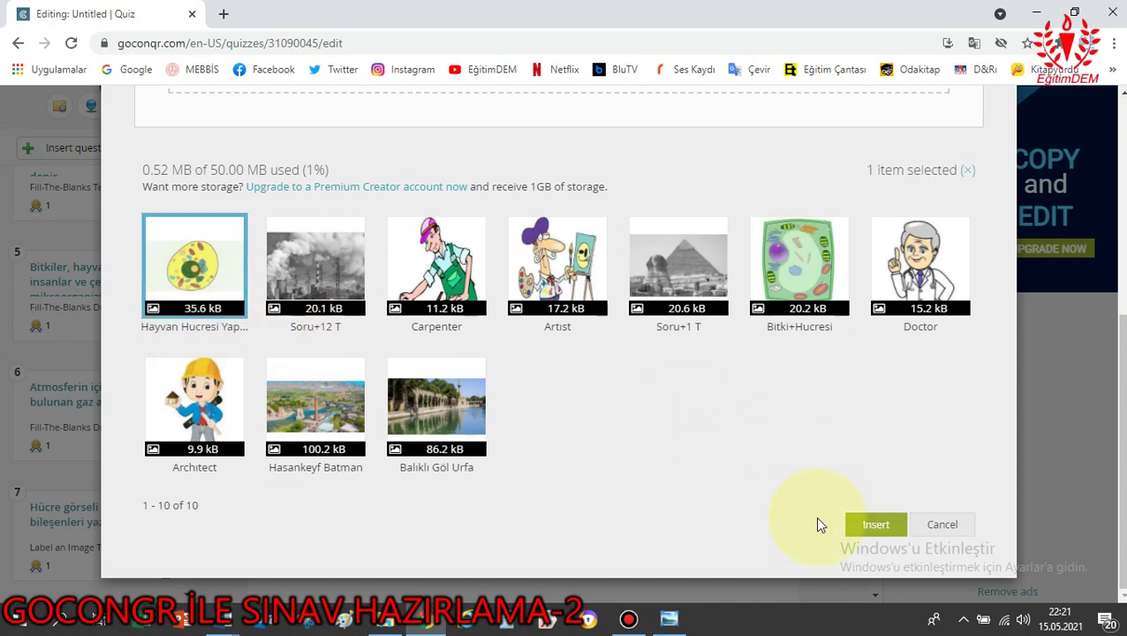
left_click(872, 524)
Place a drag-and-drop label on question 9's cell image, in the yellow area above the organelle beside the nucleus.
scroll(712, 415, "down", 3)
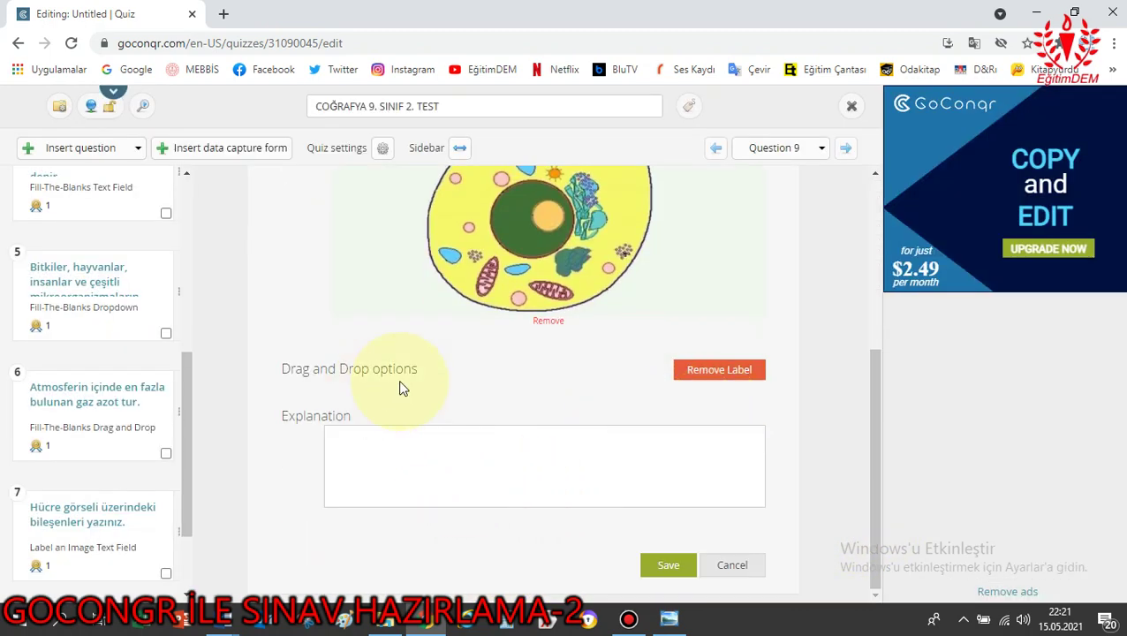
scroll(433, 379, "up", 3)
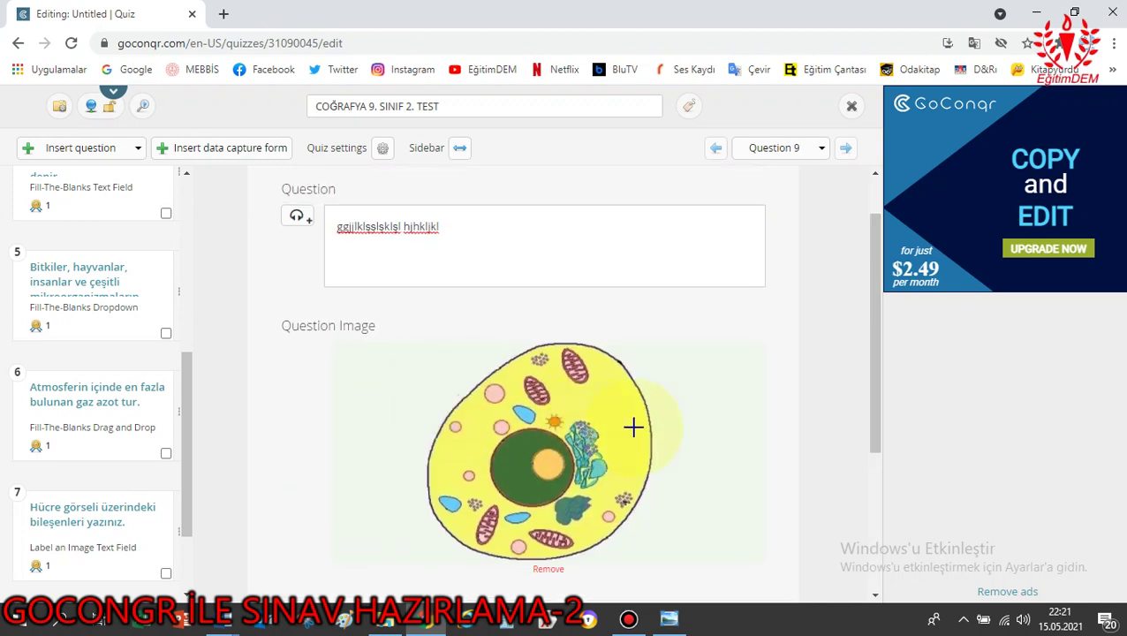
scroll(640, 428, "down", 3)
scroll(647, 430, "up", 1)
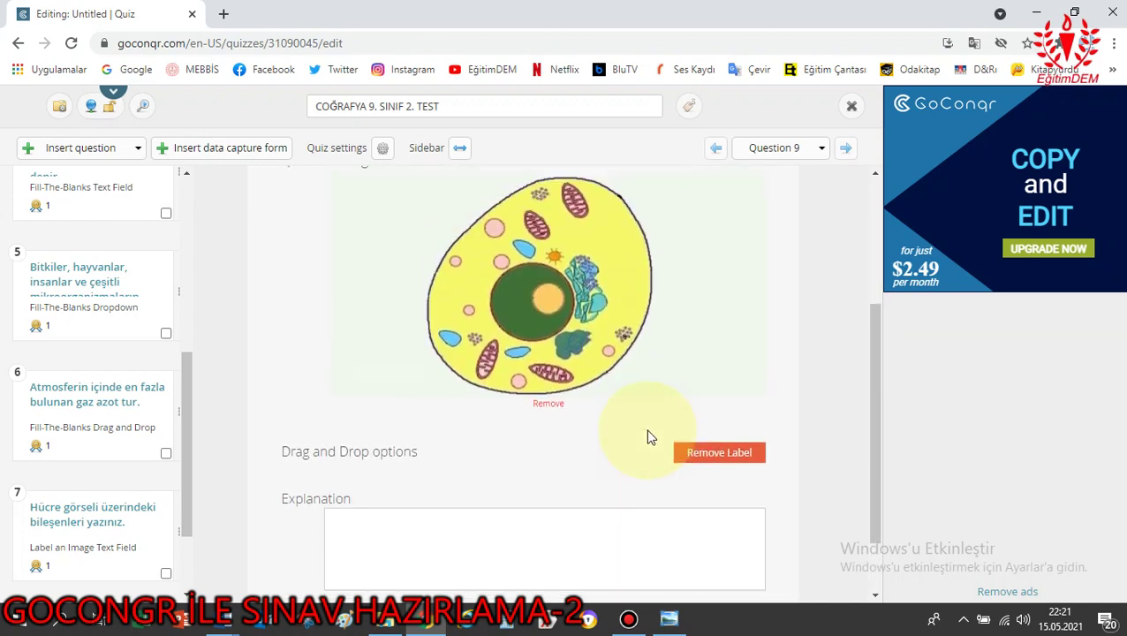
left_click(608, 238)
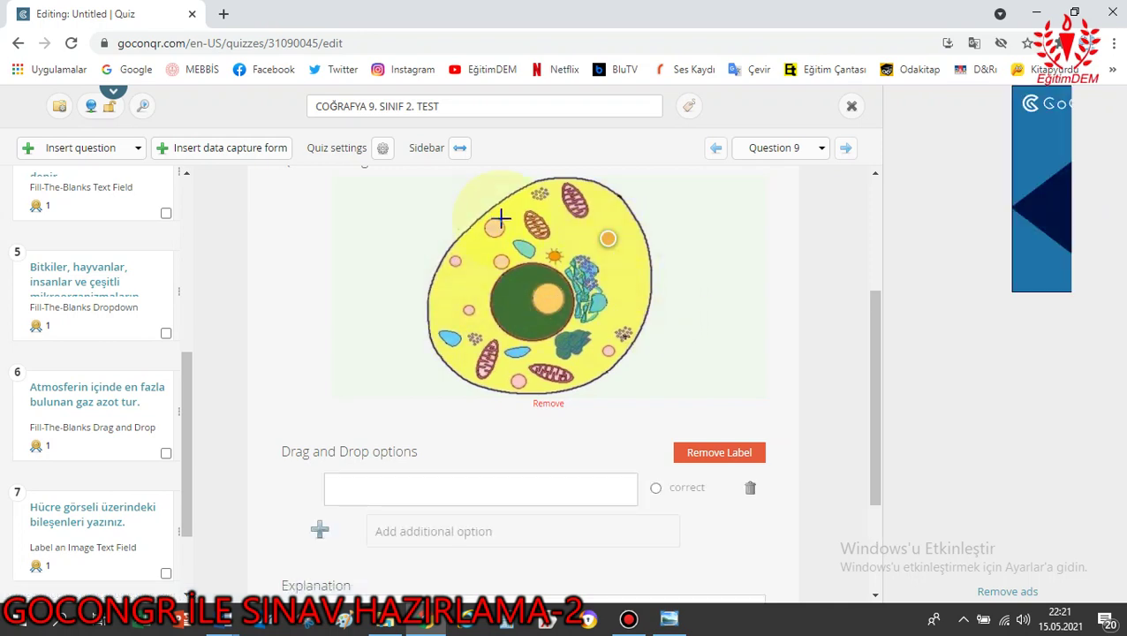
scroll(529, 291, "up", 5)
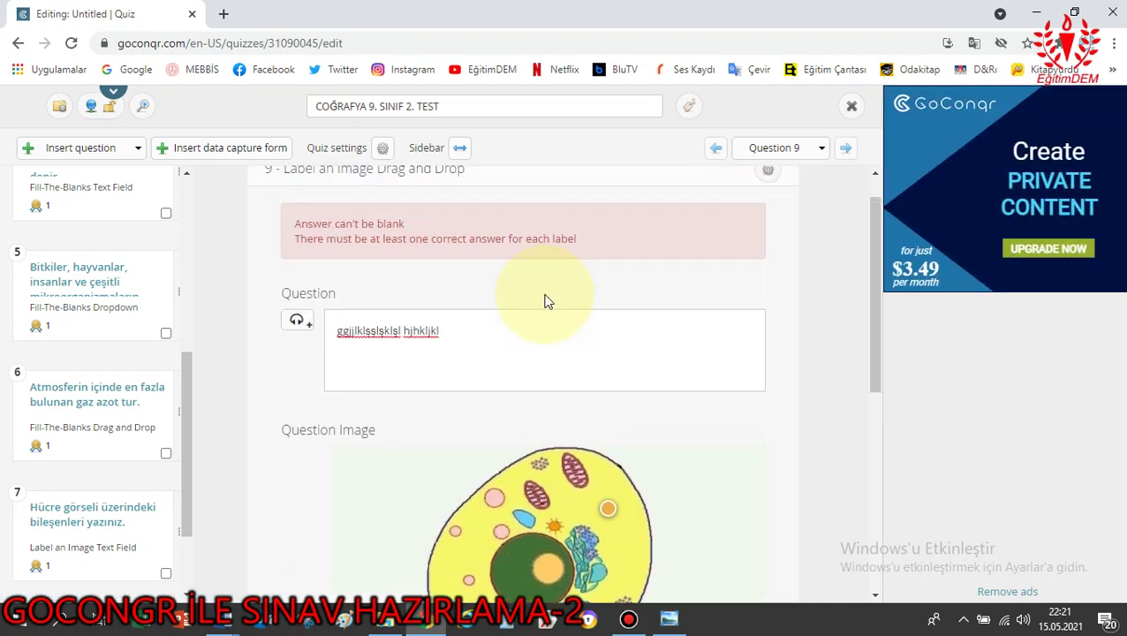
Remove the current label from question 9's cell image and place a new one on the blue-green organelle beside the nucleus.
scroll(592, 283, "down", 5)
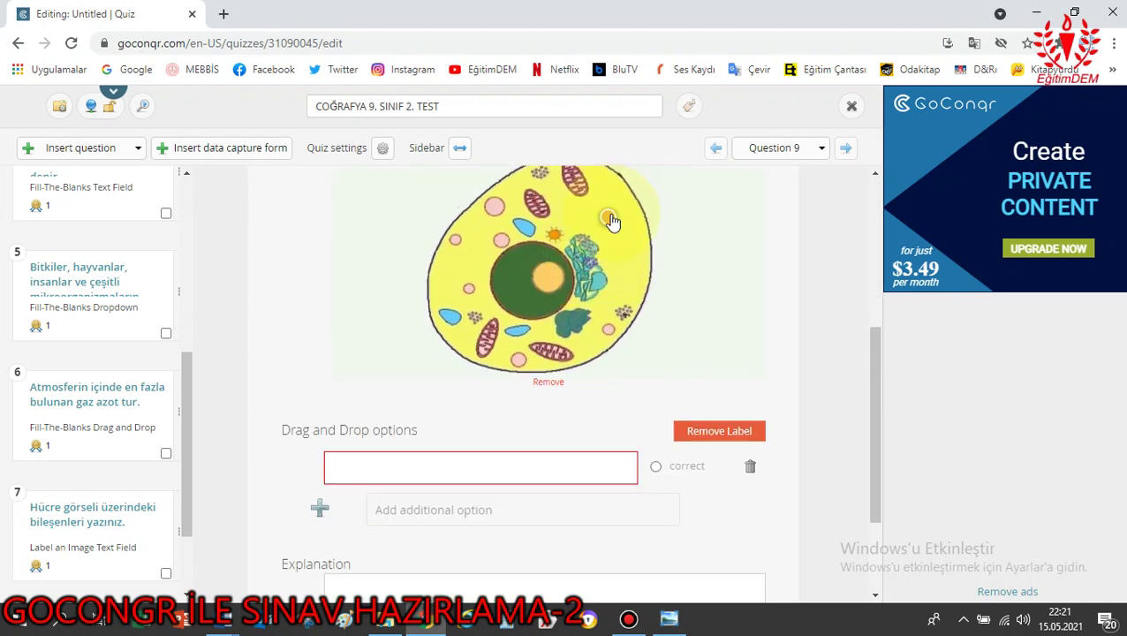
left_click(706, 430)
left_click(719, 331)
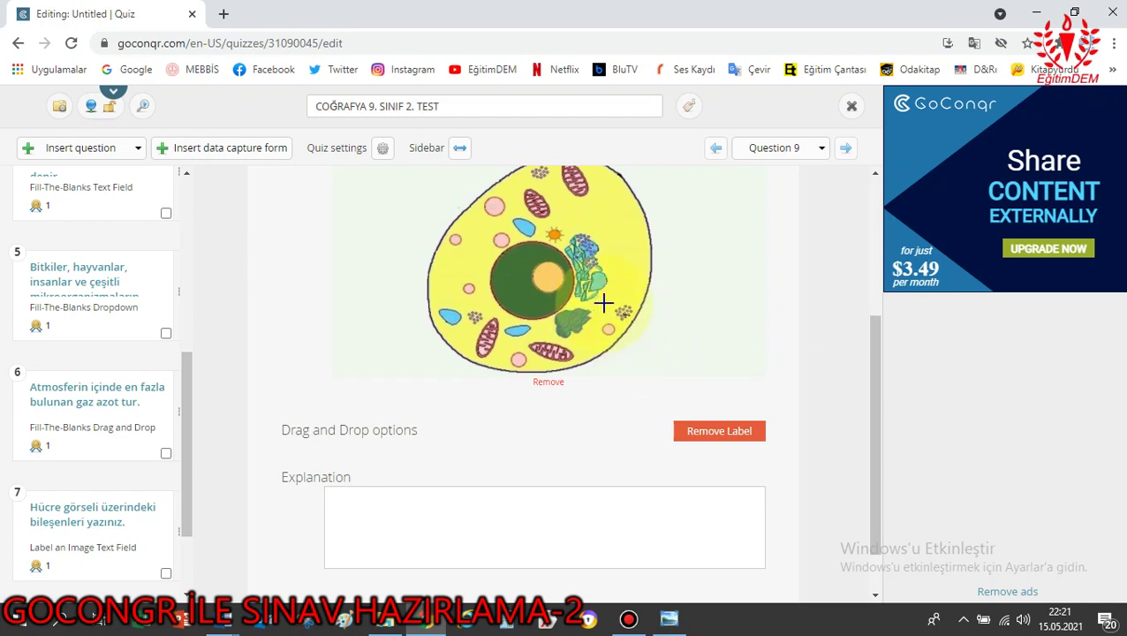
scroll(639, 318, "up", 2)
scroll(618, 320, "down", 3)
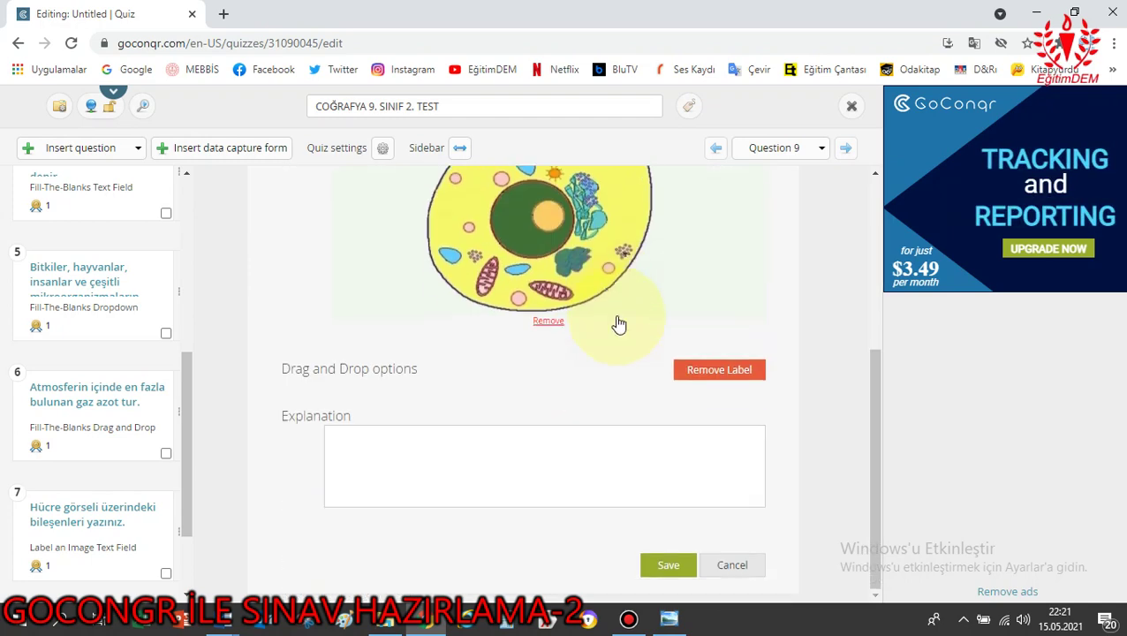
scroll(618, 314, "up", 1)
left_click(587, 283)
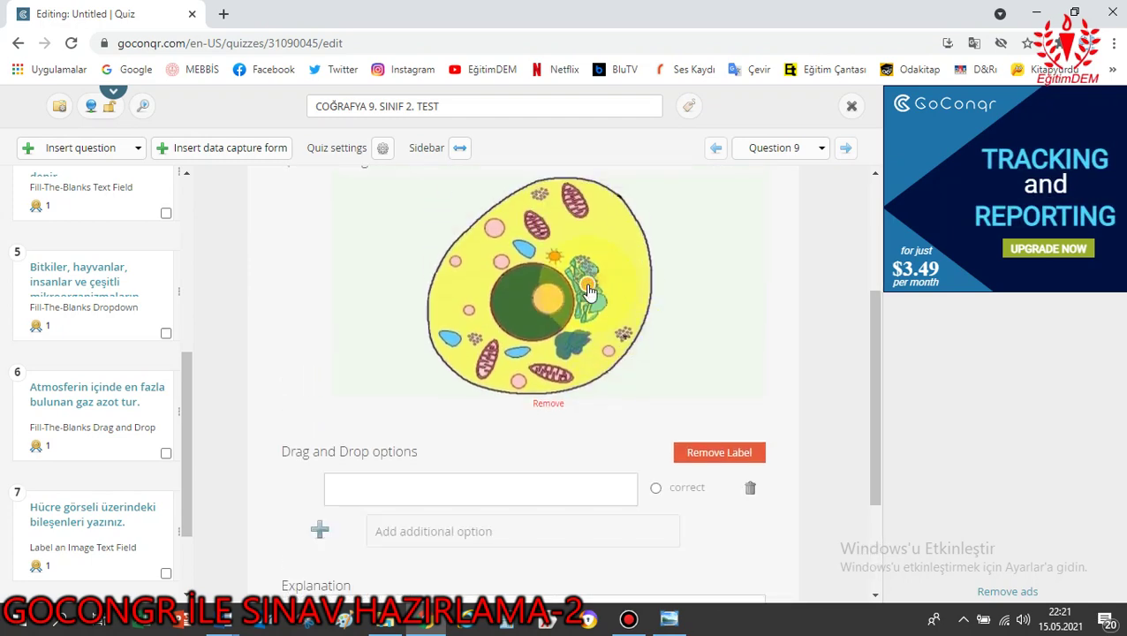
Enter "Endoplazmik Retikulum" as the label's first drag-and-drop option and mark it as correct.
left_click(362, 499)
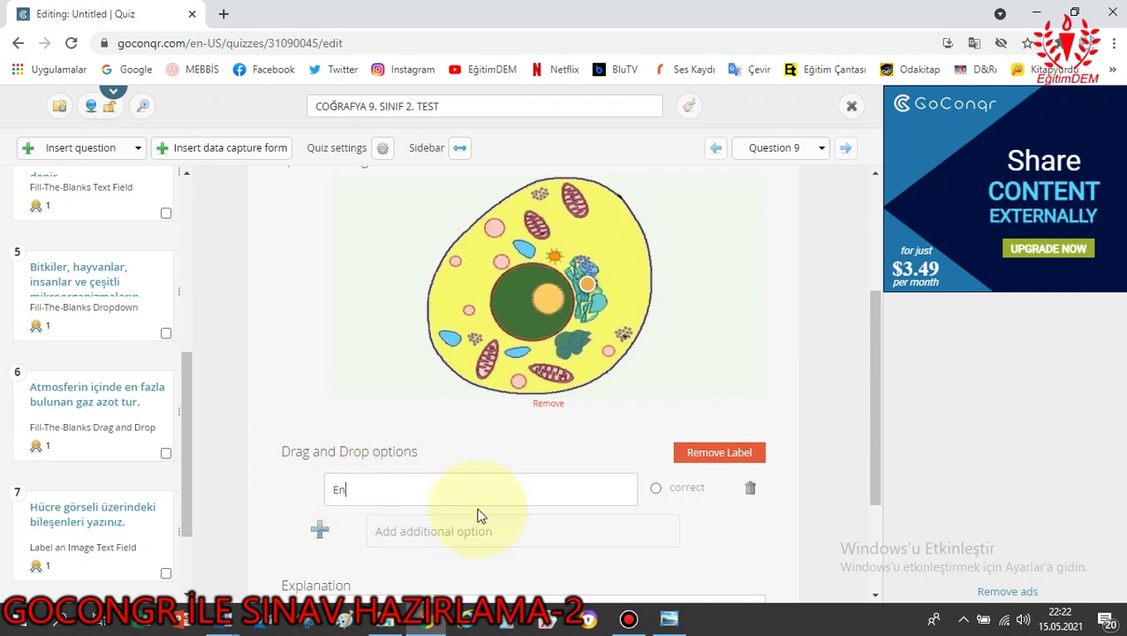
type("Endoplazmik Retiku")
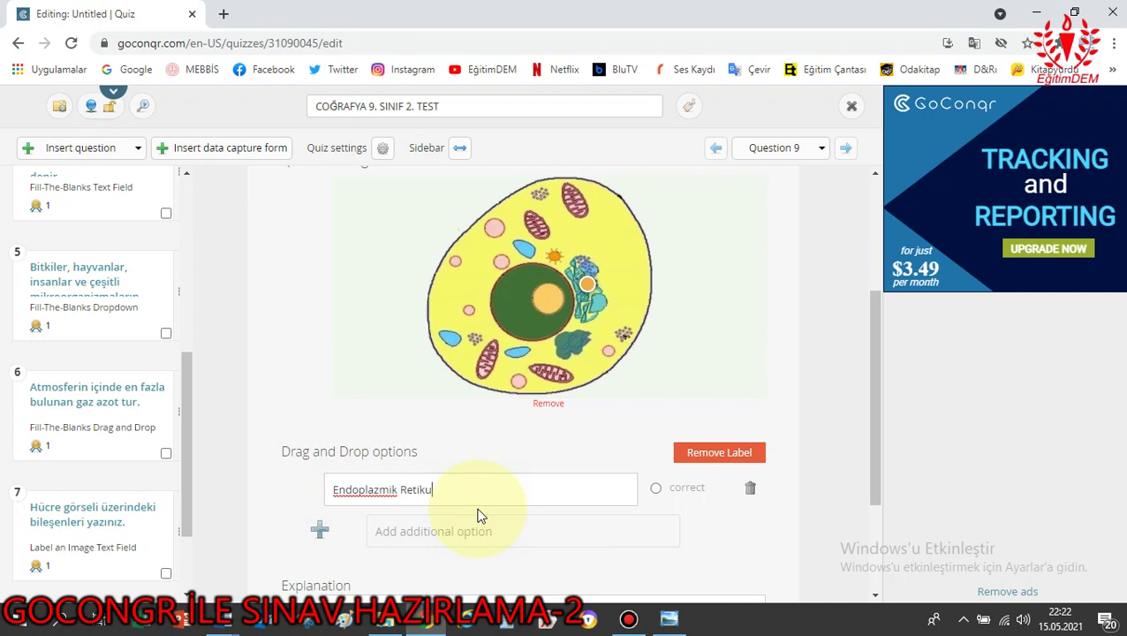
type("lum")
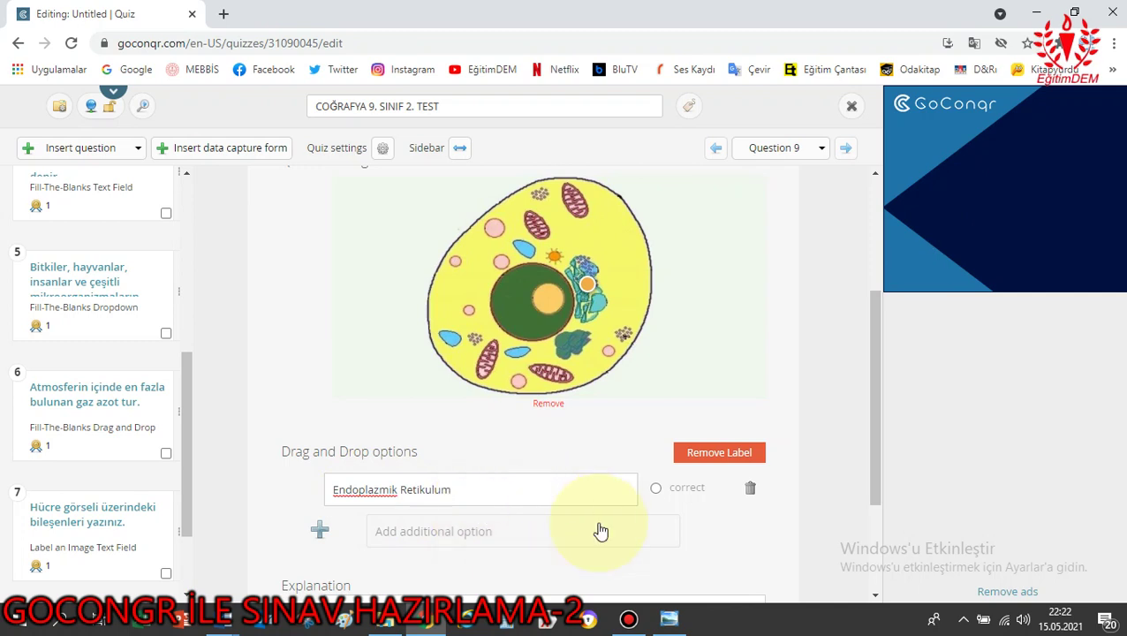
left_click(655, 488)
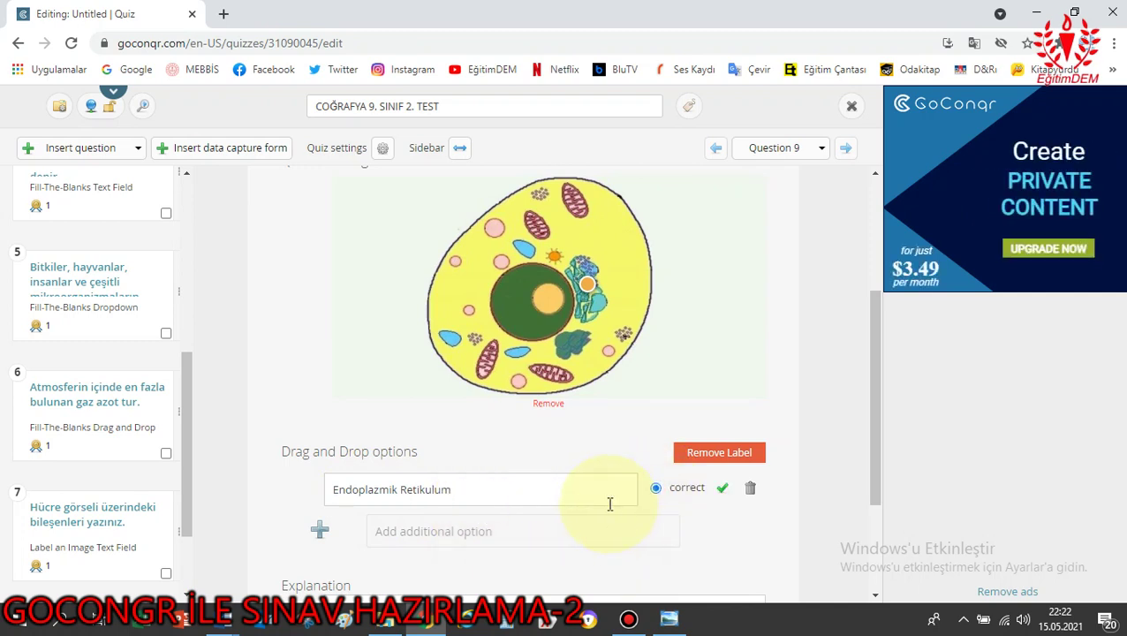
Add "Çekirdekçik", "Mitokondri" and "Lizozom" as further drag-and-drop options for question 9.
left_click(470, 532)
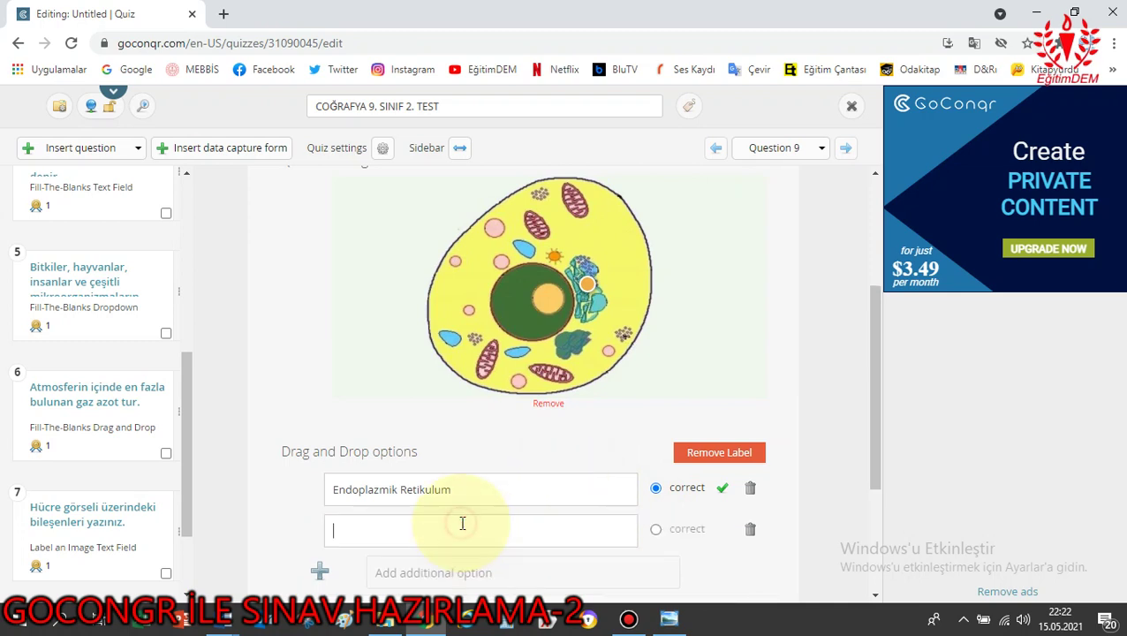
type("Ç")
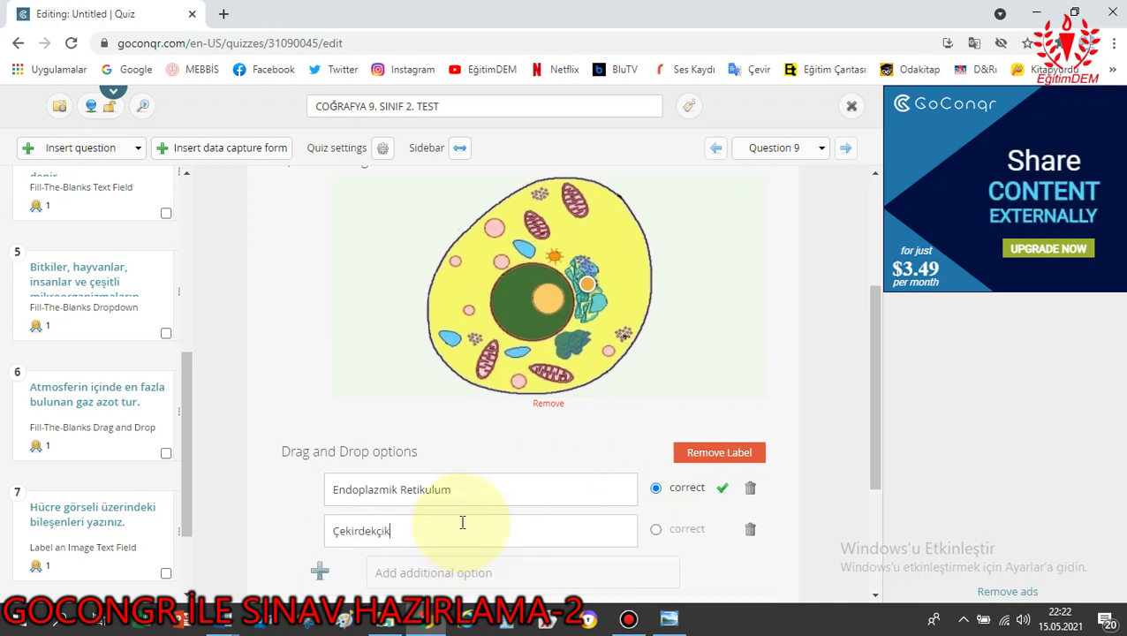
type("ekirdekçik")
left_click(448, 572)
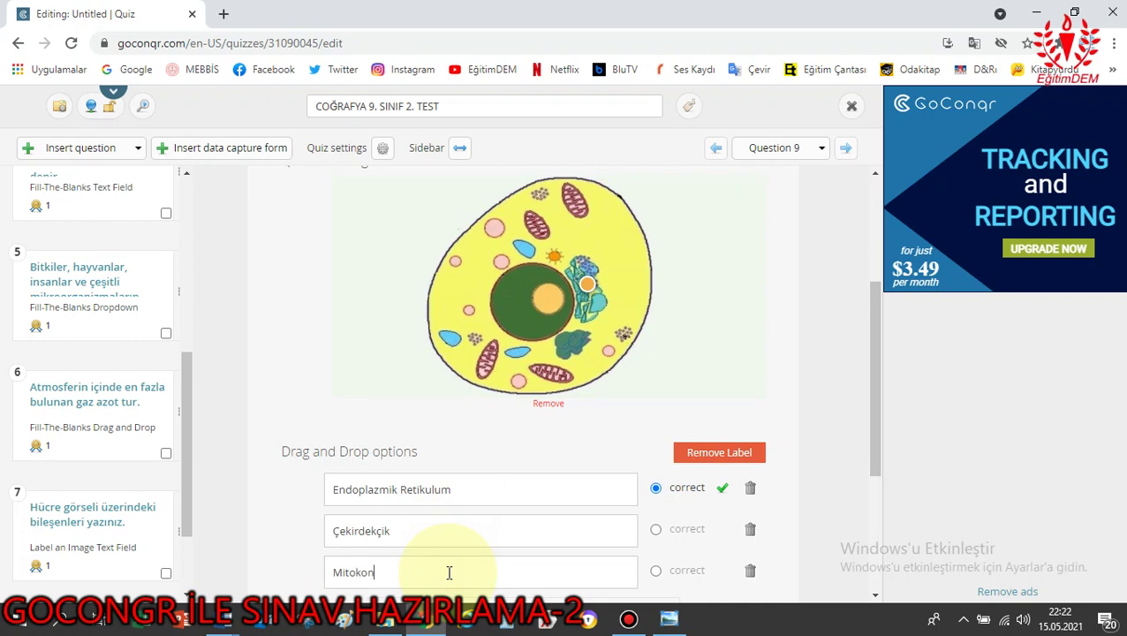
scroll(618, 565, "down", 3)
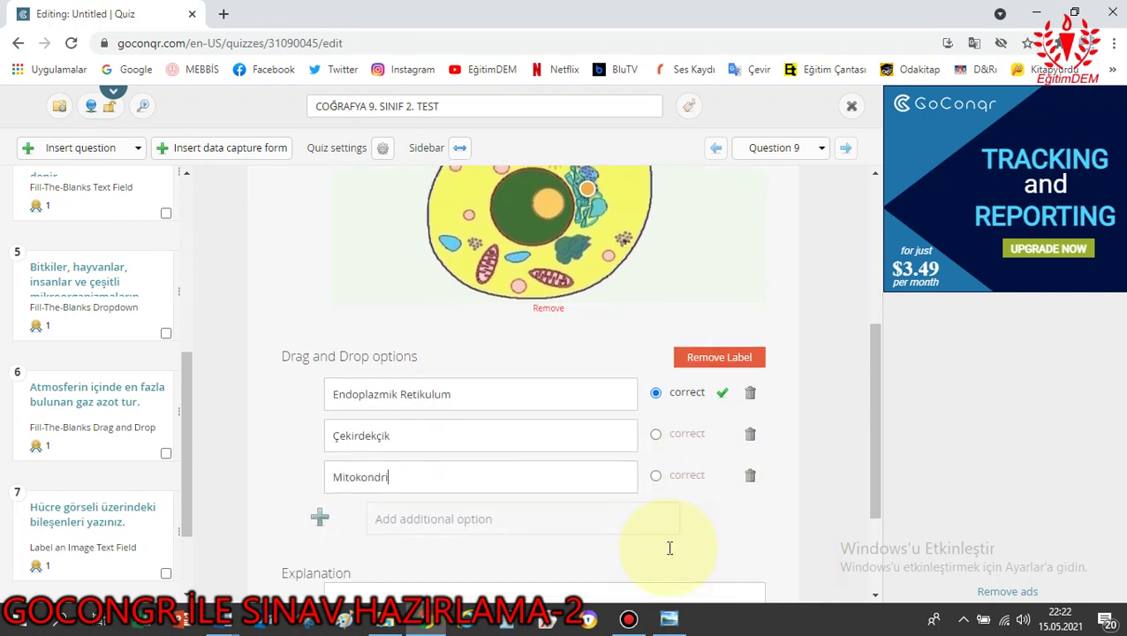
left_click(412, 371)
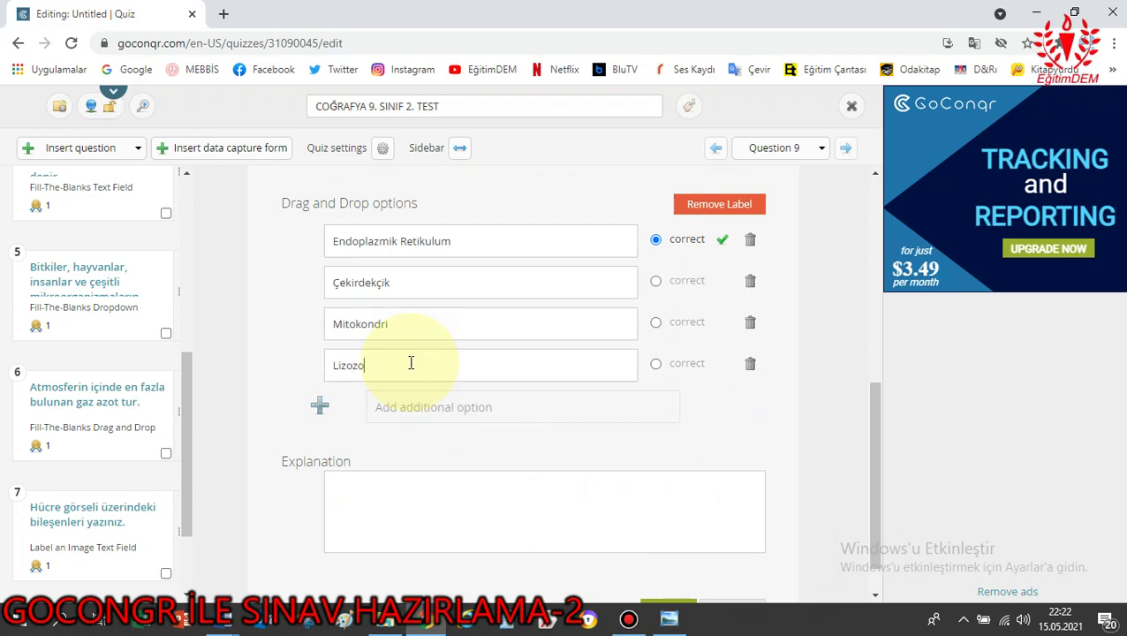
Check the label and its four options against the cell image and save question 9.
scroll(662, 300, "up", 3)
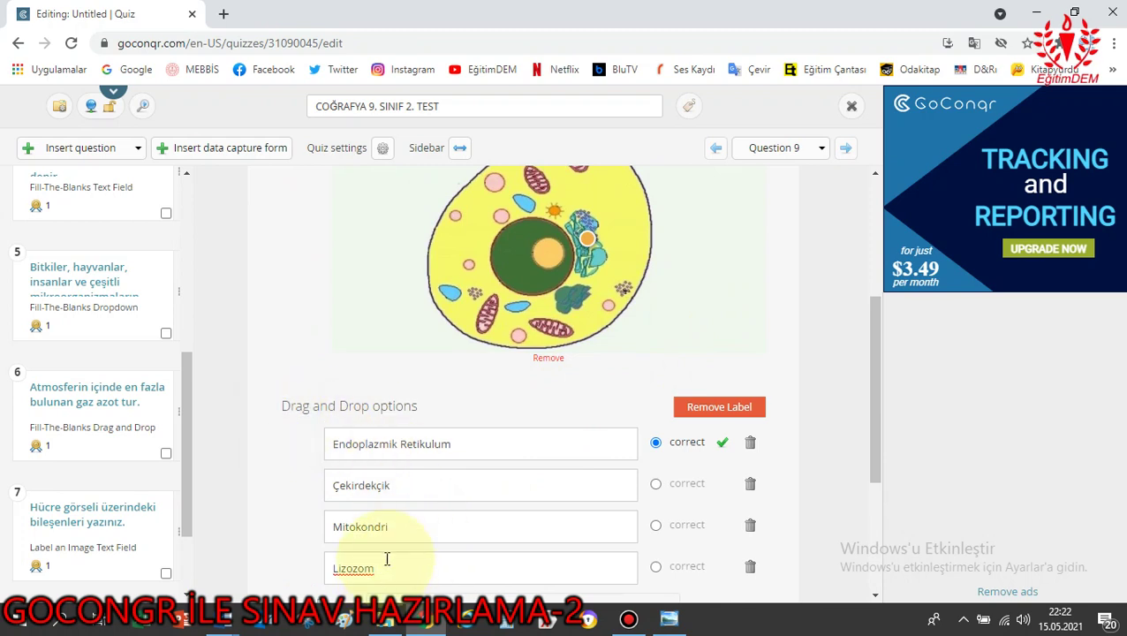
scroll(389, 558, "down", 1)
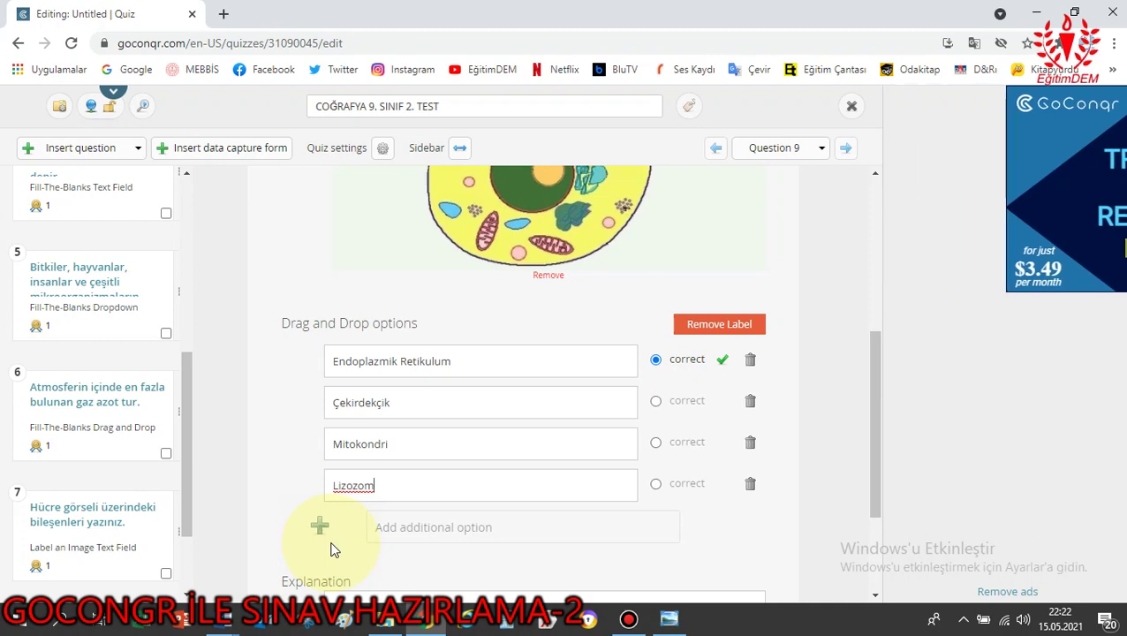
scroll(570, 391, "down", 2)
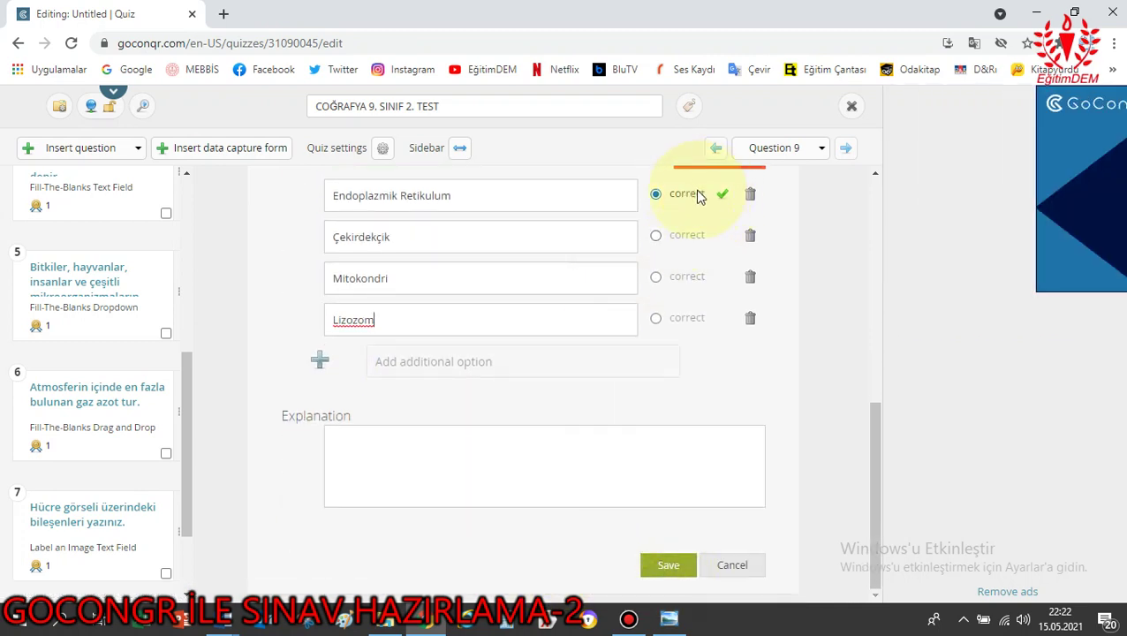
left_click(661, 565)
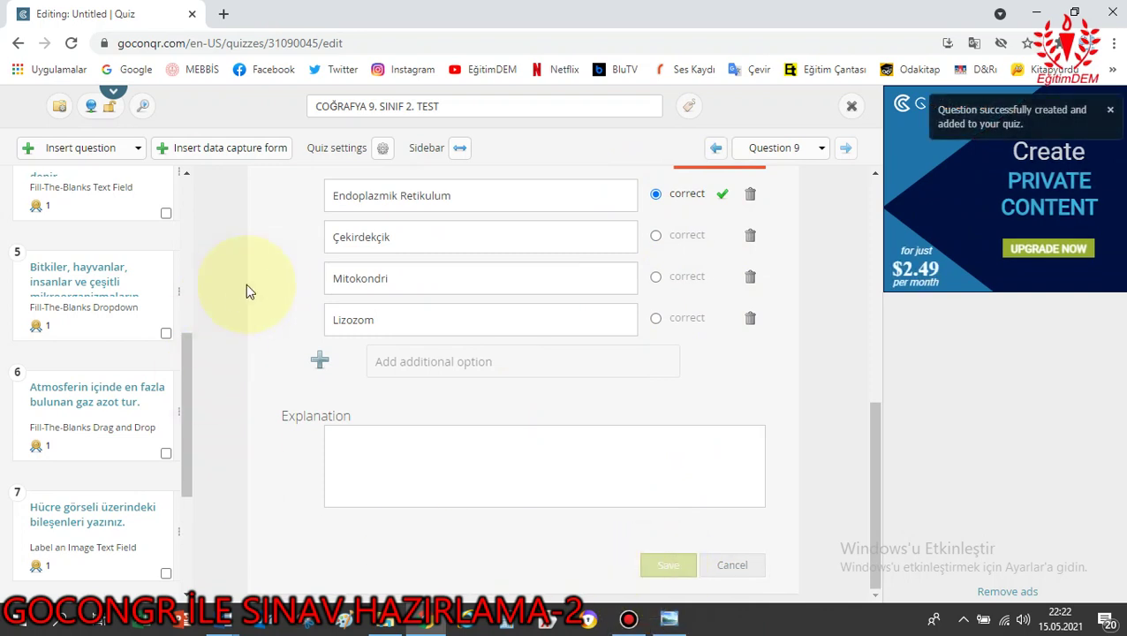
scroll(441, 472, "up", 6)
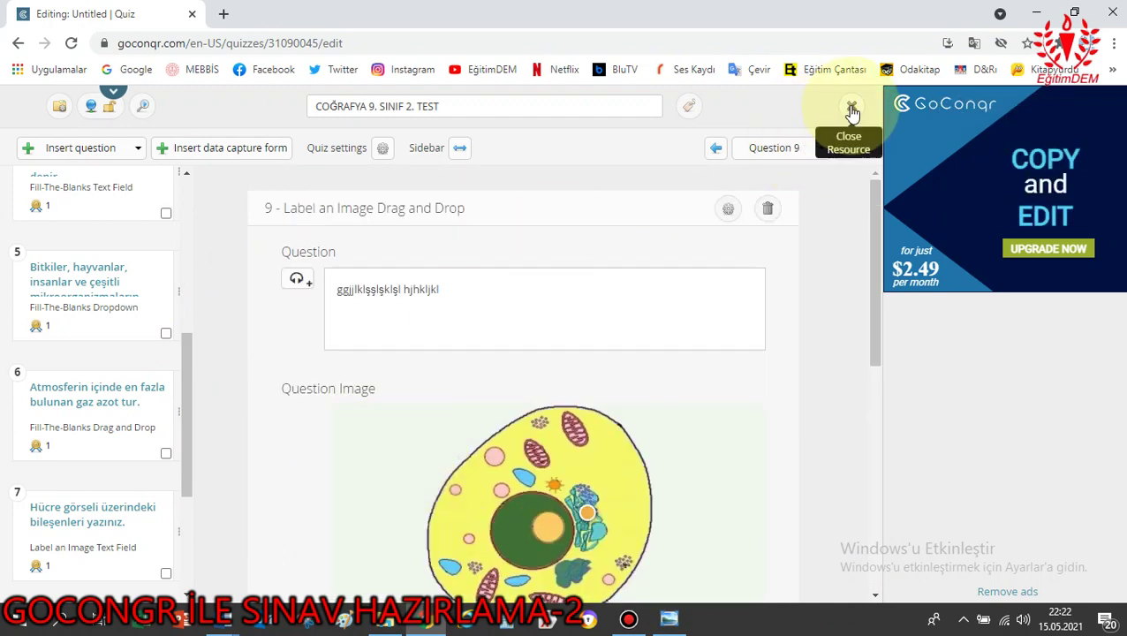
Close the quiz, skip the title and tag details, and dismiss the translation prompt on the home page.
left_click(851, 109)
scroll(646, 218, "down", 1)
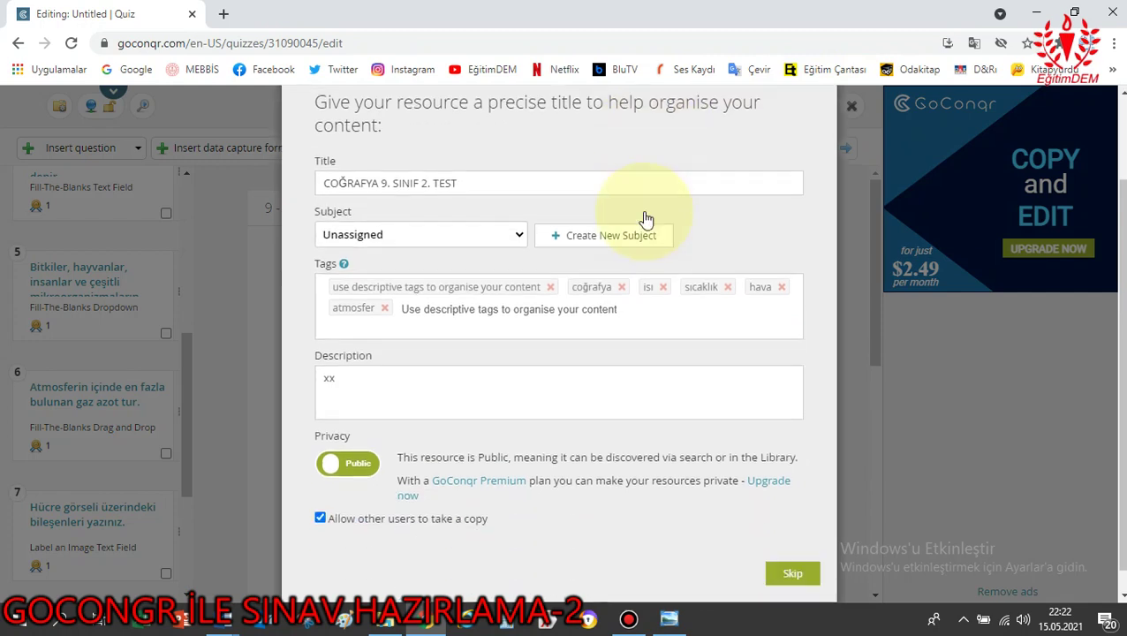
scroll(646, 218, "down", 1)
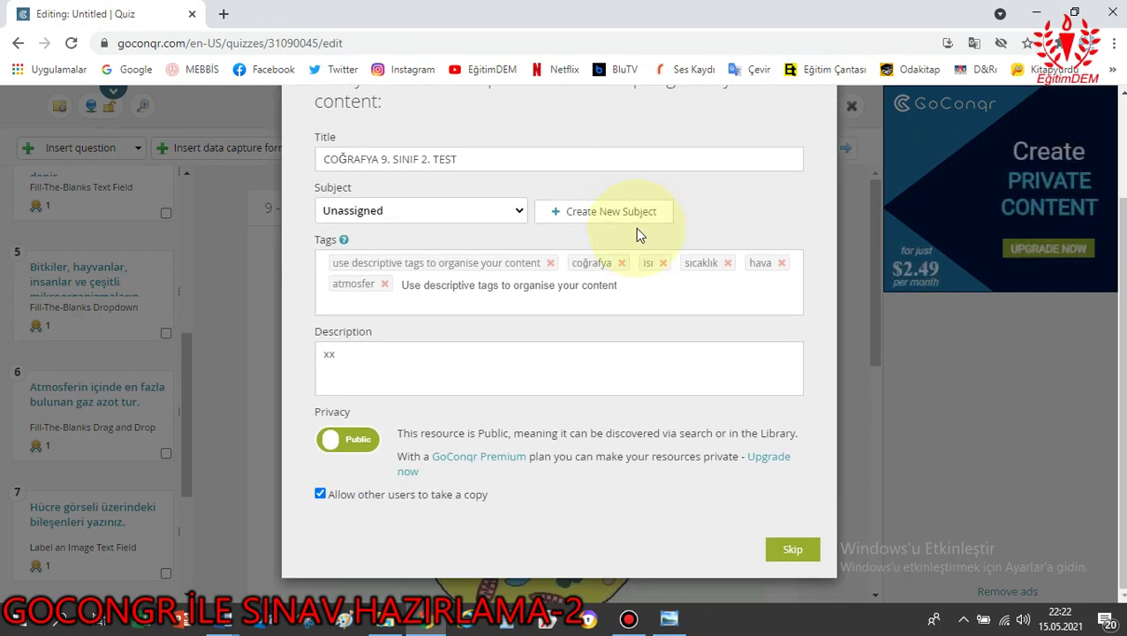
left_click(788, 550)
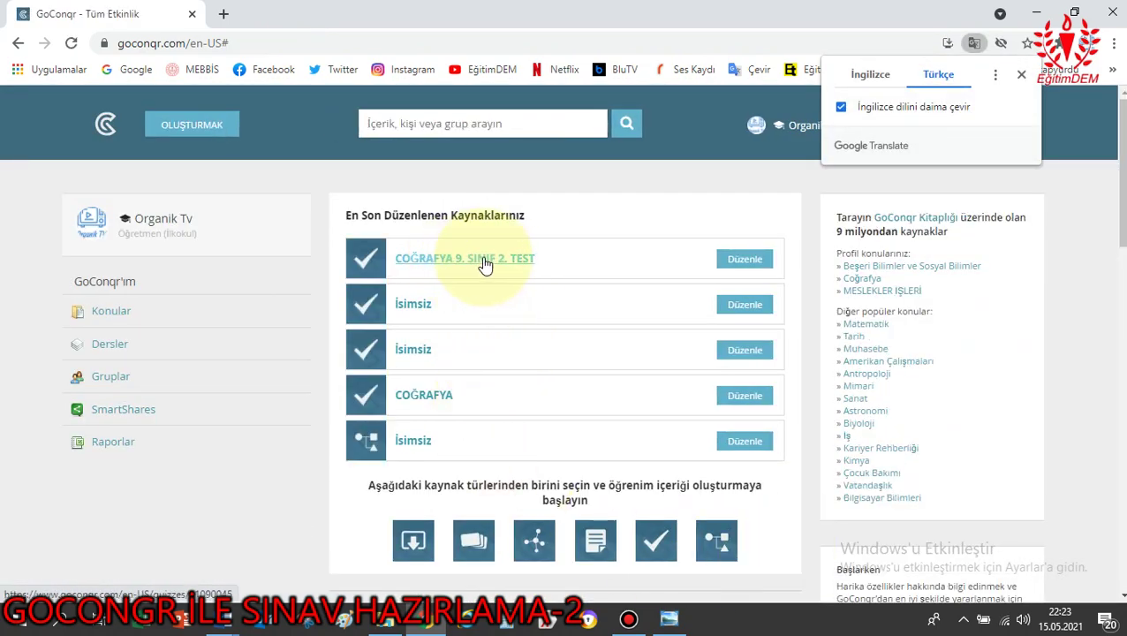
left_click(1021, 74)
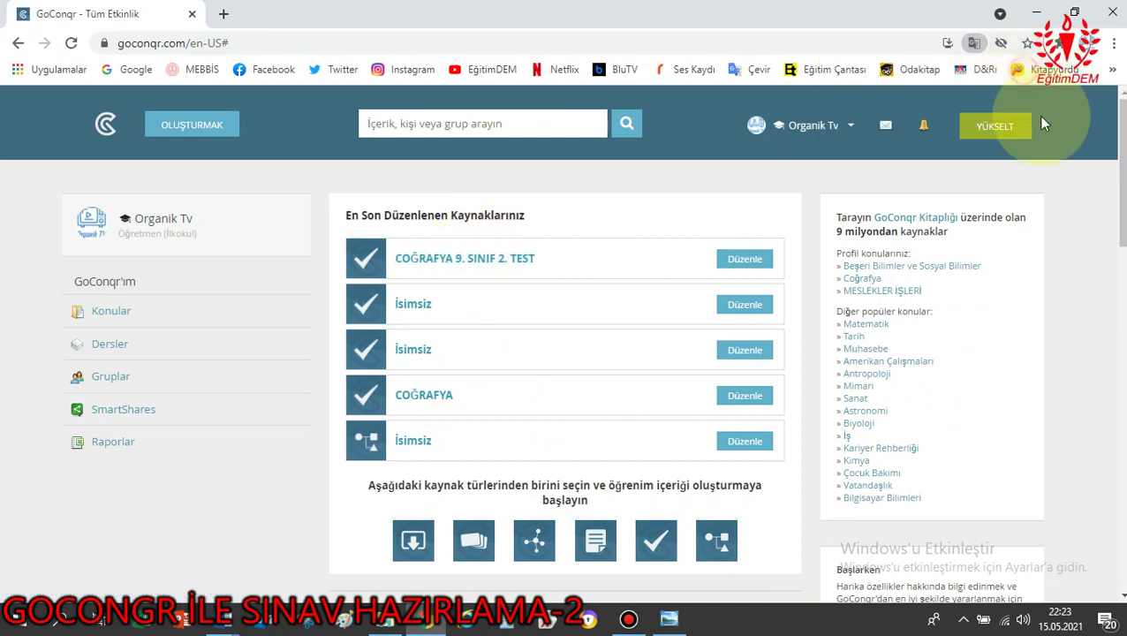
left_click(837, 125)
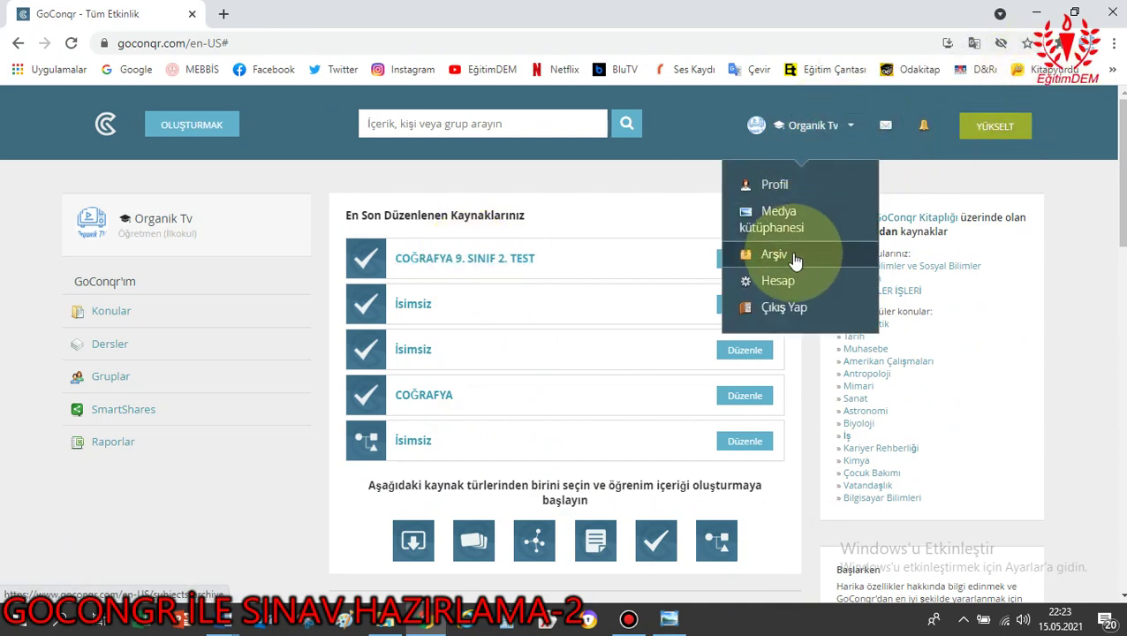
left_click(564, 178)
Reopen "COĞRAFYA 9. SINIF 2. TEST" for editing and check question 1 with its answers.
left_click(740, 257)
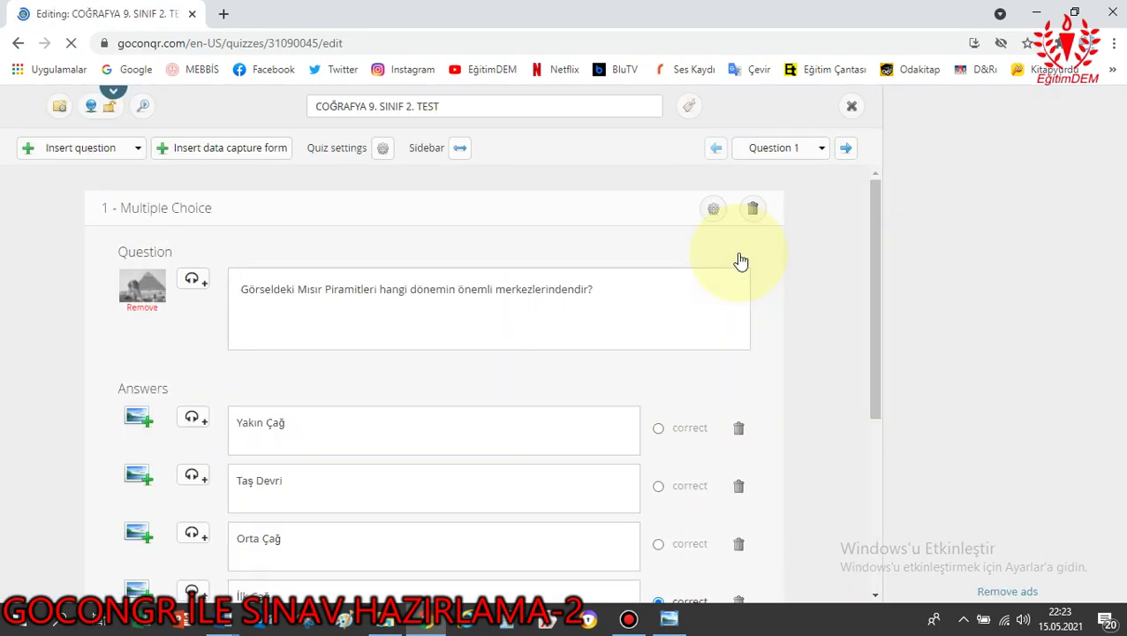
scroll(813, 335, "down", 3)
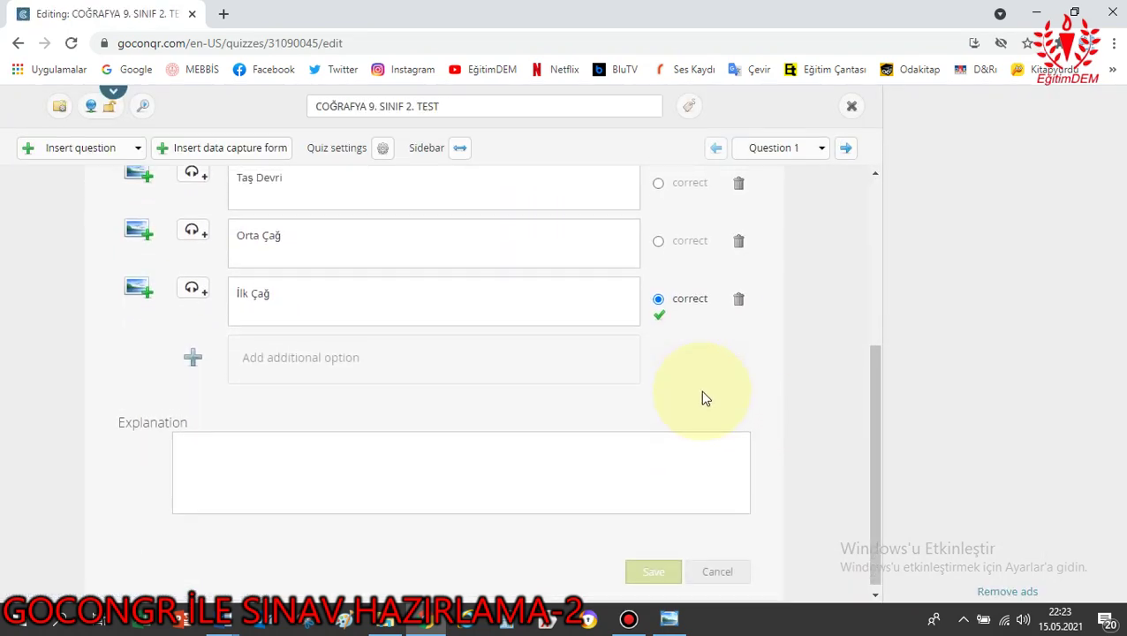
scroll(702, 394, "up", 3)
scroll(504, 336, "down", 1)
scroll(504, 335, "down", 3)
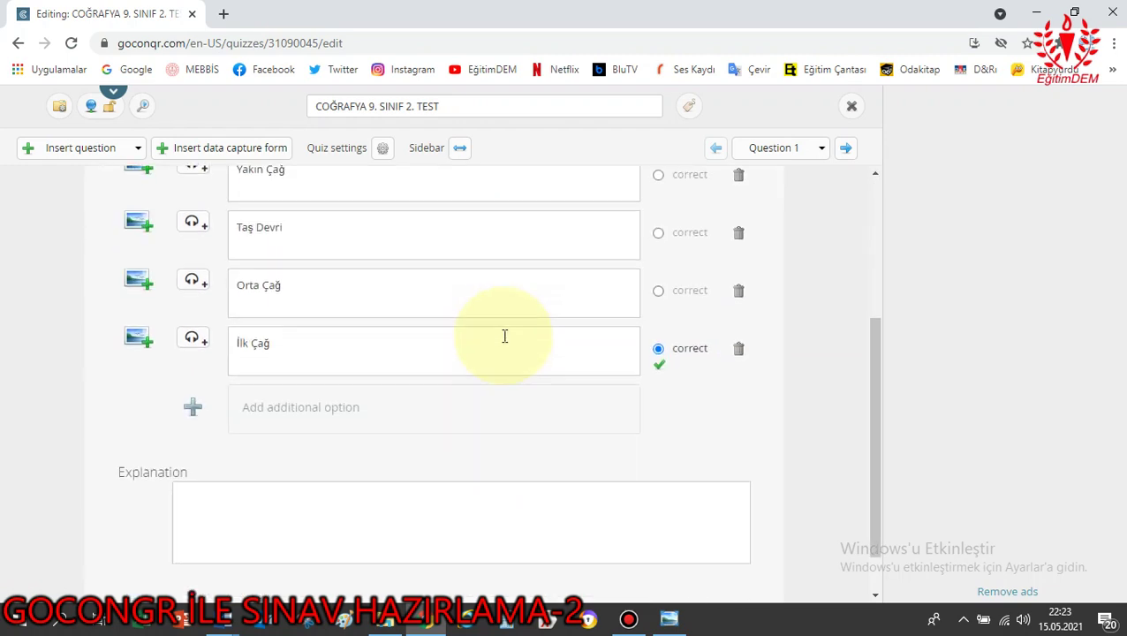
scroll(732, 449, "up", 4)
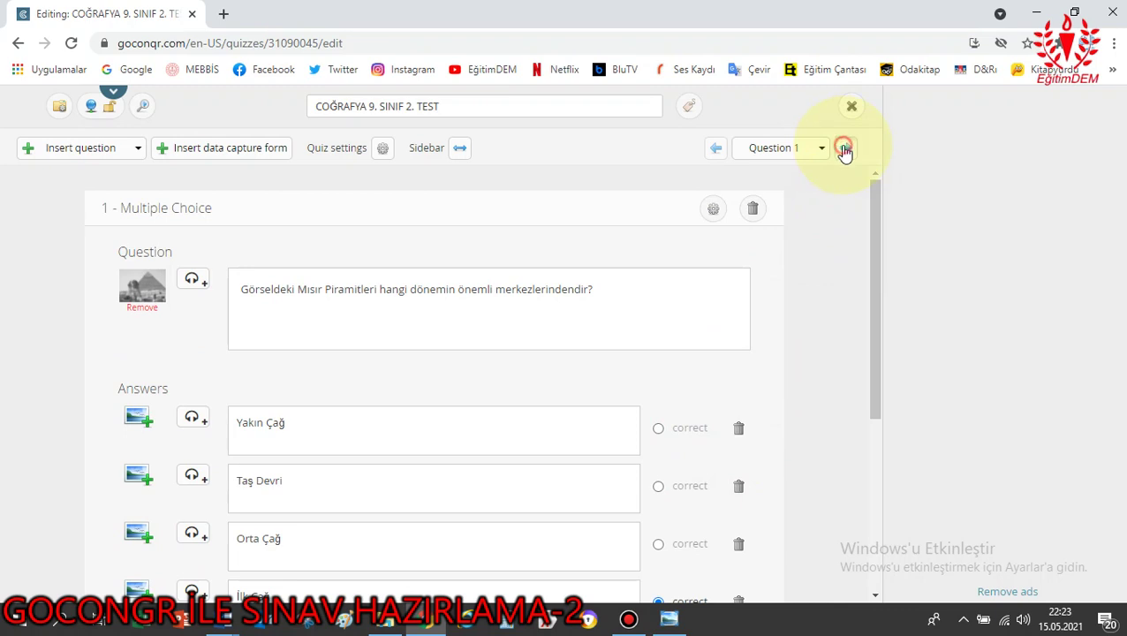
Go through the quiz questions up to question 7 and leave the editor.
left_click(843, 150)
left_click(845, 151)
left_click(845, 150)
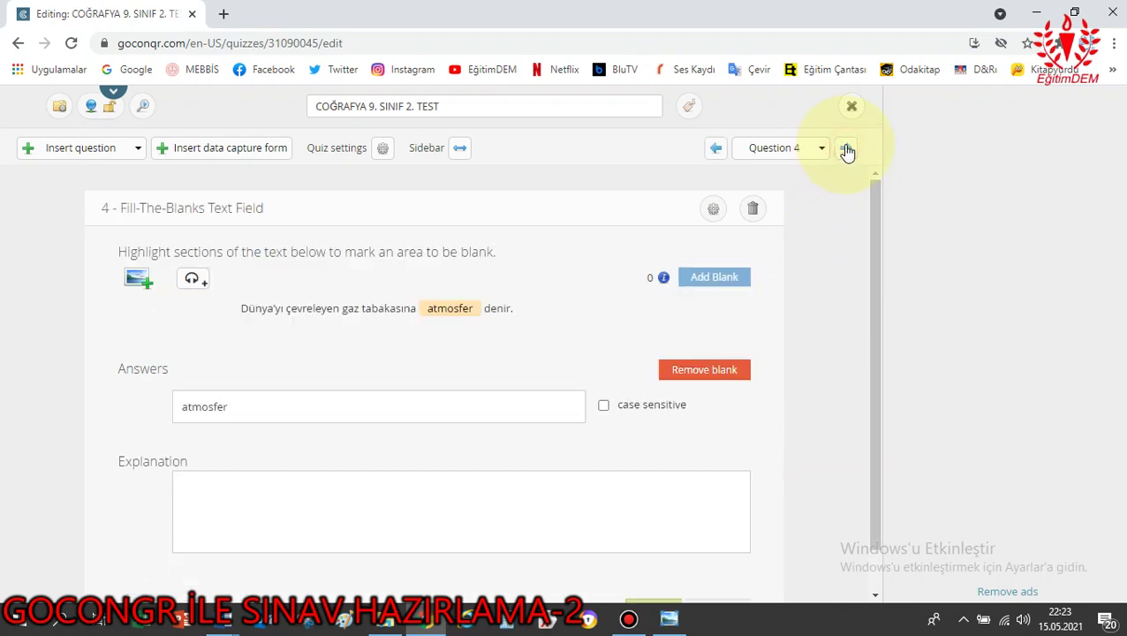
left_click(845, 150)
left_click(845, 150)
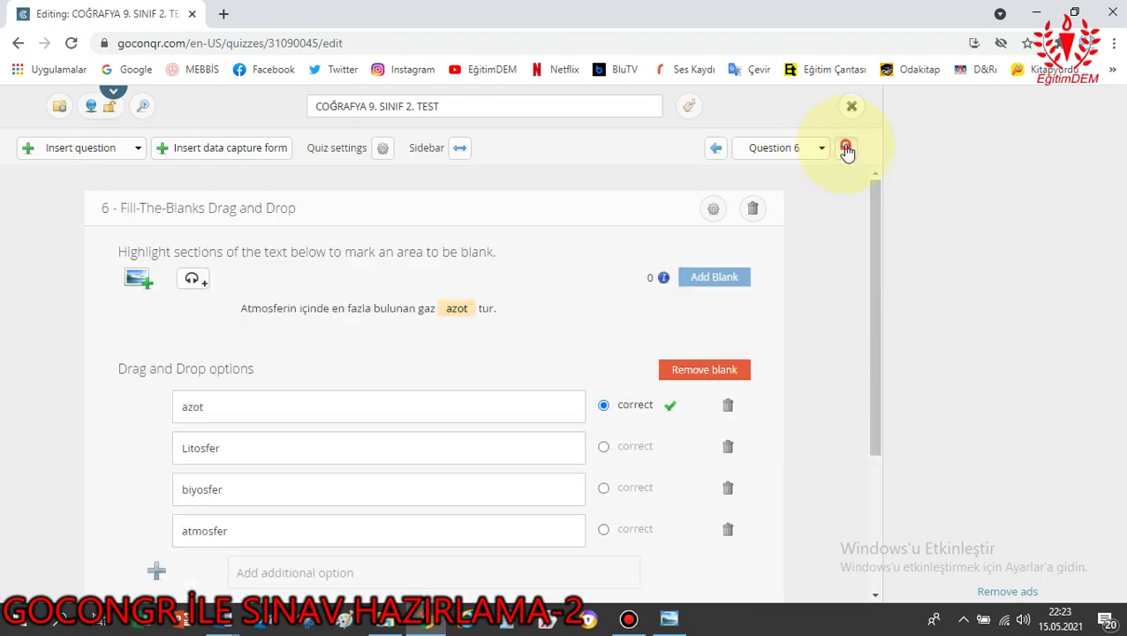
left_click(845, 150)
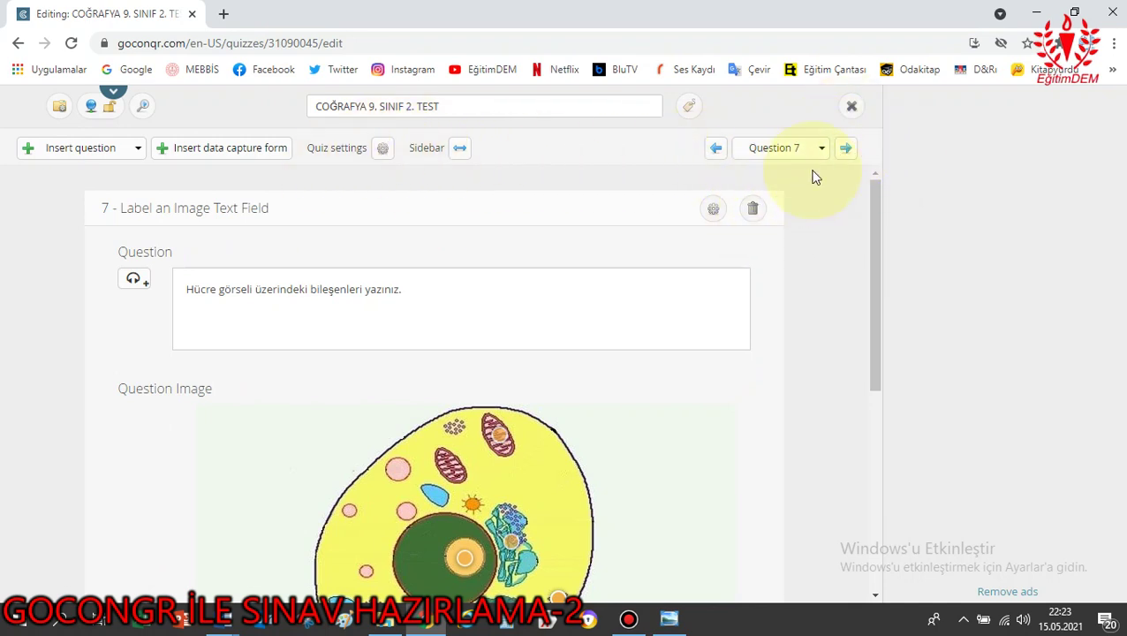
left_click(852, 106)
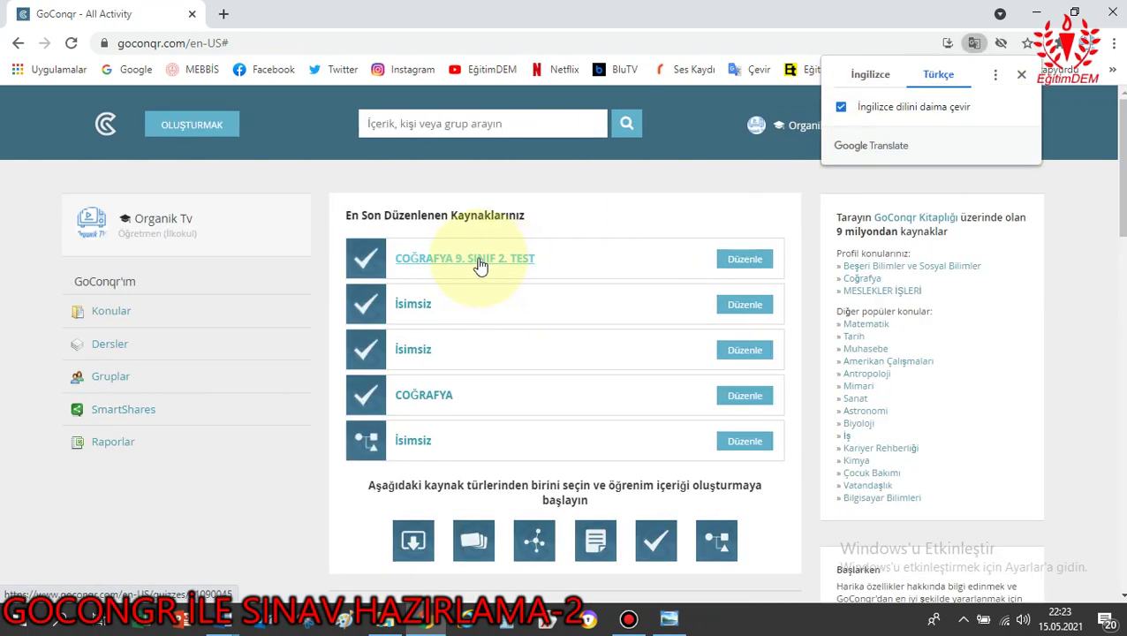
Open the quiz "COĞRAFYA 9. SINIF 2. TEST" in full screen and select "İlk Çağ" as the answer to question 1.
left_click(480, 260)
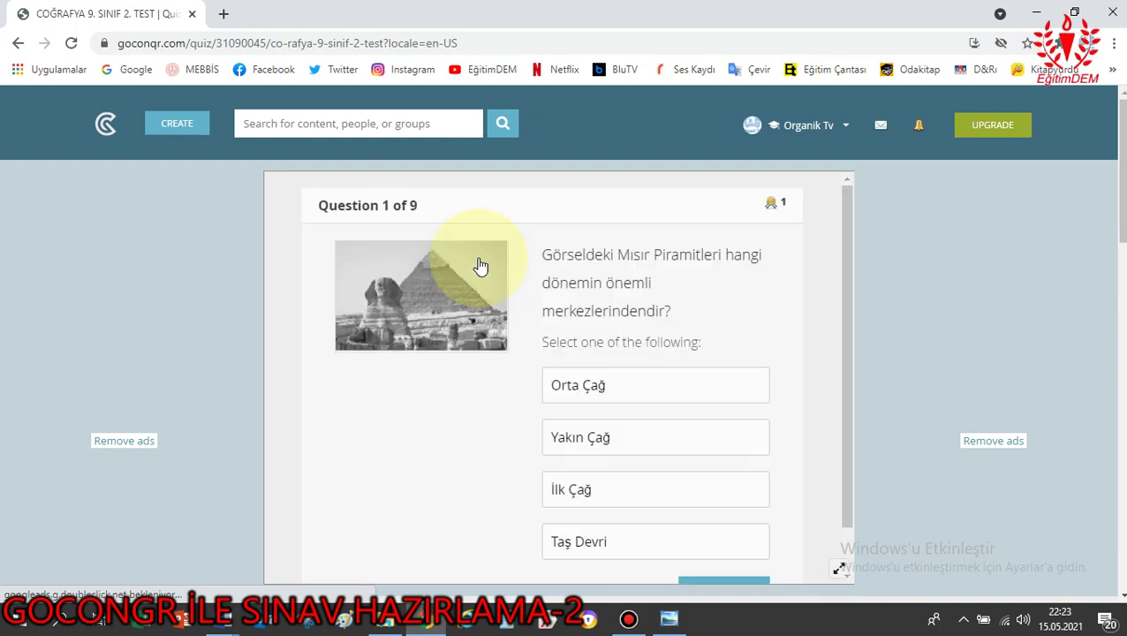
left_click(840, 573)
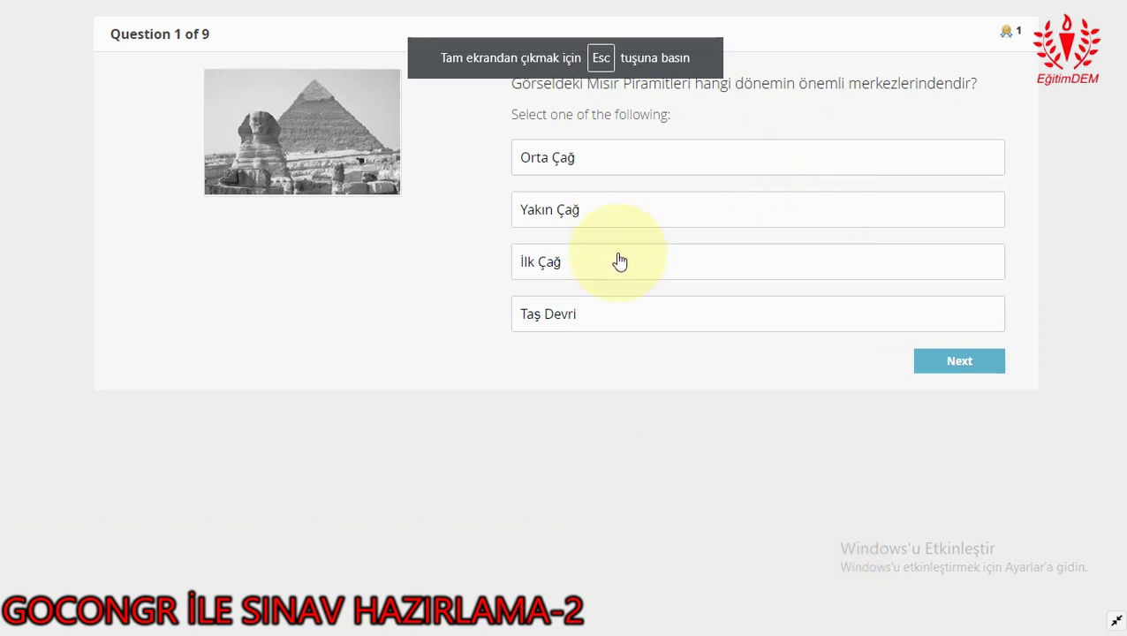
left_click(551, 269)
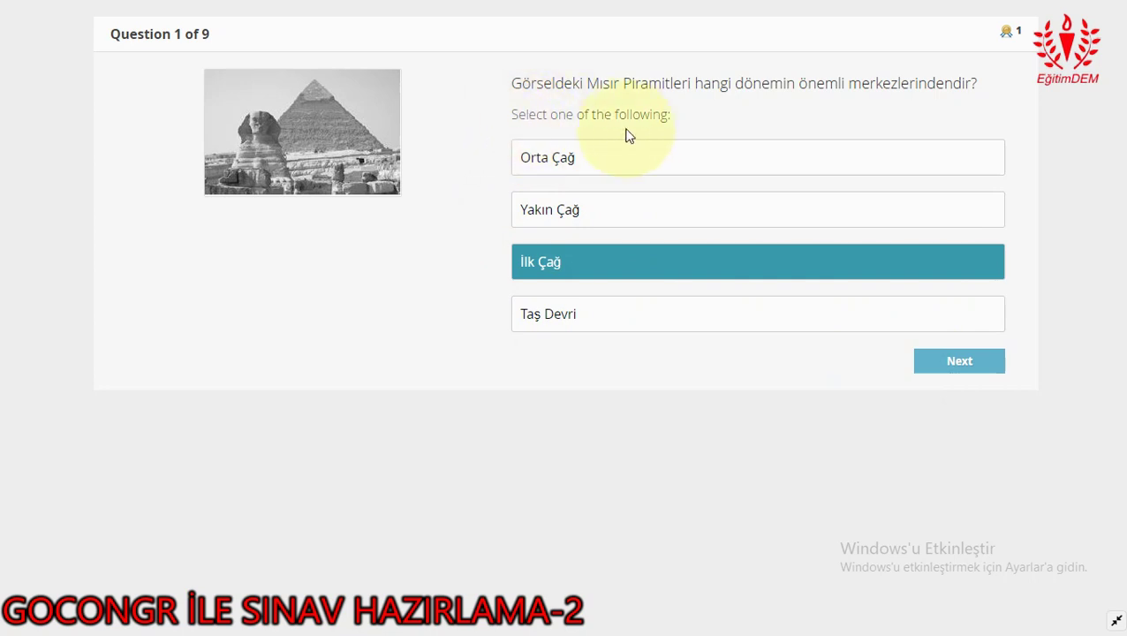
left_click_drag(680, 124, 530, 116)
left_click(511, 132)
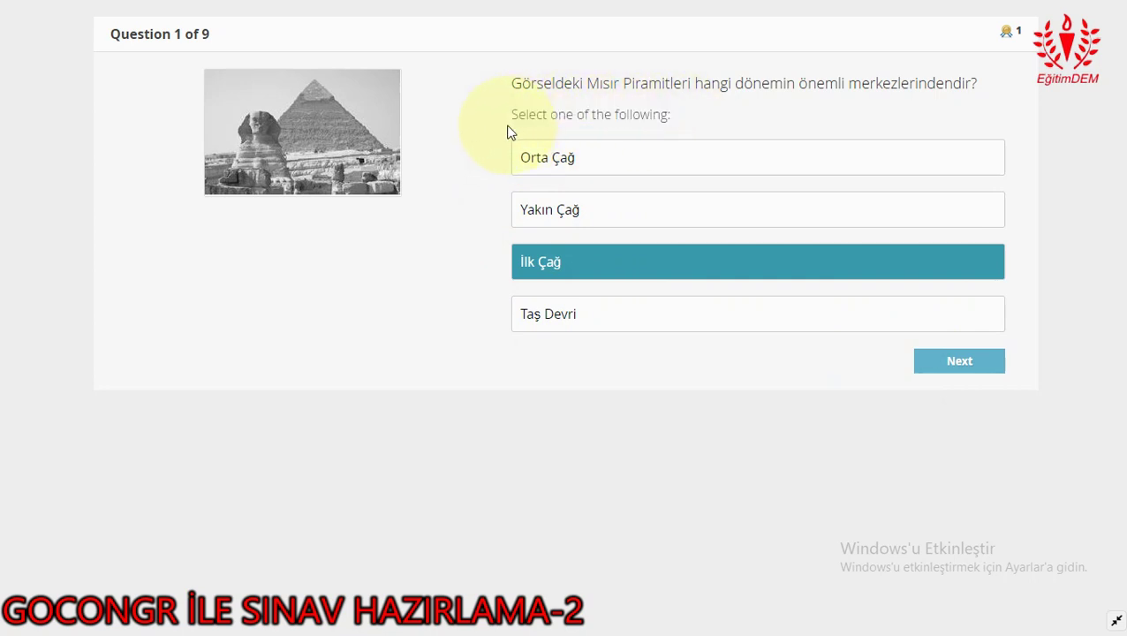
Go on to question 2, mark 3, 5, 7 and 2 as the prime numbers, and continue to question 3.
left_click(960, 362)
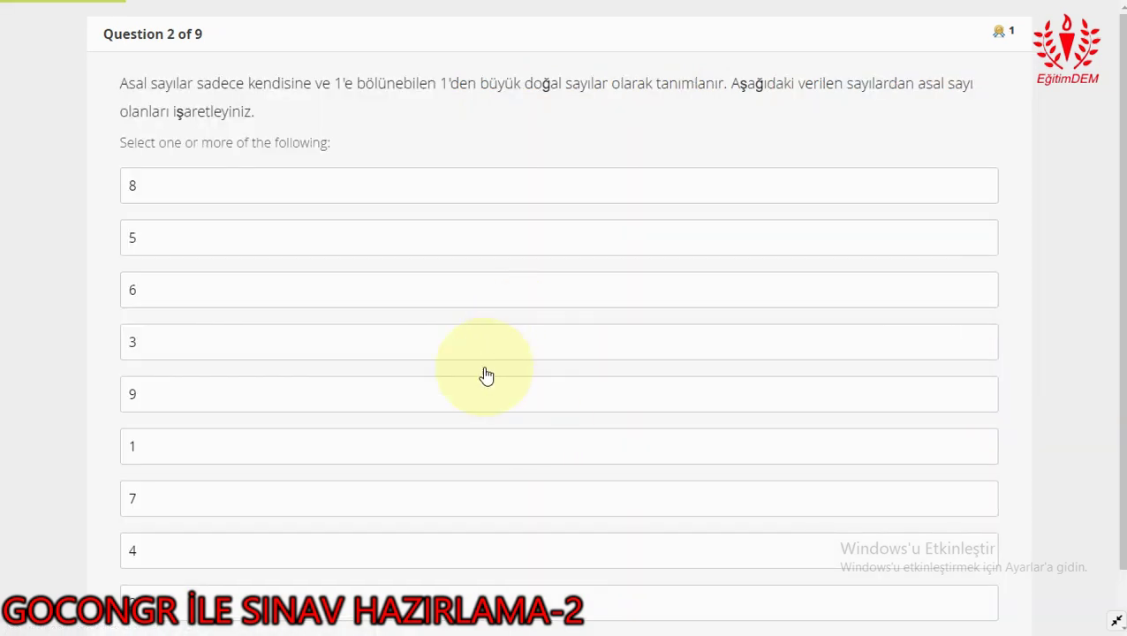
left_click(167, 342)
left_click(160, 239)
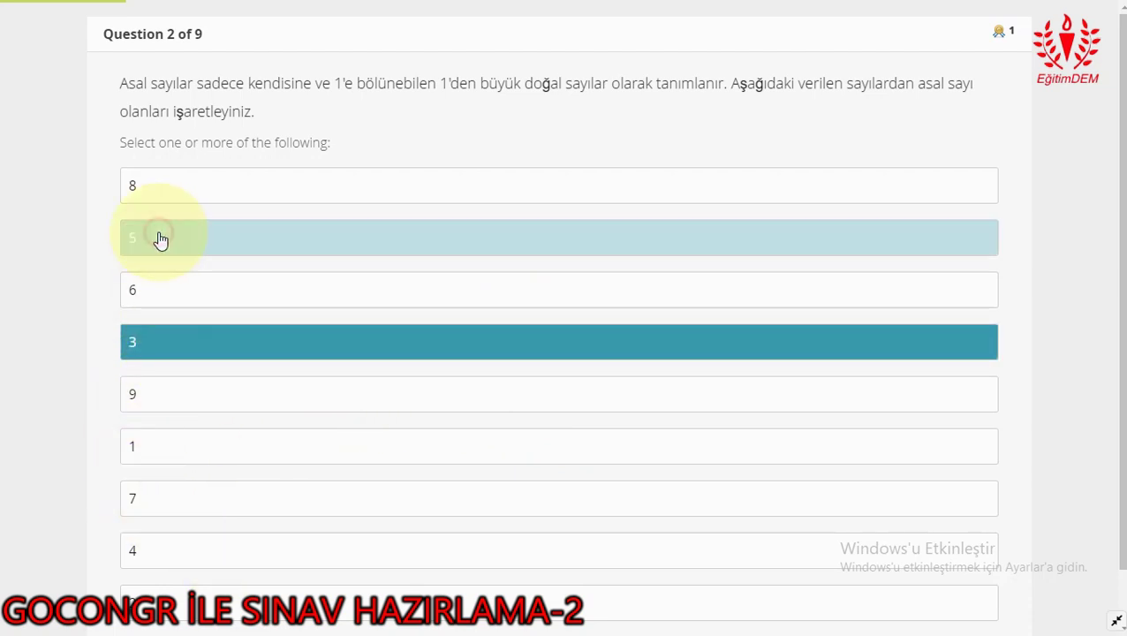
left_click(160, 500)
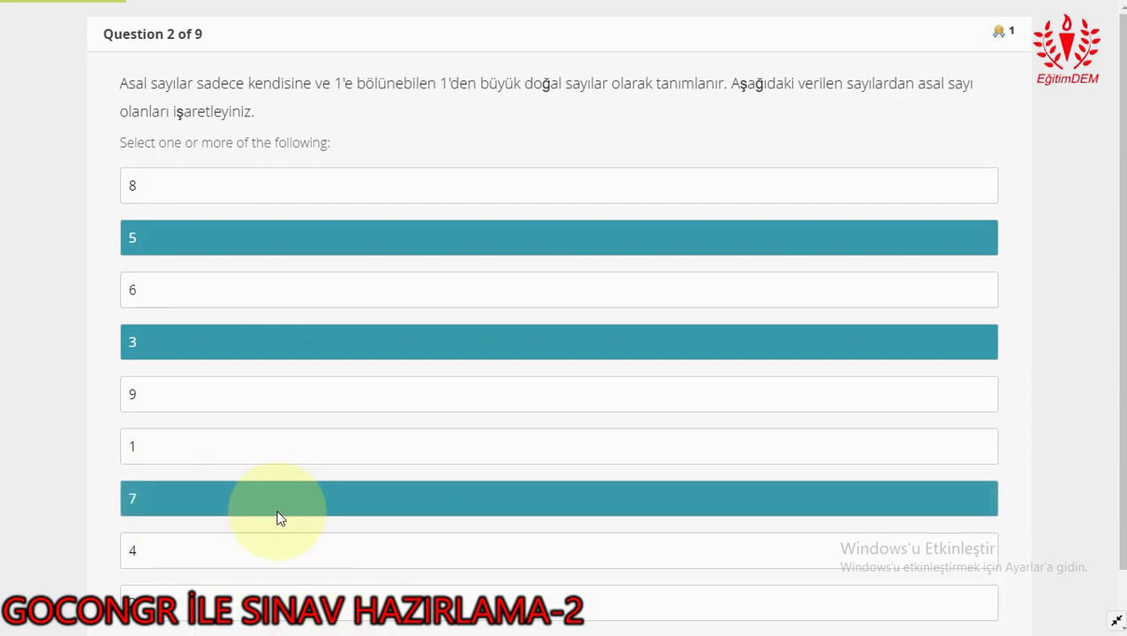
scroll(272, 526, "down", 1)
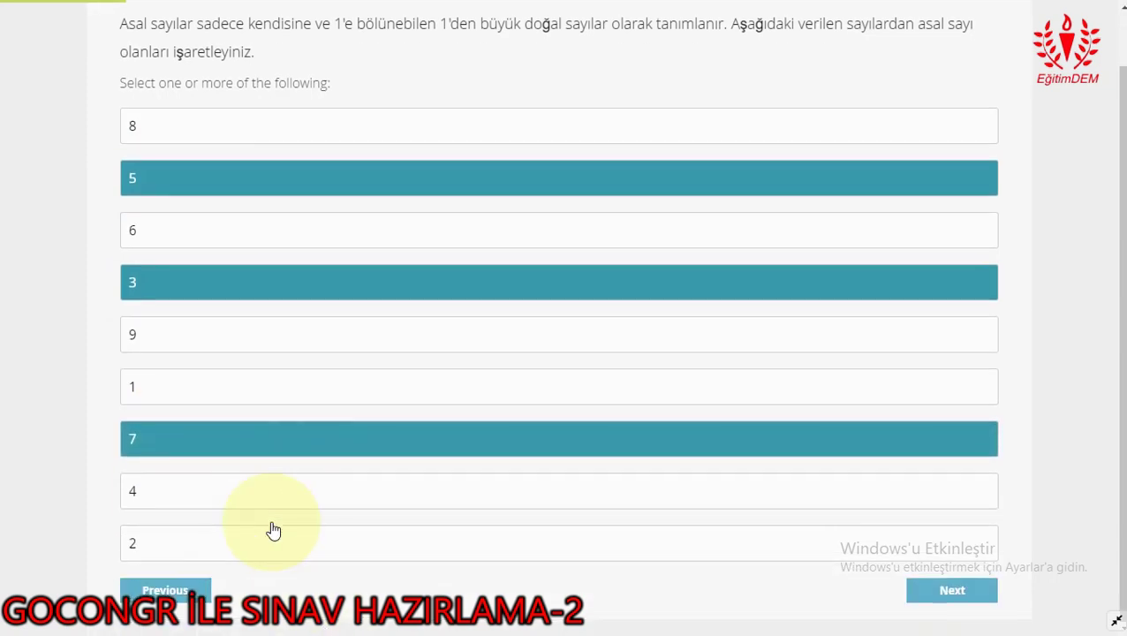
left_click(151, 548)
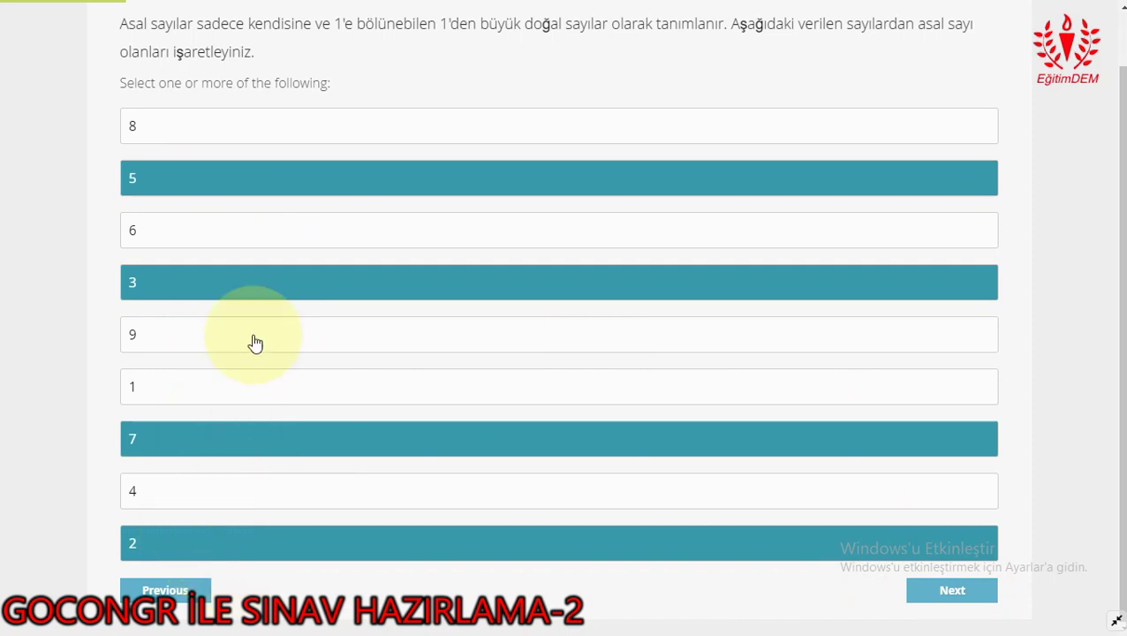
mouse_move(118, 19)
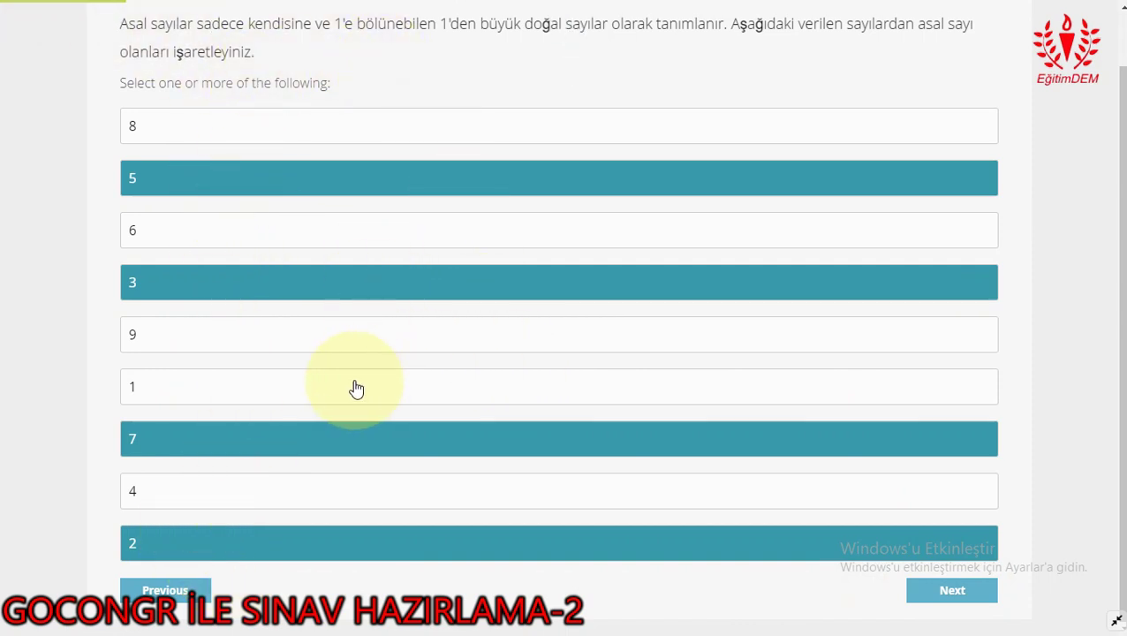
left_click(943, 595)
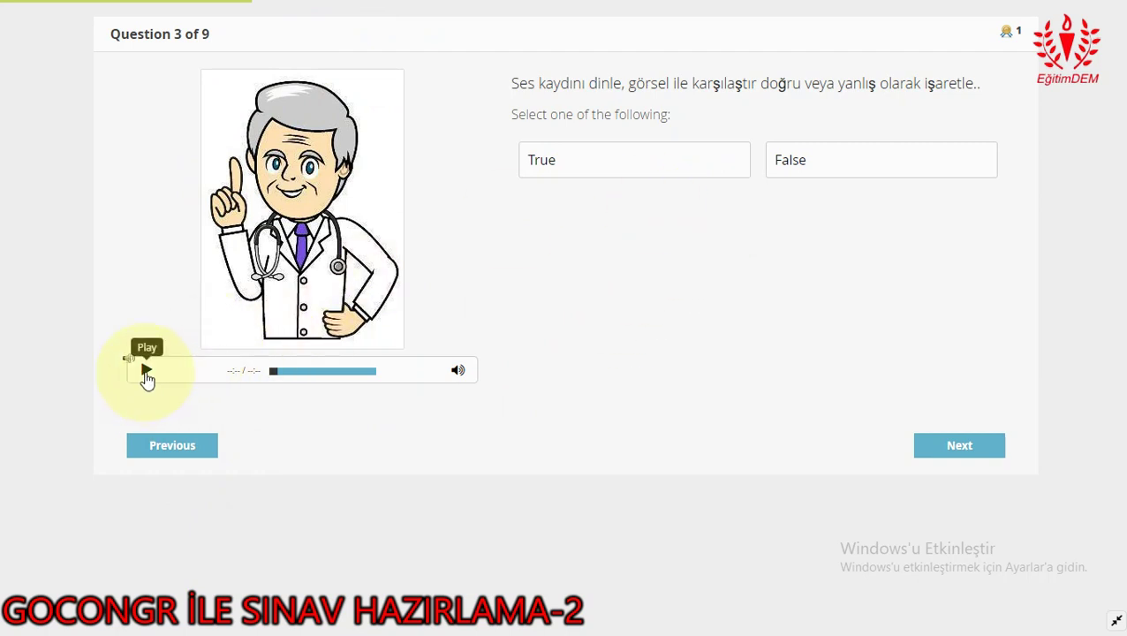
Play the audio recording in question 3, answer it with "False", and continue to question 4.
left_click(146, 371)
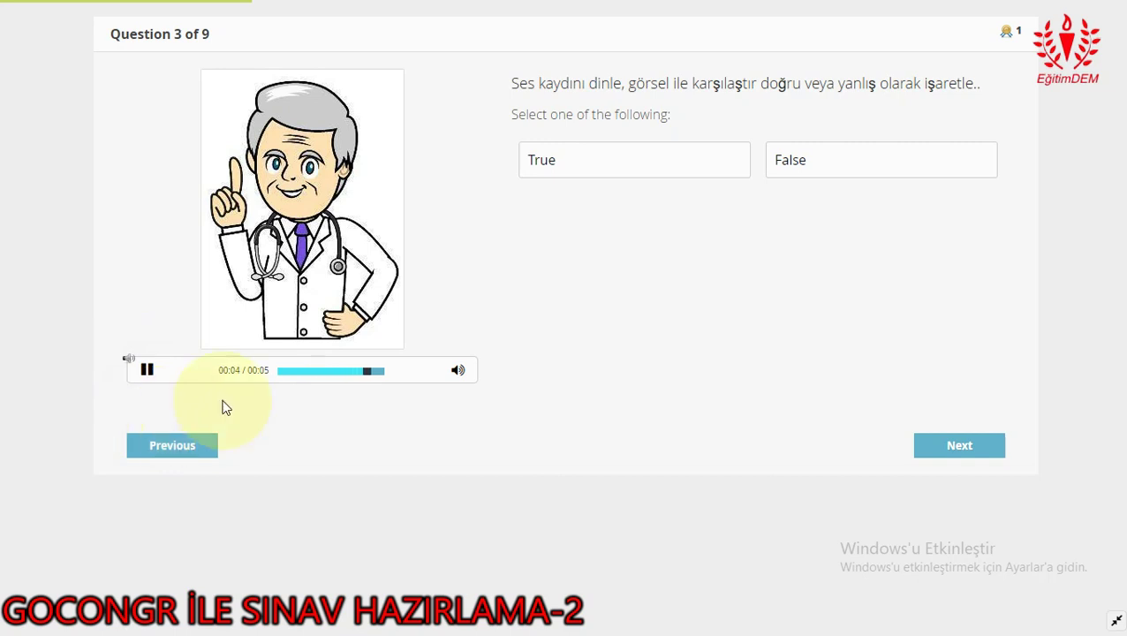
left_click(822, 167)
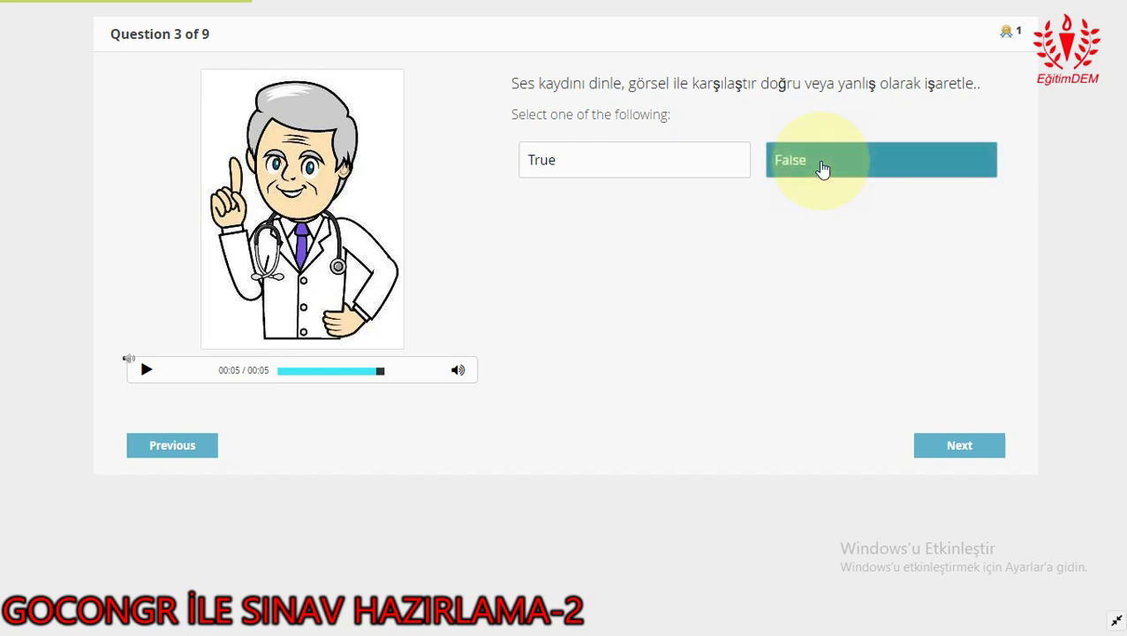
left_click(966, 449)
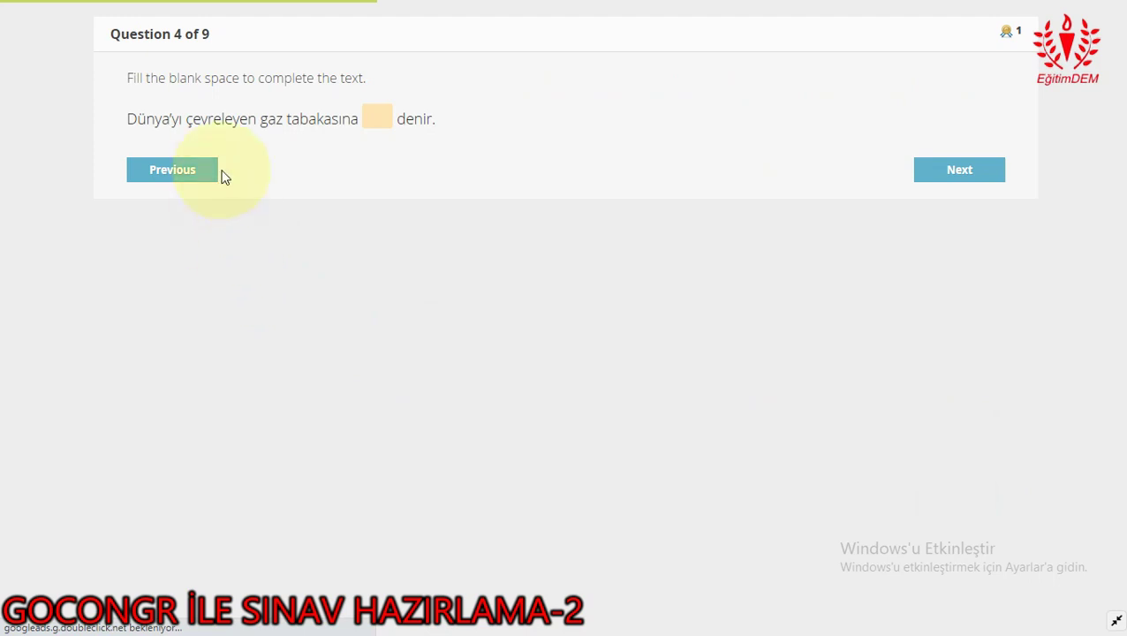
Fill the blank in question 4 with "azot" and continue to question 5.
left_click(374, 117)
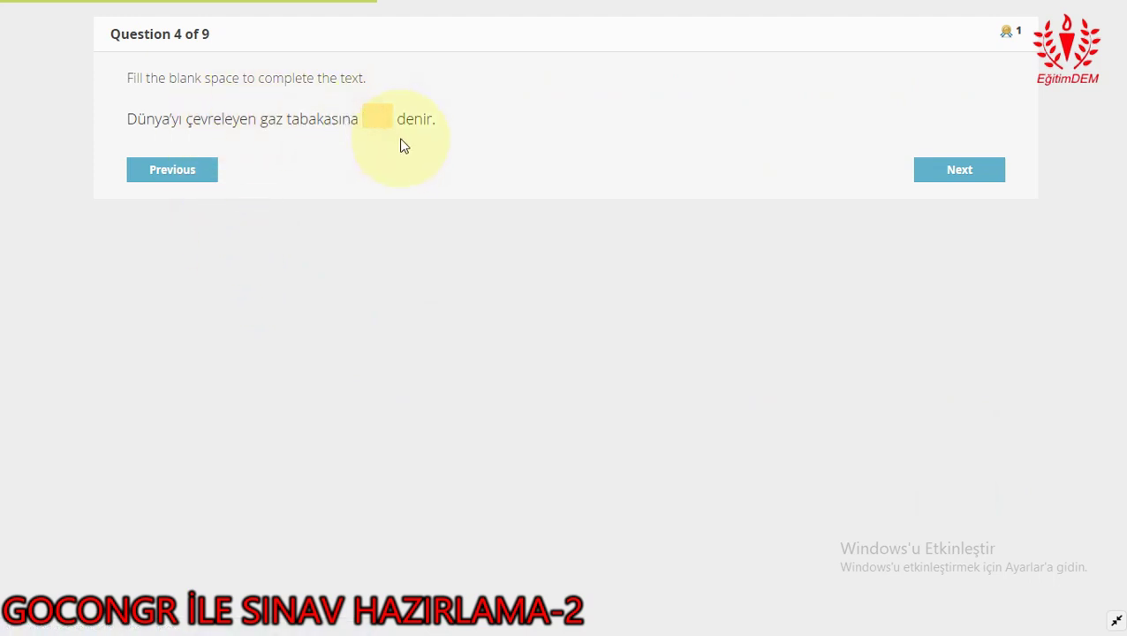
type("azo")
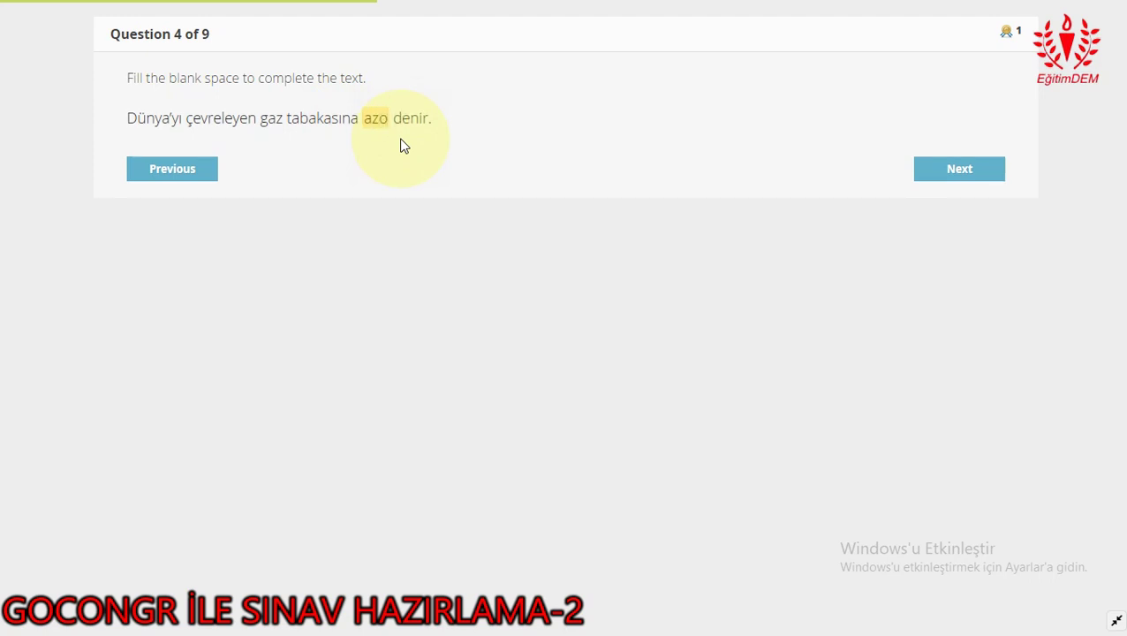
type("t")
left_click(950, 173)
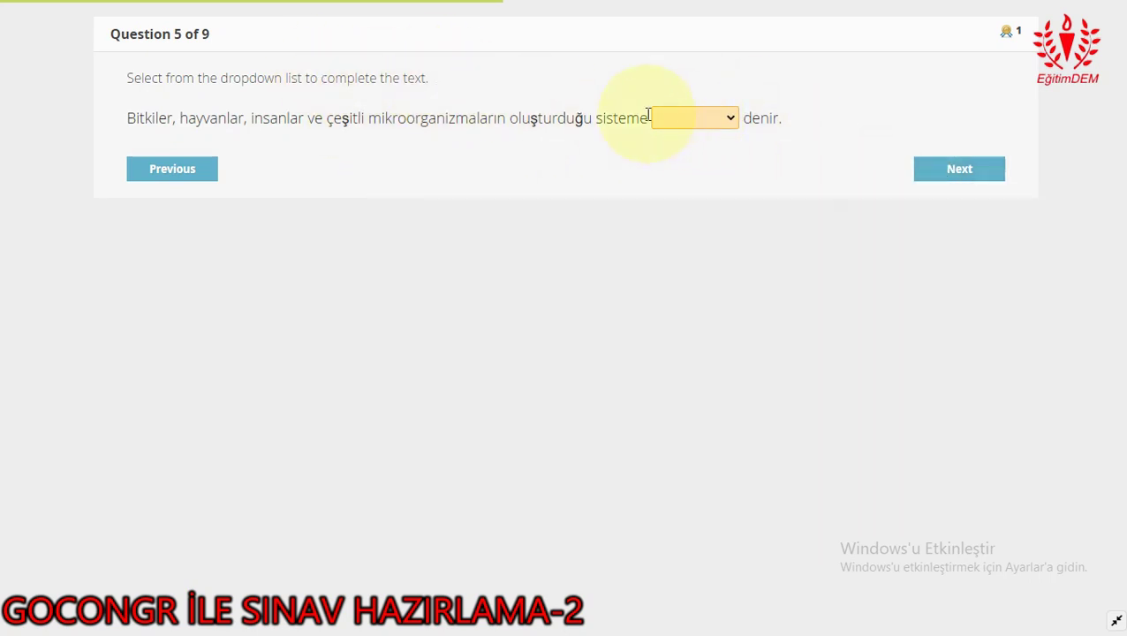
Choose "biyosfer" to complete the sentence in question 5 and continue to question 6.
left_click(724, 119)
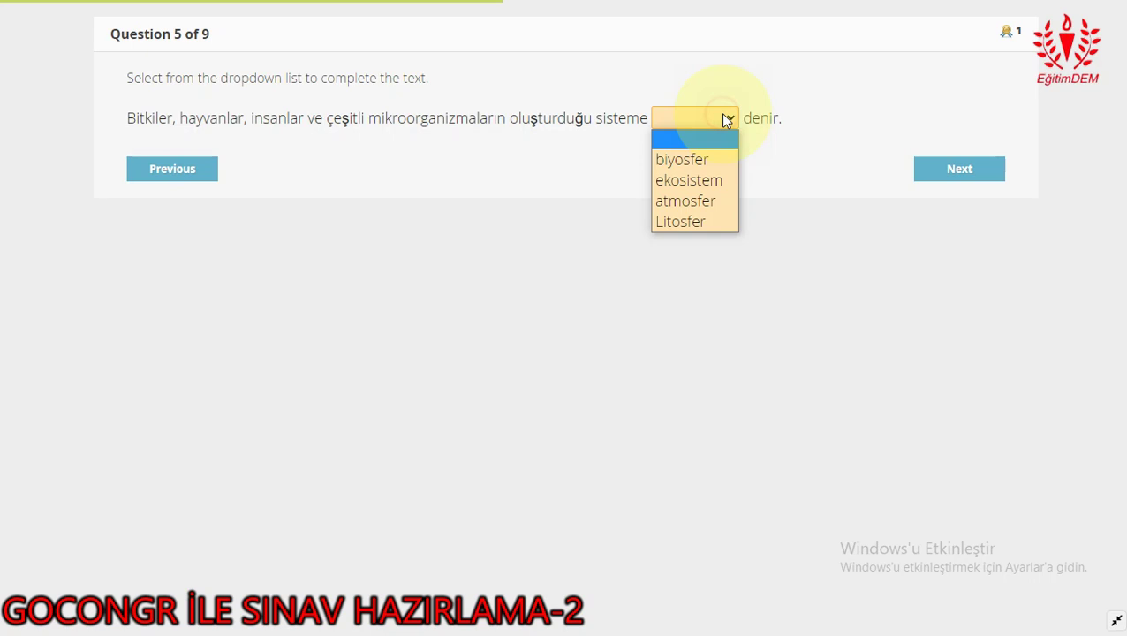
left_click(699, 159)
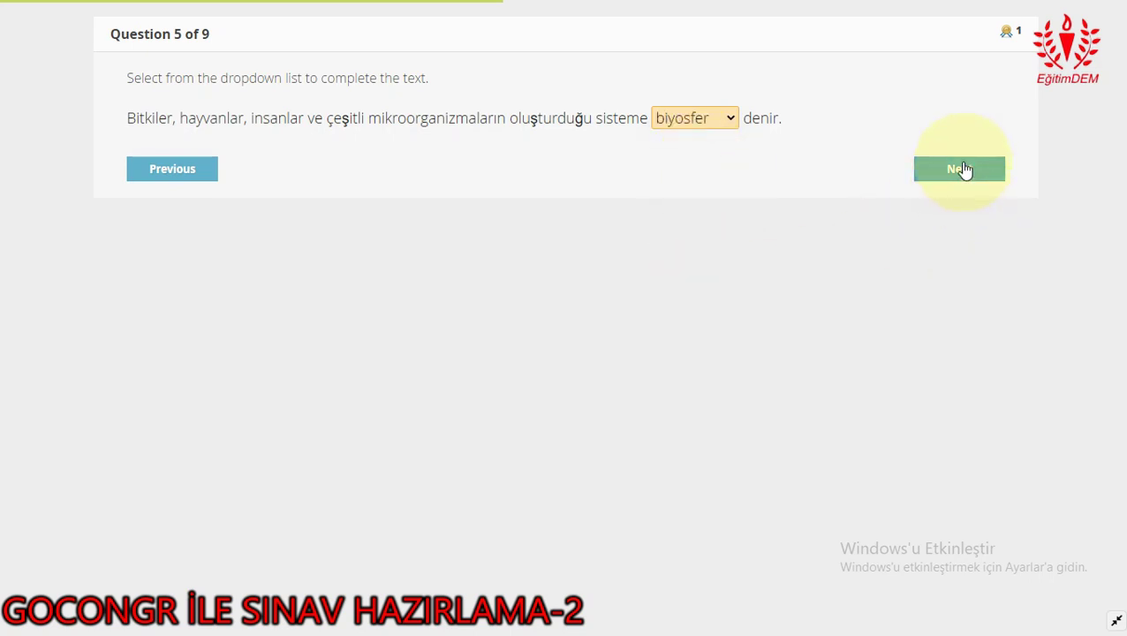
left_click(699, 121)
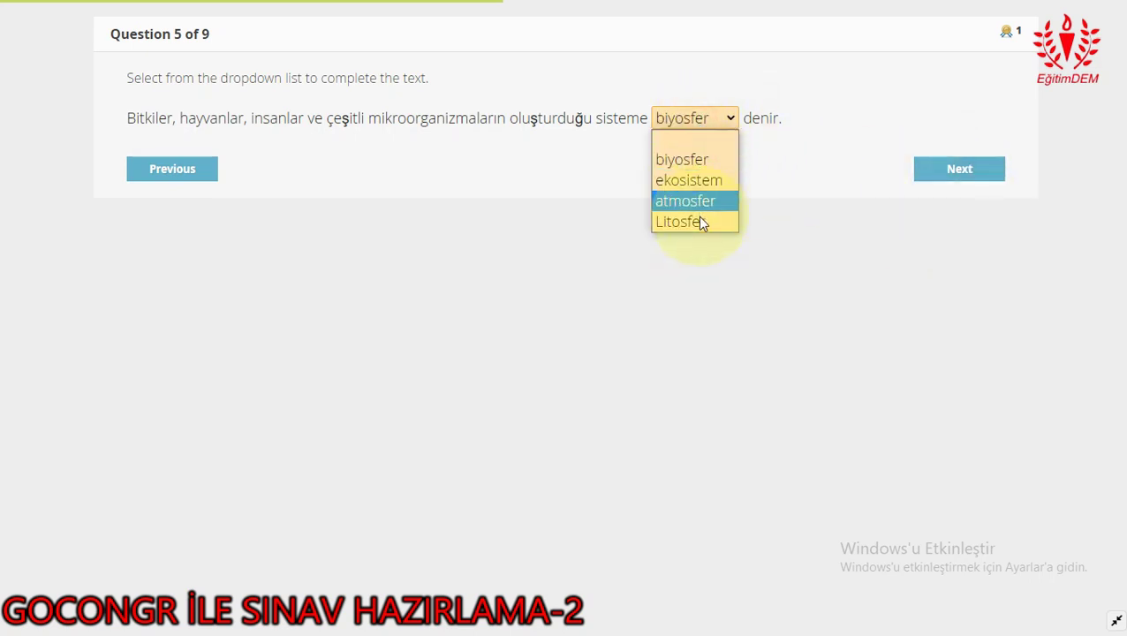
left_click(697, 160)
left_click(957, 173)
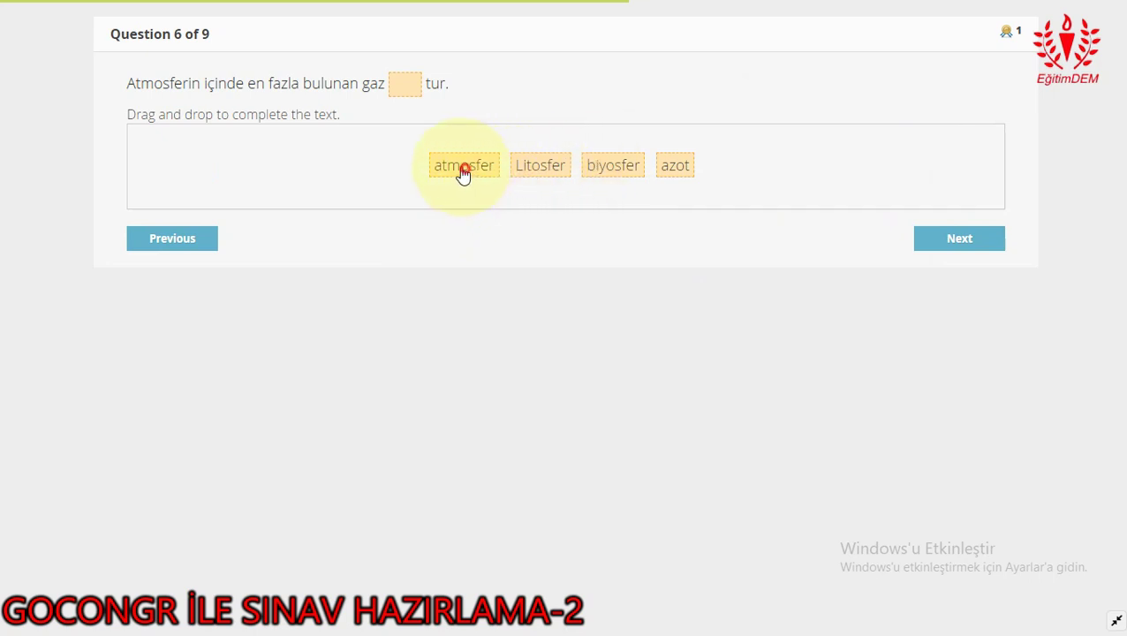
Try to place the words "atmosfer", "Litosfer", "biyosfer" and "azot" in the blank of question 6.
left_click_drag(460, 176, 390, 75)
left_click_drag(531, 171, 393, 85)
left_click_drag(626, 172, 391, 68)
left_click_drag(664, 172, 390, 70)
left_click_drag(676, 183, 373, 64)
left_click_drag(669, 173, 380, 71)
left_click_drag(681, 165, 377, 71)
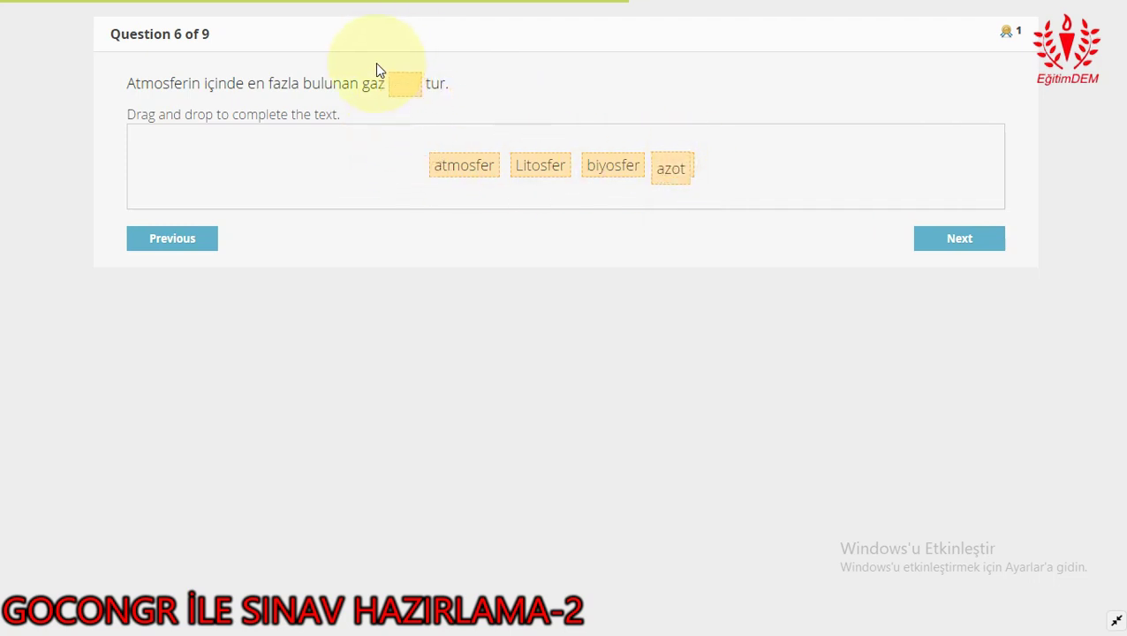
left_click_drag(604, 172, 385, 75)
left_click_drag(474, 164, 393, 70)
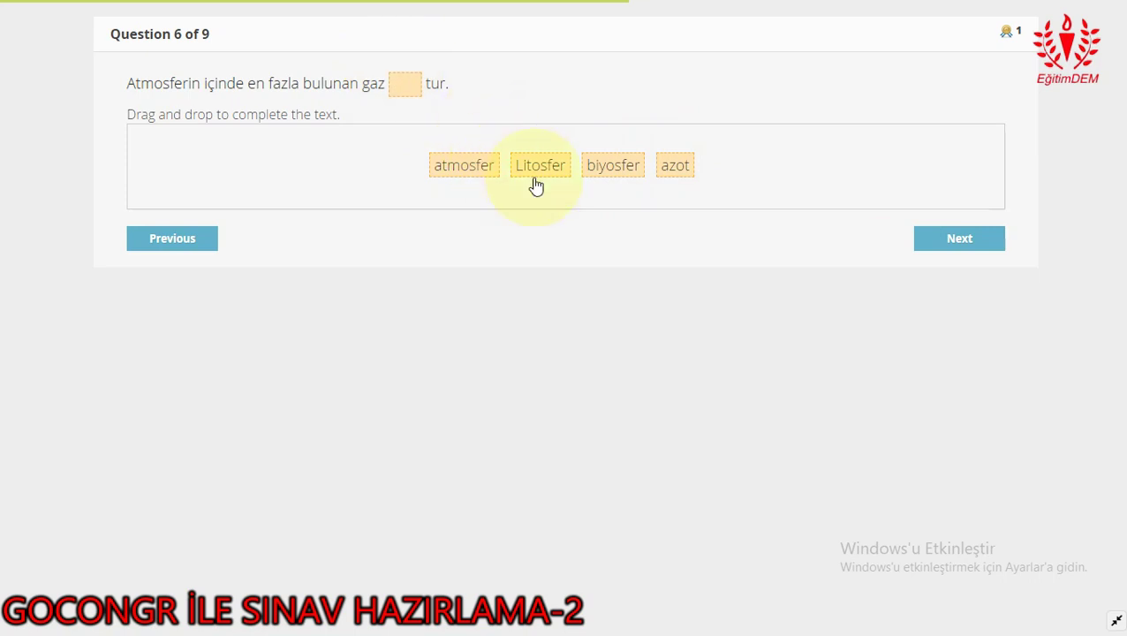
Place "azot" in the blank of question 6 and continue to question 7.
left_click_drag(674, 166, 389, 75)
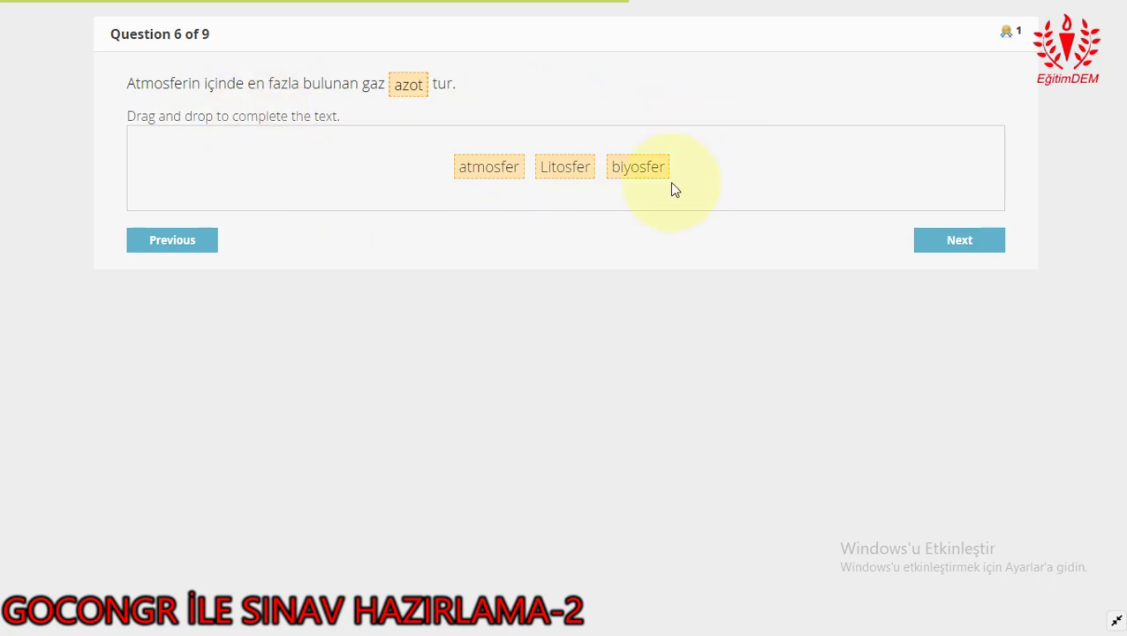
left_click(939, 243)
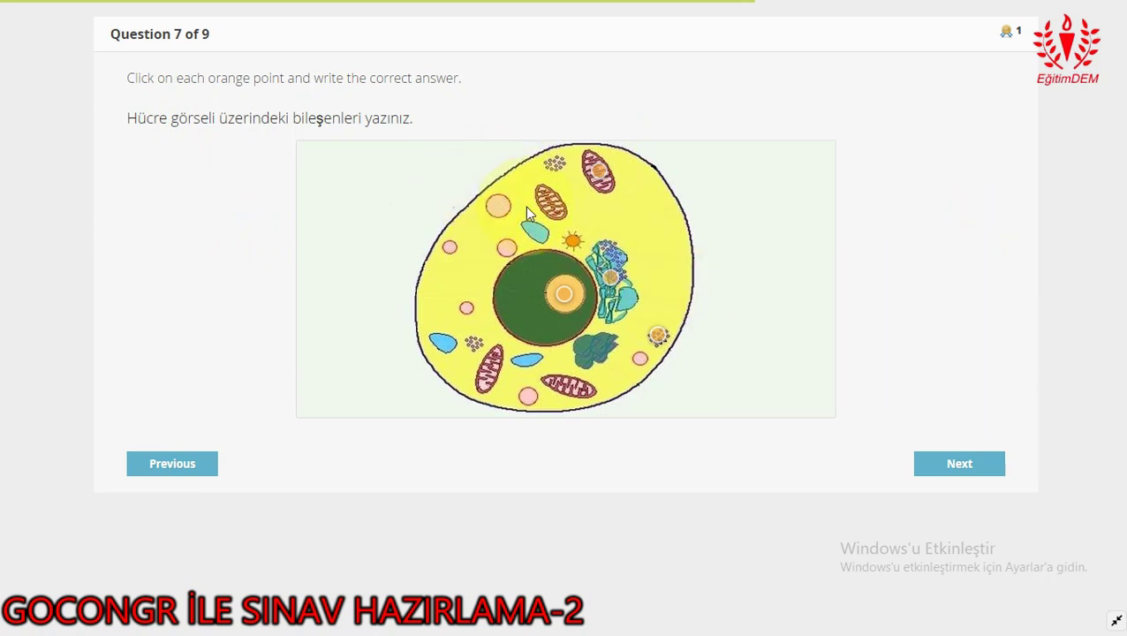
In question 7, label the cell's uppermost orange point "Mitokondri" and the point beside the nucleus "Endoplazmik Retikulum".
left_click(602, 172)
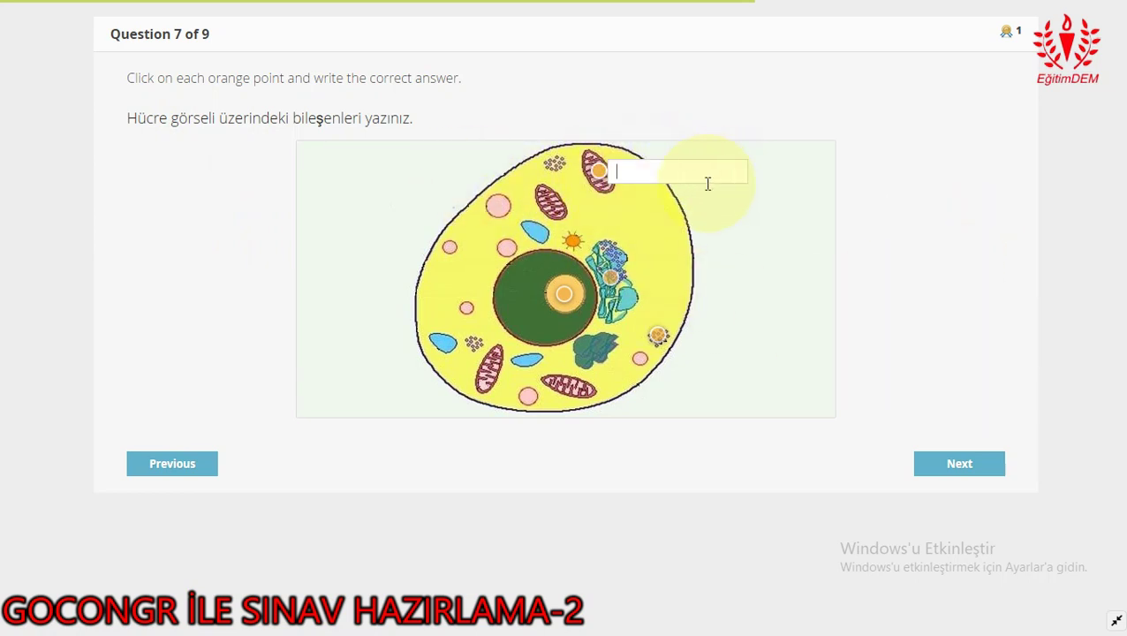
type("Mitkon")
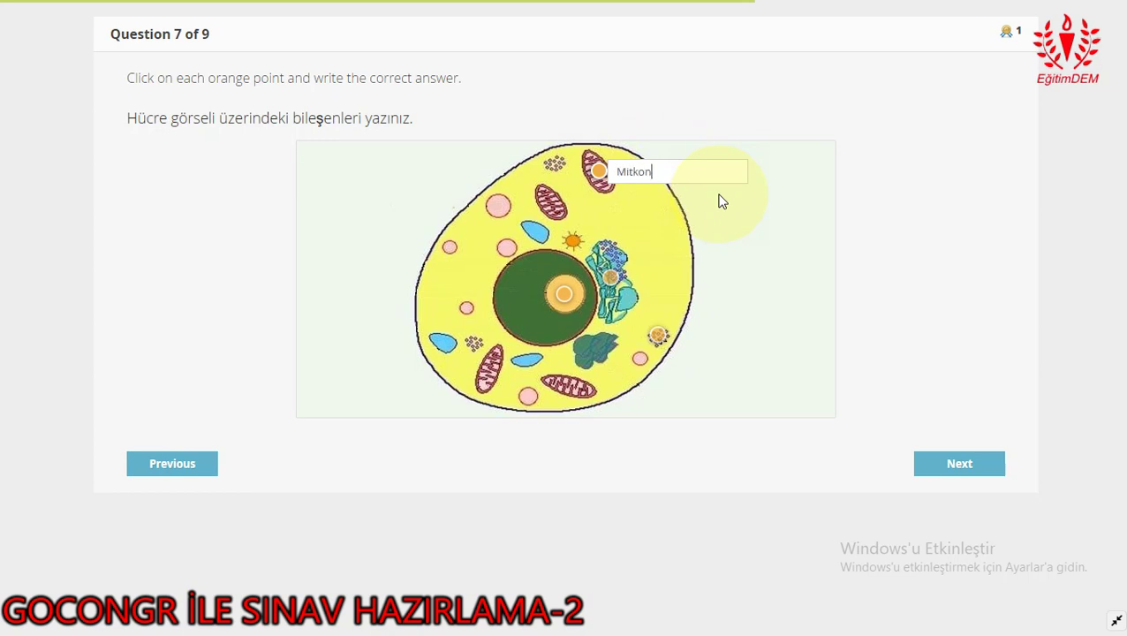
key("BackSpace")
key("BackSpace")
key("BackSpace")
type("okondri")
left_click(610, 278)
type("Endopl")
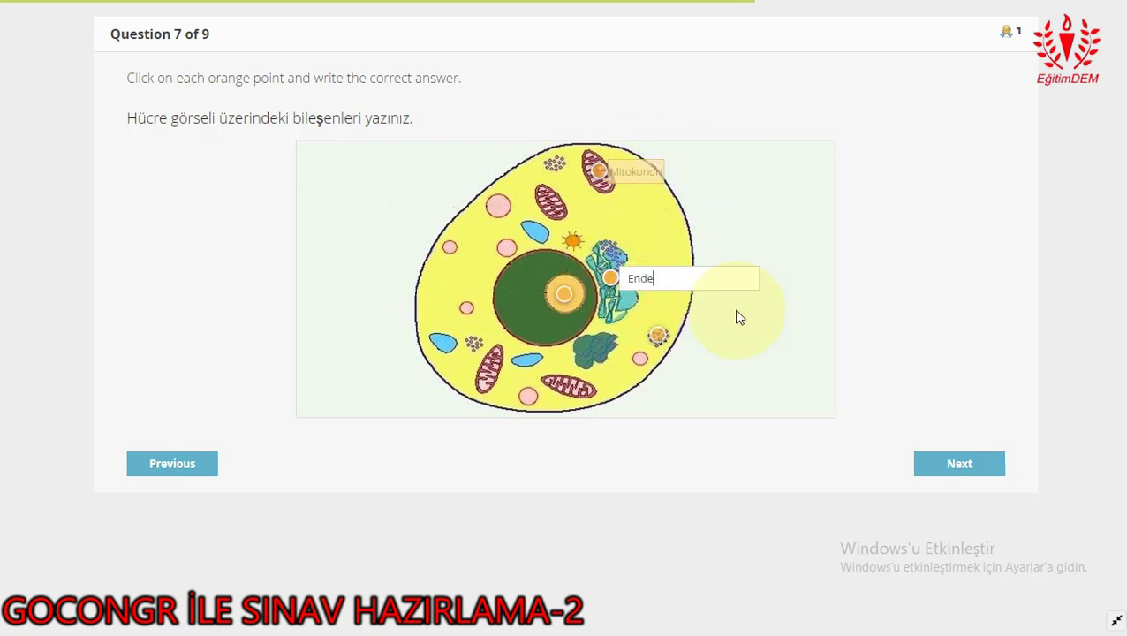
type("azmik retik")
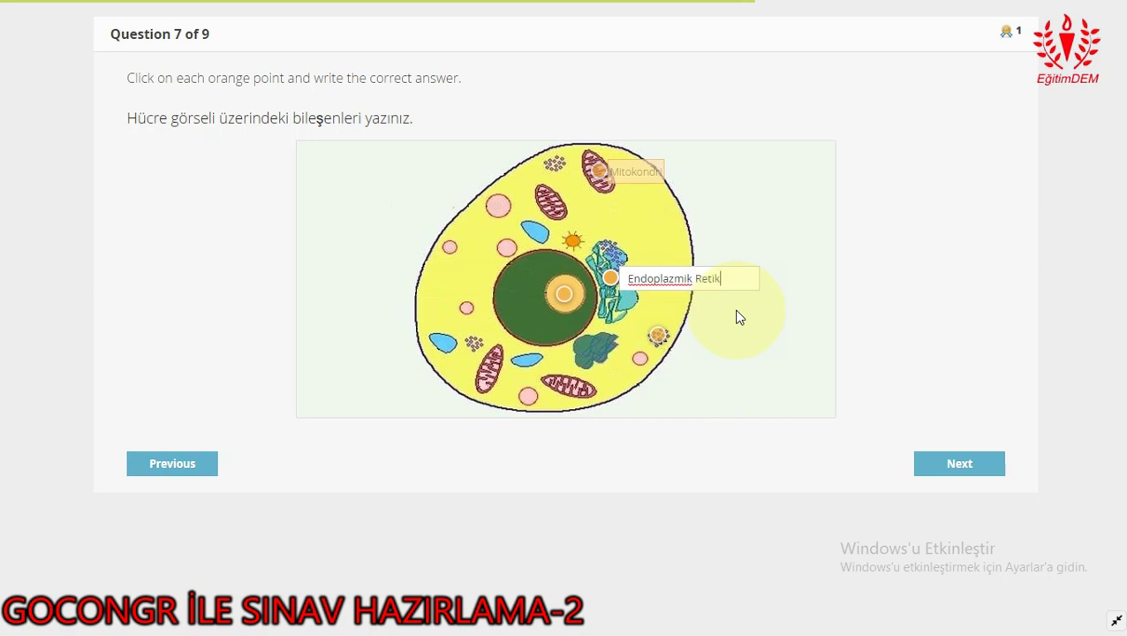
type("ulum")
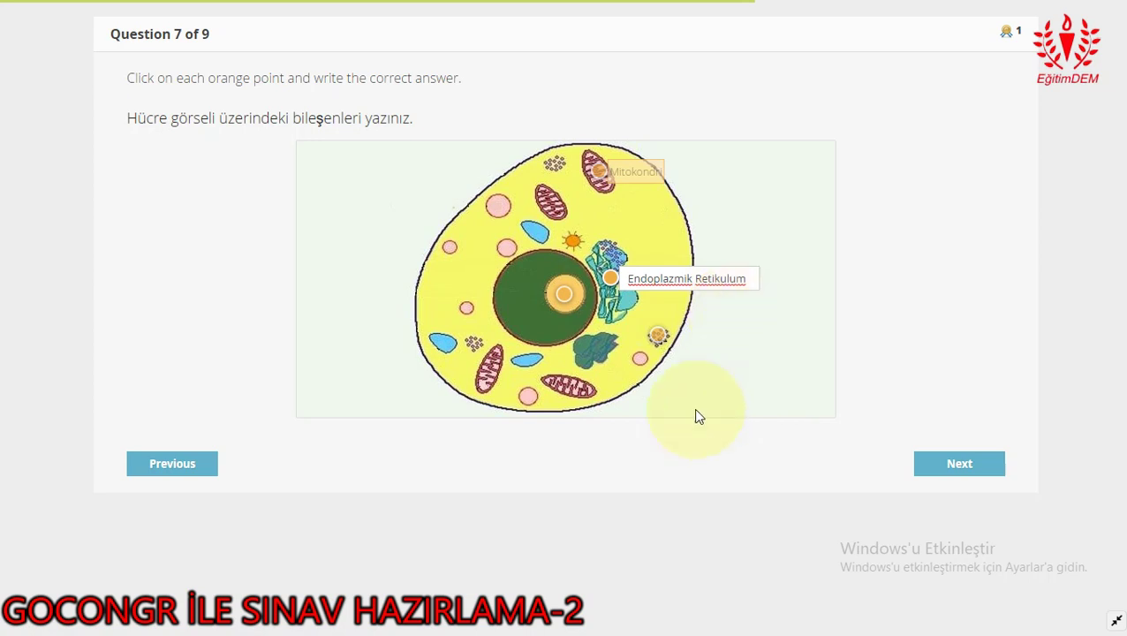
Label the point near the cell's lower edge "Lizozom" and the one inside the nucleus "Çekirdekçik", then continue to question 8.
left_click(657, 337)
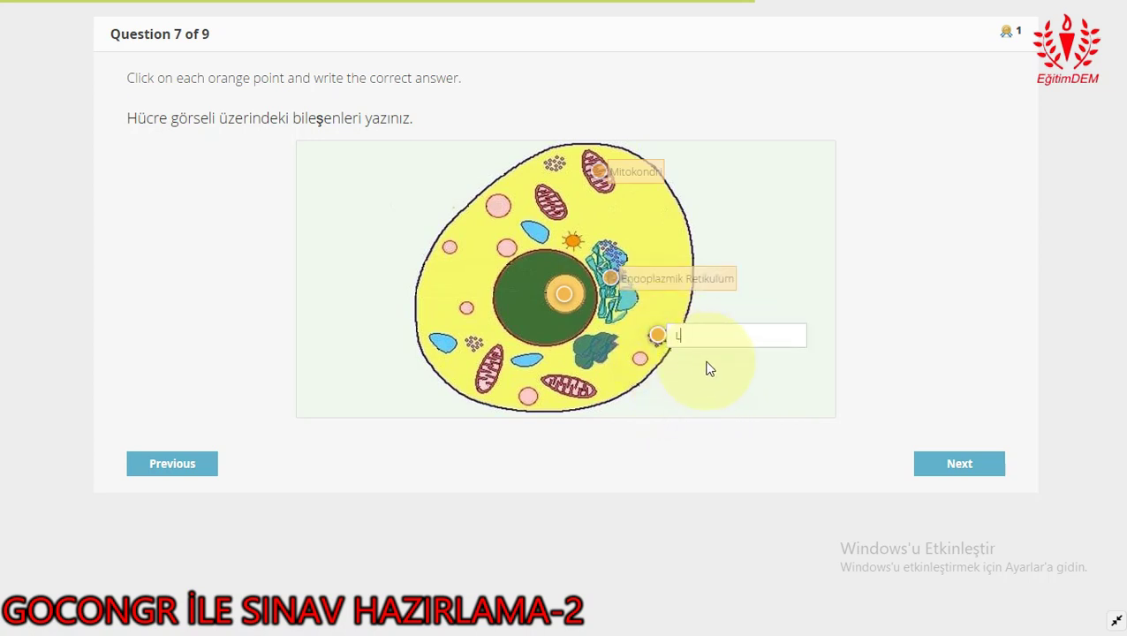
type("Lizozom")
left_click(563, 297)
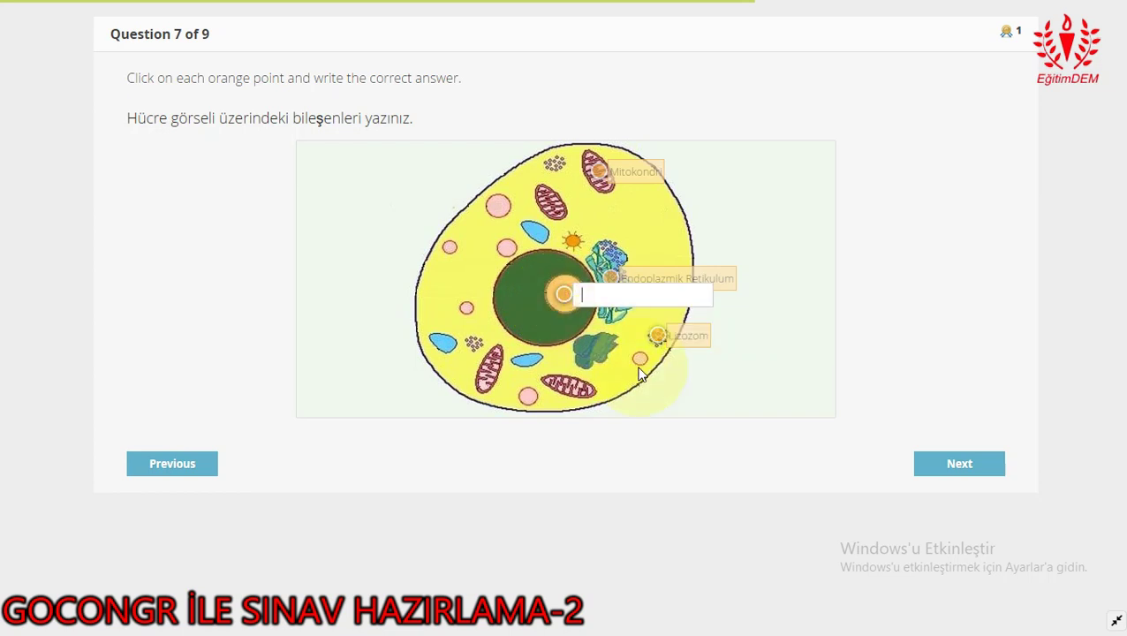
type("Çekirdekçik")
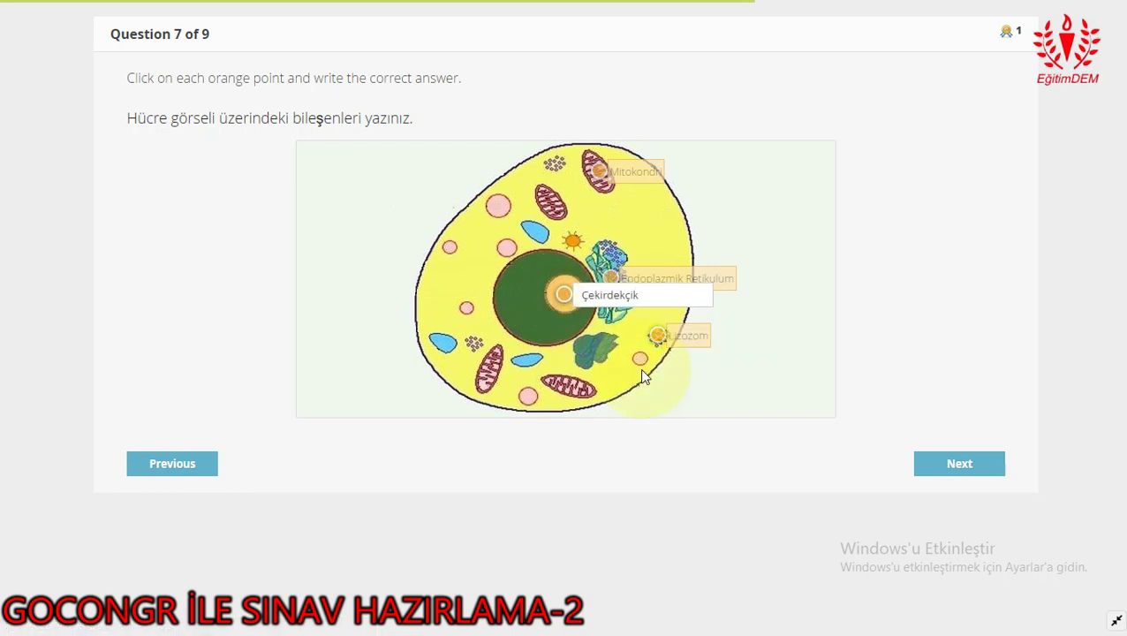
left_click(807, 330)
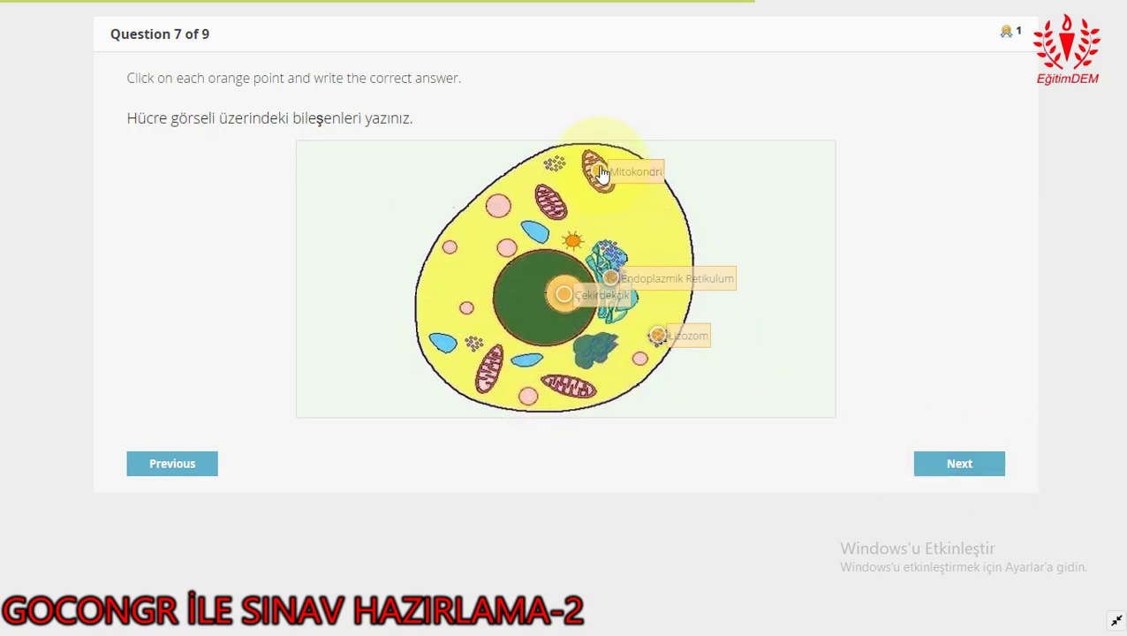
left_click(959, 465)
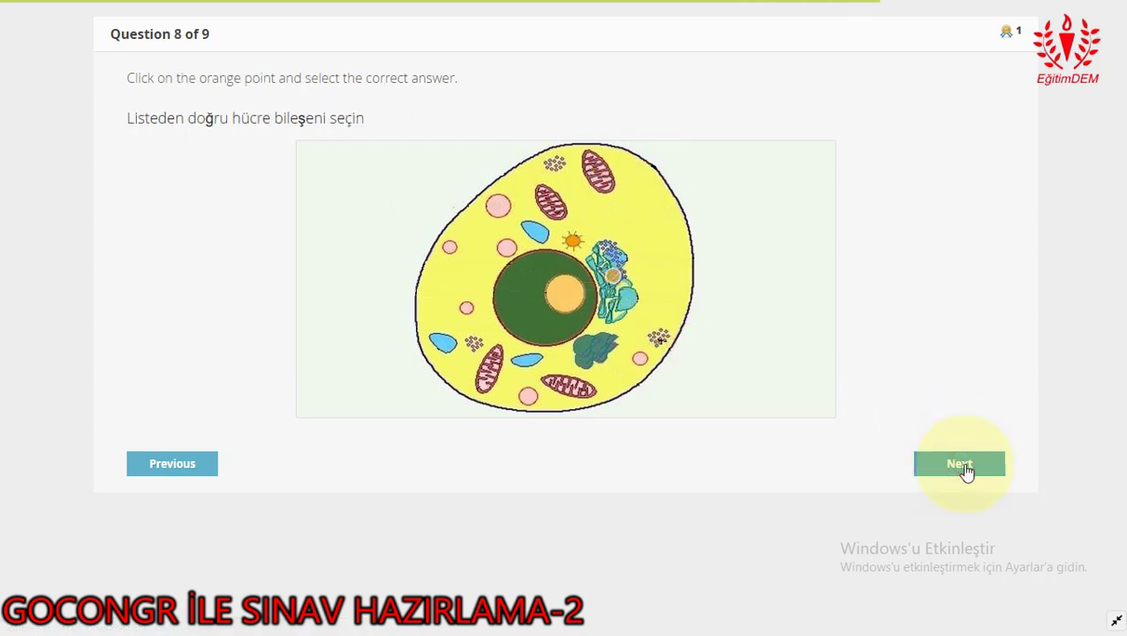
Choose "Endoplazmik Retikulum" for the orange point in question 8 and continue to question 9.
left_click(613, 275)
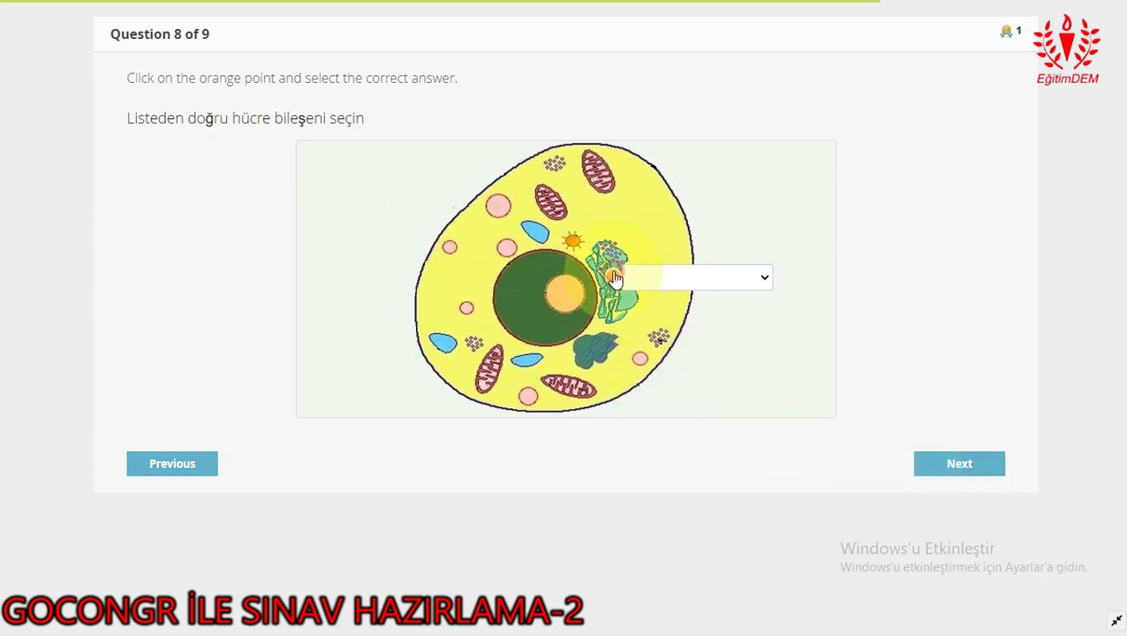
left_click(722, 276)
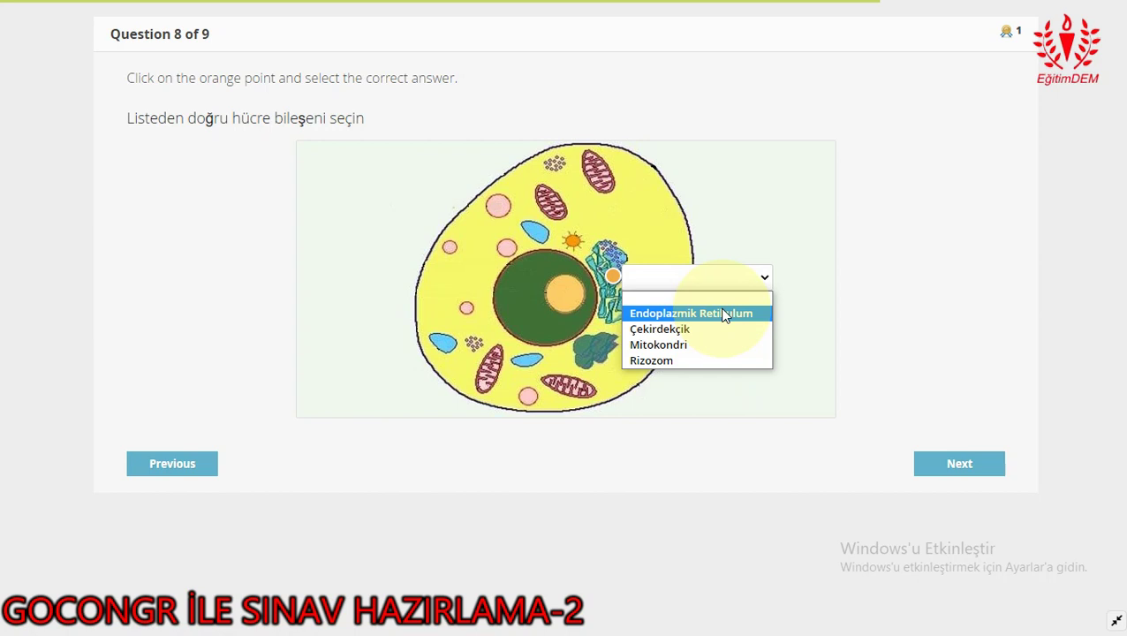
left_click(724, 314)
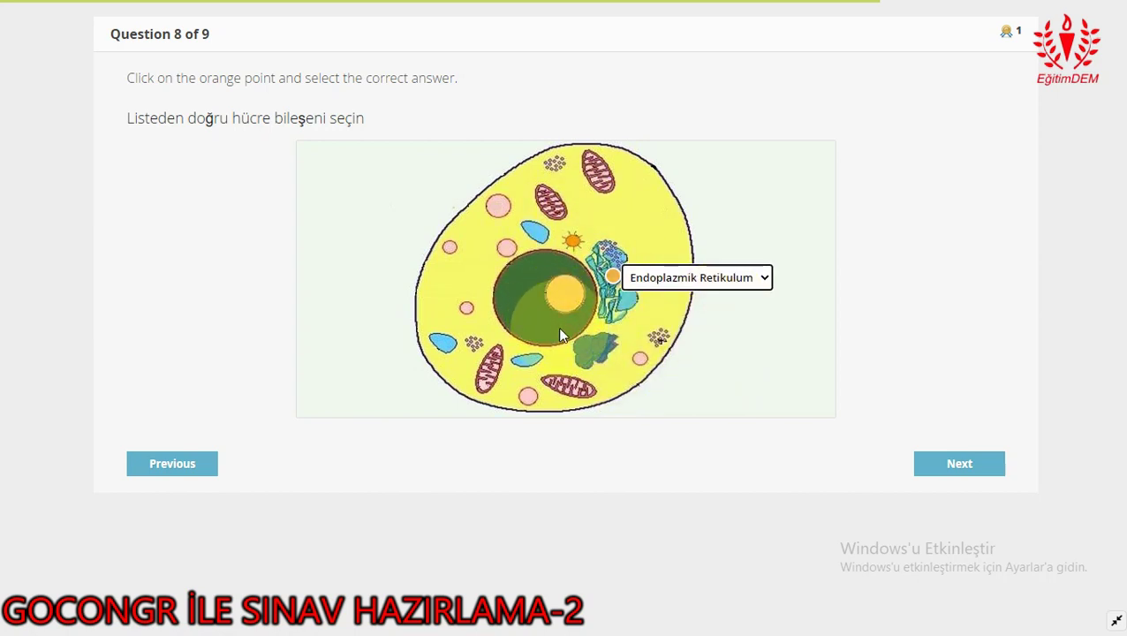
left_click(971, 474)
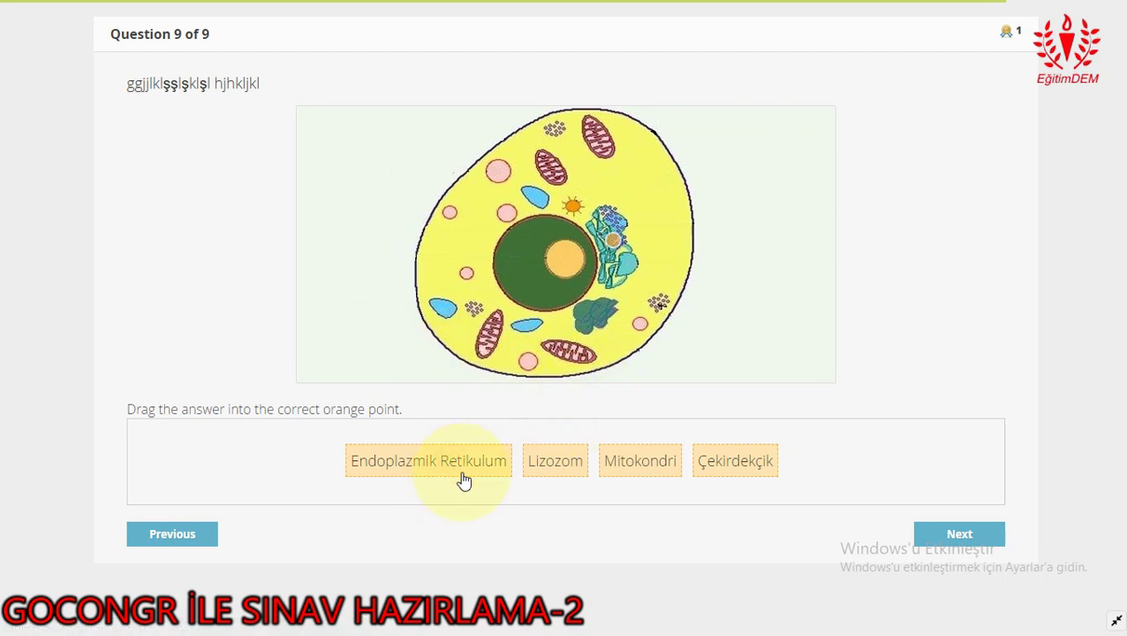
Try to place "Lizozom", "Mitokondri" and "Çekirdekçik" on the orange point beside the nucleus in question 9.
left_click_drag(559, 471, 623, 256)
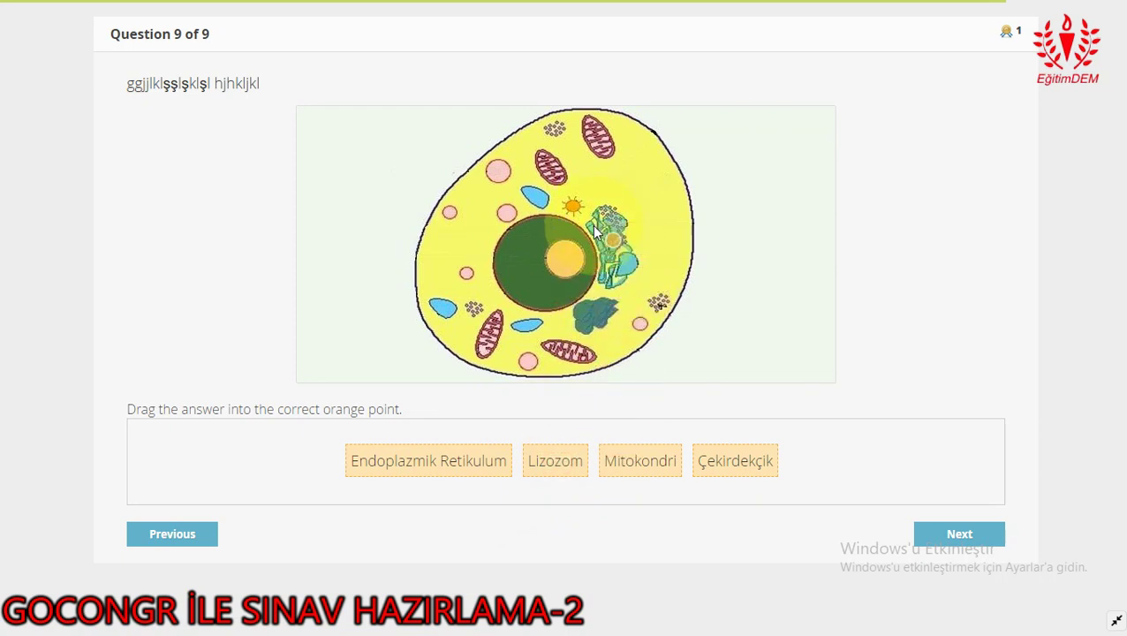
left_click_drag(646, 474, 642, 270)
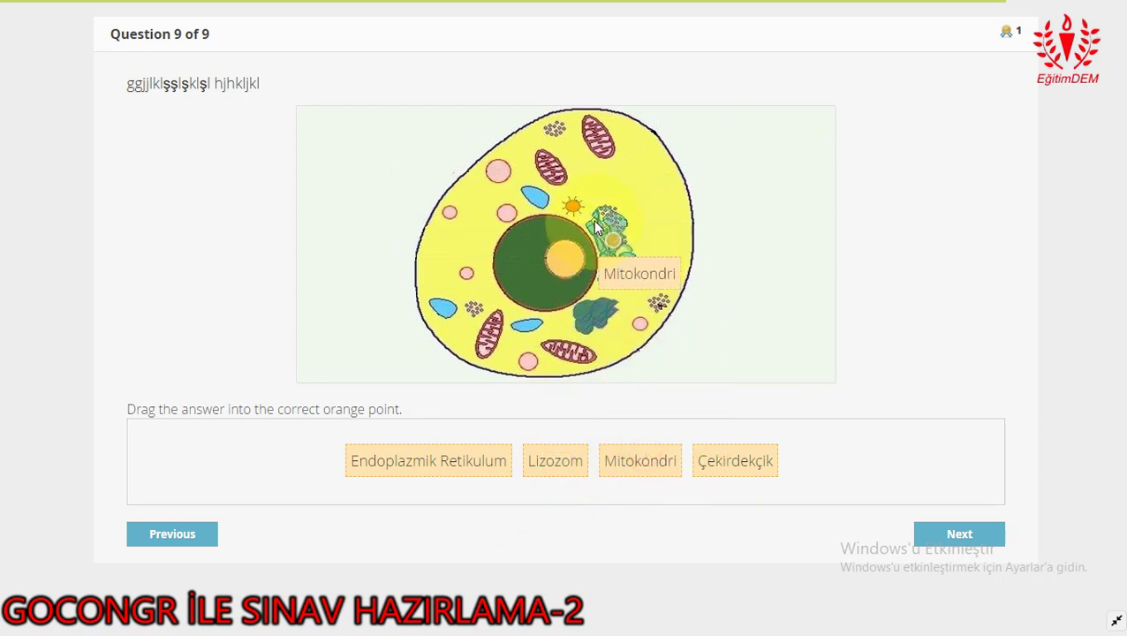
left_click_drag(728, 468, 603, 222)
Label the orange point beside the nucleus in question 9 "Endoplazmik Retikulum" and continue to the submission page.
left_click_drag(495, 448, 559, 218)
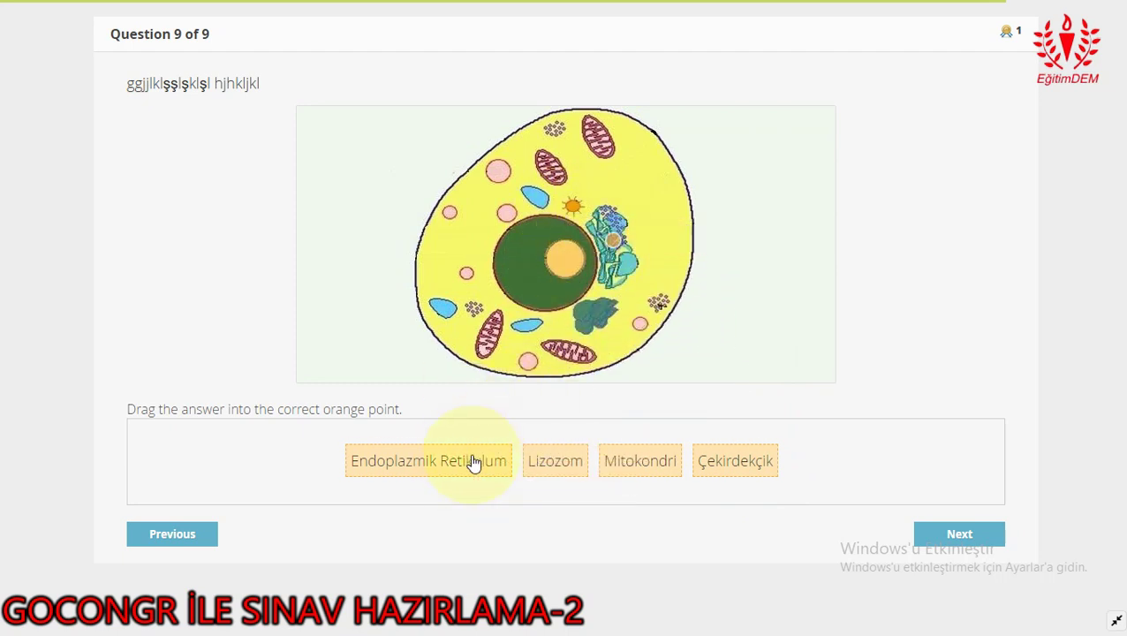
left_click_drag(472, 460, 612, 240)
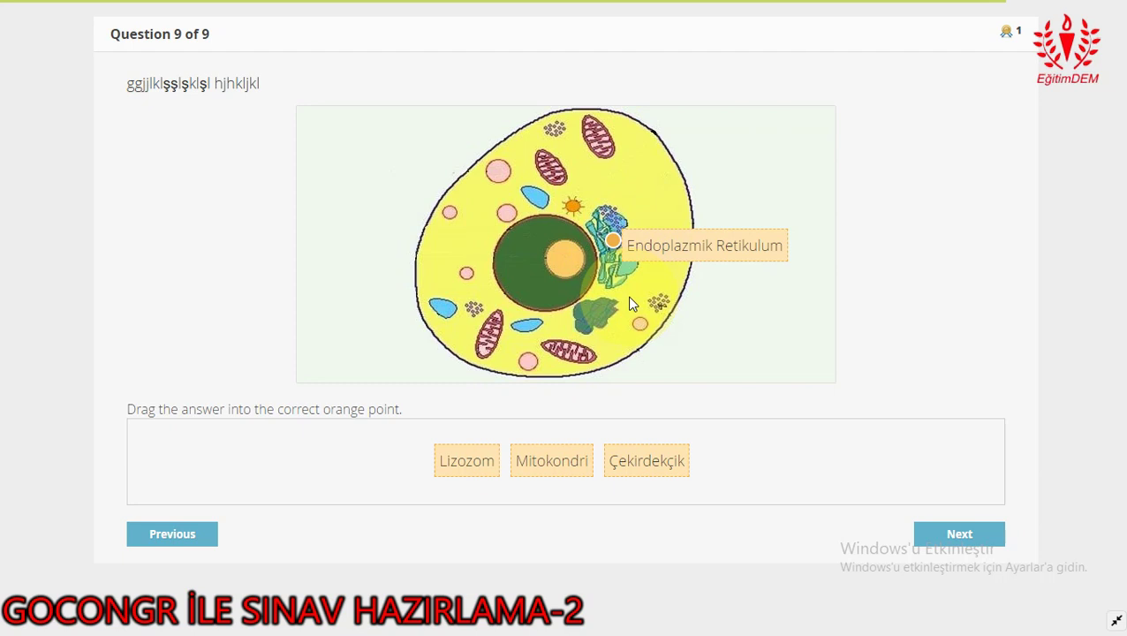
left_click(943, 535)
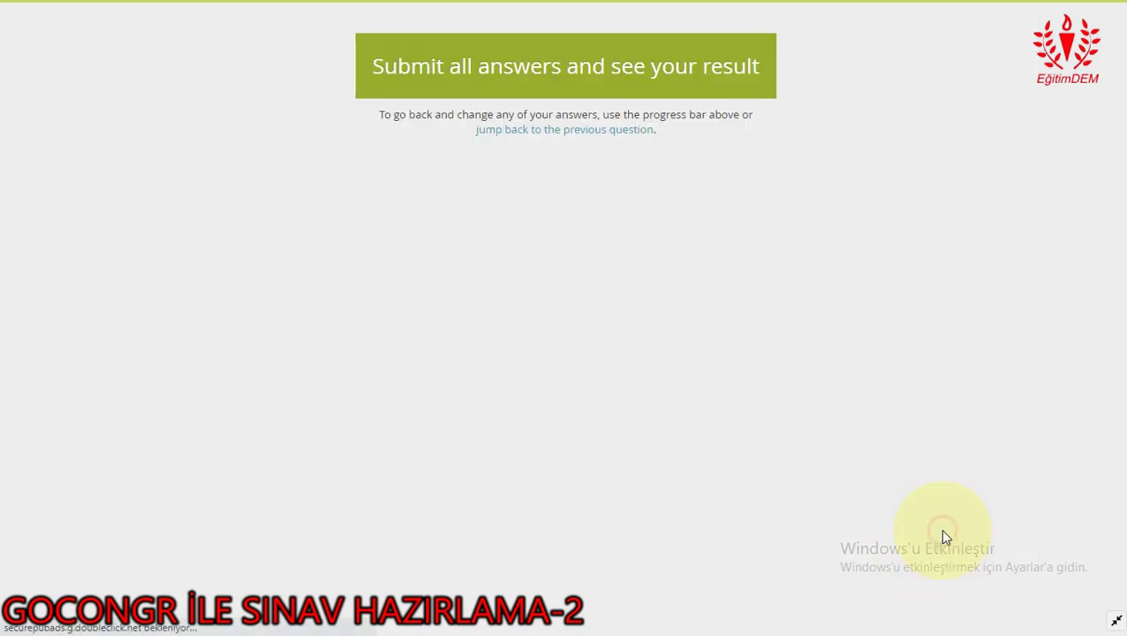
Submit all quiz answers to see the result and leave the full-screen view.
left_click(611, 64)
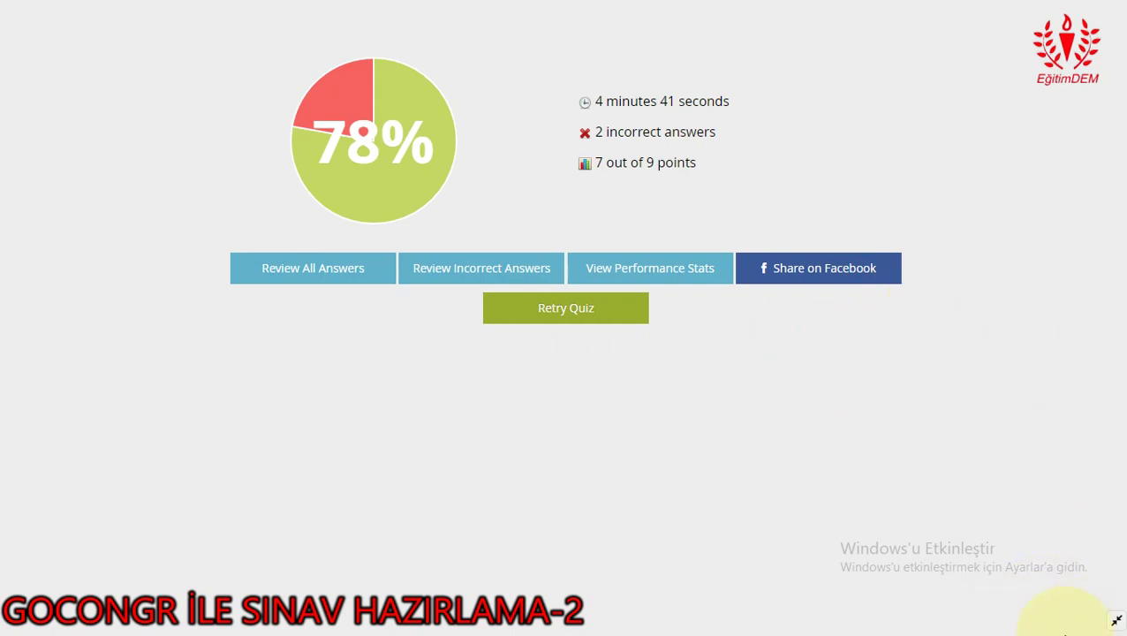
left_click(1117, 622)
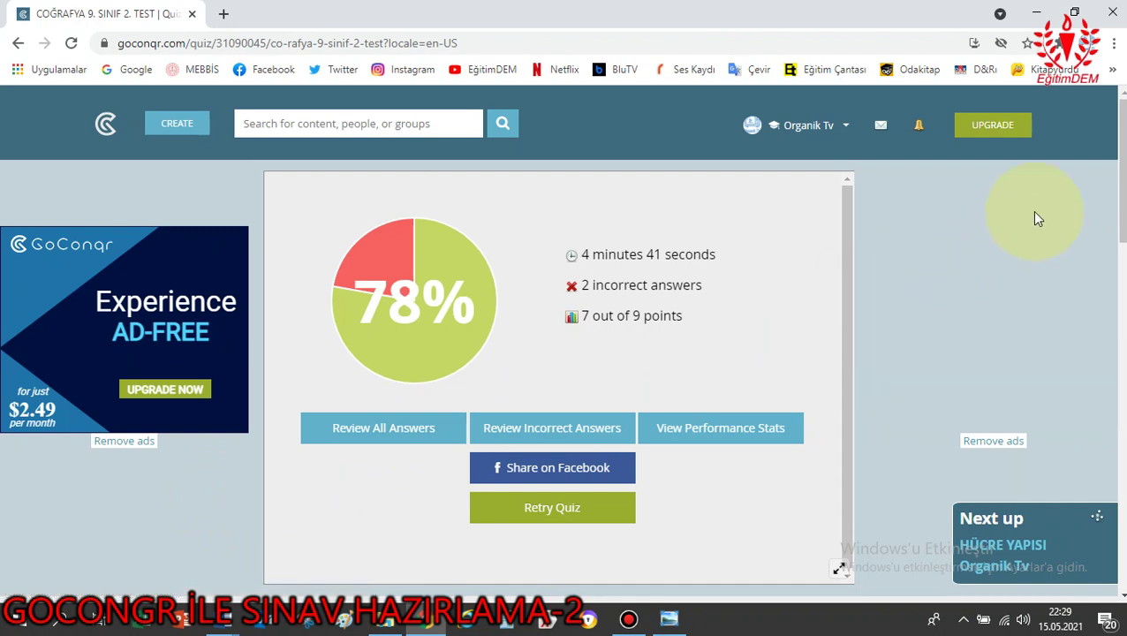
Look at the account's subject archive and the SmartShares page.
left_click(805, 126)
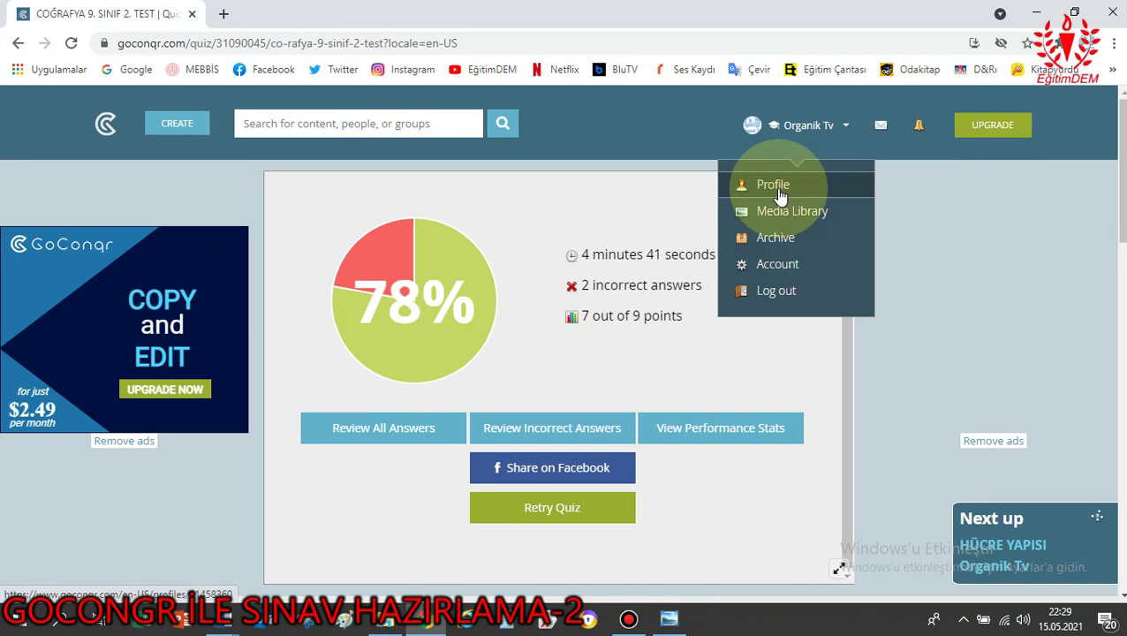
left_click(790, 238)
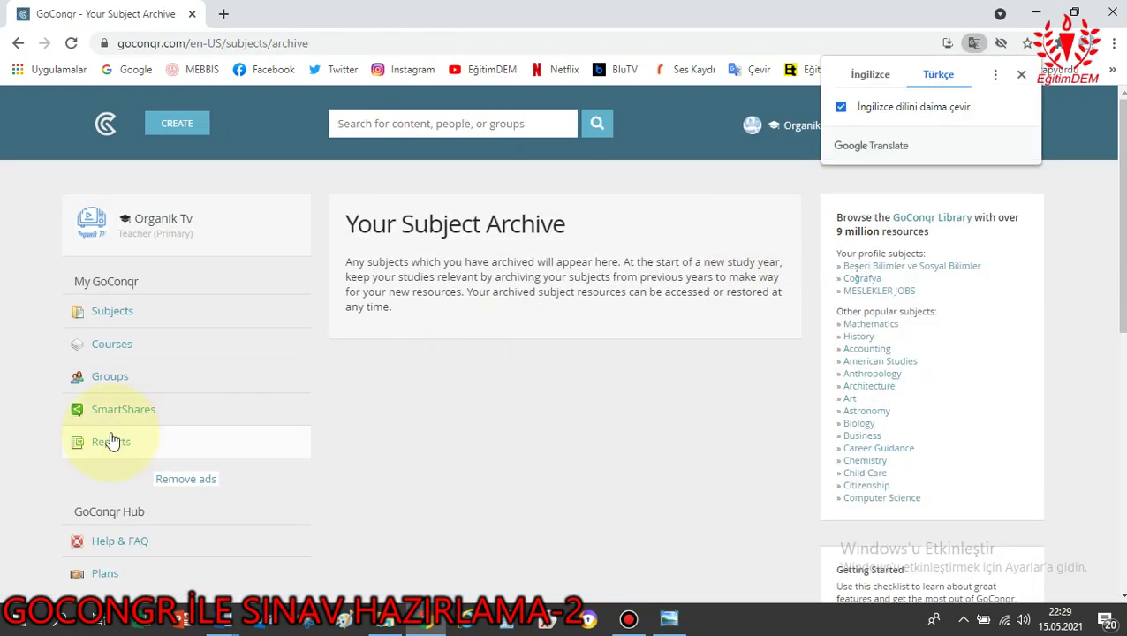
left_click(123, 411)
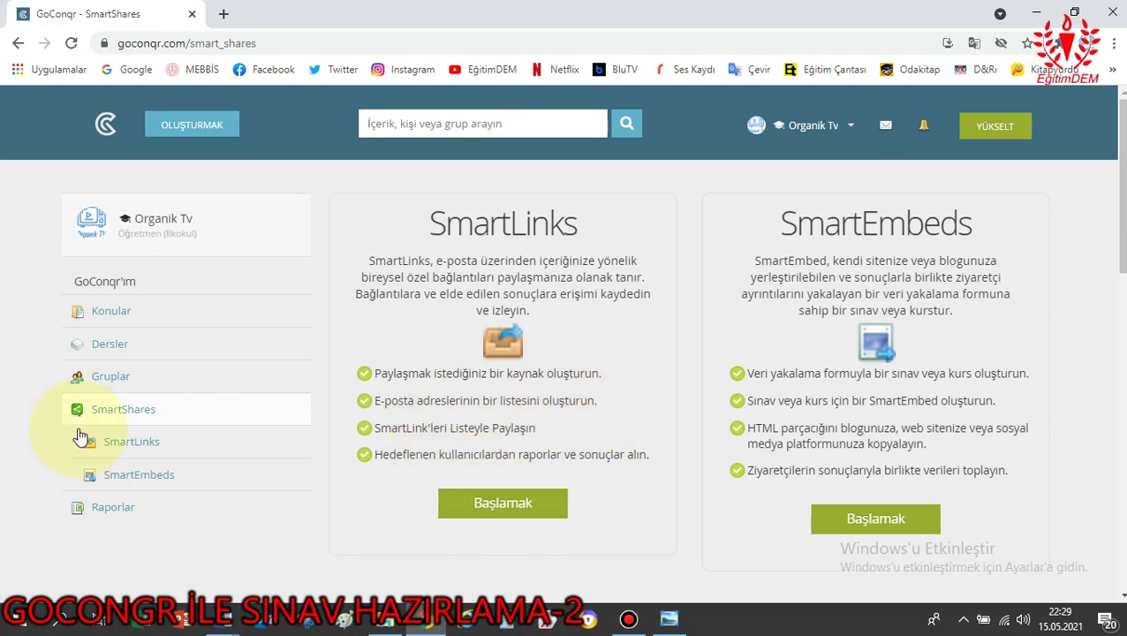
Open the list of own subjects and look through the resources in the subject "Atanmamış".
left_click(111, 317)
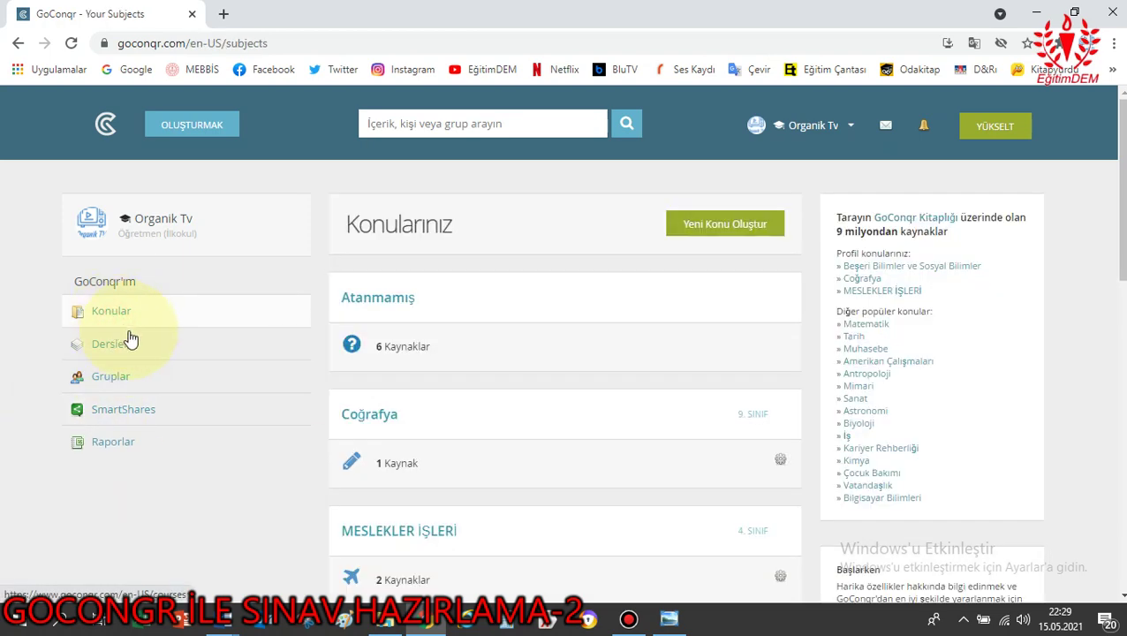
scroll(563, 276, "down", 4)
scroll(564, 276, "up", 1)
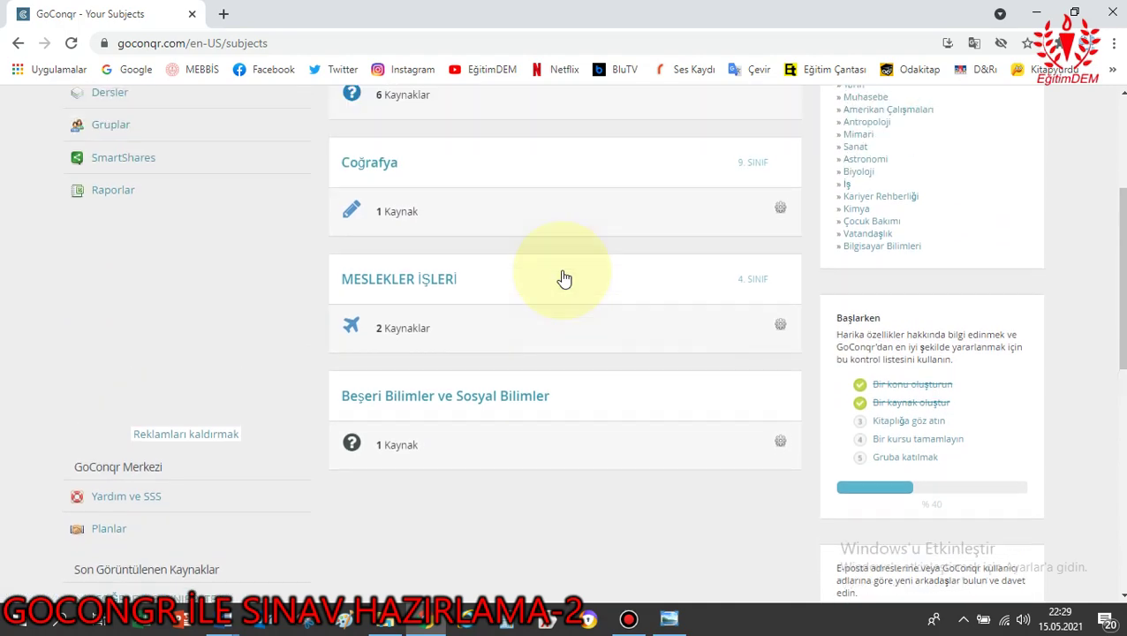
scroll(565, 279, "up", 2)
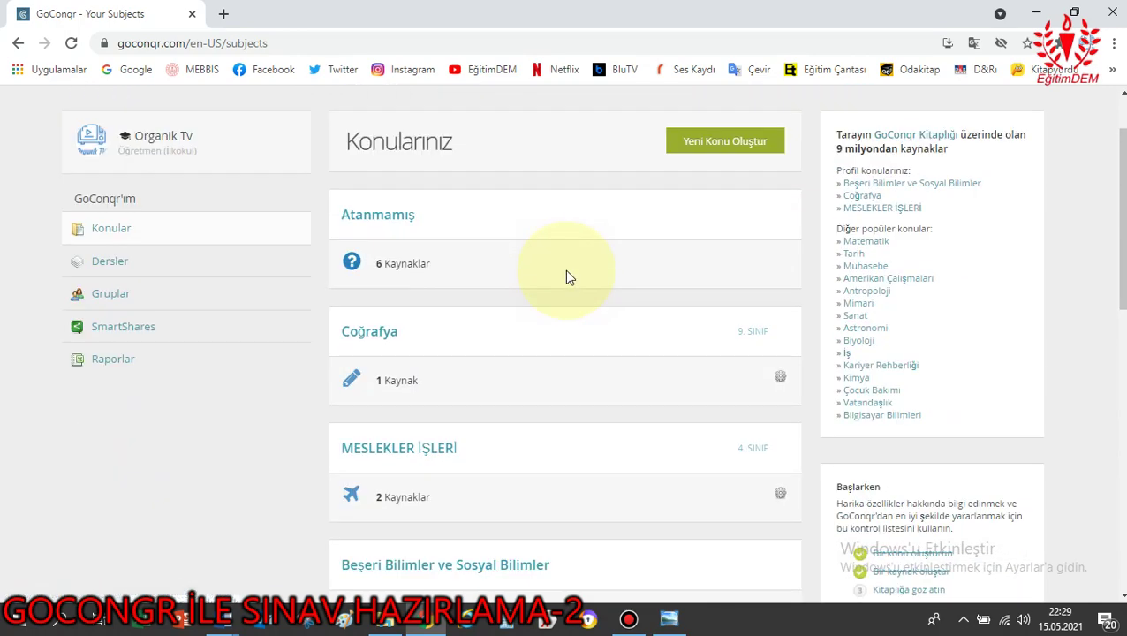
left_click(397, 219)
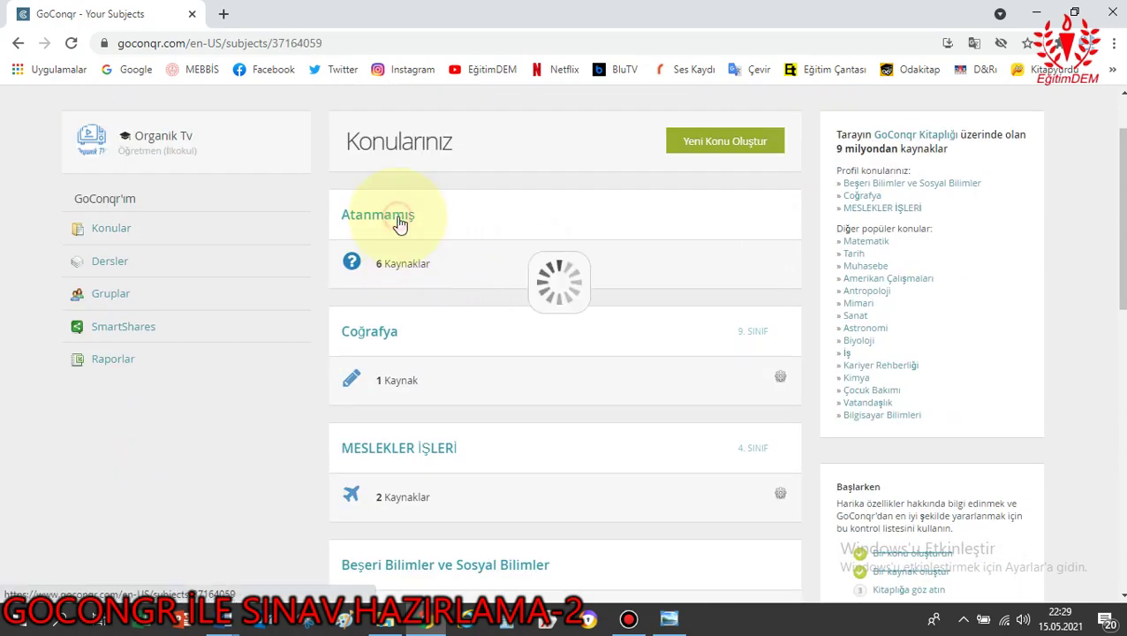
scroll(473, 254, "down", 4)
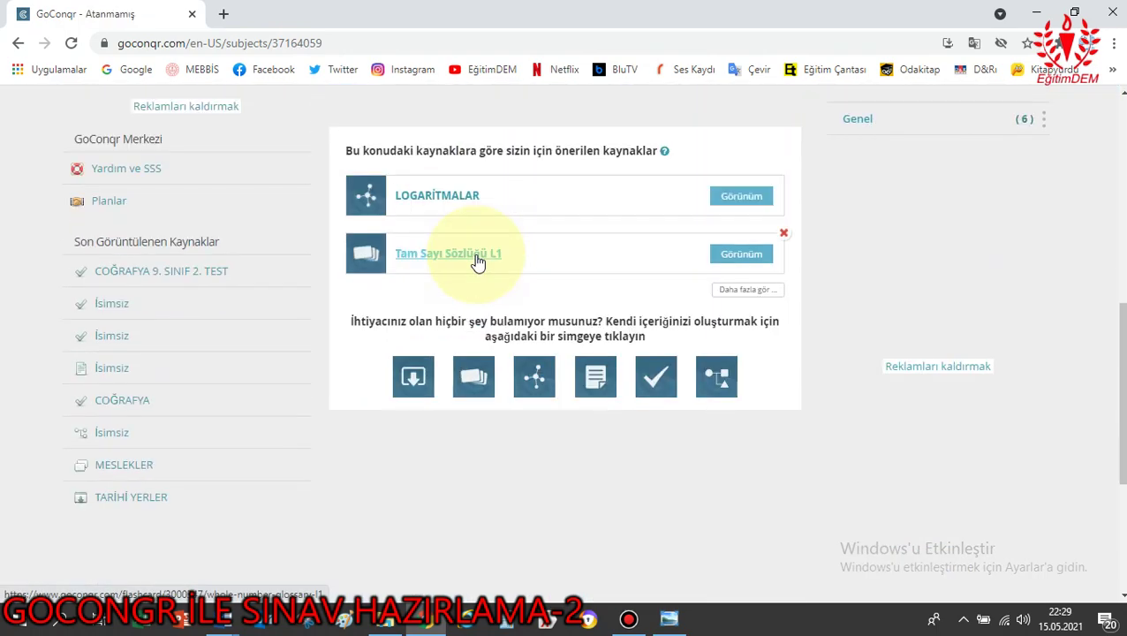
scroll(647, 407, "down", 4)
scroll(654, 460, "up", 7)
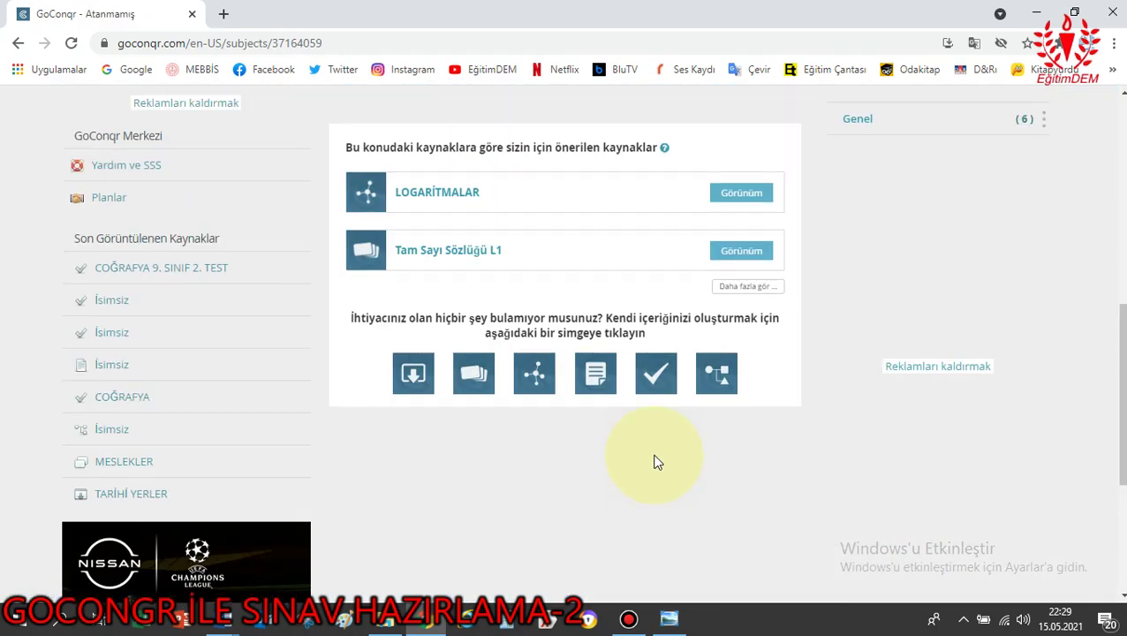
scroll(656, 462, "up", 1)
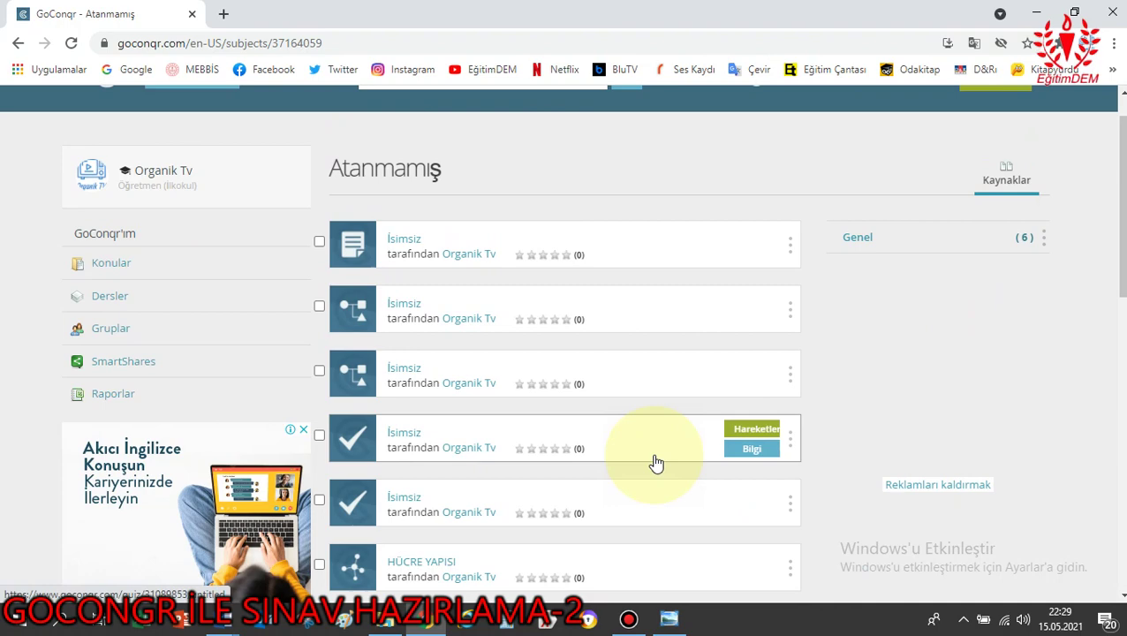